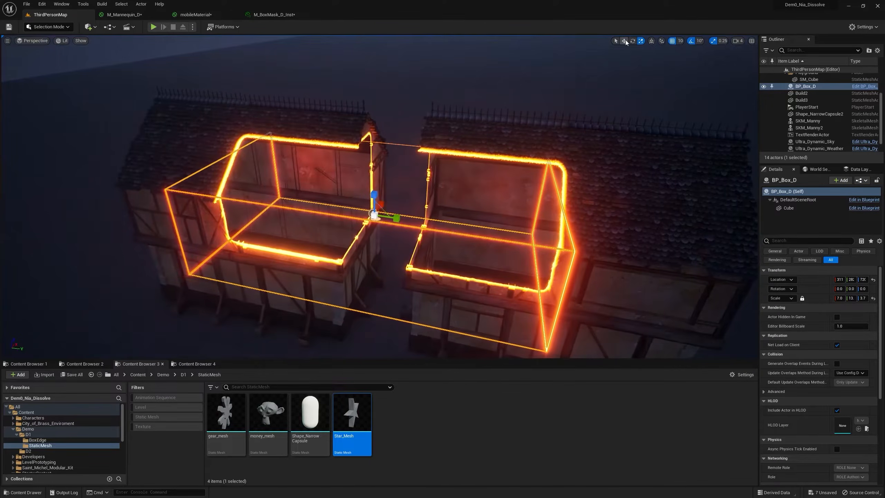
# Move and rotate the BP_Box_D dissolve box across the two houses to cut through their walls and roofs.
pyautogui.moveTo(387, 177)
pyautogui.mouseDown()
pyautogui.moveTo(410, 227)
pyautogui.moveTo(394, 180)
pyautogui.moveTo(407, 194)
pyautogui.moveTo(411, 226)
pyautogui.moveTo(374, 177)
pyautogui.mouseUp()
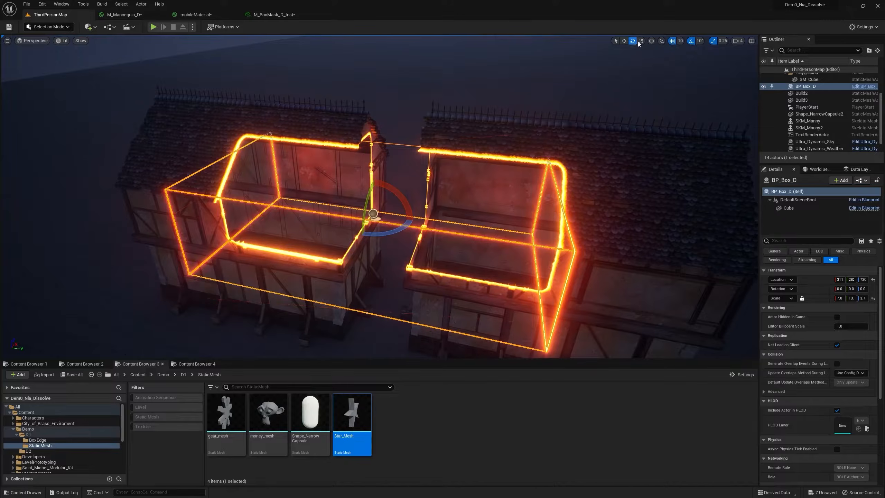
pyautogui.moveTo(528, 157); pyautogui.dragTo(449, 170, button='right')
pyautogui.moveTo(424, 180); pyautogui.dragTo(407, 139)
pyautogui.moveTo(408, 139); pyautogui.dragTo(628, 86, button='right')
pyautogui.moveTo(409, 218); pyautogui.dragTo(338, 235)
pyautogui.moveTo(338, 235); pyautogui.dragTo(324, 220, button='right')
pyautogui.moveTo(335, 188); pyautogui.dragTo(276, 349)
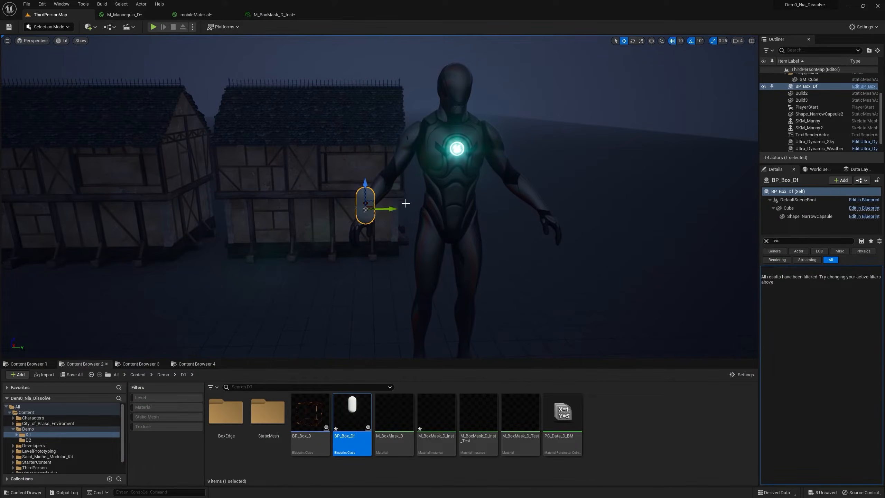
# Enlarge the BP_Box_Df capsule and move it into the mannequin's chest.
pyautogui.click(640, 41)
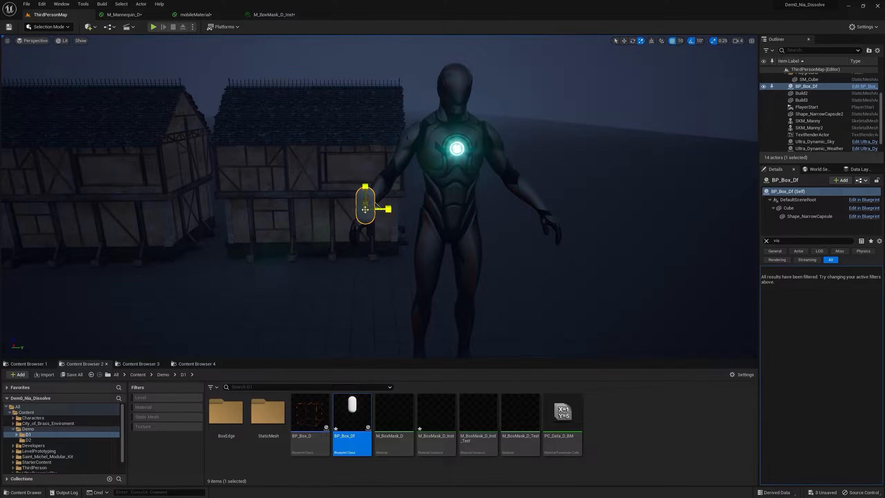
pyautogui.moveTo(365, 209); pyautogui.dragTo(415, 200)
pyautogui.moveTo(415, 201); pyautogui.dragTo(359, 206, button='right')
pyautogui.press('s')
pyautogui.moveTo(429, 178); pyautogui.dragTo(445, 167)
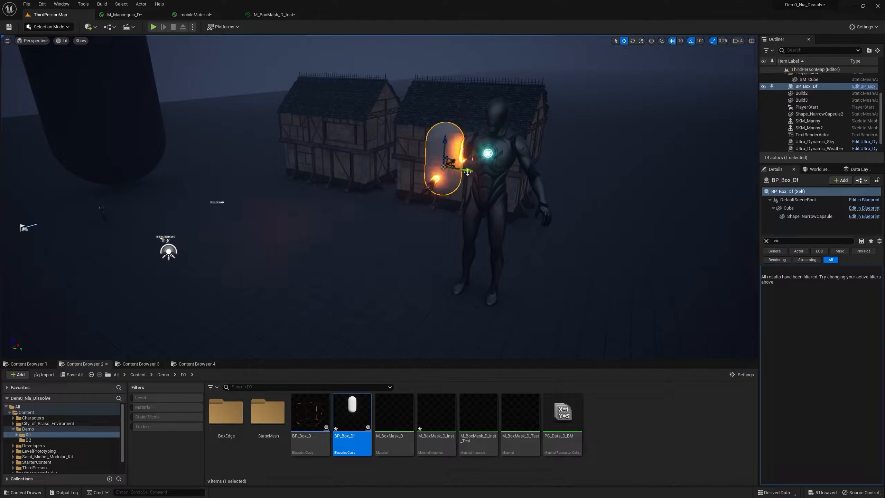
pyautogui.moveTo(501, 173); pyautogui.dragTo(520, 177)
pyautogui.press('w')
pyautogui.moveTo(641, 75); pyautogui.dragTo(656, 76, button='right')
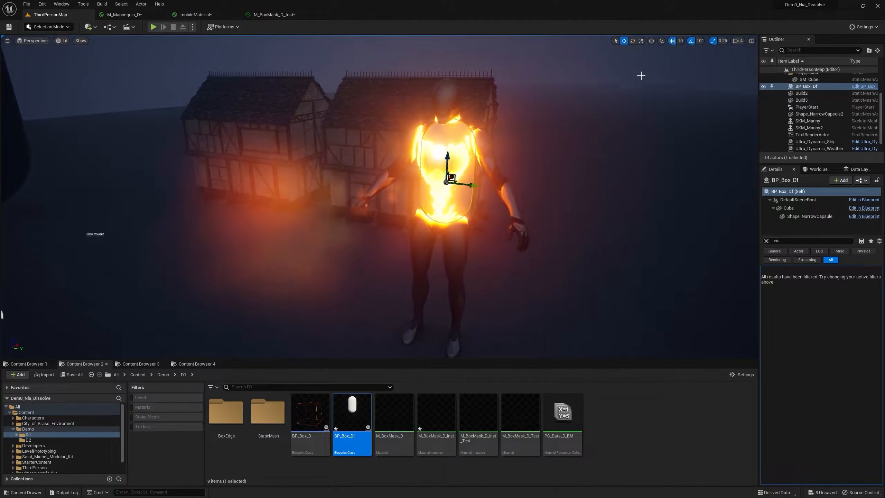
# Scale the BP_Box_Df capsule up until it spans the mannequin's torso.
pyautogui.click(640, 42)
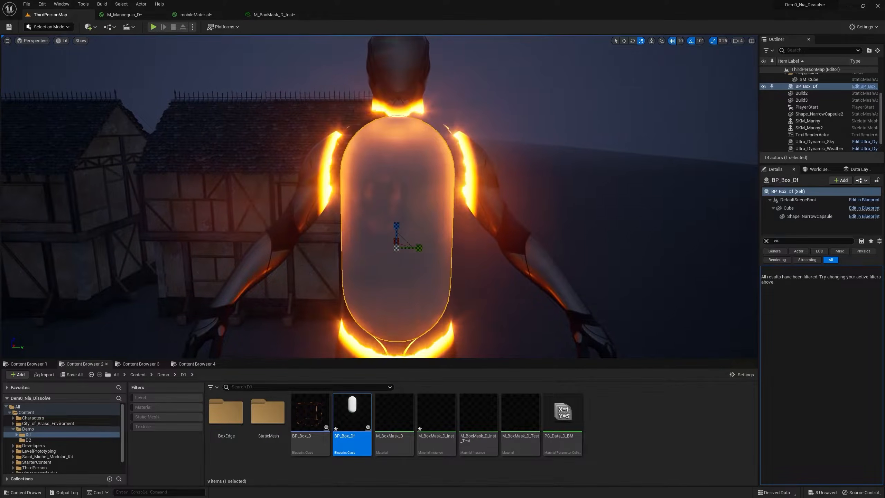
pyautogui.moveTo(471, 184); pyautogui.dragTo(471, 190, button='right')
pyautogui.press('s')
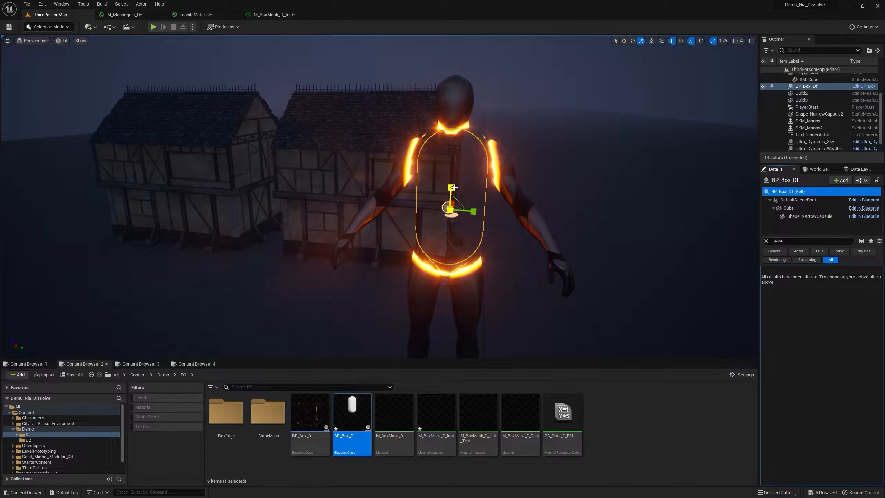
pyautogui.moveTo(452, 188)
pyautogui.mouseDown()
pyautogui.moveTo(452, 162)
pyautogui.moveTo(452, 183)
pyautogui.mouseUp()
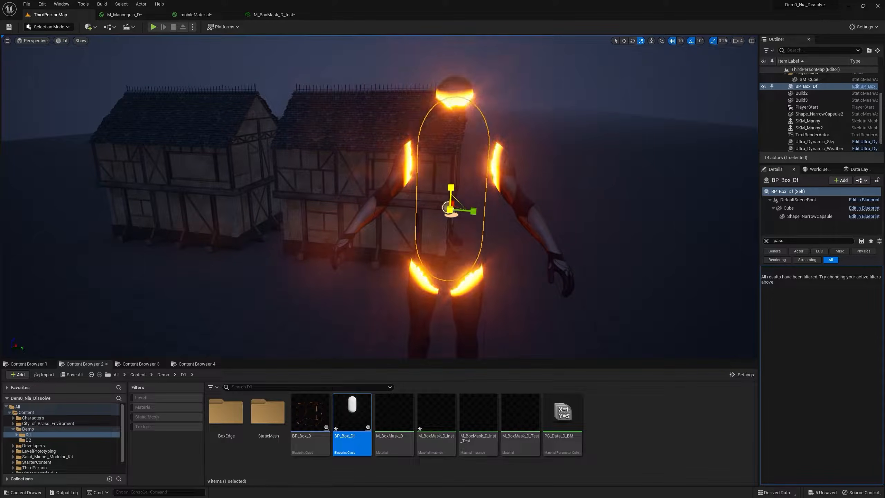
# Move the capsule from the mannequin onto the nearer house's front, then resize and rotate it there.
pyautogui.moveTo(452, 183); pyautogui.dragTo(376, 219, button='right')
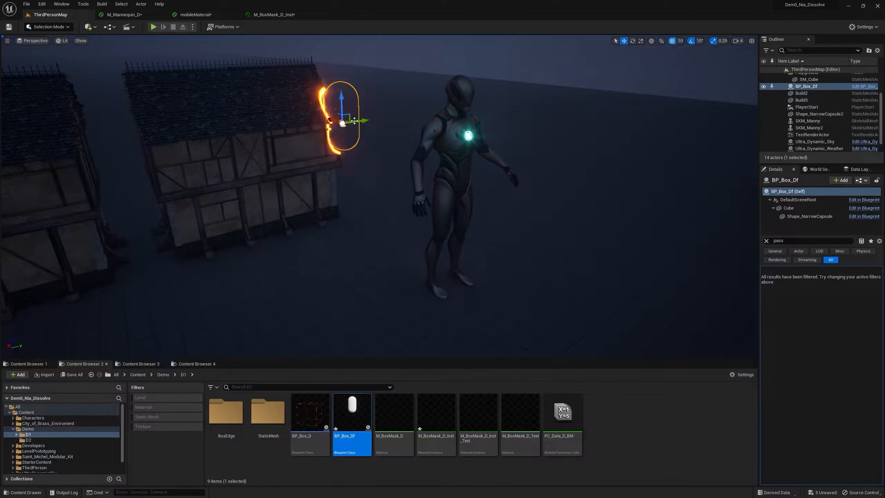
pyautogui.moveTo(365, 122); pyautogui.dragTo(277, 134)
pyautogui.moveTo(277, 134); pyautogui.dragTo(244, 123, button='right')
pyautogui.press('w')
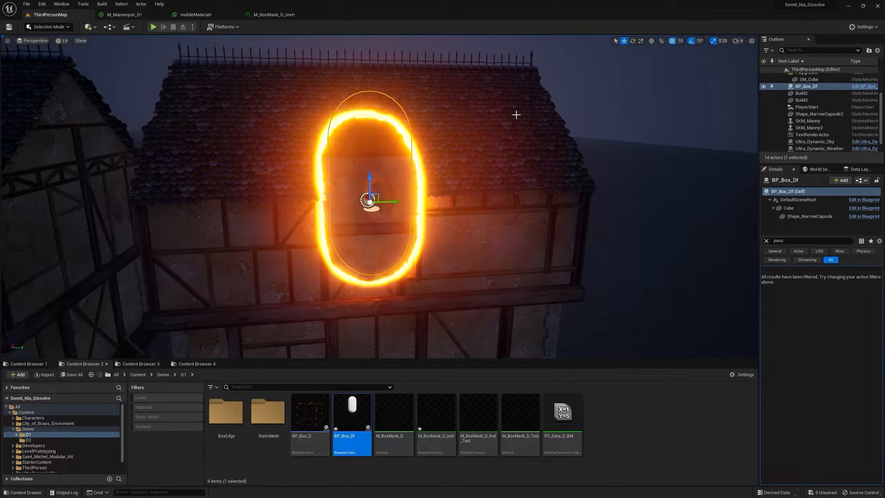
pyautogui.click(640, 41)
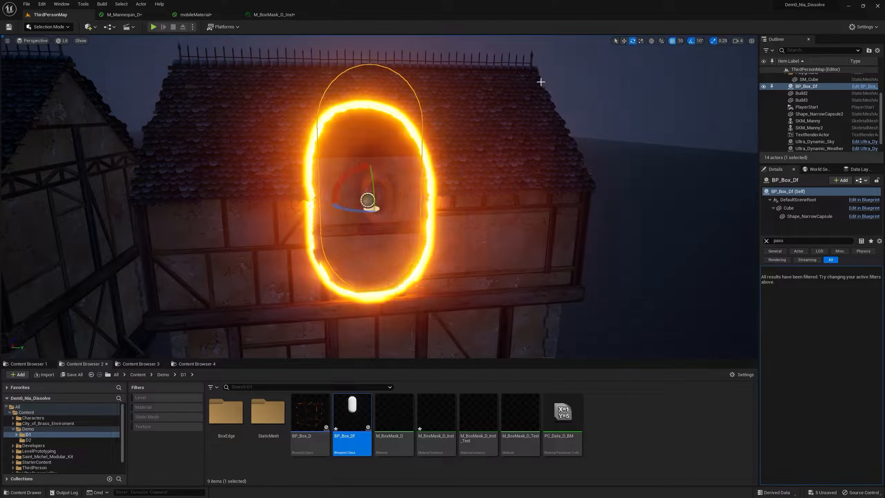
pyautogui.moveTo(350, 170); pyautogui.dragTo(314, 240)
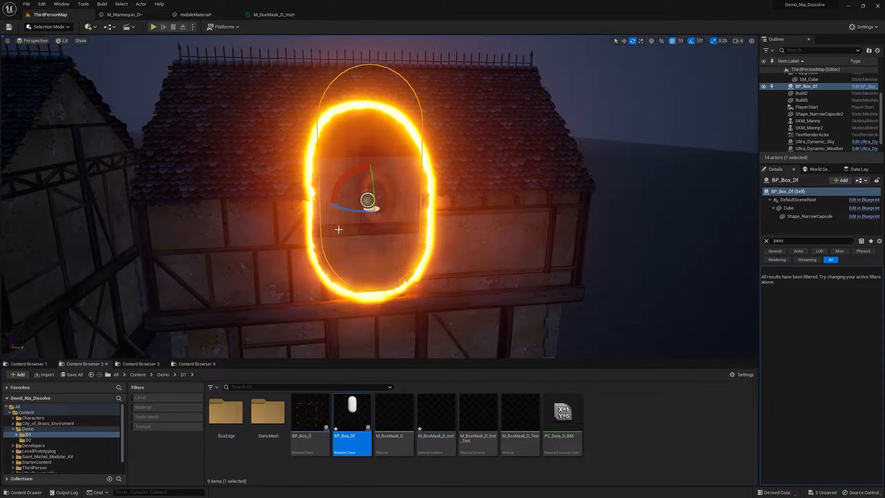
# Replace the Shape_NarrowCapsule component's static mesh with Star_Mesh and reposition the star on the house front.
pyautogui.click(142, 364)
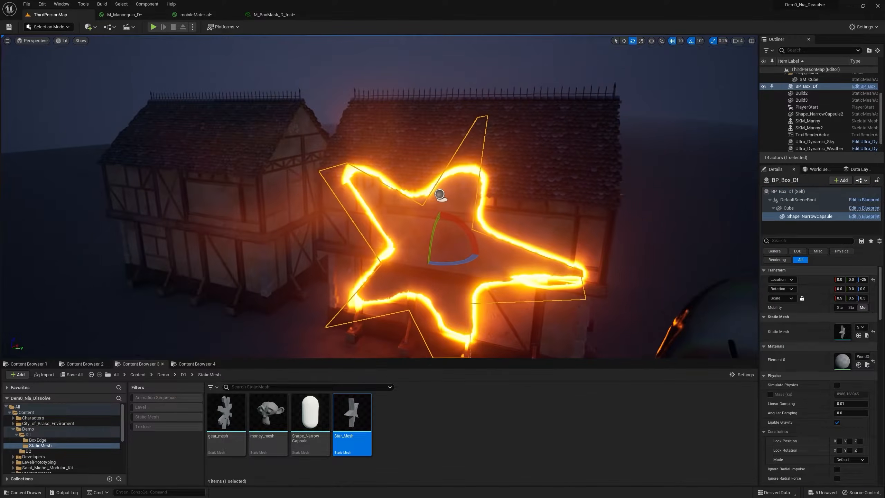
pyautogui.press('d')
pyautogui.moveTo(539, 131); pyautogui.dragTo(421, 141, button='right')
pyautogui.press('w')
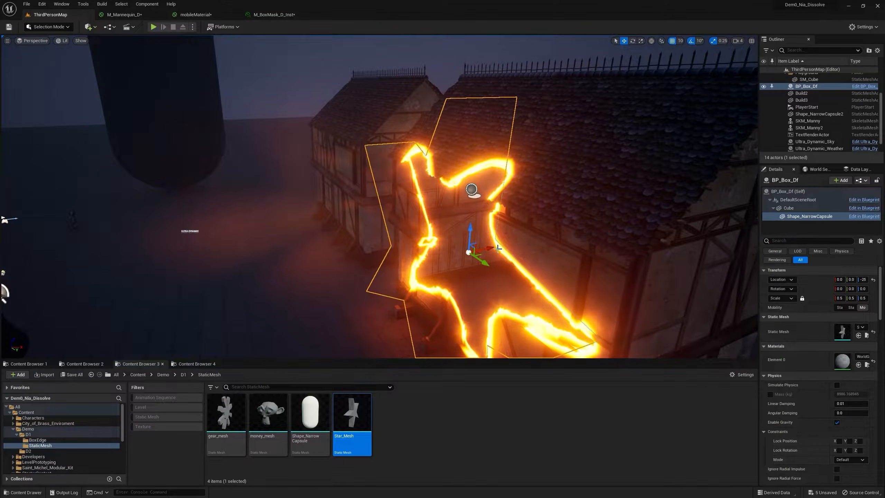
pyautogui.moveTo(499, 248); pyautogui.dragTo(533, 132)
pyautogui.press('a')
pyautogui.moveTo(533, 131); pyautogui.dragTo(547, 154, button='right')
pyautogui.press('s')
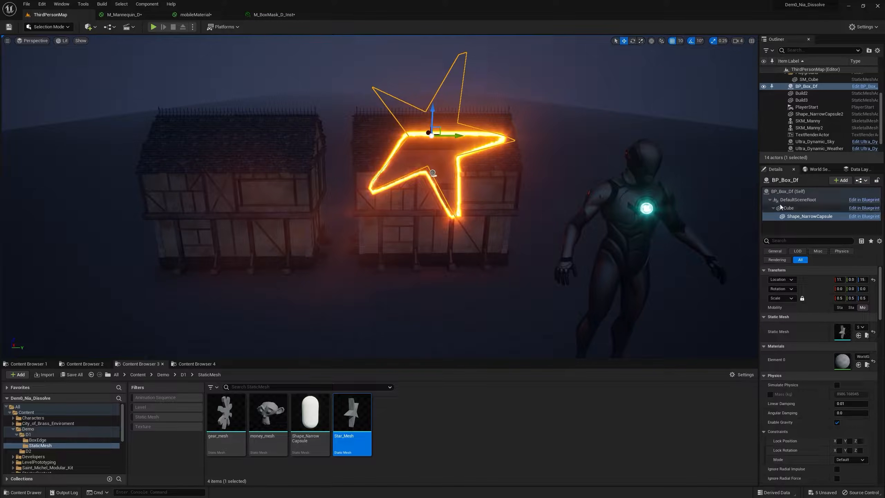
# Scale the whole BP_Box_Df actor down and rotate the star on the house facade.
pyautogui.click(786, 191)
pyautogui.click(640, 40)
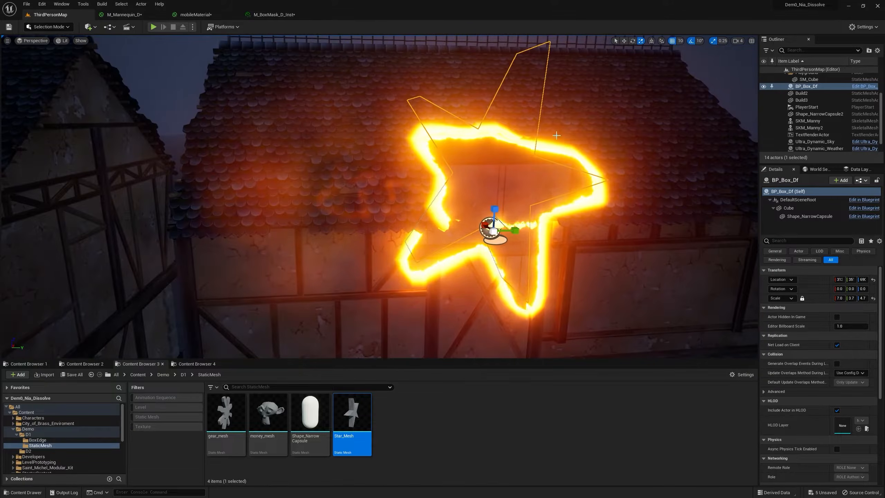
pyautogui.press('s')
pyautogui.moveTo(441, 221); pyautogui.dragTo(480, 221, button='right')
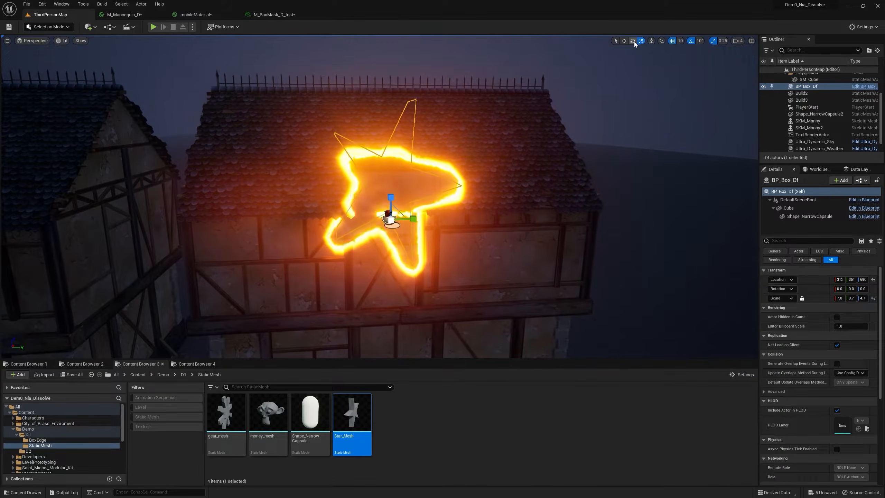
pyautogui.moveTo(364, 201); pyautogui.dragTo(360, 254)
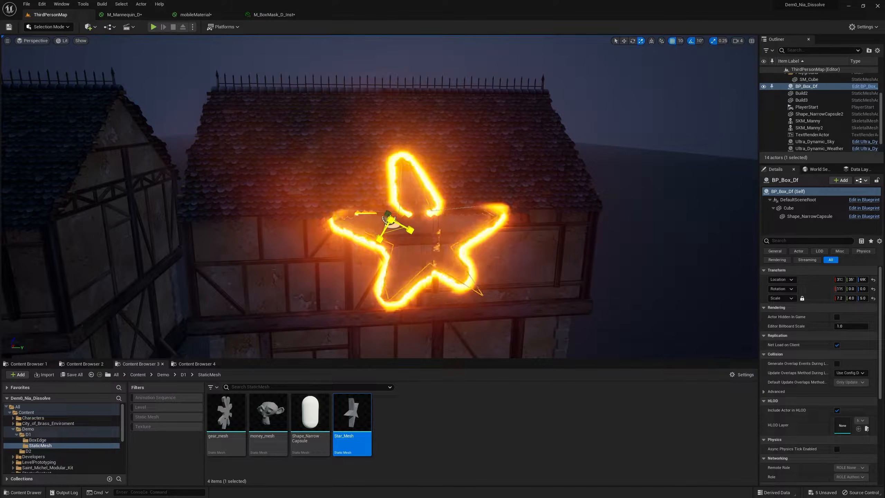
# Shrink and enlarge the star cutout until it spans the house front, then rotate it again.
pyautogui.moveTo(391, 220); pyautogui.dragTo(372, 229)
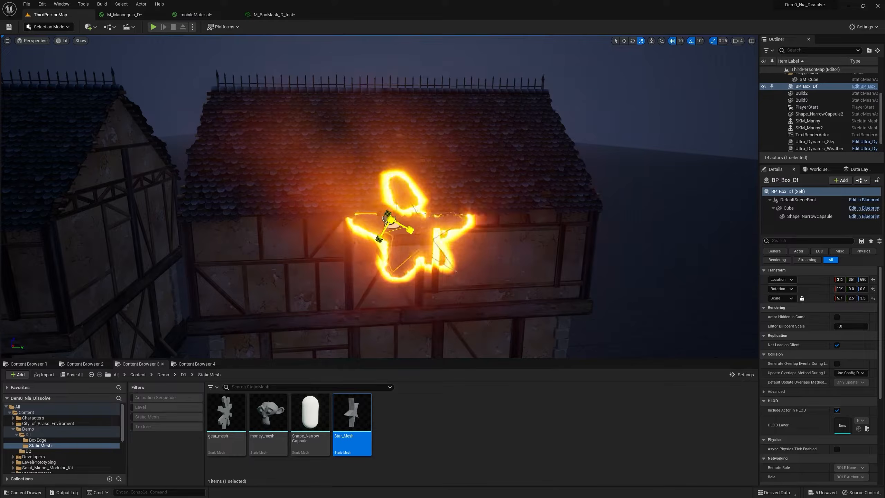
pyautogui.moveTo(447, 236); pyautogui.dragTo(348, 246, button='right')
pyautogui.moveTo(463, 244); pyautogui.dragTo(501, 236)
pyautogui.moveTo(467, 246); pyautogui.dragTo(536, 246, button='right')
pyautogui.press('s')
pyautogui.moveTo(451, 229); pyautogui.dragTo(468, 235, button='right')
pyautogui.press('a')
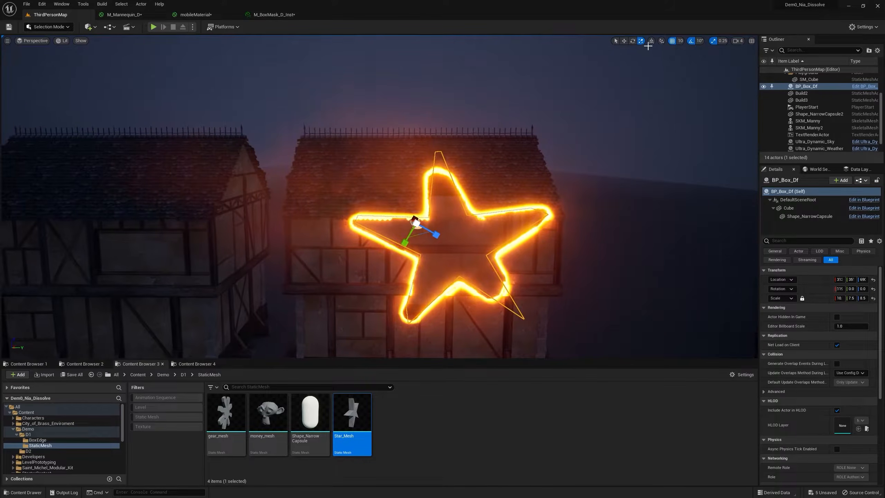
pyautogui.moveTo(401, 223); pyautogui.dragTo(391, 197)
# Swap the Shape_NarrowCapsule component's static mesh for gear_mesh.
pyautogui.click(236, 407)
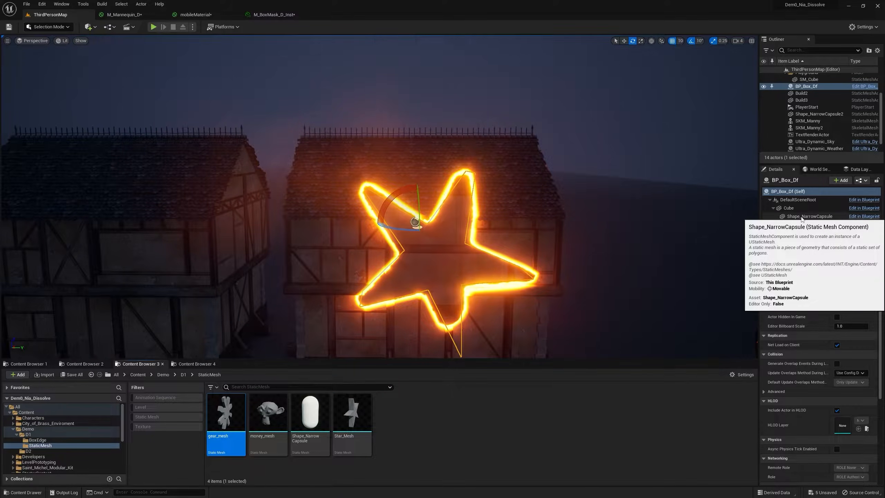
pyautogui.click(802, 218)
pyautogui.click(857, 335)
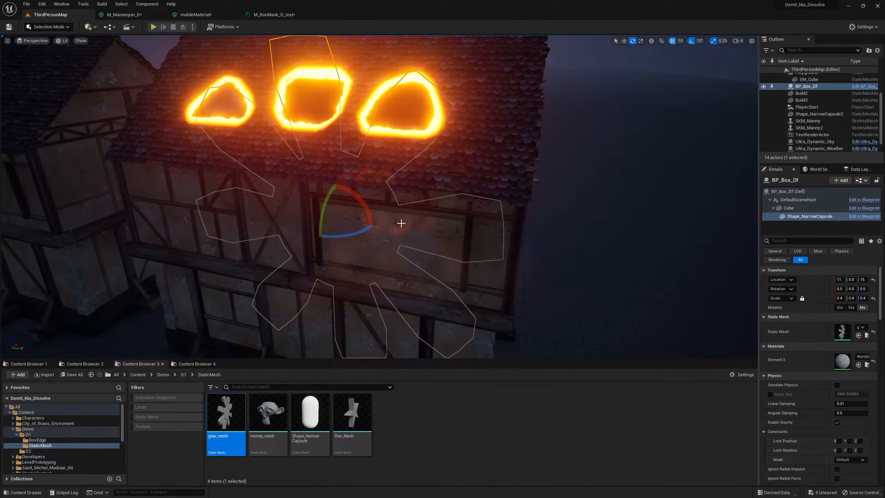
pyautogui.moveTo(403, 223); pyautogui.dragTo(293, 195, button='right')
pyautogui.moveTo(627, 68)
pyautogui.mouseDown(button='right')
pyautogui.moveTo(620, 70)
pyautogui.moveTo(636, 78)
pyautogui.moveTo(628, 69)
pyautogui.mouseUp(button='right')
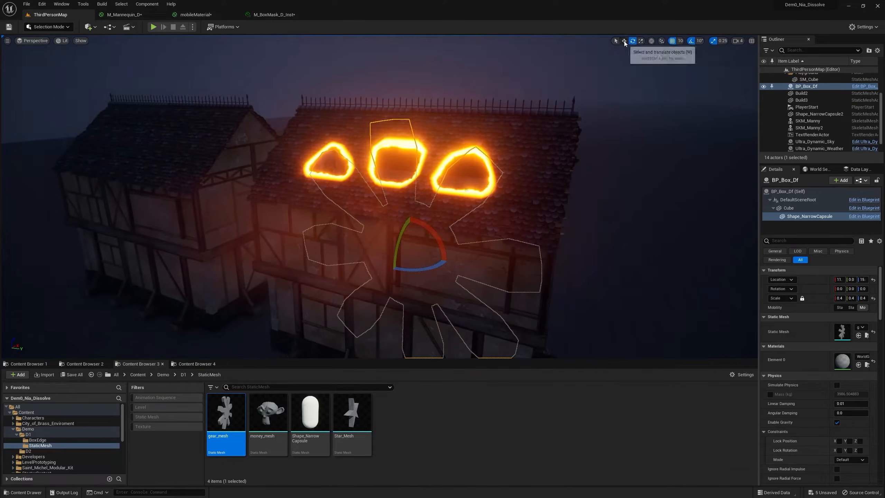
# Move the whole BP_Box_Df actor sideways, in depth and in height so the gear cuts through the house front.
pyautogui.click(784, 199)
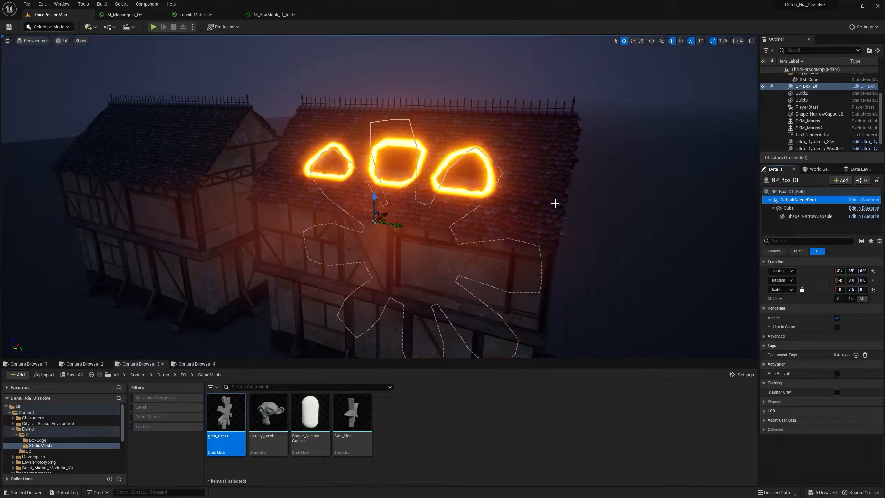
pyautogui.click(792, 191)
pyautogui.moveTo(399, 226); pyautogui.dragTo(573, 253)
pyautogui.moveTo(600, 235); pyautogui.dragTo(458, 237, button='right')
pyautogui.moveTo(431, 219); pyautogui.dragTo(366, 187)
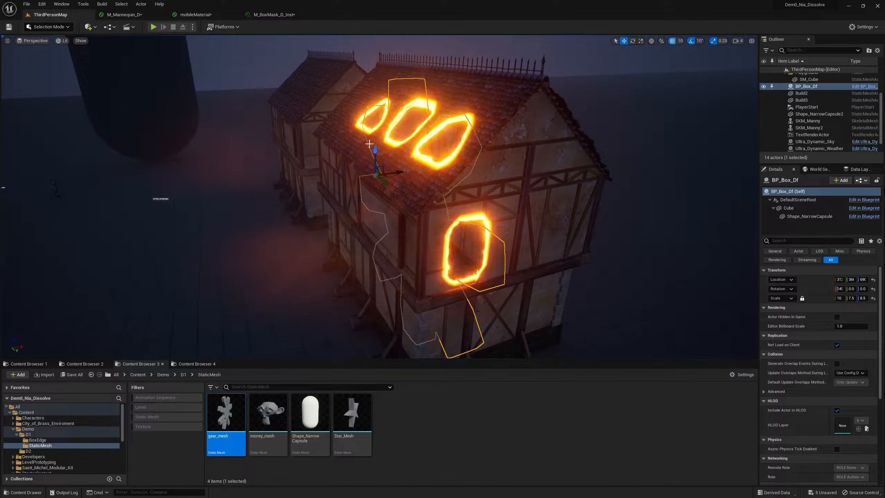
pyautogui.moveTo(374, 154); pyautogui.dragTo(363, 199)
pyautogui.moveTo(363, 199); pyautogui.dragTo(422, 195, button='right')
pyautogui.press('s')
pyautogui.press('d')
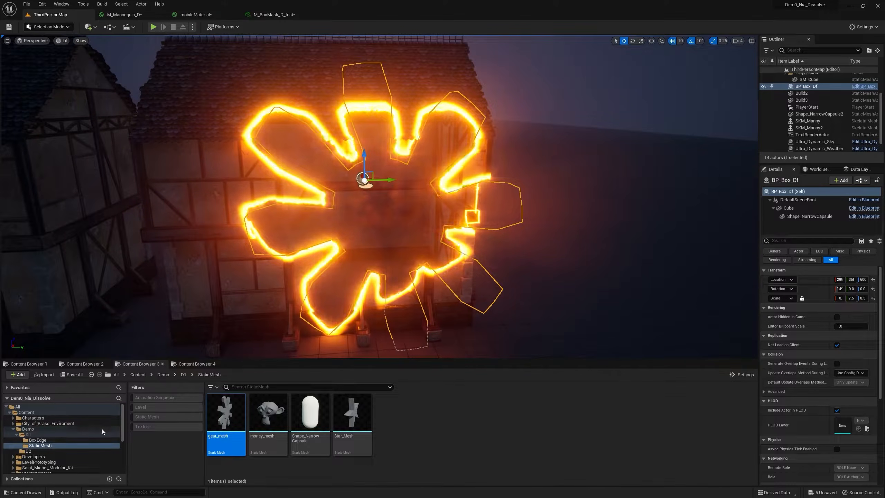
# Assign SM_Chair from the StarterContent Props folder as the Shape_NarrowCapsule component's static mesh.
pyautogui.scroll(-5, 52, 429)
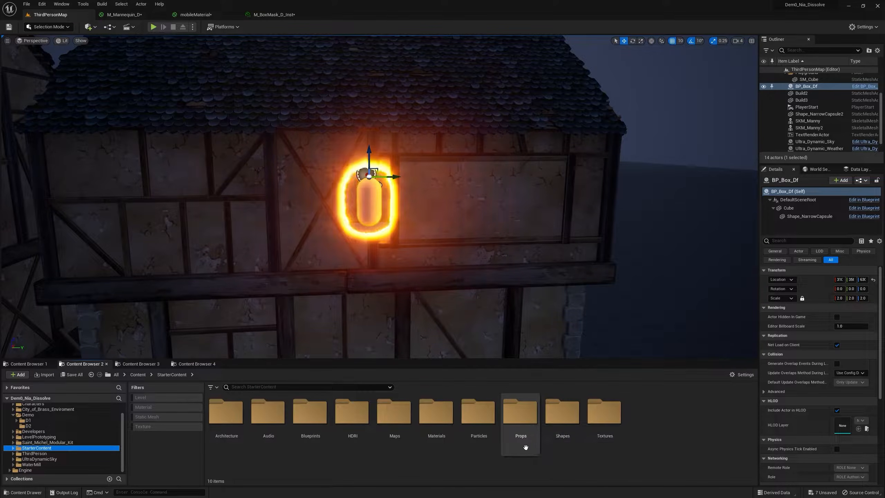
pyautogui.doubleClick(525, 426)
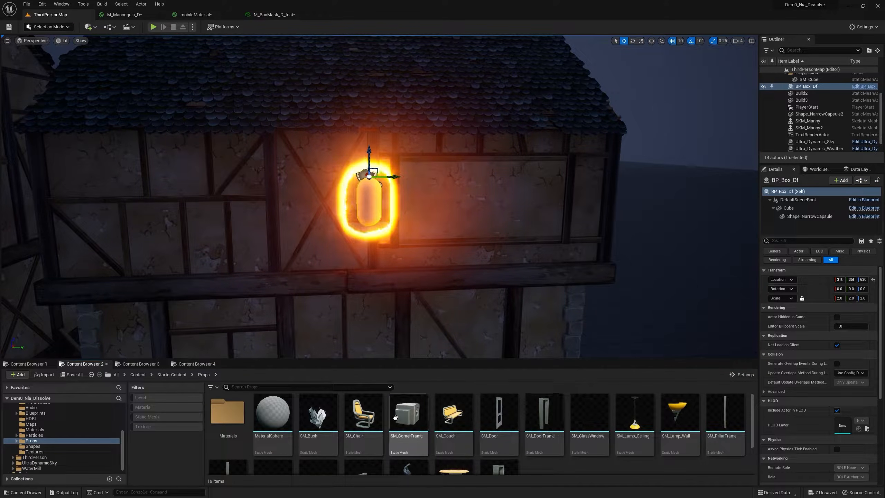
pyautogui.click(811, 217)
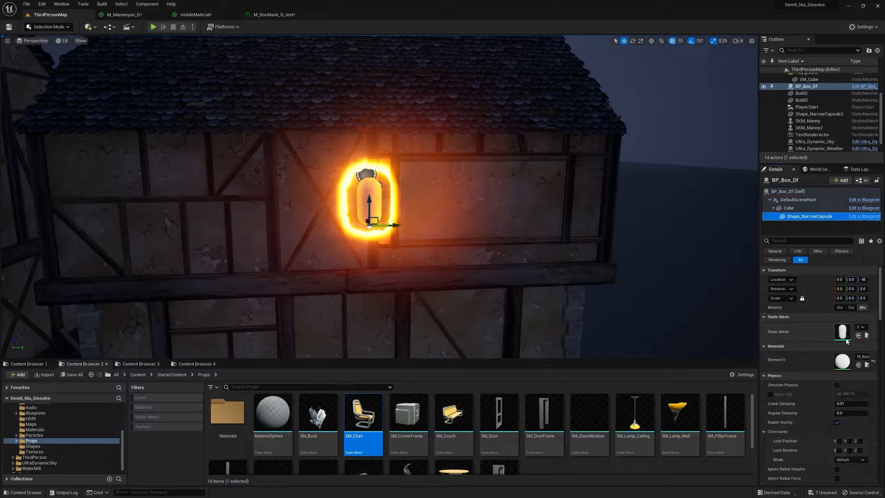
pyautogui.moveTo(380, 197)
pyautogui.mouseDown(button='right')
pyautogui.moveTo(516, 198)
pyautogui.moveTo(390, 205)
pyautogui.moveTo(440, 197)
pyautogui.mouseUp(button='right')
# Scale the whole BP_Box_Df actor uniformly to about 7.2 and turn the chair around its vertical axis.
pyautogui.click(788, 191)
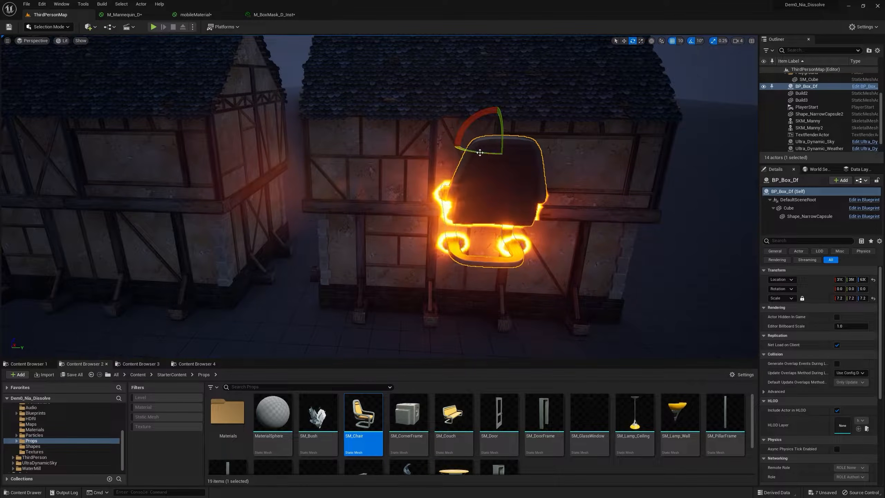
pyautogui.moveTo(485, 148); pyautogui.dragTo(490, 151)
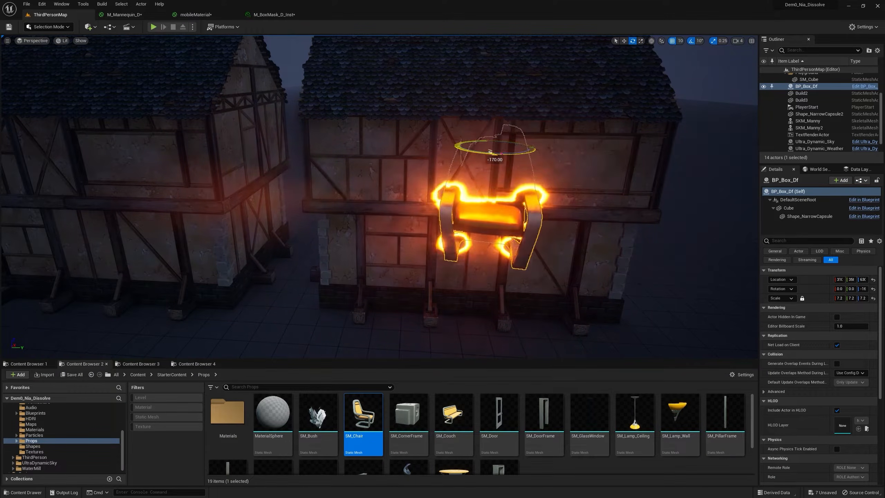
pyautogui.moveTo(483, 154); pyautogui.dragTo(514, 153, button='right')
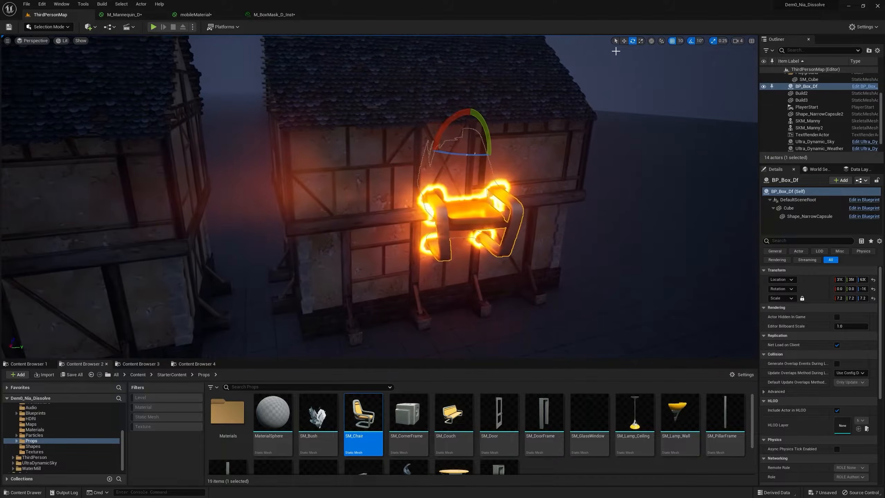
# Move the chair-shaped BP_Box_Df actor through the house wall.
pyautogui.click(623, 43)
pyautogui.moveTo(543, 119)
pyautogui.mouseDown(button='right')
pyautogui.moveTo(554, 119)
pyautogui.moveTo(512, 138)
pyautogui.moveTo(547, 131)
pyautogui.mouseUp(button='right')
pyautogui.moveTo(540, 133)
pyautogui.mouseDown()
pyautogui.moveTo(491, 138)
pyautogui.moveTo(527, 138)
pyautogui.moveTo(509, 148)
pyautogui.mouseUp()
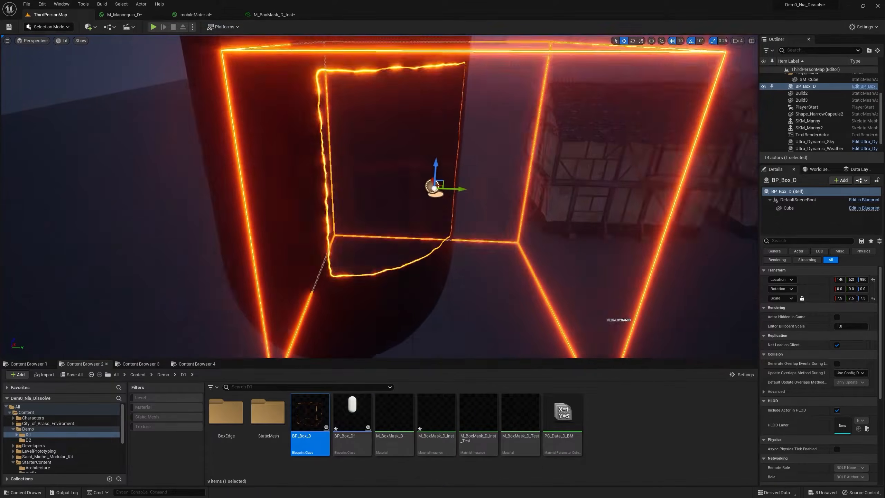
pyautogui.scroll(-3, 379, 196)
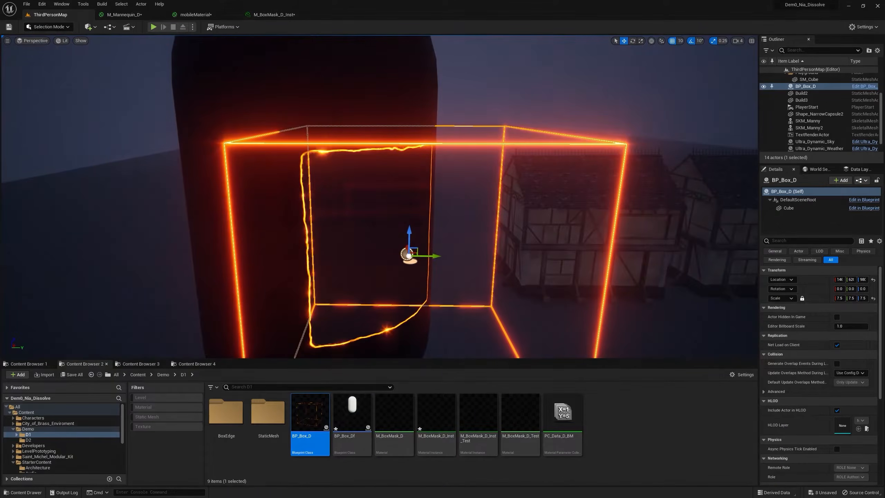
# Open the M_BoxMask_D_Inst material instance beside a close-up of the BP_Box_D box's glowing dissolve edge.
pyautogui.scroll(3, 474, 279)
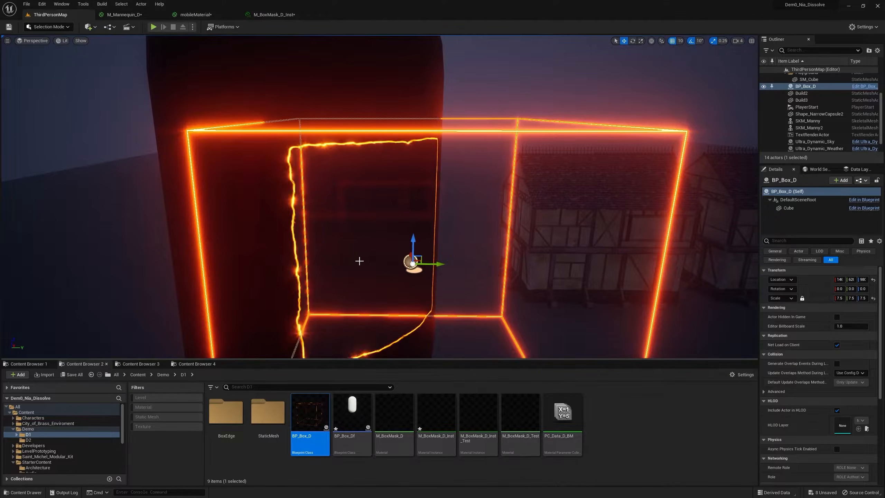
pyautogui.scroll(-3, 384, 105)
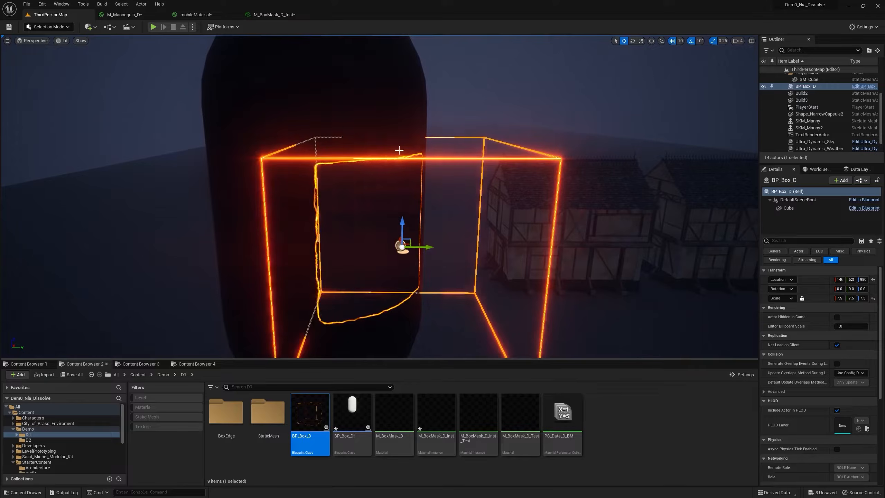
pyautogui.moveTo(533, 413)
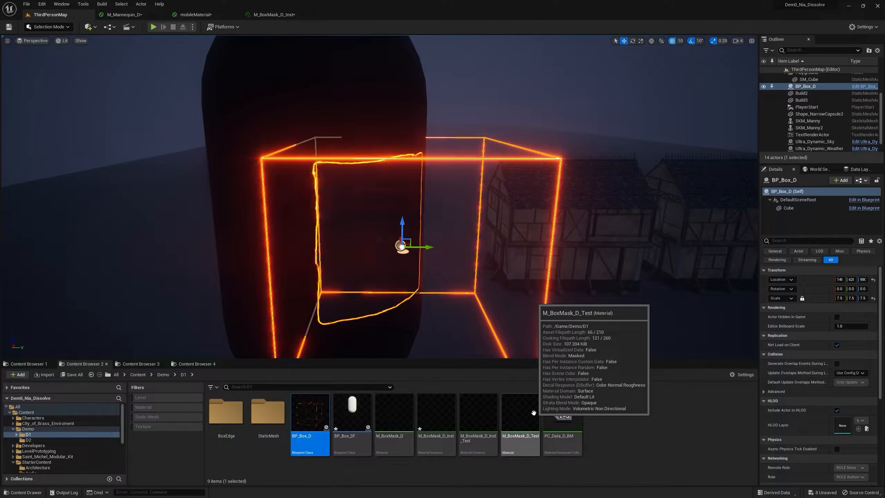
pyautogui.doubleClick(436, 418)
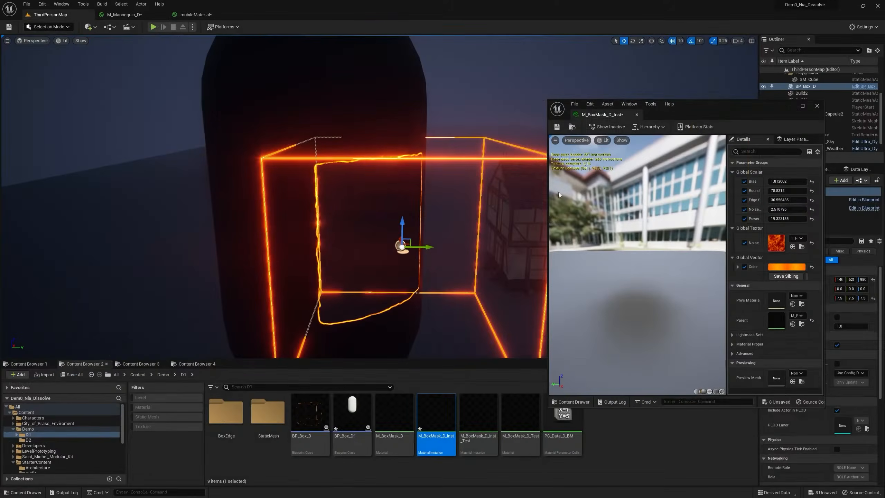
pyautogui.moveTo(380, 209); pyautogui.dragTo(346, 207, button='right')
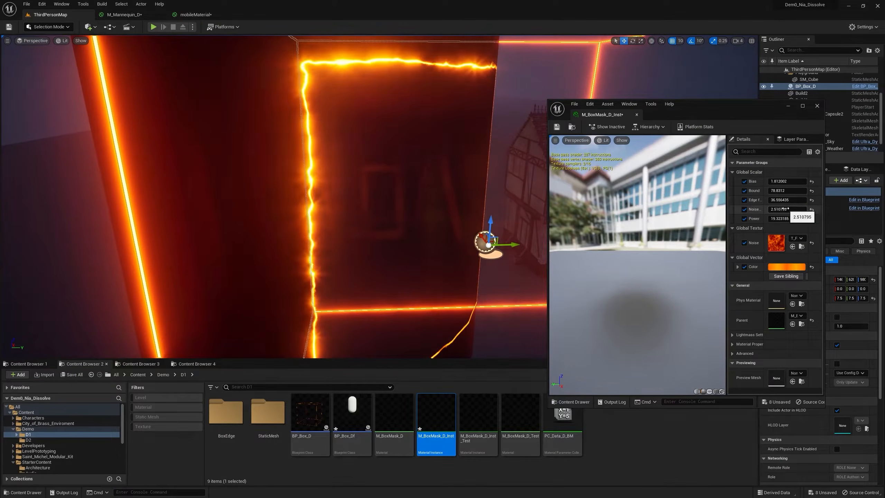
# Set the edge material's Noise to about 7.2 and Power to about 1.76, and change its Color to hot pink.
pyautogui.moveTo(777, 209)
pyautogui.mouseDown()
pyautogui.moveTo(796, 219)
pyautogui.moveTo(782, 219)
pyautogui.mouseUp()
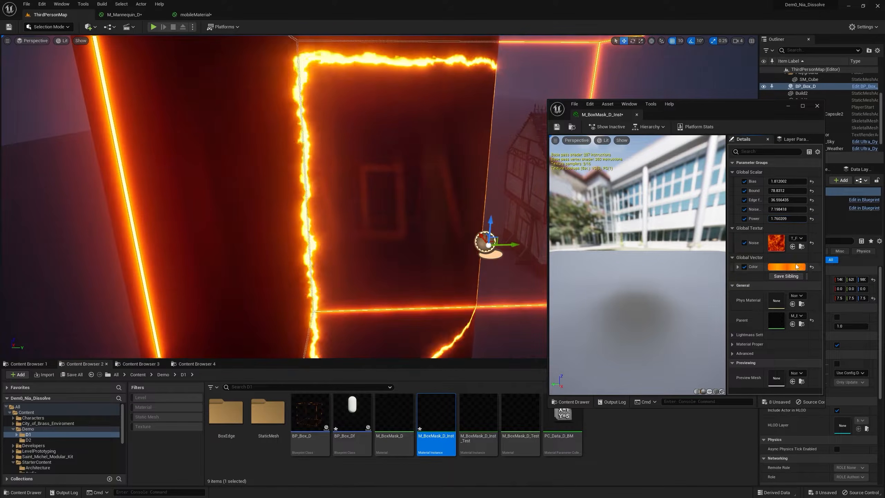
pyautogui.click(797, 267)
pyautogui.moveTo(670, 303); pyautogui.dragTo(657, 284)
pyautogui.moveTo(651, 335); pyautogui.dragTo(811, 401)
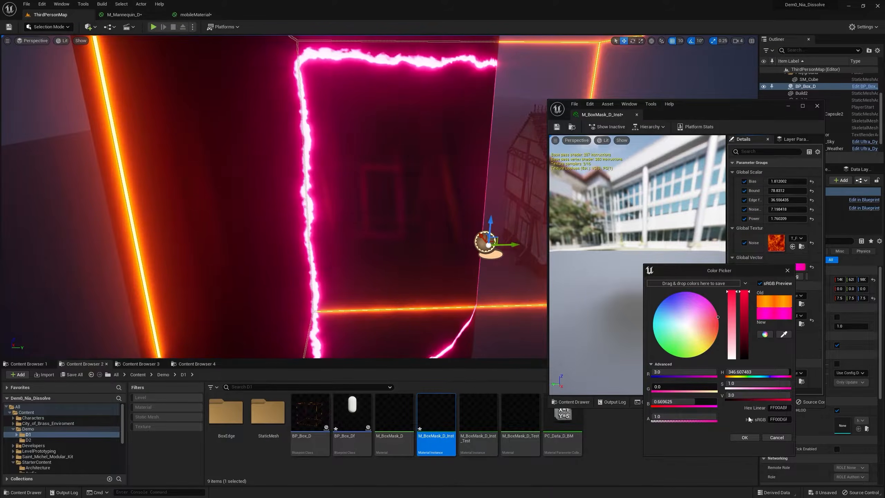
pyautogui.click(745, 438)
# Set the dissolve material instance's Bound to about 175 and its Bias to about 0.28.
pyautogui.moveTo(784, 190)
pyautogui.mouseDown()
pyautogui.moveTo(811, 191)
pyautogui.moveTo(785, 191)
pyautogui.mouseUp()
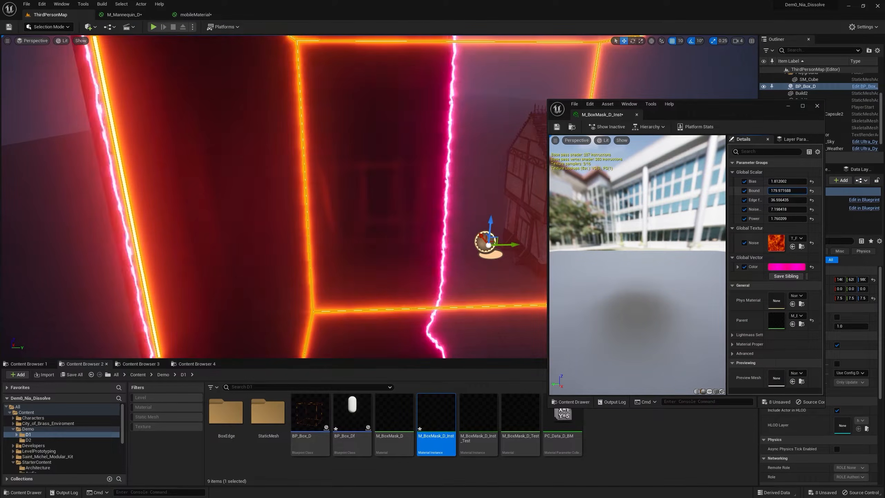
pyautogui.moveTo(407, 201); pyautogui.dragTo(442, 200, button='right')
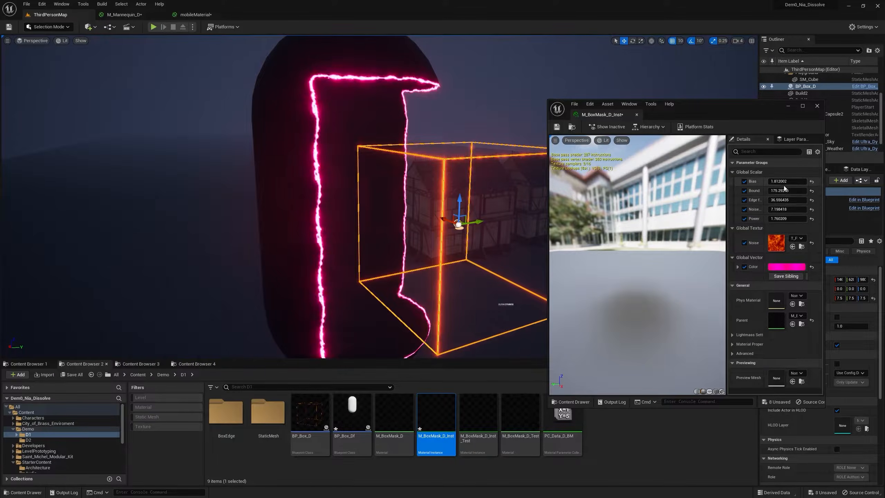
pyautogui.moveTo(784, 181); pyautogui.dragTo(797, 181)
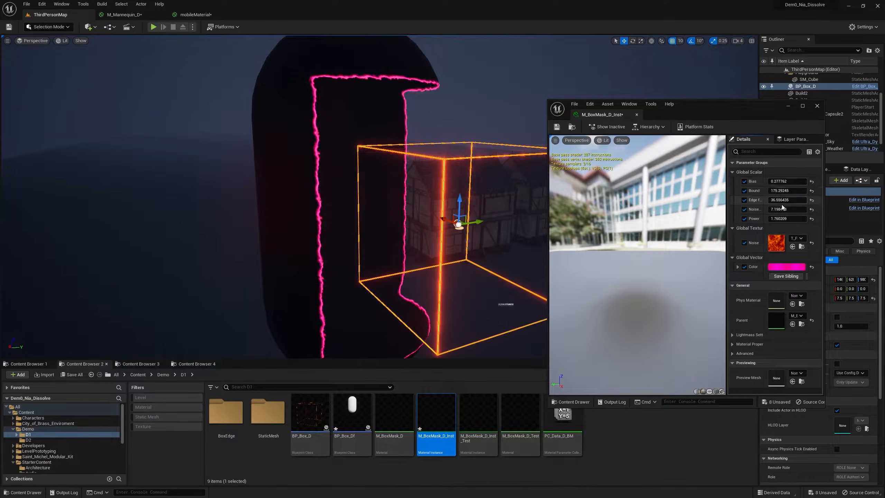
# Set the edge falloff to about 258 and Bound to about 125, checking the dissolve edge around the capsule.
pyautogui.moveTo(776, 200)
pyautogui.mouseDown()
pyautogui.moveTo(811, 200)
pyautogui.moveTo(782, 200)
pyautogui.mouseUp()
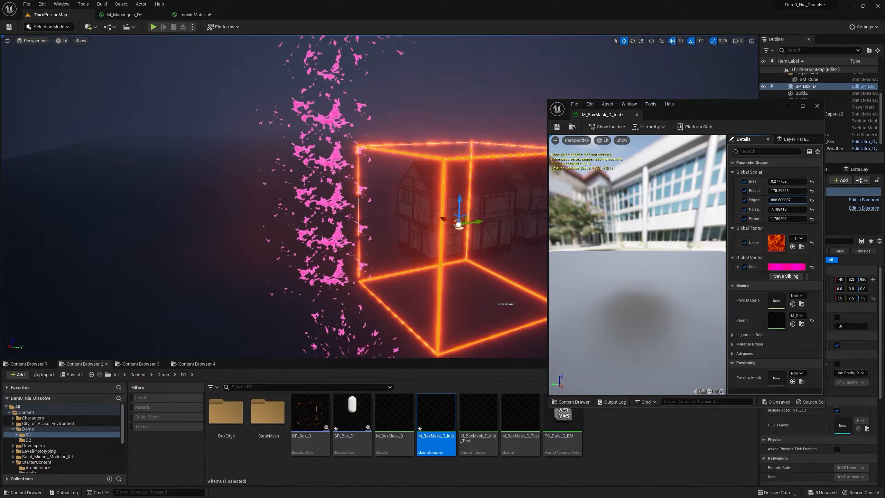
pyautogui.moveTo(417, 222); pyautogui.dragTo(463, 223, button='right')
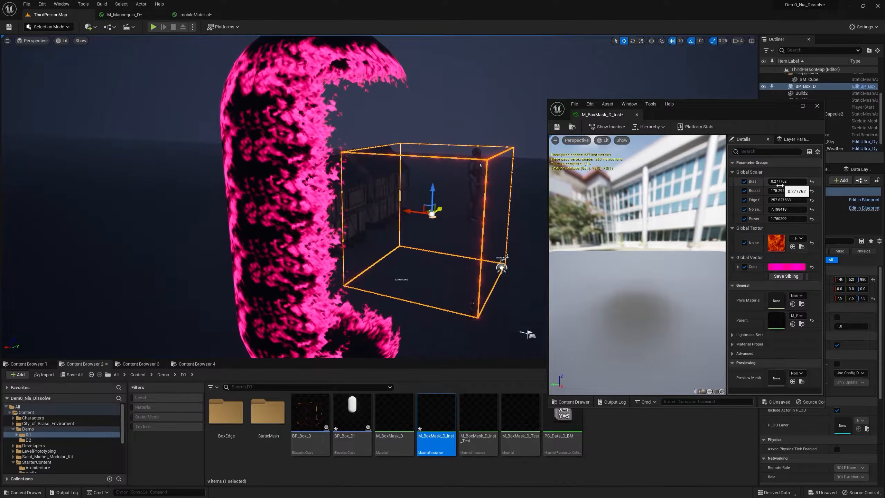
pyautogui.moveTo(779, 190)
pyautogui.mouseDown()
pyautogui.moveTo(789, 191)
pyautogui.moveTo(771, 190)
pyautogui.mouseUp()
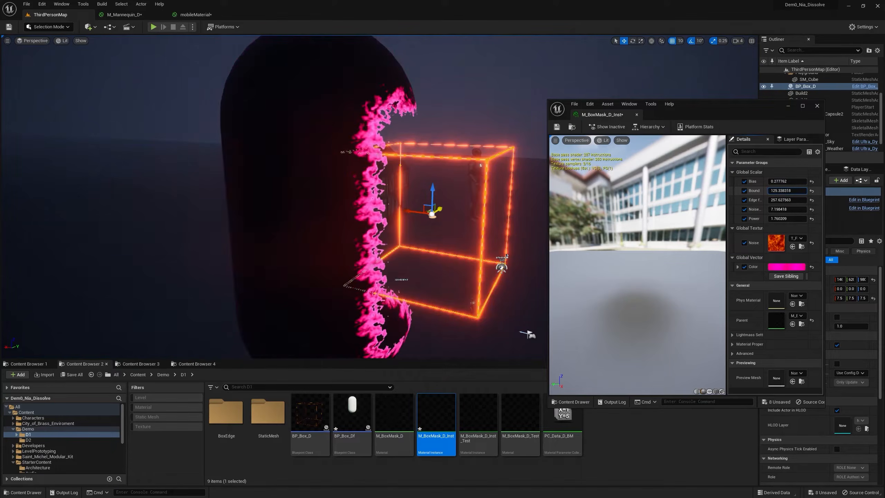
pyautogui.moveTo(505, 209); pyautogui.dragTo(194, 211, button='right')
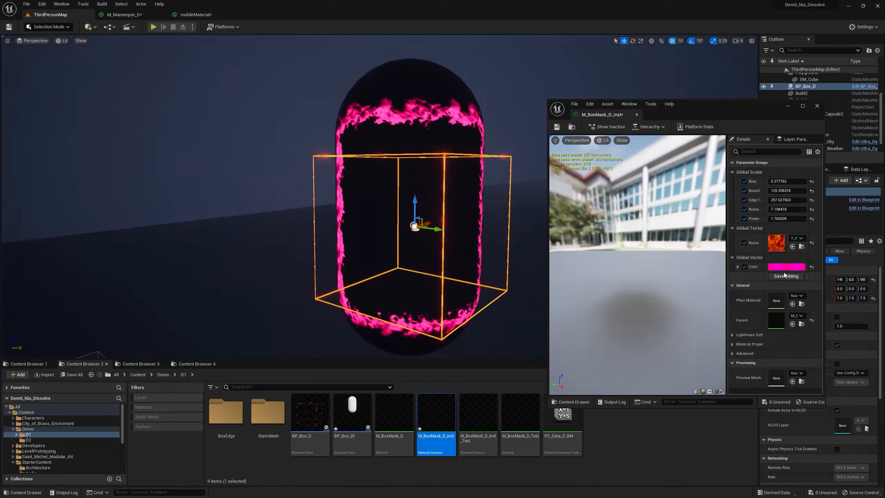
# Pick a different hue for the Color parameter of the dissolve material instance.
pyautogui.click(784, 269)
pyautogui.moveTo(685, 306); pyautogui.dragTo(675, 311)
pyautogui.moveTo(675, 312); pyautogui.dragTo(657, 322)
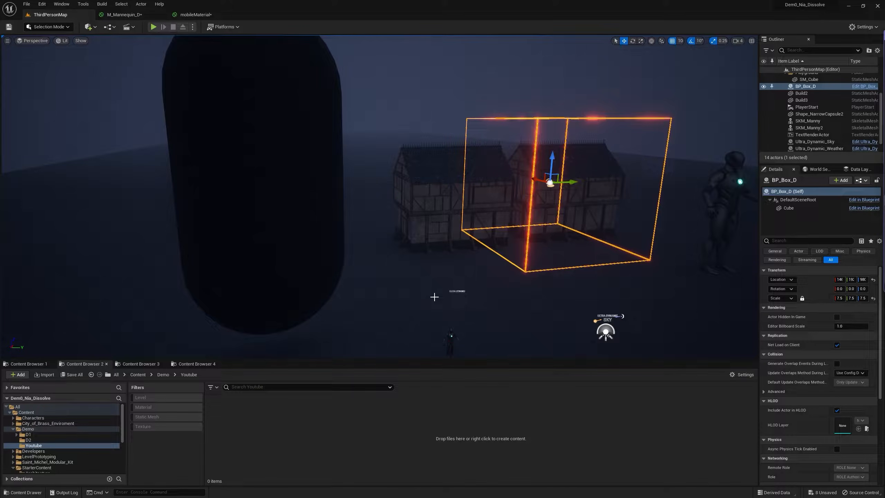
# Create a material named M_Box_Dissolve_YT in the Youtube folder and open it for editing.
pyautogui.rightClick(293, 419)
pyautogui.moveTo(342, 310)
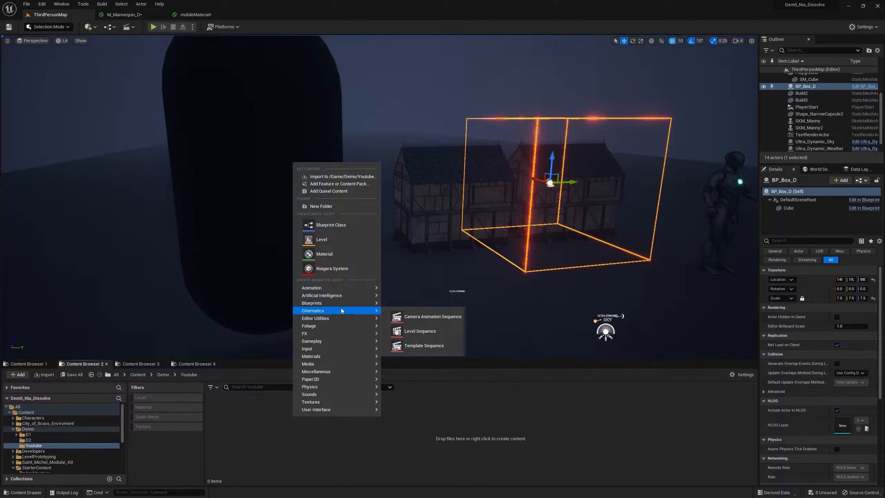
pyautogui.click(324, 254)
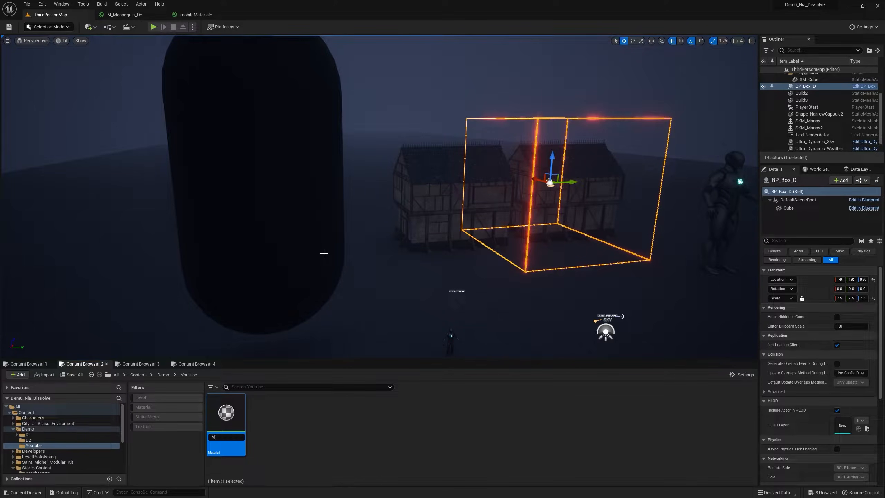
pyautogui.write('M_Box_Dissolve_YT')
pyautogui.press('Return')
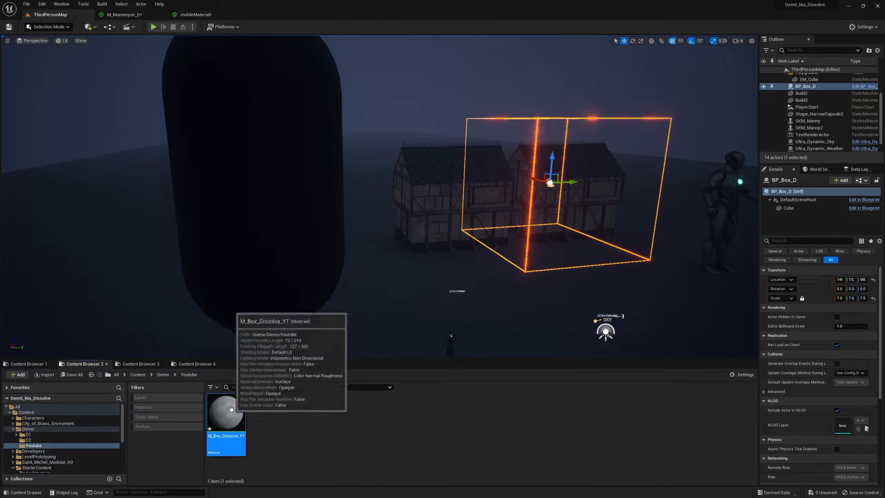
pyautogui.doubleClick(231, 409)
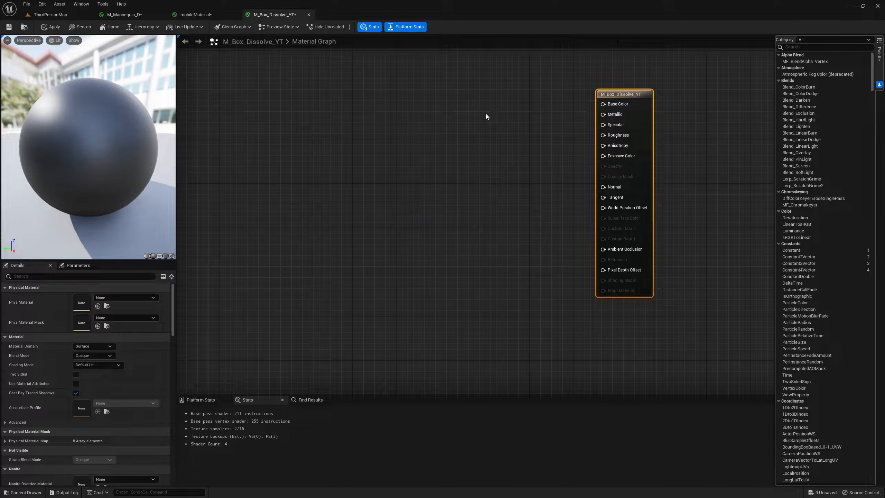
# Add a vector parameter named Base color and connect it to the material's Base Color input.
pyautogui.click(462, 109)
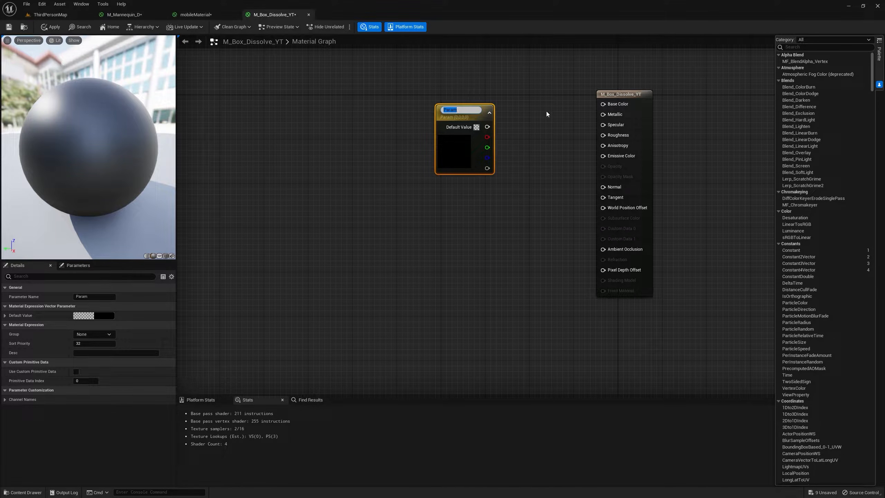
pyautogui.write('Base color')
pyautogui.press('Return')
pyautogui.moveTo(487, 125); pyautogui.dragTo(450, 99)
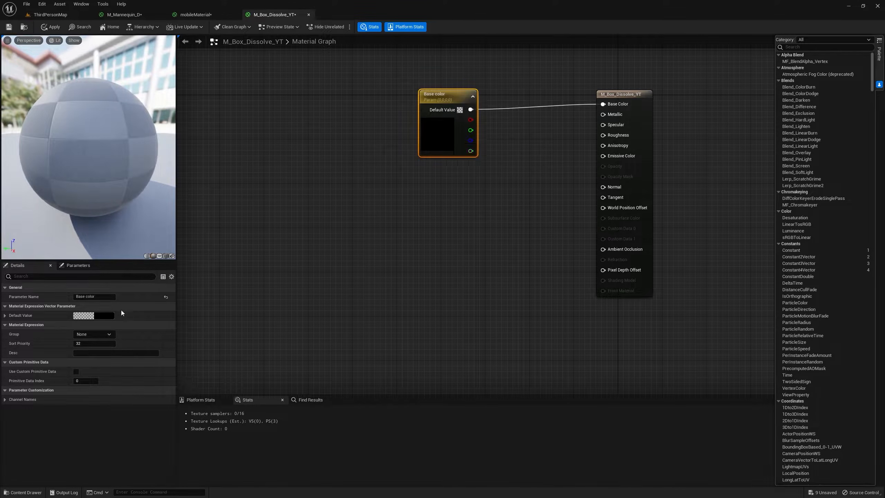
# Set the Base color parameter's default to a dark purple with a brightness value of about 0.026.
pyautogui.click(103, 317)
pyautogui.click(162, 347)
pyautogui.click(204, 351)
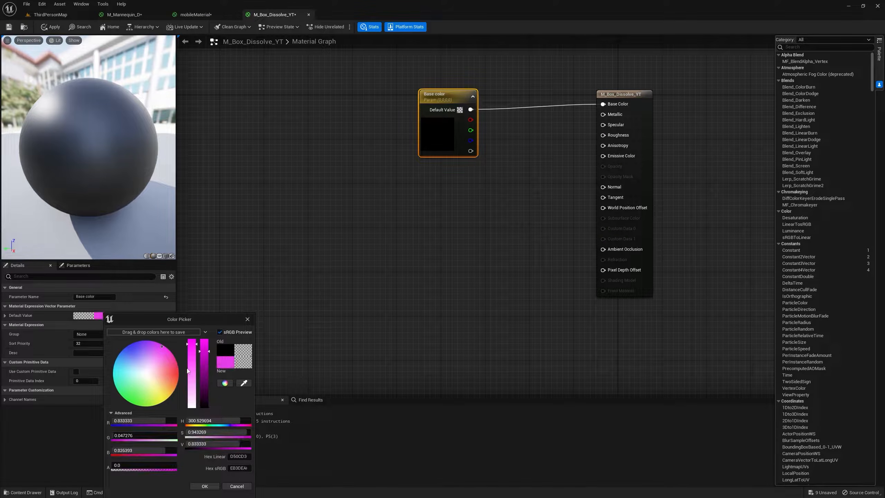
pyautogui.click(205, 486)
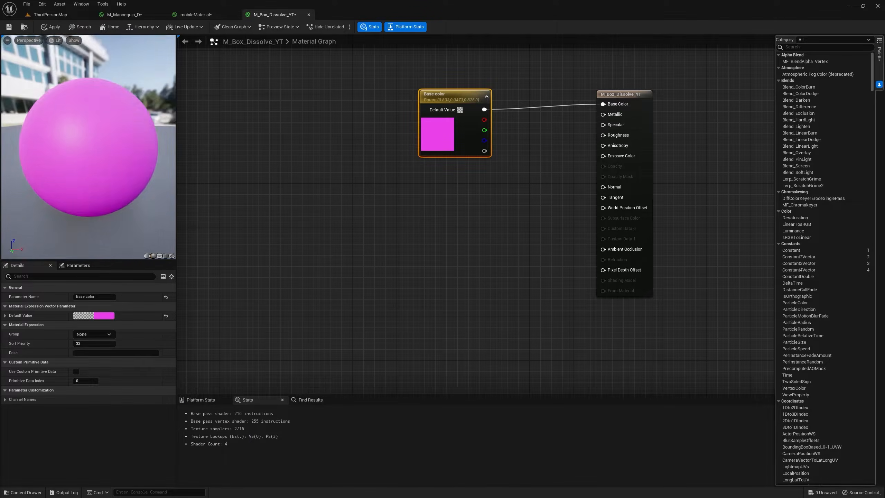
pyautogui.click(103, 315)
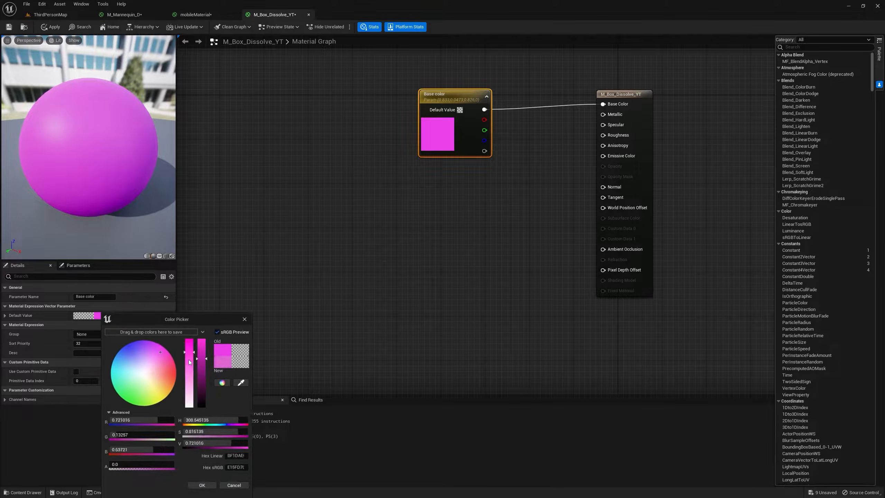
pyautogui.moveTo(200, 389); pyautogui.dragTo(205, 405)
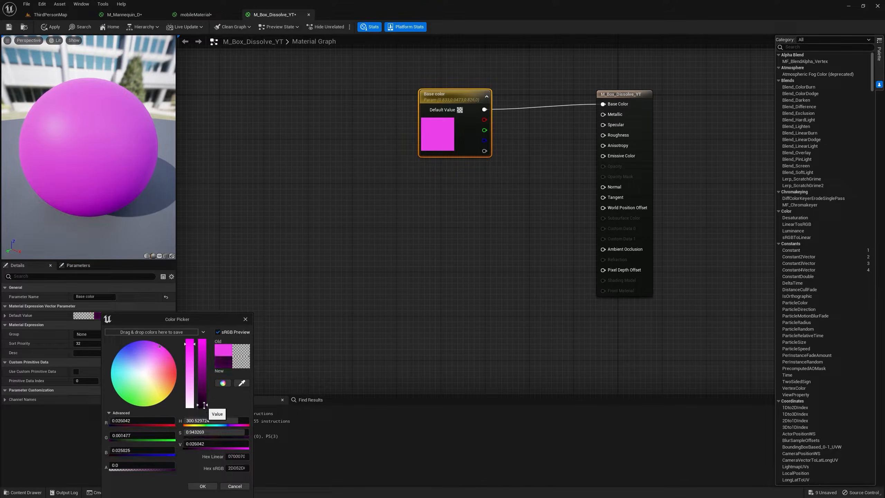
pyautogui.click(198, 487)
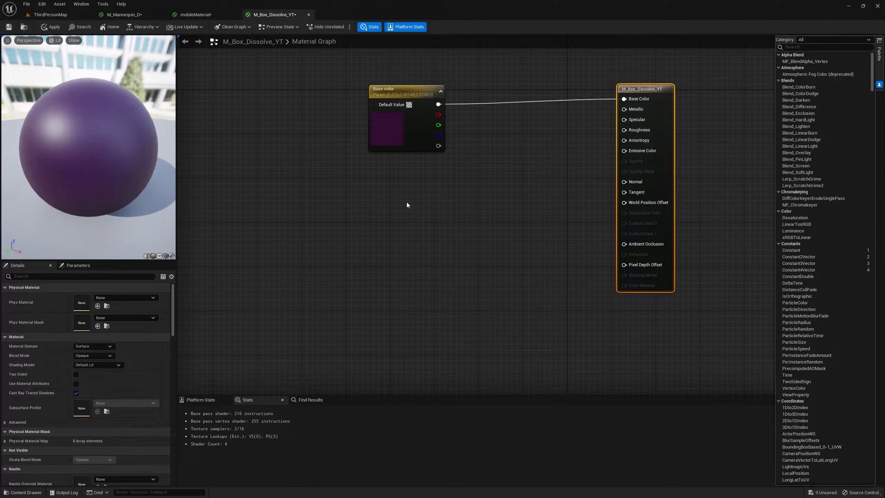
# Add a BoxMask-3D node below the Base color parameter and connect its Result to Emissive Color.
pyautogui.rightClick(407, 203)
pyautogui.write('box')
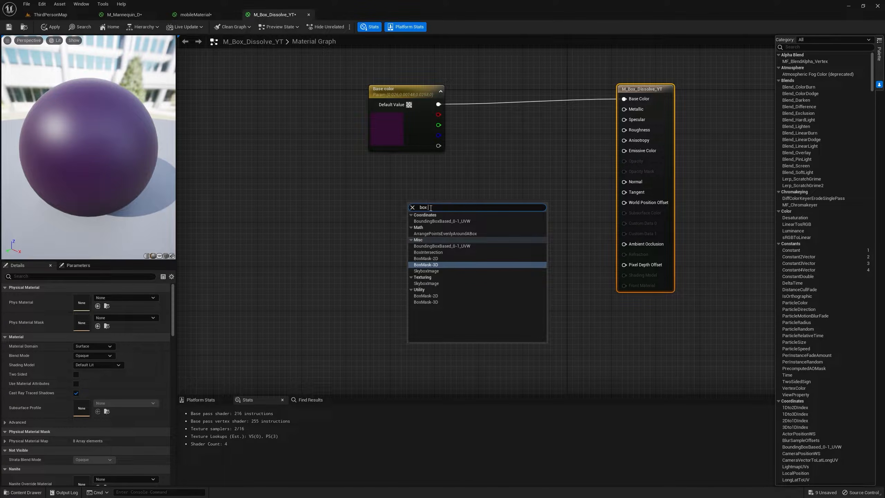
pyautogui.write(' mask')
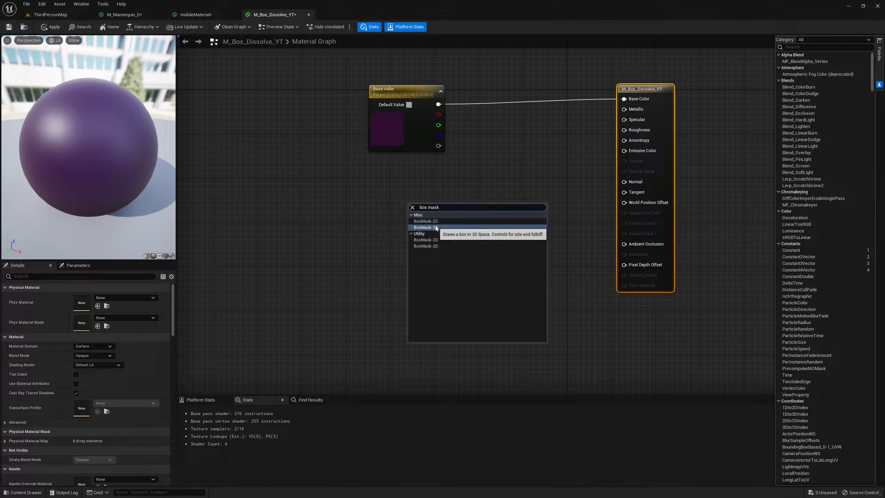
pyautogui.click(426, 227)
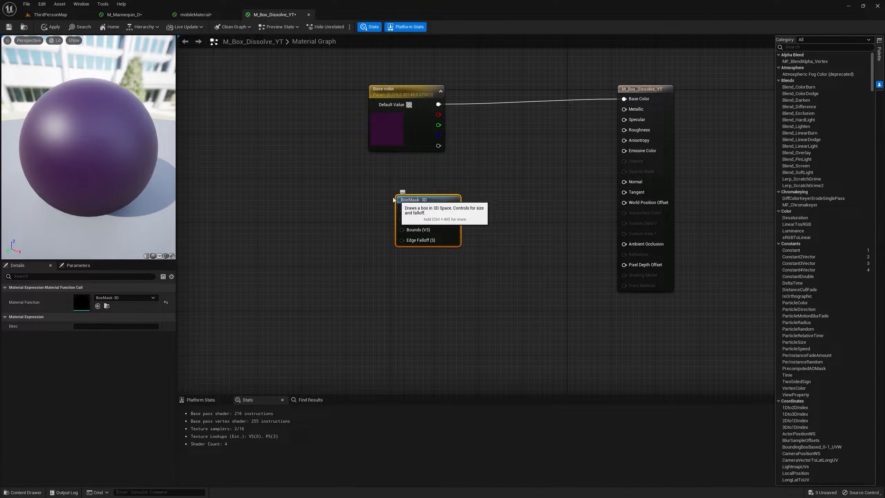
pyautogui.moveTo(458, 207); pyautogui.dragTo(623, 151)
pyautogui.moveTo(500, 214); pyautogui.dragTo(572, 188, button='right')
pyautogui.moveTo(520, 168); pyautogui.dragTo(534, 189, button='right')
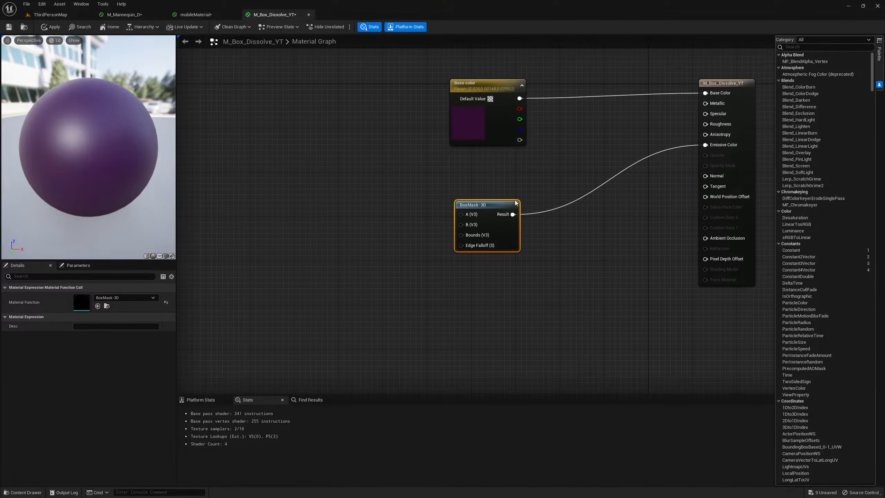
pyautogui.moveTo(504, 203); pyautogui.dragTo(532, 208)
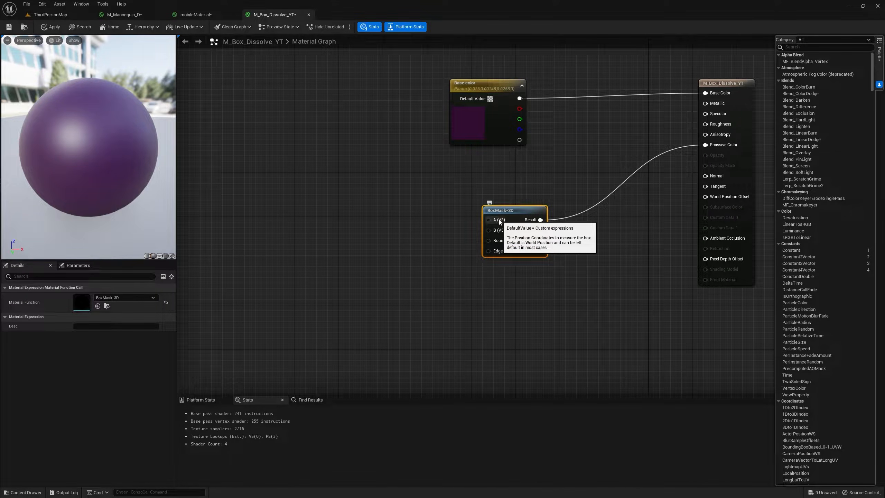
# Add an Absolute World Position node and connect it to the BoxMask-3D node's A input.
pyautogui.rightClick(370, 184)
pyautogui.write('world')
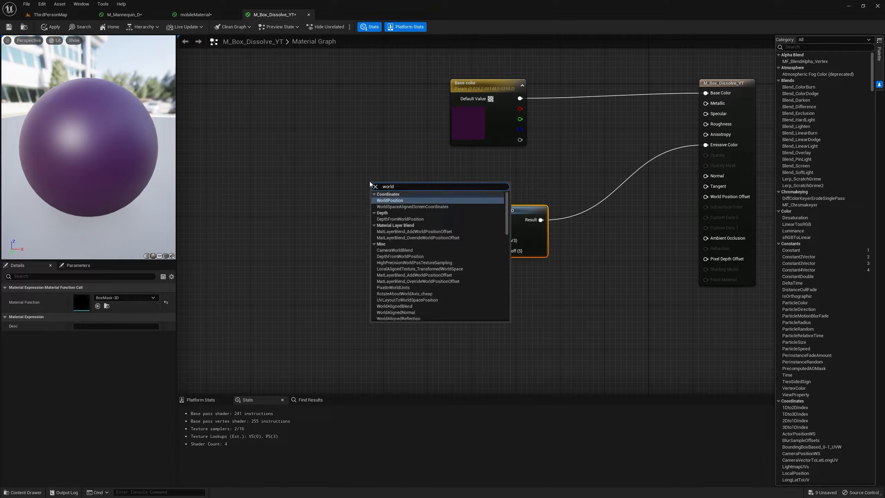
pyautogui.press('Return')
pyautogui.moveTo(428, 200); pyautogui.dragTo(489, 220)
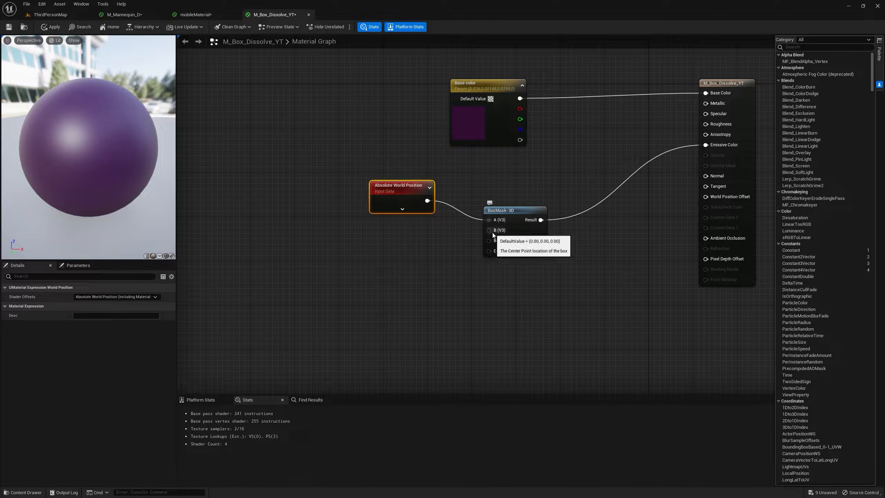
# Add an Actor Position node and connect it to the BoxMask-3D node's B input.
pyautogui.rightClick(394, 241)
pyautogui.write('actor')
pyautogui.press('Return')
pyautogui.moveTo(413, 252); pyautogui.dragTo(489, 230)
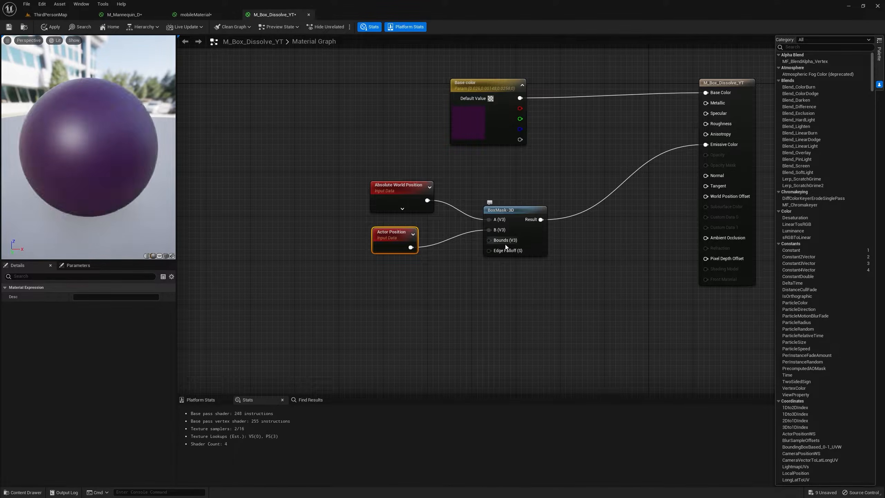
# Add a scalar parameter named Bounds with a default value of 100 and connect it to the BoxMask-3D Bounds input.
pyautogui.click(390, 276)
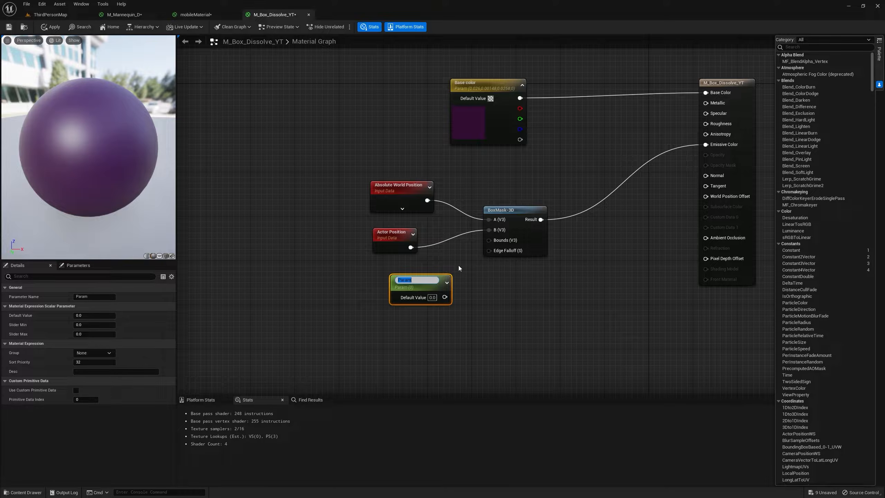
pyautogui.write('Bounds')
pyautogui.press('Return')
pyautogui.moveTo(418, 282); pyautogui.dragTo(488, 240)
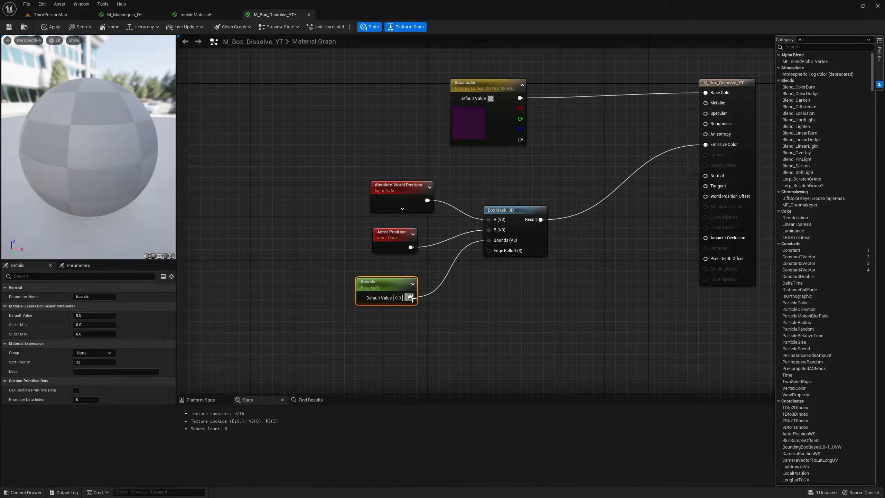
pyautogui.click(400, 298)
pyautogui.write('100')
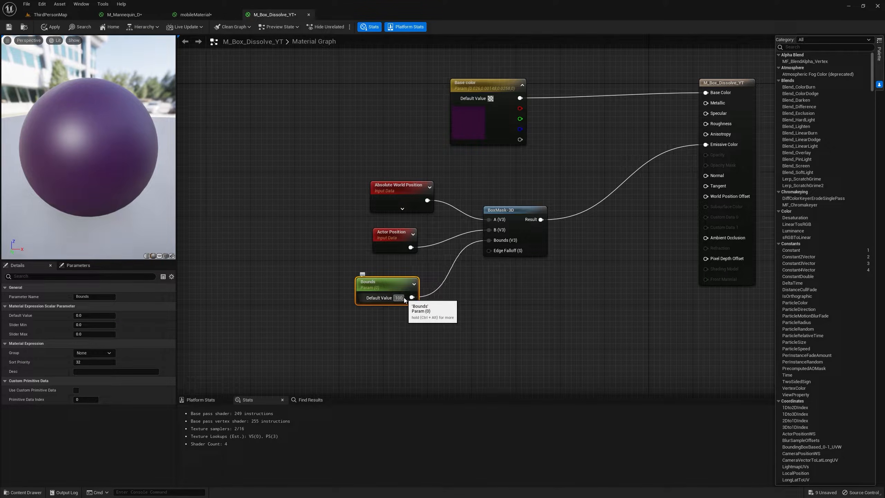
pyautogui.press('Return')
pyautogui.moveTo(387, 284); pyautogui.dragTo(355, 267)
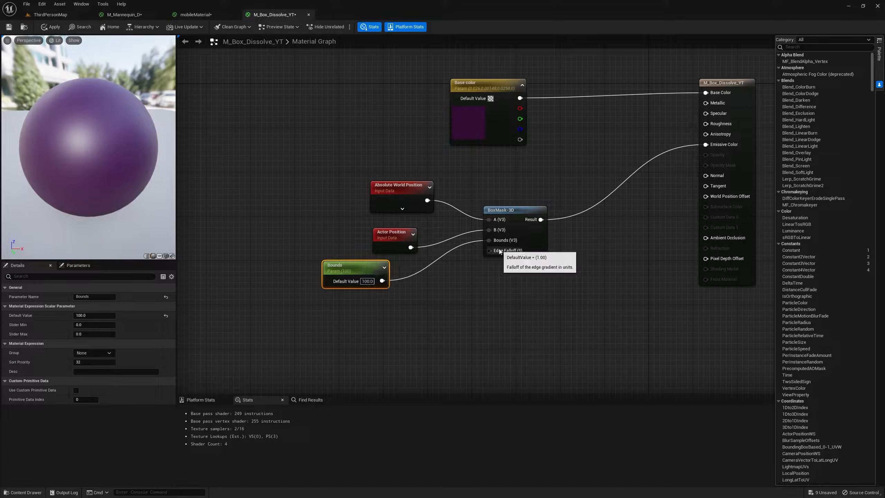
# Add a scalar parameter named Edge Falloff and connect it to the BoxMask-3D node's Edge Falloff input.
pyautogui.click(355, 306)
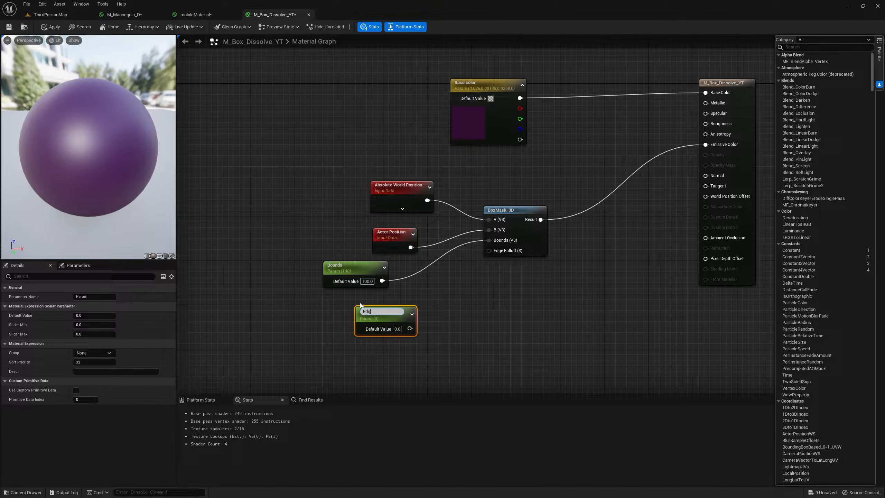
pyautogui.write('Edge Falloff')
pyautogui.press('Return')
pyautogui.moveTo(409, 326); pyautogui.dragTo(509, 253)
# Try a default value of 500 for the Bounds parameter.
pyautogui.click(368, 281)
pyautogui.write('500')
pyautogui.press('Return')
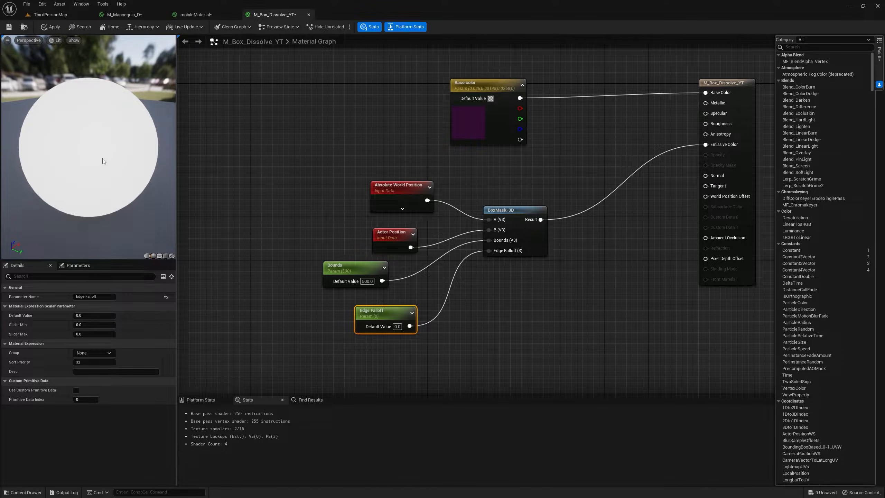
# Set the Bounds parameter's default value to 200 and preview the mask on a cylinder and on a plane.
pyautogui.click(146, 256)
pyautogui.click(369, 281)
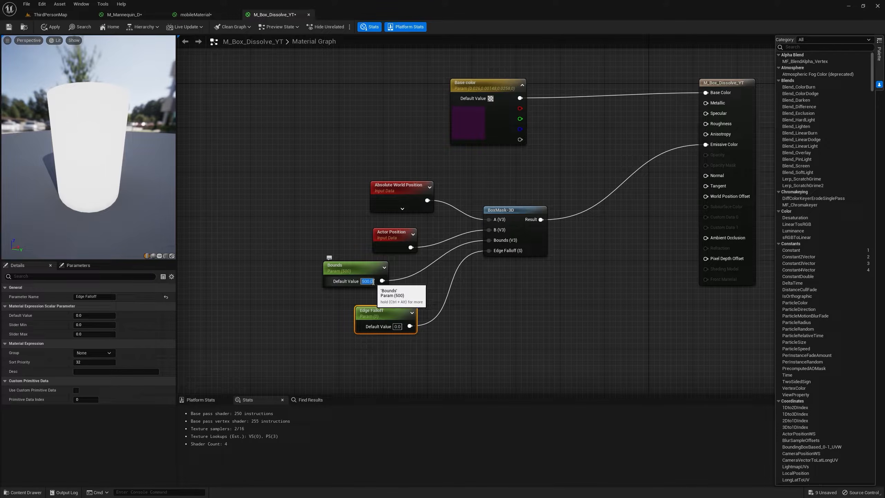
pyautogui.write('200')
pyautogui.press('Return')
pyautogui.moveTo(105, 139); pyautogui.dragTo(65, 141)
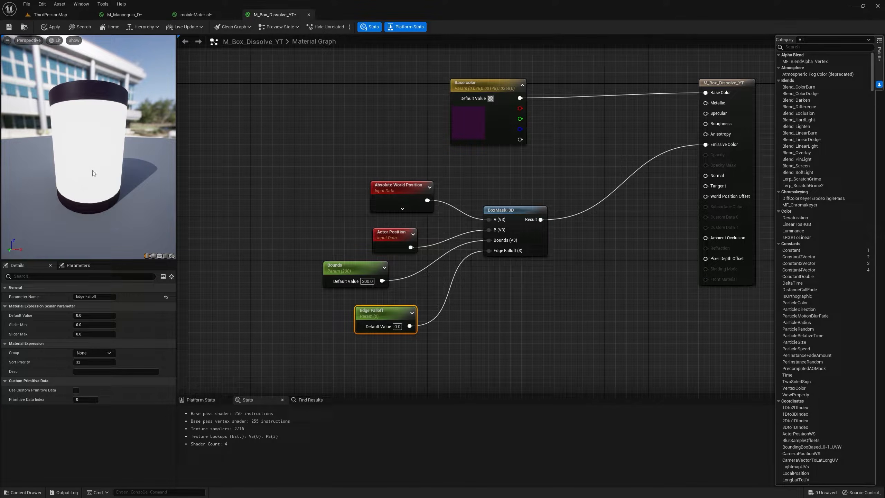
pyautogui.click(160, 255)
pyautogui.moveTo(126, 199); pyautogui.dragTo(116, 143)
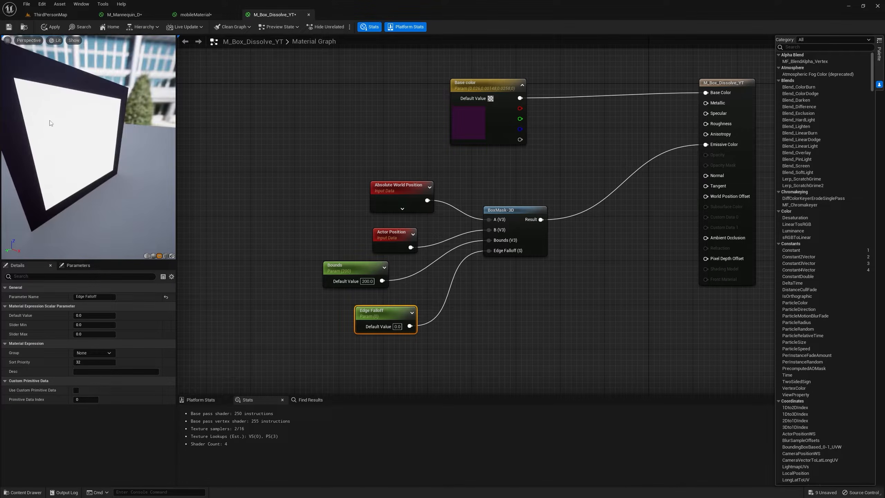
# Try default values of 500 and 100 for the Bounds parameter and preview the mask on the plane.
pyautogui.moveTo(87, 111); pyautogui.dragTo(89, 114)
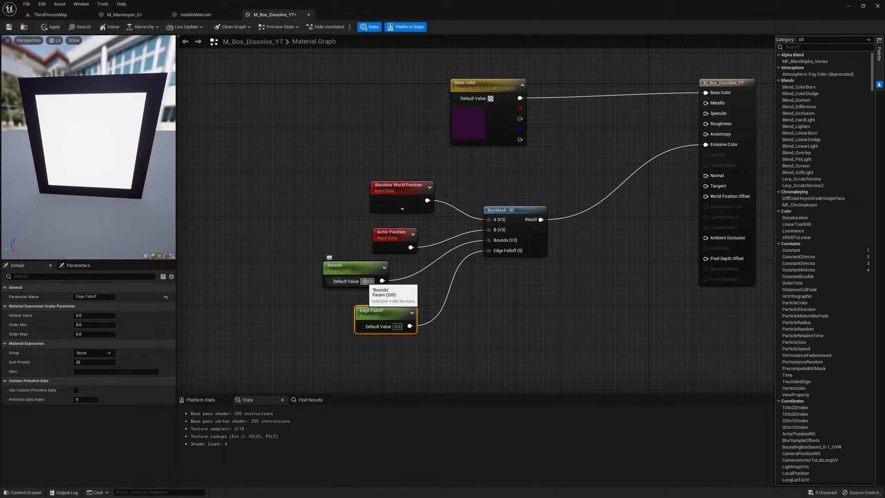
pyautogui.write('500')
pyautogui.press('Return')
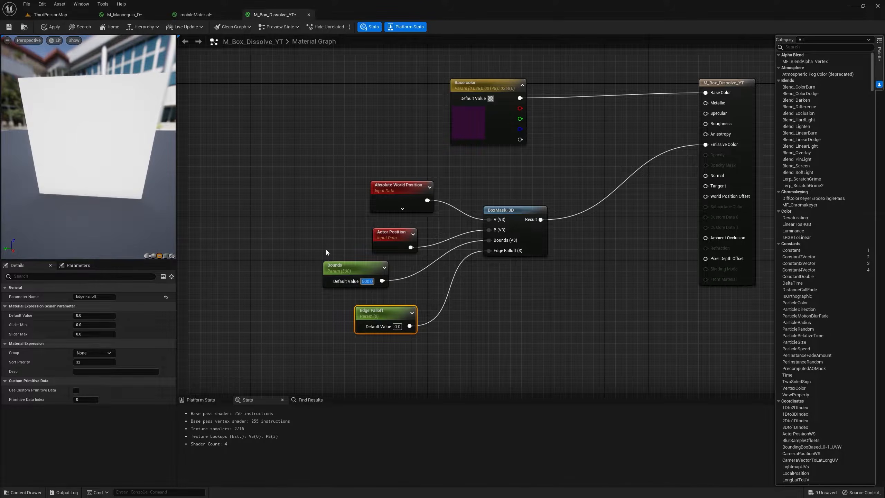
pyautogui.write('100')
pyautogui.press('Return')
pyautogui.moveTo(106, 153)
pyautogui.mouseDown()
pyautogui.moveTo(75, 157)
pyautogui.moveTo(101, 159)
pyautogui.mouseUp()
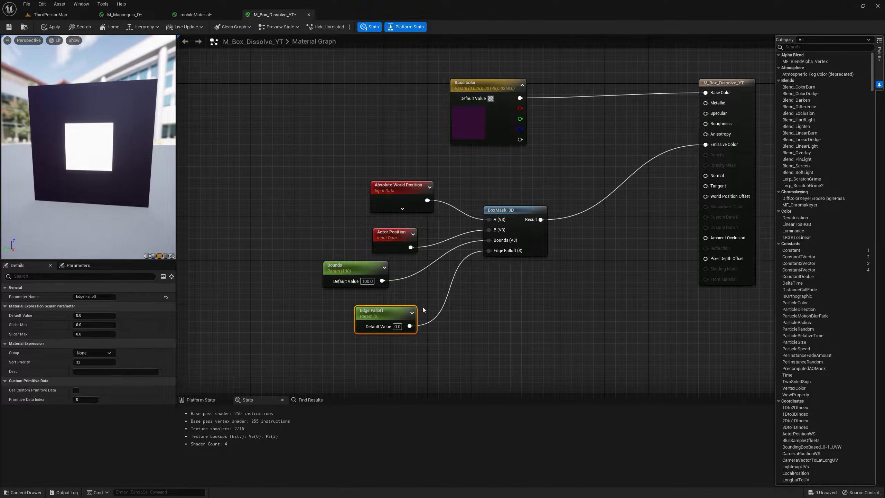
# Try a default value of 100 for the Edge Falloff parameter and preview the softened mask.
pyautogui.write('10')
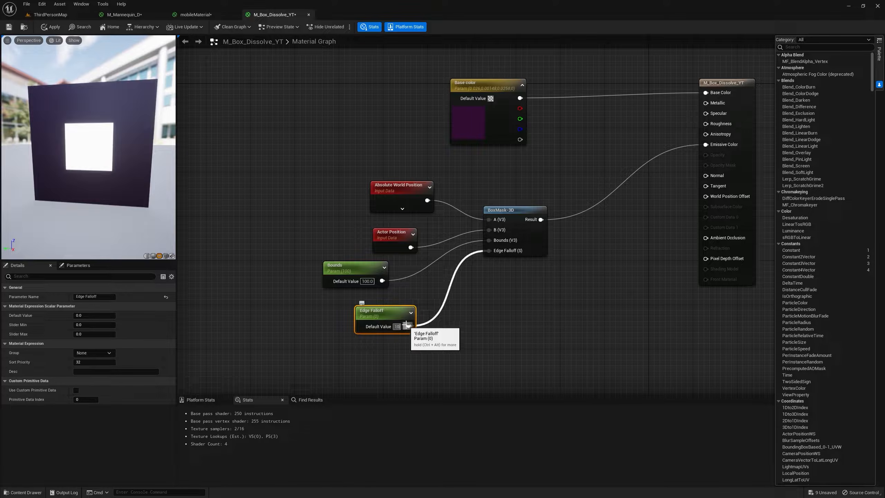
pyautogui.write('0')
pyautogui.press('Return')
pyautogui.moveTo(111, 124); pyautogui.dragTo(118, 122)
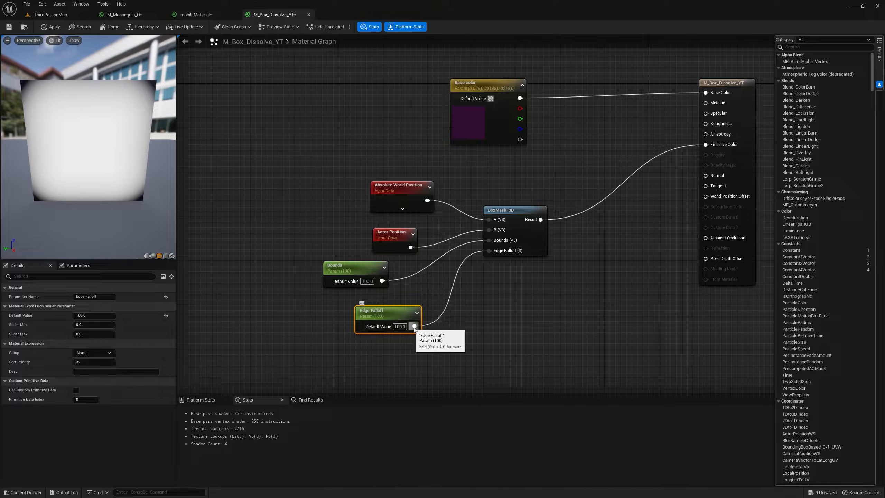
# Try a default value of 50 for the Bounds parameter and preview the mask on the plane.
pyautogui.click(364, 281)
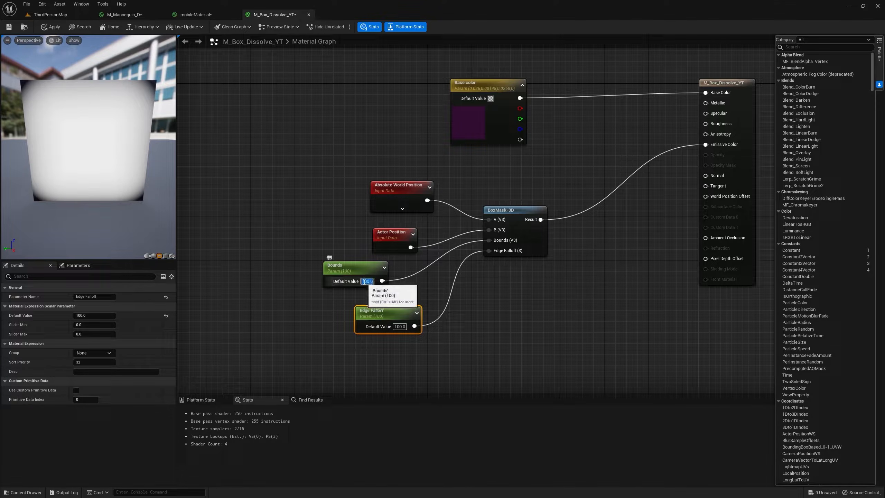
pyautogui.write('50')
pyautogui.press('Return')
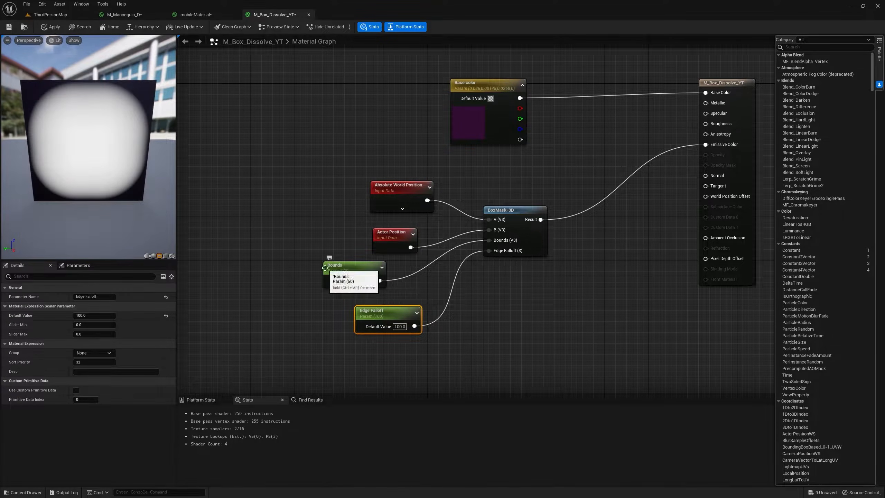
pyautogui.moveTo(100, 150)
pyautogui.mouseDown()
pyautogui.moveTo(70, 139)
pyautogui.moveTo(97, 139)
pyautogui.mouseUp()
# Move the Actor Position and Absolute World Position nodes farther from the BoxMask-3D node to space out its inputs.
pyautogui.moveTo(390, 238); pyautogui.dragTo(363, 227)
pyautogui.moveTo(91, 150)
pyautogui.mouseDown()
pyautogui.moveTo(128, 152)
pyautogui.moveTo(105, 150)
pyautogui.mouseUp()
pyautogui.moveTo(341, 214); pyautogui.dragTo(302, 203)
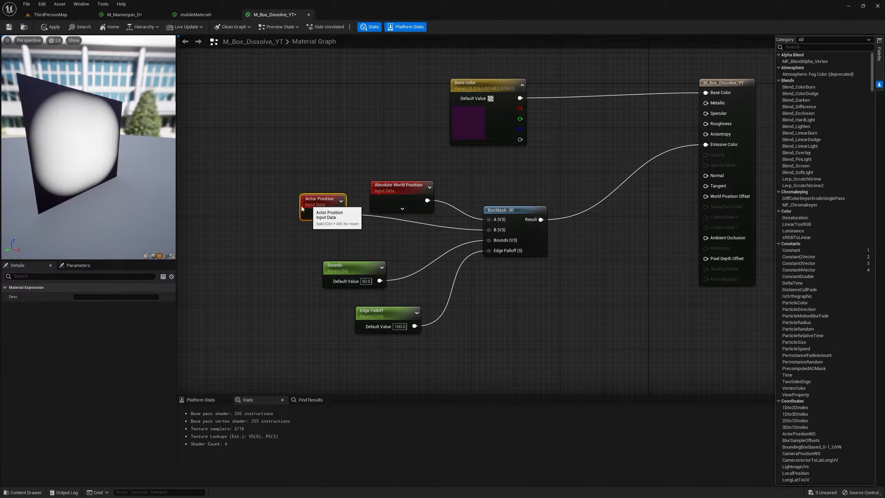
pyautogui.moveTo(391, 191); pyautogui.dragTo(361, 138)
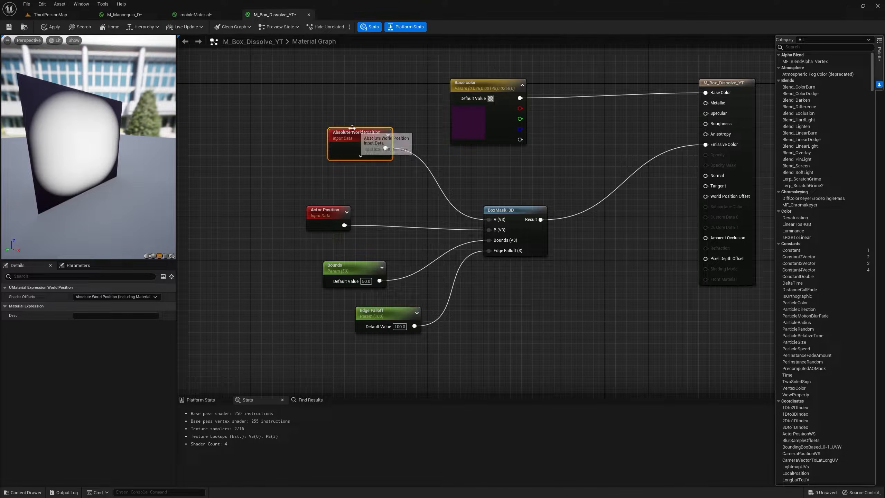
# Add a reroute node on the wire from BoxMask-3D to Emissive Color and place it level with the Result output.
pyautogui.moveTo(585, 205); pyautogui.dragTo(564, 180, button='right')
pyautogui.doubleClick(624, 139)
pyautogui.moveTo(629, 141); pyautogui.dragTo(616, 201)
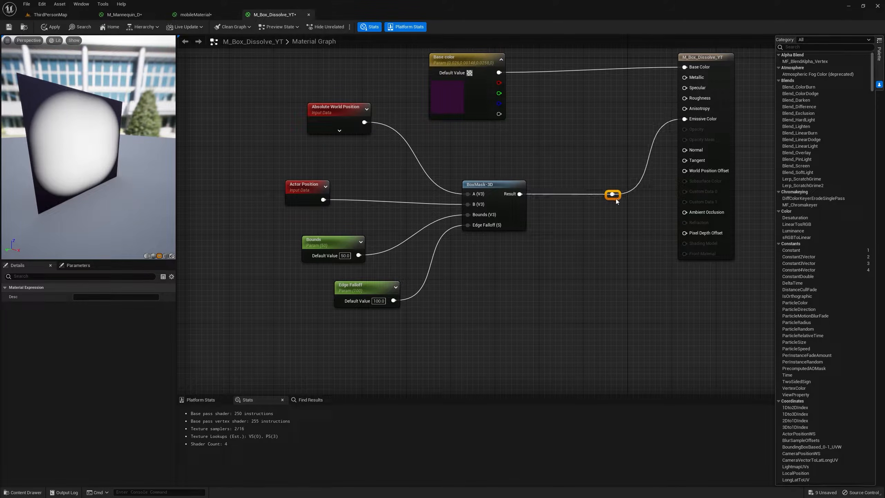
# Set the blend mode of the M_Box_Dissolve_YT material to Masked.
pyautogui.moveTo(635, 193); pyautogui.dragTo(552, 192, button='right')
pyautogui.click(672, 130)
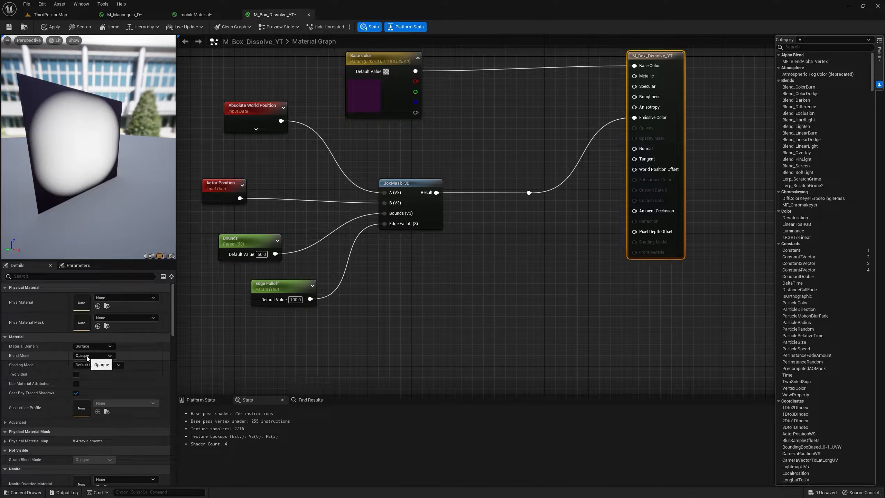
pyautogui.click(93, 355)
pyautogui.click(92, 368)
# Move the Emissive Color wire's reroute node up, connect the BoxMask-3D Result directly to Opacity Mask, and preview the masked plane.
pyautogui.moveTo(529, 192); pyautogui.dragTo(539, 135)
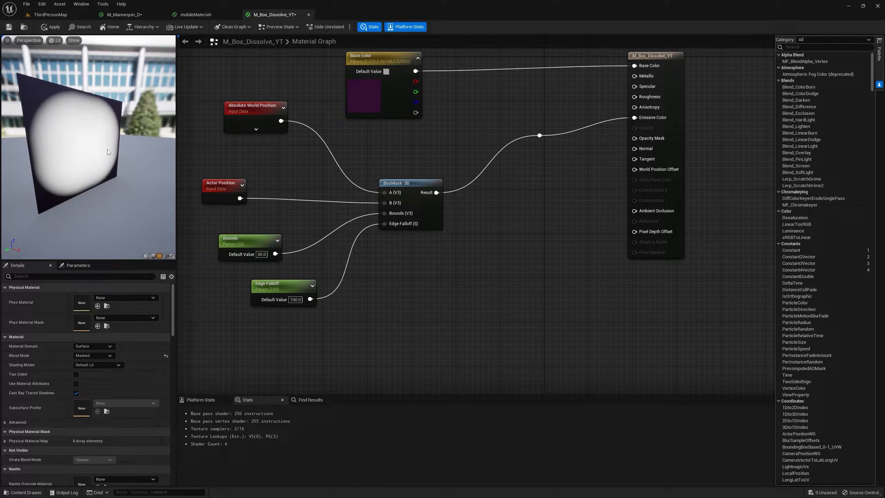
pyautogui.moveTo(436, 192); pyautogui.dragTo(634, 138)
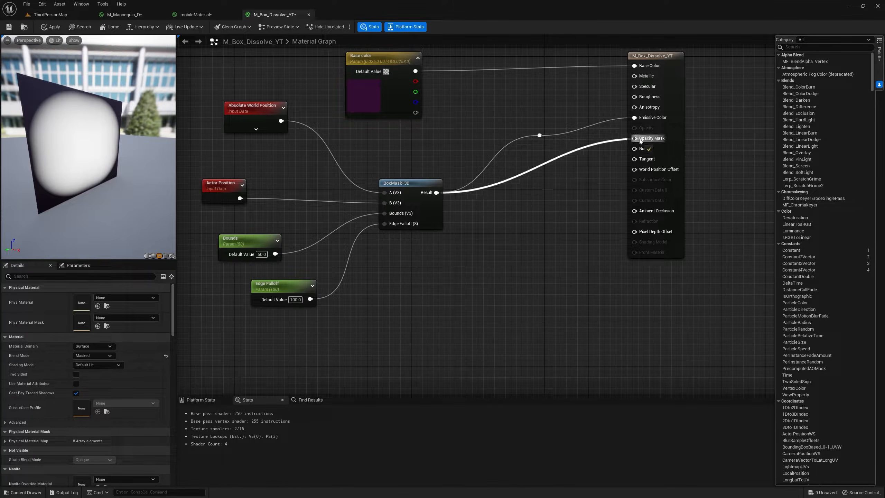
pyautogui.moveTo(111, 172); pyautogui.dragTo(84, 87)
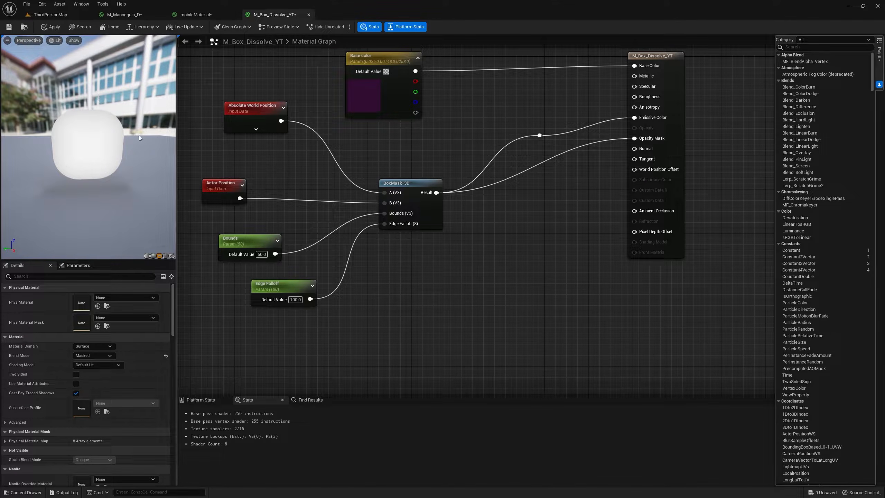
pyautogui.moveTo(56, 133); pyautogui.dragTo(77, 143)
# Add a One Minus node after the BoxMask-3D Result, connect it to Opacity Mask, and preview the inverted mask.
pyautogui.moveTo(437, 193); pyautogui.dragTo(540, 188)
pyautogui.write('one')
pyautogui.press('Return')
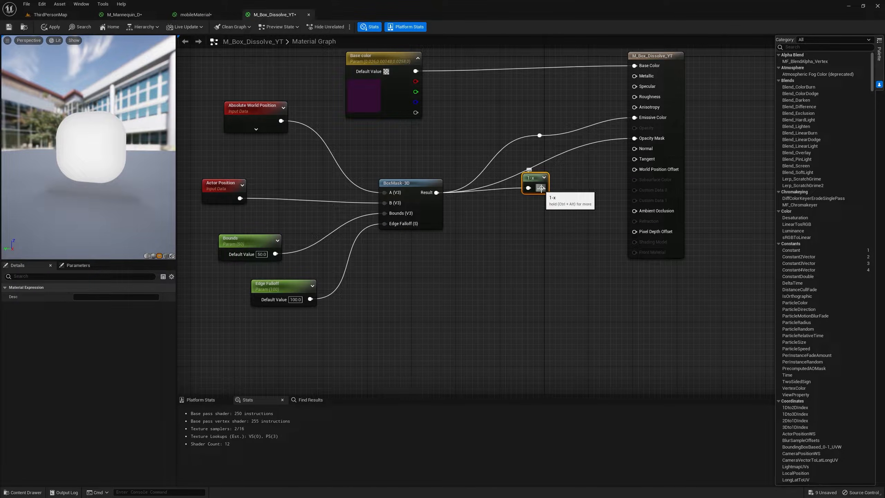
pyautogui.moveTo(541, 188); pyautogui.dragTo(648, 142)
pyautogui.moveTo(85, 157); pyautogui.dragTo(85, 156)
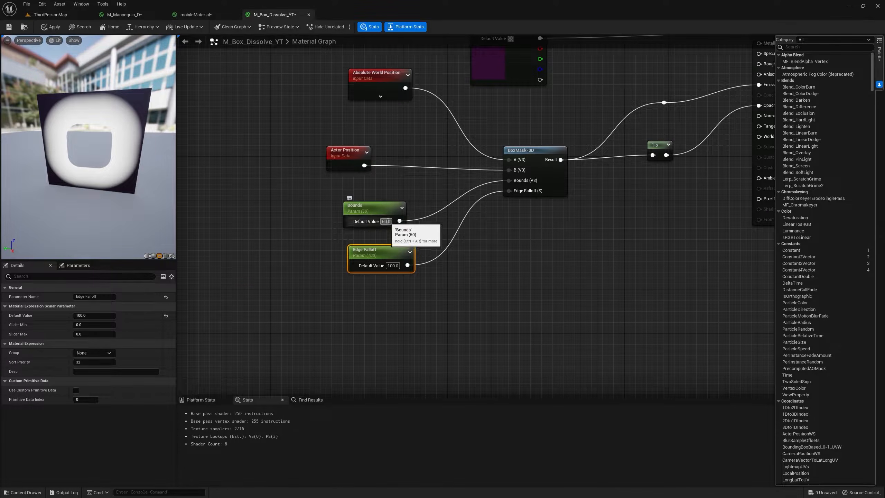
# Set the Bounds parameter's default value to 100.
pyautogui.click(387, 221)
pyautogui.write('100')
pyautogui.press('Return')
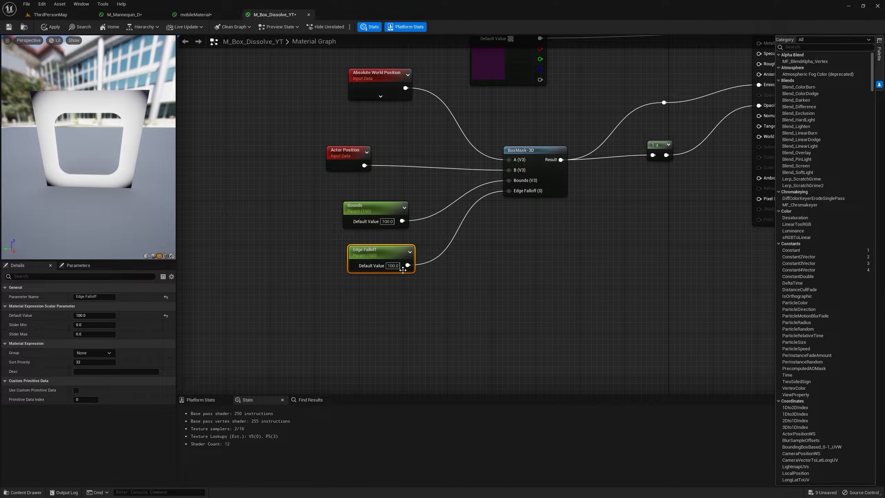
# Try a default value of 500 for the Edge Falloff parameter, and set it to 40 instead.
pyautogui.click(392, 266)
pyautogui.write('500')
pyautogui.press('Return')
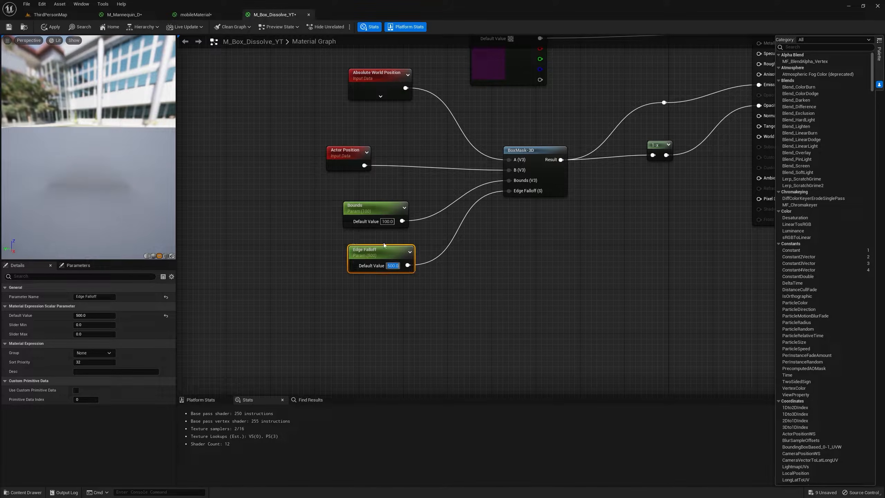
pyautogui.write('40')
pyautogui.press('Return')
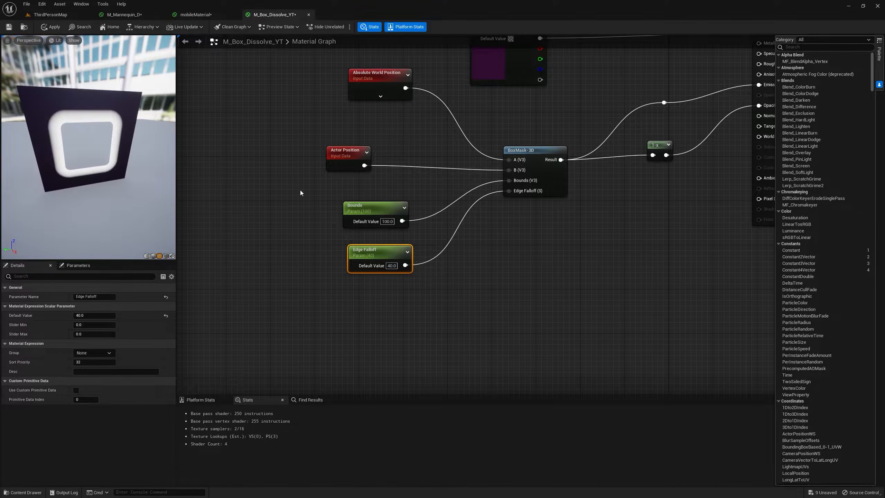
# Add a reroute node on the One Minus wire to Opacity Mask and tidy the One Minus and Emissive Color reroute nodes.
pyautogui.moveTo(664, 185); pyautogui.dragTo(466, 244, button='right')
pyautogui.click(711, 158)
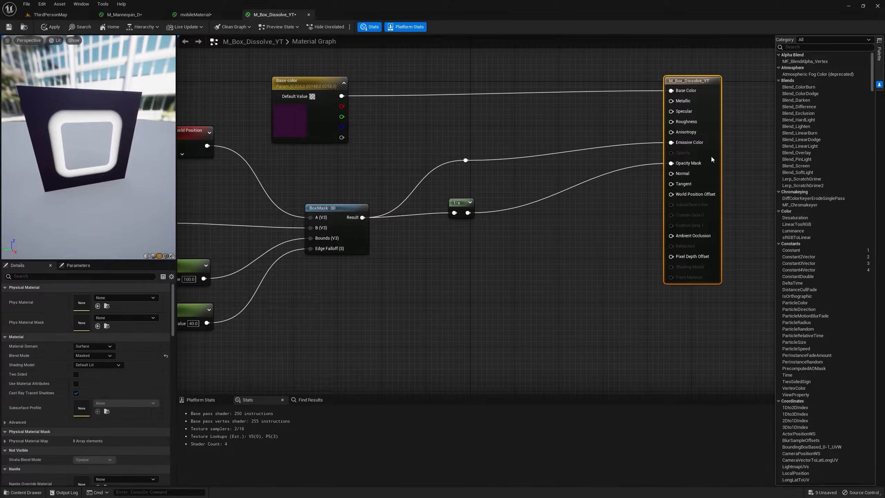
pyautogui.moveTo(466, 206); pyautogui.dragTo(487, 206)
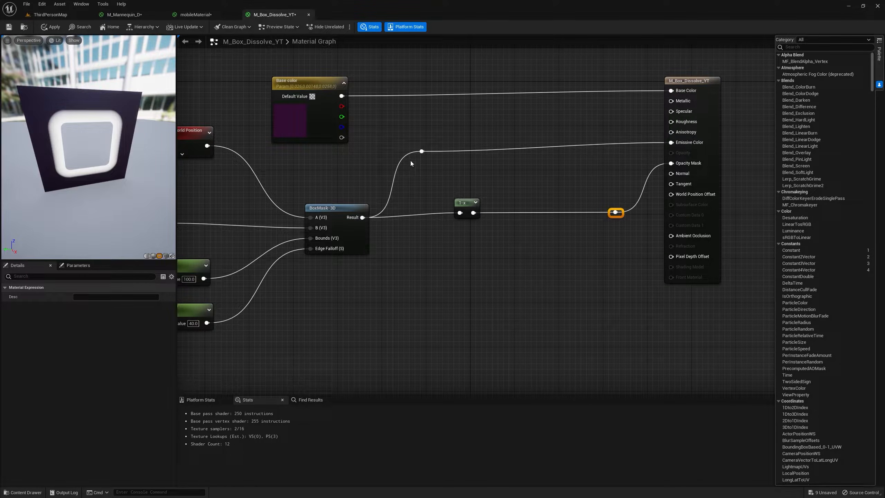
# Add a Lerp node driven by the BoxMask-3D result through Alpha and connect its output to Emissive Color.
pyautogui.click(559, 114)
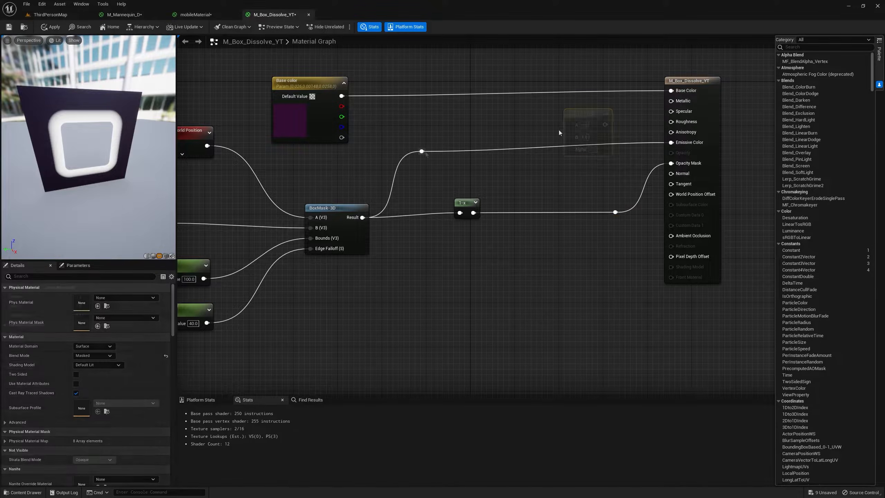
pyautogui.moveTo(597, 125); pyautogui.dragTo(671, 142)
# Add a vector parameter named Emissive Color, connect it to the Lerp node's B input, and place it beside the Lerp.
pyautogui.moveTo(526, 209); pyautogui.dragTo(544, 158, button='right')
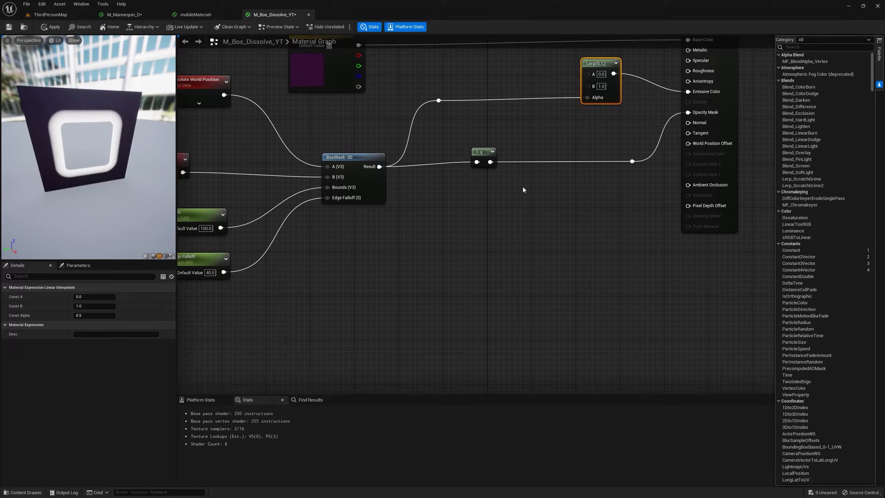
pyautogui.click(451, 206)
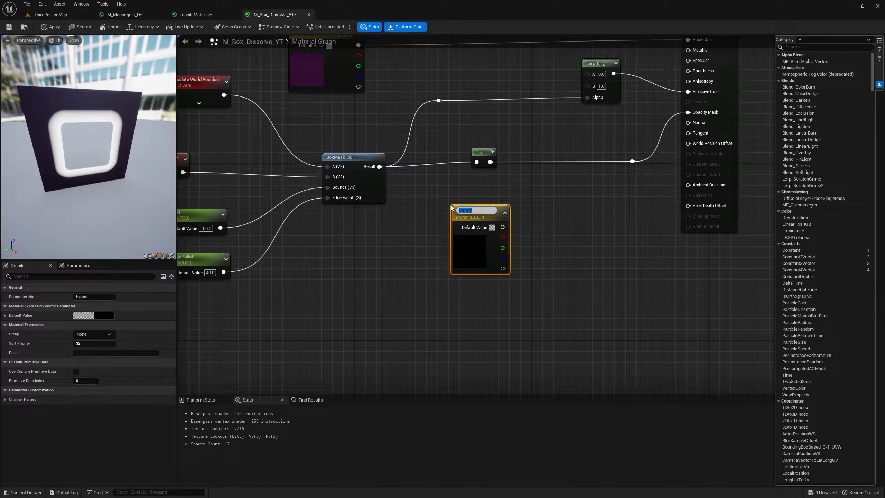
pyautogui.write('E')
pyautogui.write('missive Color')
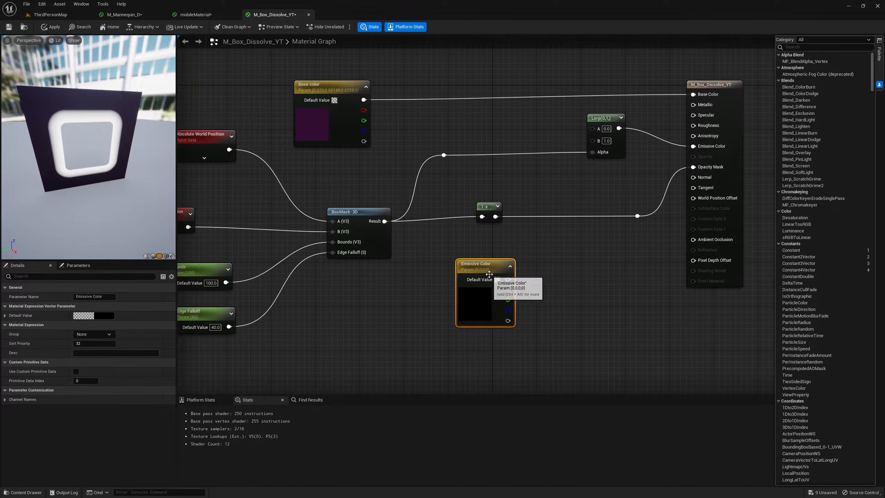
pyautogui.moveTo(485, 272); pyautogui.dragTo(592, 139)
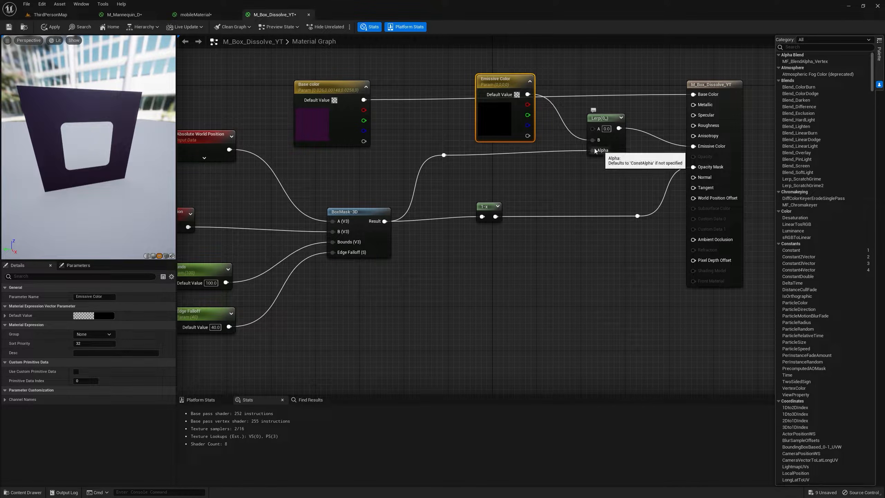
pyautogui.moveTo(502, 81); pyautogui.dragTo(502, 108)
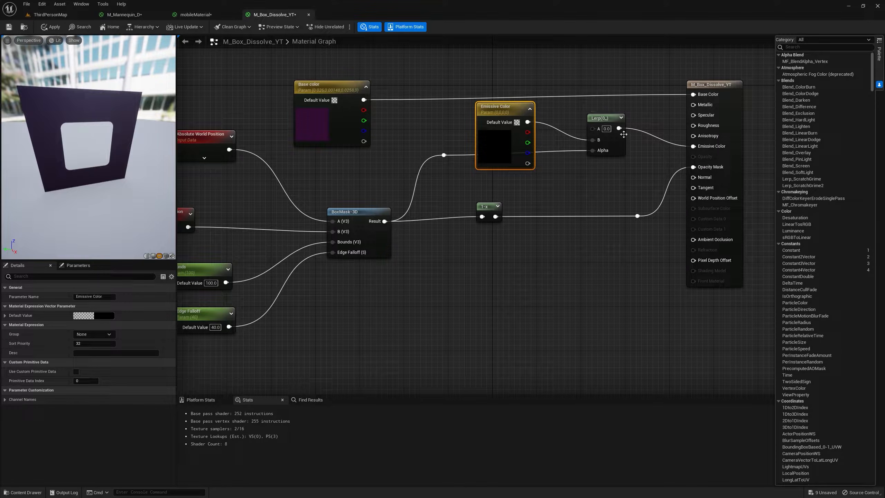
# Set the Emissive Color parameter's default to pure red with a brightness value of 20 and preview the glowing edge.
pyautogui.moveTo(264, 247); pyautogui.dragTo(279, 229, button='right')
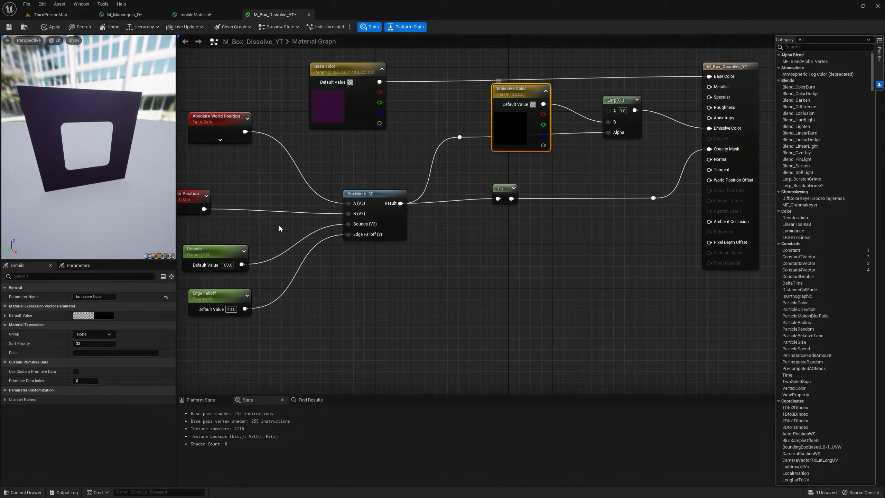
pyautogui.click(109, 315)
pyautogui.moveTo(193, 354); pyautogui.dragTo(206, 331)
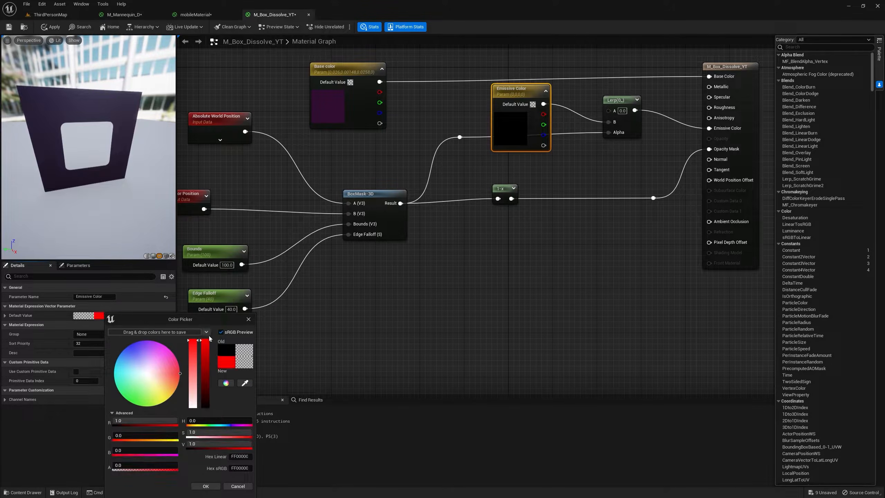
pyautogui.click(201, 444)
pyautogui.write('20')
pyautogui.press('Return')
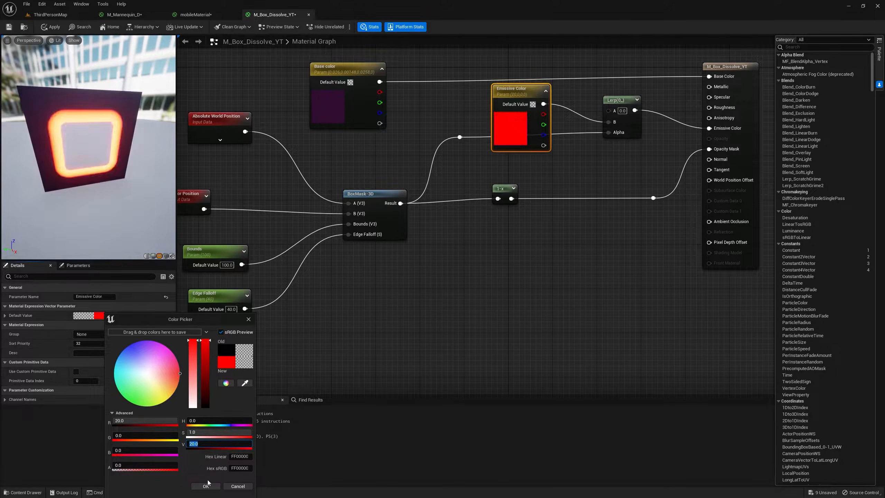
pyautogui.click(207, 486)
pyautogui.moveTo(133, 172); pyautogui.dragTo(115, 170)
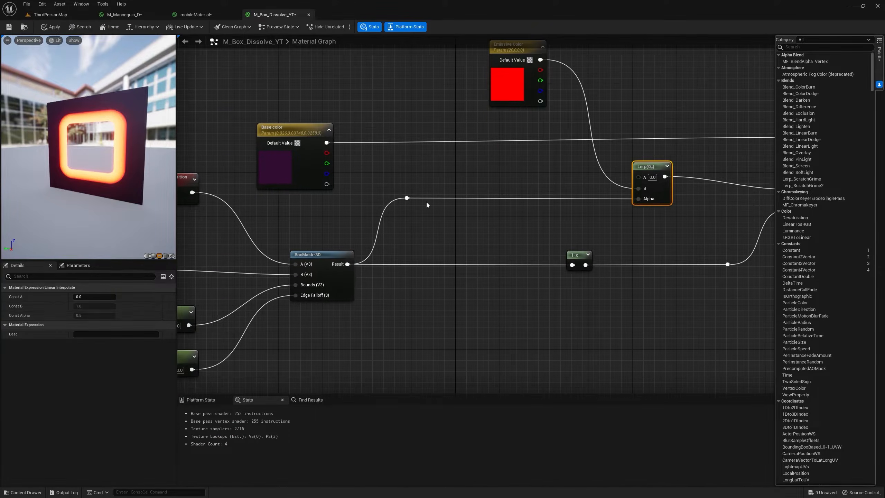
# Add a Saturate node fed by the BoxMask-3D reroute node and align it with the wire to the Lerp's Alpha.
pyautogui.moveTo(406, 198); pyautogui.dragTo(459, 176)
pyautogui.write('sa')
pyautogui.click(474, 246)
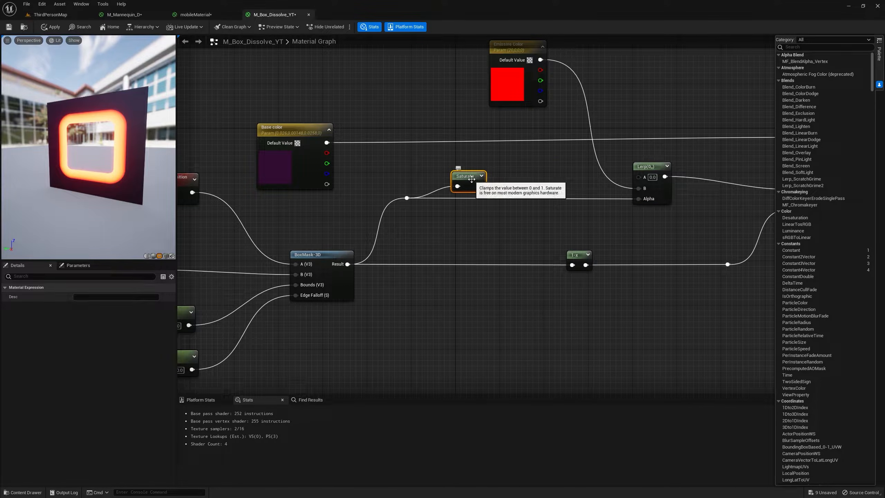
pyautogui.moveTo(469, 177); pyautogui.dragTo(451, 189)
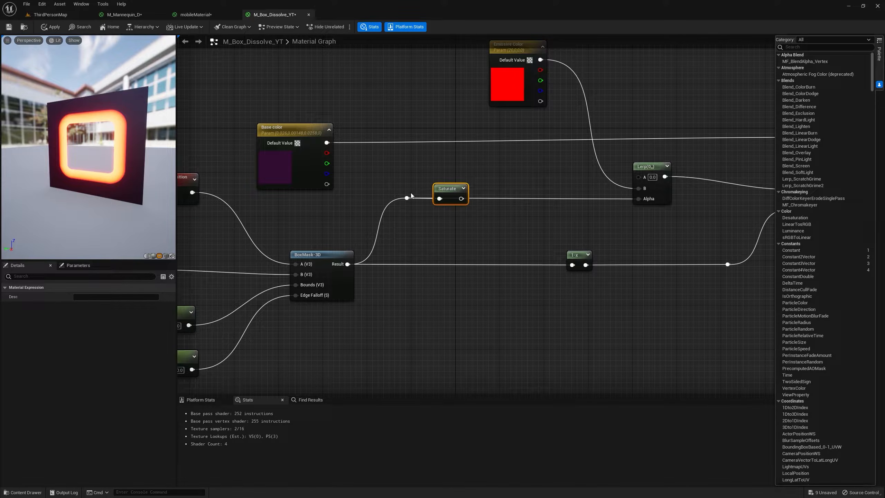
# Insert a Multiply node between the Saturate node and the Lerp's Alpha input.
pyautogui.moveTo(410, 193); pyautogui.dragTo(522, 169, button='right')
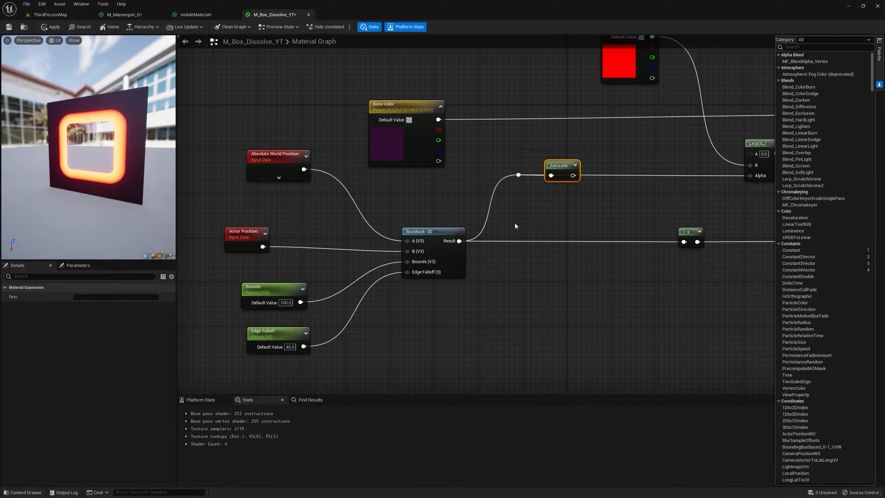
pyautogui.moveTo(514, 223); pyautogui.dragTo(474, 167, button='right')
pyautogui.click(478, 162)
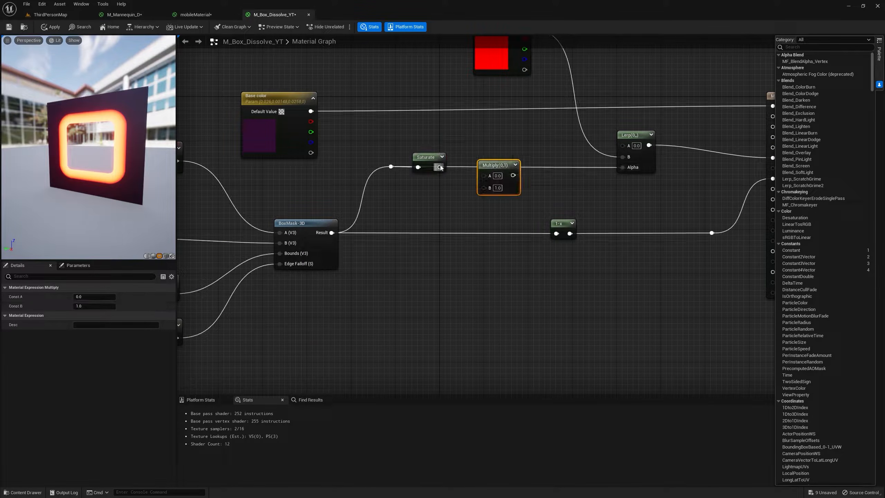
# Add a scalar parameter named Bias with a default of 2 and connect it to the Multiply node's B input.
pyautogui.click(442, 191)
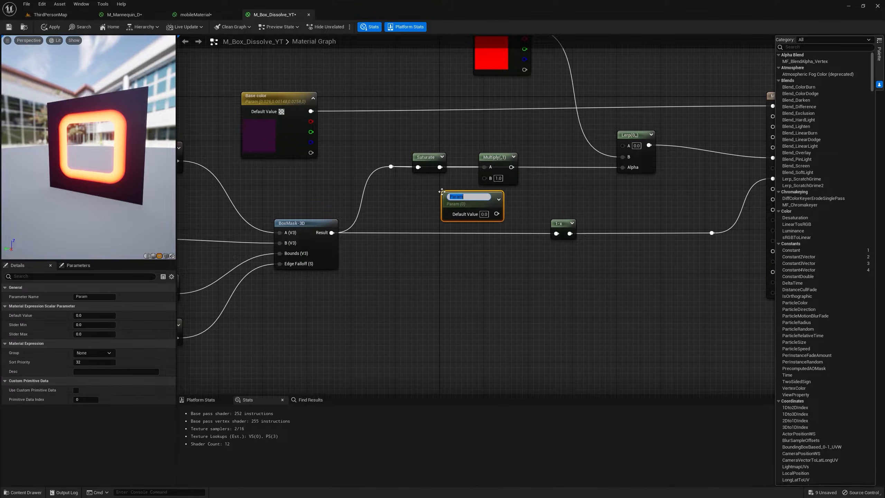
pyautogui.write('Bias')
pyautogui.press('Return')
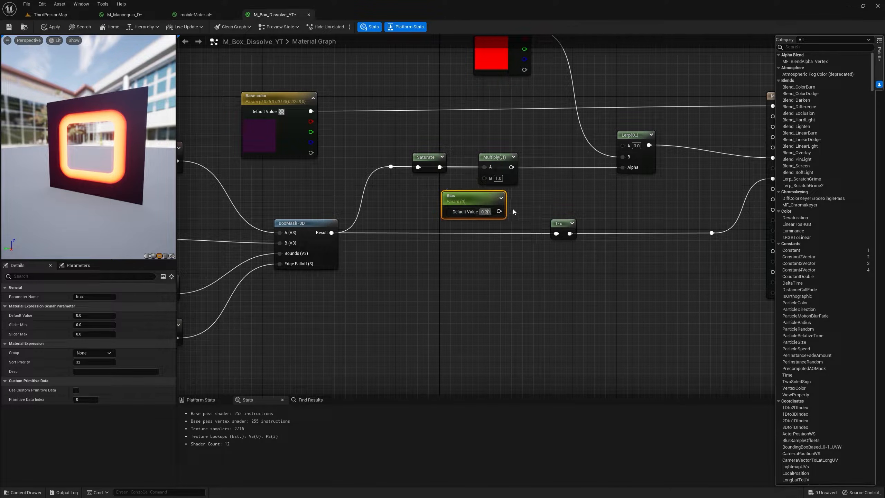
pyautogui.write('2')
pyautogui.moveTo(493, 211); pyautogui.dragTo(484, 178)
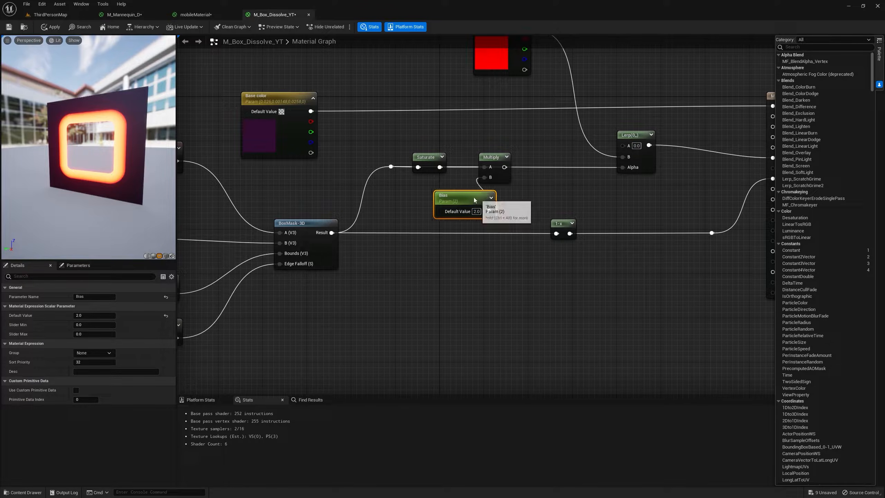
# Insert a Power node between the Multiply node and the Lerp's Alpha input.
pyautogui.rightClick(531, 194)
pyautogui.write('power')
pyautogui.press('Return')
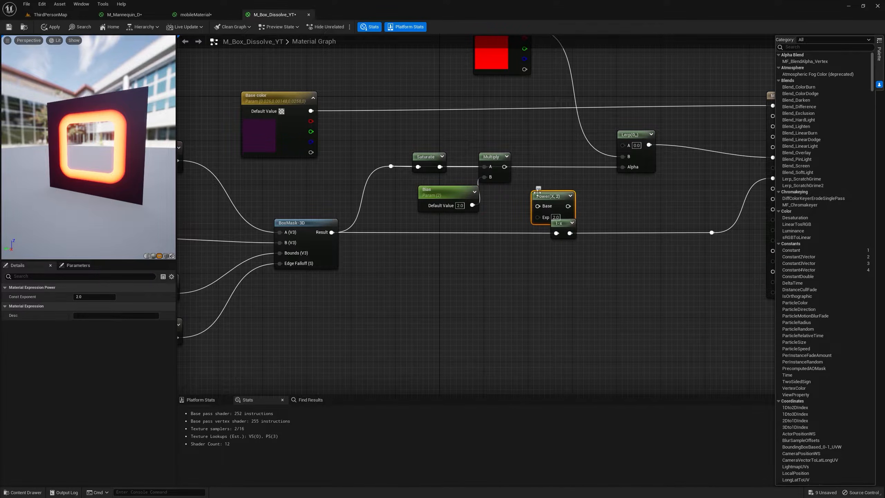
pyautogui.moveTo(555, 198); pyautogui.dragTo(627, 167)
# Add a scalar parameter named Power, connect it to the Power node's Exp input and set its default to 2.
pyautogui.click(503, 203)
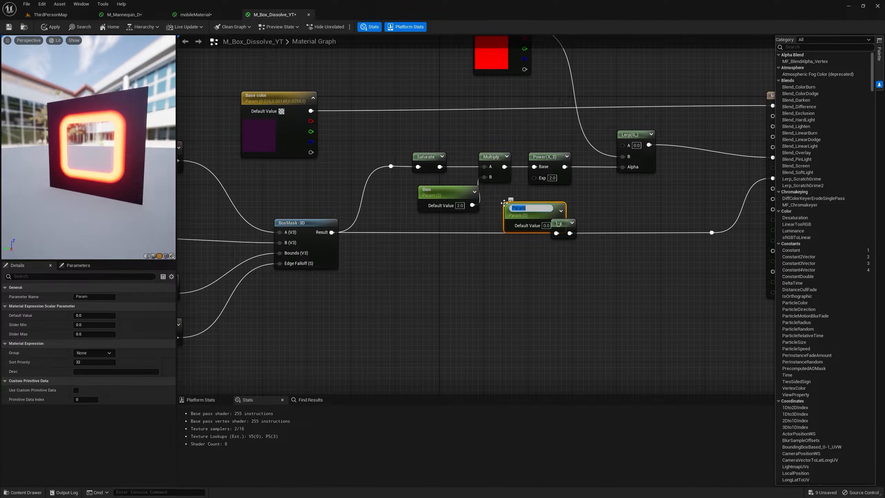
pyautogui.write('Powe')
pyautogui.write('r')
pyautogui.press('Return')
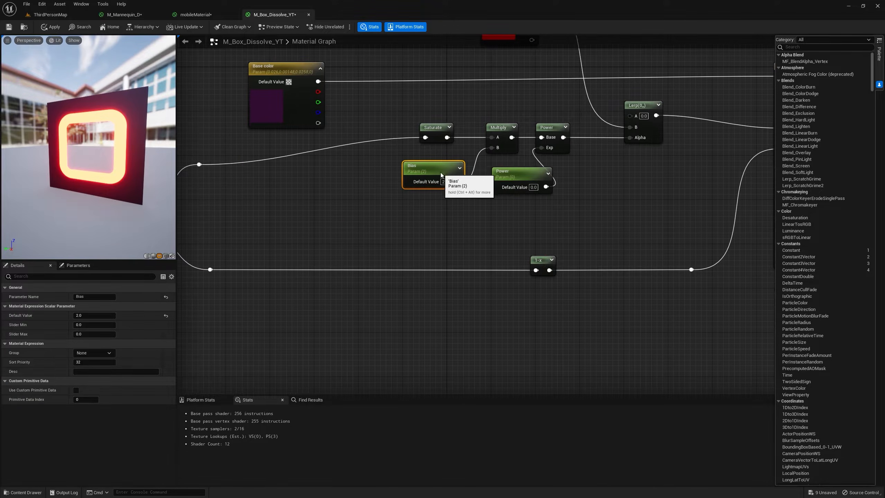
pyautogui.click(533, 187)
pyautogui.write('2')
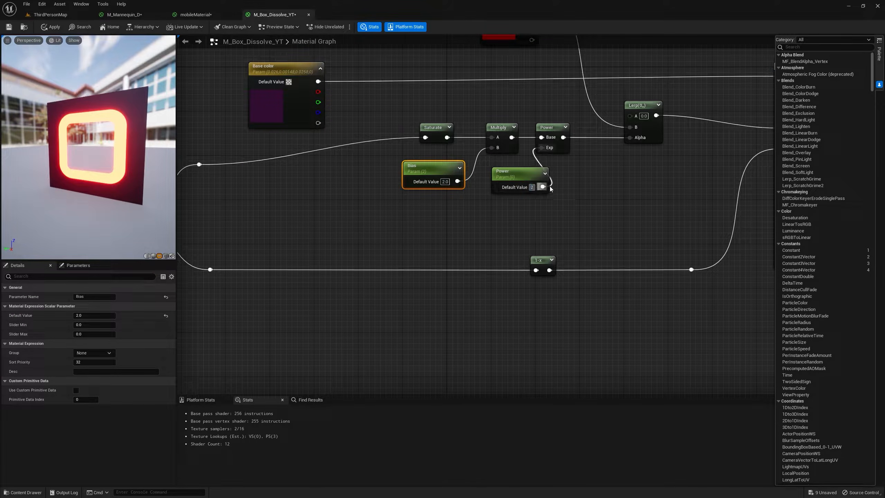
pyautogui.press('Return')
# Tune the glowing edge in the preview by trying a Power default of 100, settling on Power 5 and Bias 1.1.
pyautogui.write('100')
pyautogui.press('Return')
pyautogui.moveTo(164, 165)
pyautogui.mouseDown()
pyautogui.moveTo(129, 167)
pyautogui.moveTo(119, 150)
pyautogui.moveTo(164, 164)
pyautogui.mouseUp()
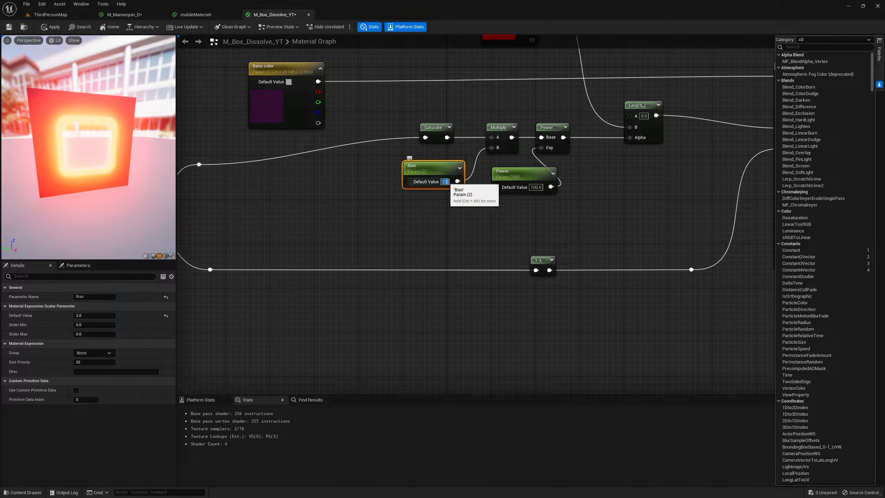
# Align the reroute node from the BoxMask-3D result horizontally with the Saturate node's input.
pyautogui.moveTo(180, 144); pyautogui.dragTo(263, 210, button='right')
pyautogui.click(288, 232)
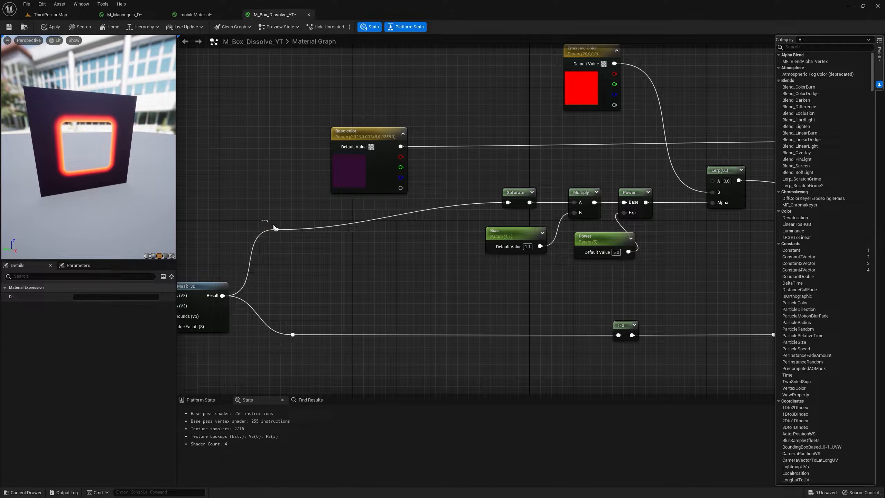
pyautogui.moveTo(288, 235); pyautogui.dragTo(288, 206)
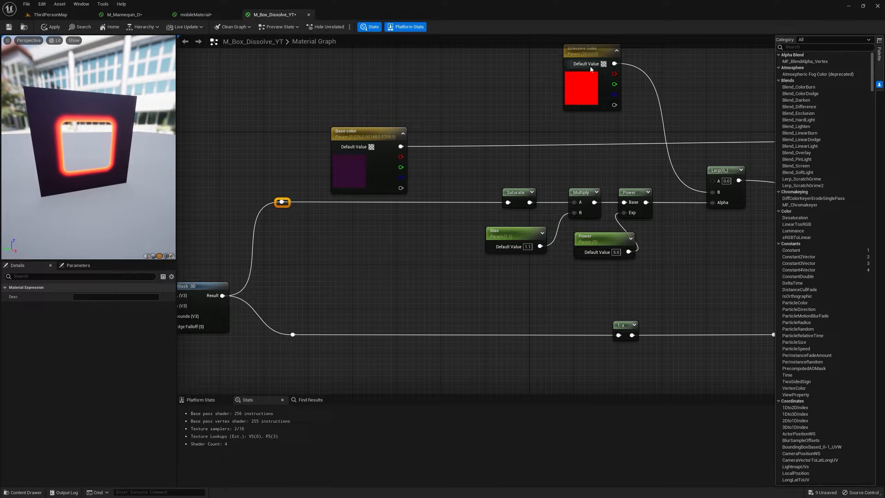
# Change the Emissive Color parameter's default to a cyan-blue with a hue of about 205.5 and a value of 20.
pyautogui.moveTo(574, 59); pyautogui.dragTo(523, 106, button='right')
pyautogui.click(524, 105)
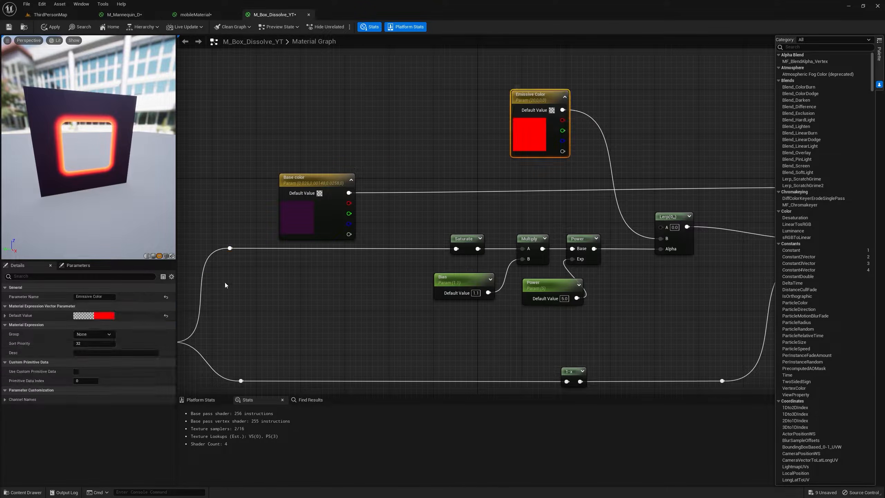
pyautogui.click(109, 316)
pyautogui.moveTo(142, 356); pyautogui.dragTo(119, 359)
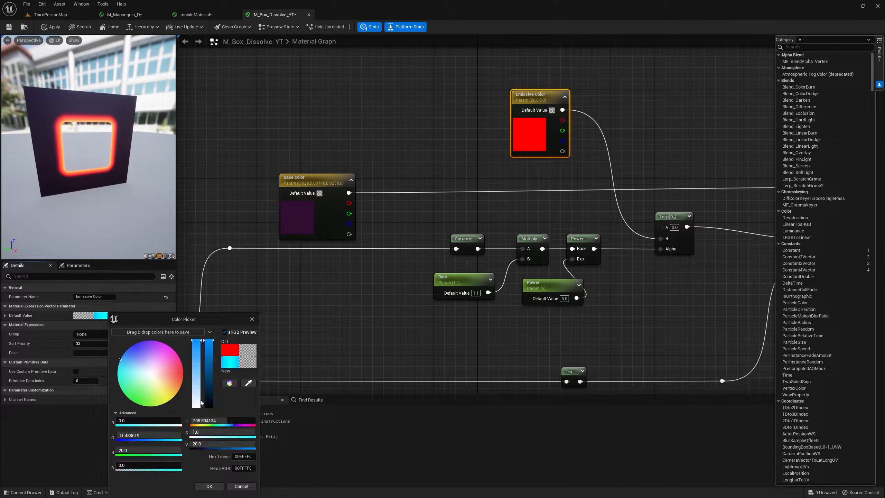
pyautogui.click(210, 443)
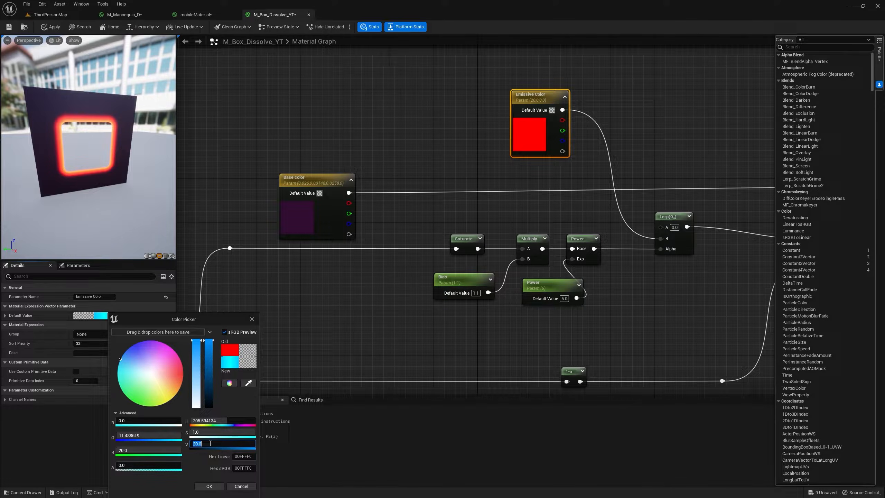
pyautogui.press('Return')
# Reposition the Base color node slightly and save the material.
pyautogui.moveTo(616, 253); pyautogui.dragTo(575, 164, button='right')
pyautogui.scroll(-3, 414, 192)
pyautogui.moveTo(365, 122); pyautogui.dragTo(357, 113)
pyautogui.hotkey('ctrl', 's')
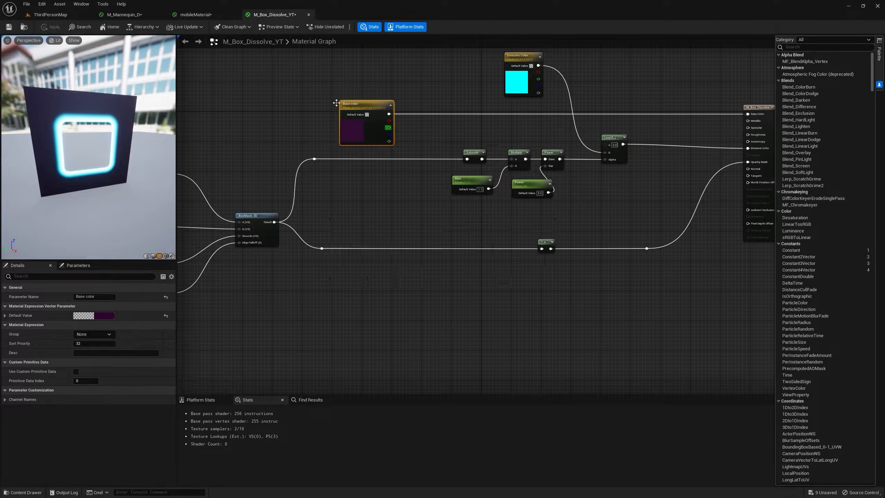
# Create a material instance of M_Box_Dissolve_YT in the Youtube folder and assign it to the large capsule in the level.
pyautogui.click(48, 14)
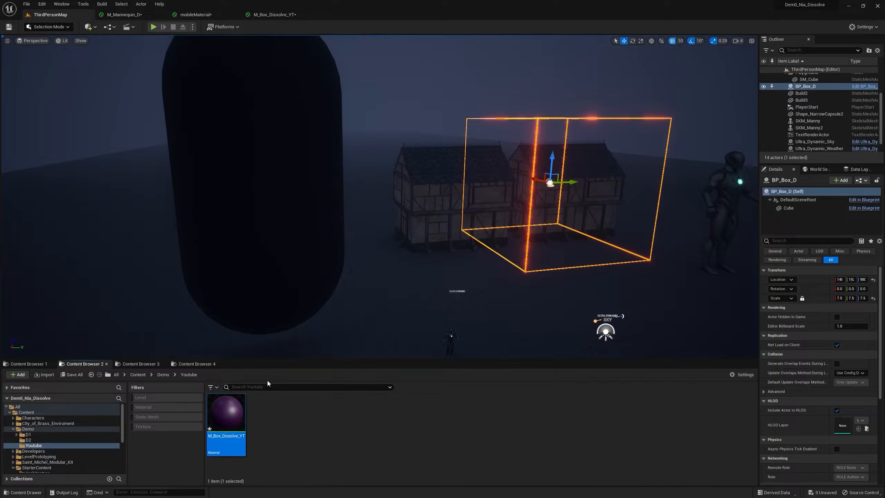
pyautogui.rightClick(235, 419)
pyautogui.click(276, 251)
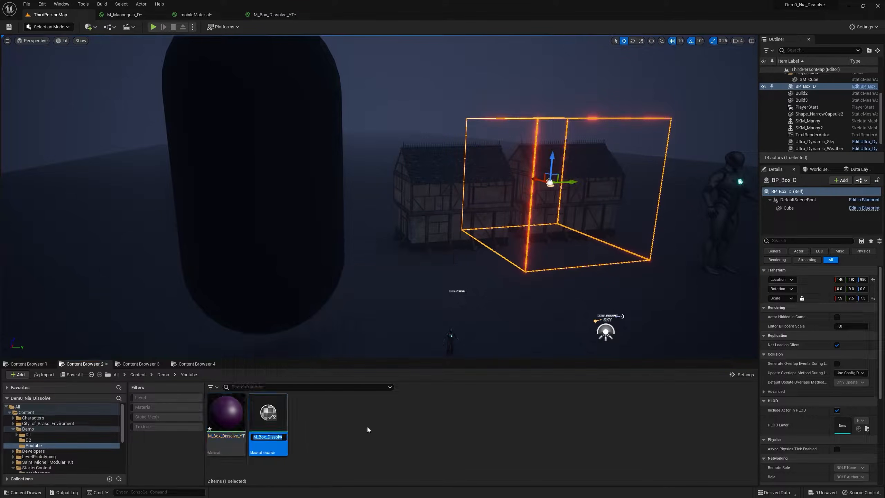
pyautogui.moveTo(268, 415); pyautogui.dragTo(273, 185)
# Open the M_Box_Dissolve_YT_Inst material instance and float its editor window over the ThirdPersonMap level.
pyautogui.doubleClick(268, 415)
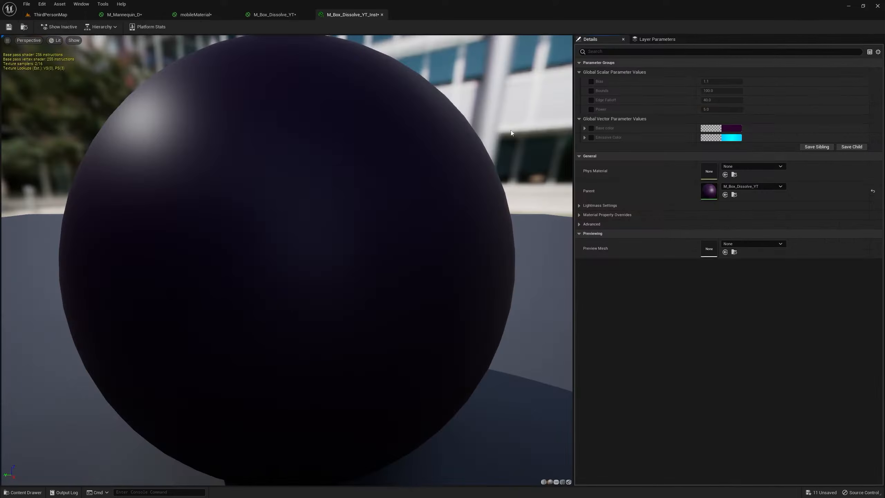
pyautogui.moveTo(357, 17); pyautogui.dragTo(496, 188)
pyautogui.click(57, 15)
# Override the instance's Bounds parameter, raise it to about 1294 to dissolve the capsule's lower part, and close the instance editor.
pyautogui.click(650, 280)
pyautogui.moveTo(685, 280); pyautogui.dragTo(707, 279)
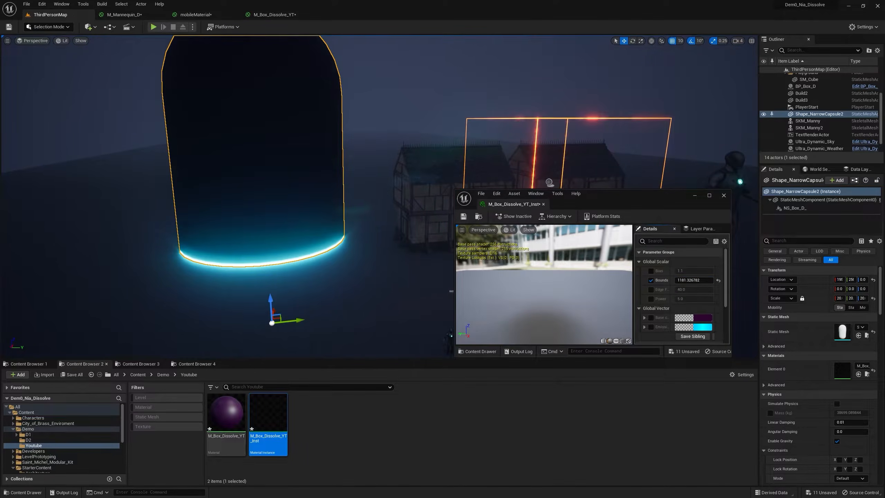
pyautogui.press('s')
pyautogui.moveTo(388, 234); pyautogui.dragTo(388, 242, button='right')
pyautogui.moveTo(696, 281)
pyautogui.mouseDown()
pyautogui.moveTo(682, 281)
pyautogui.moveTo(706, 280)
pyautogui.mouseUp()
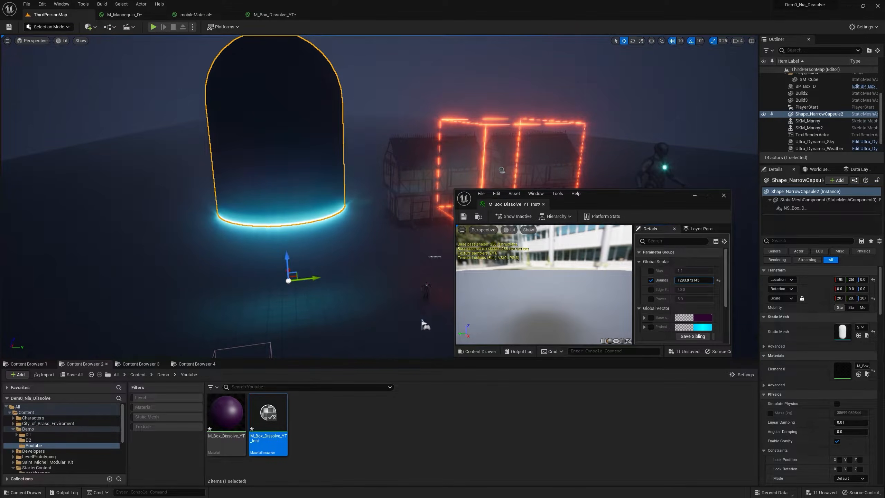
pyautogui.press('w')
pyautogui.moveTo(383, 230)
pyautogui.mouseDown(button='right')
pyautogui.moveTo(429, 240)
pyautogui.moveTo(396, 234)
pyautogui.mouseUp(button='right')
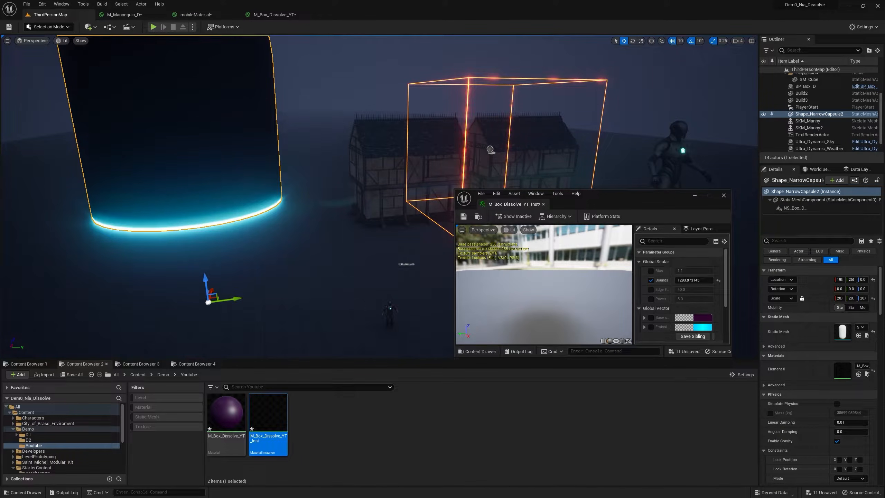
pyautogui.moveTo(396, 233); pyautogui.dragTo(396, 228, button='right')
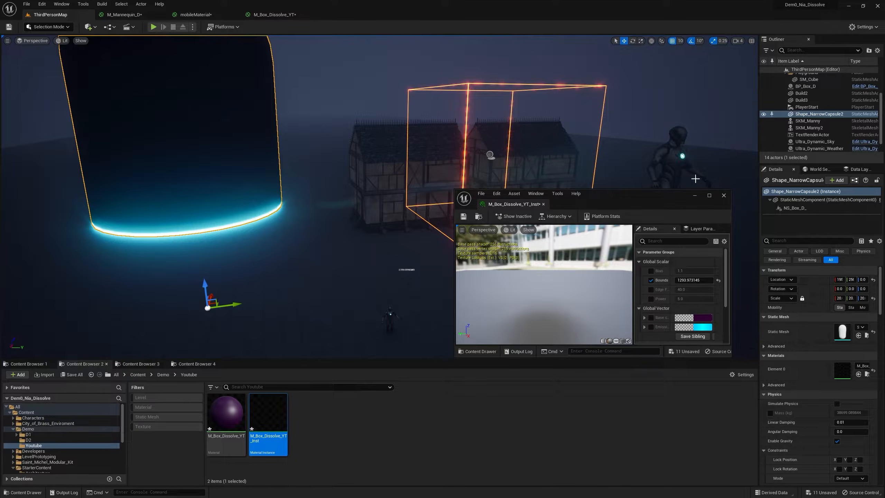
pyautogui.click(723, 196)
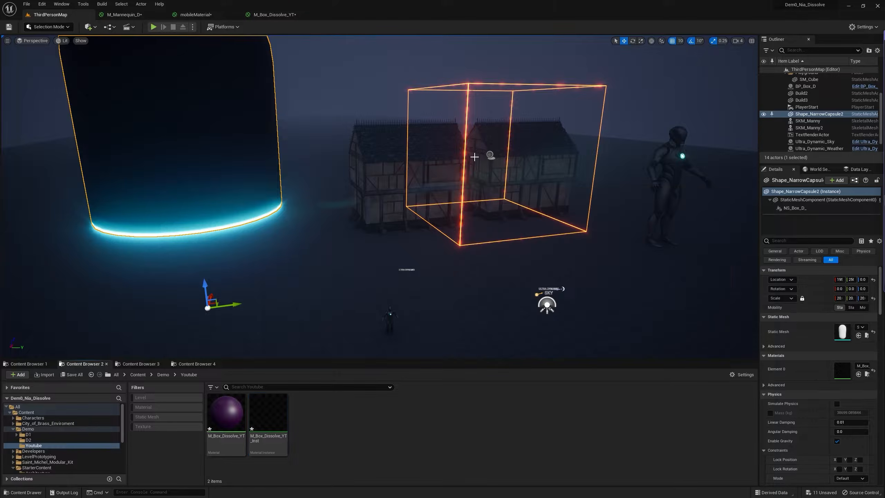
# Create a Blueprint class with Actor as its parent in the Youtube folder and name it BP_Box_YT.
pyautogui.rightClick(331, 413)
pyautogui.click(390, 229)
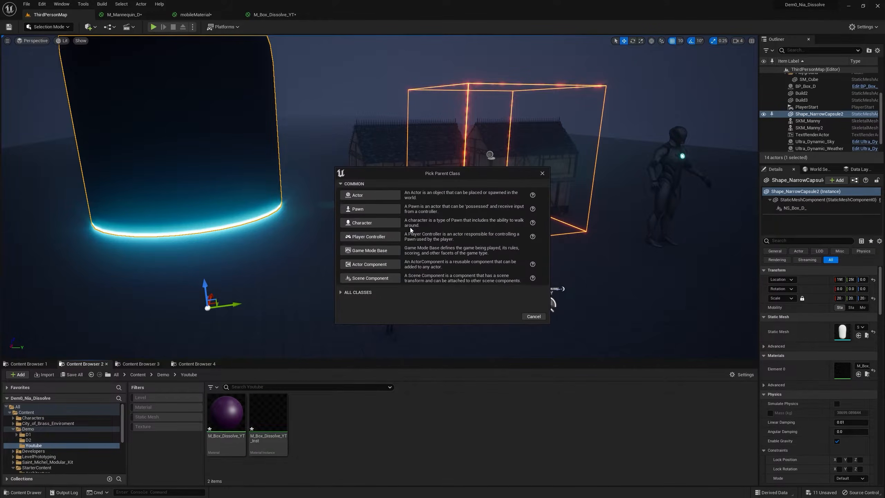
pyautogui.click(372, 197)
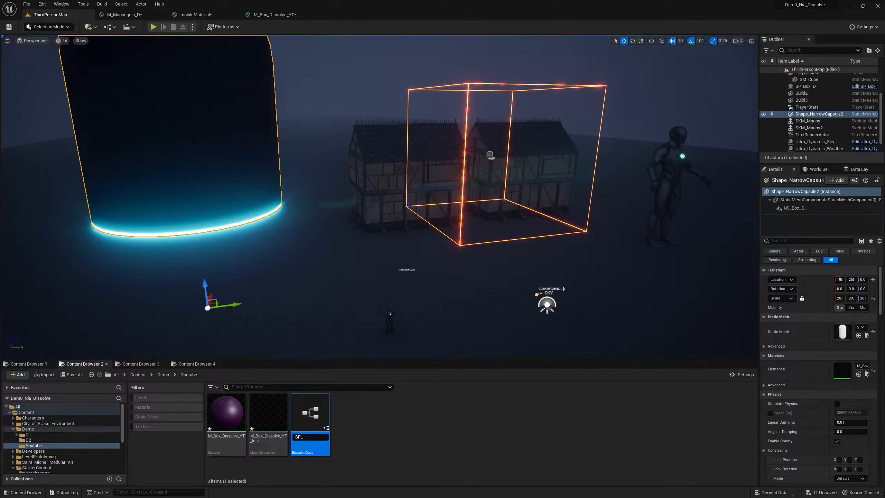
pyautogui.write('BP_Box_YT')
pyautogui.press('Return')
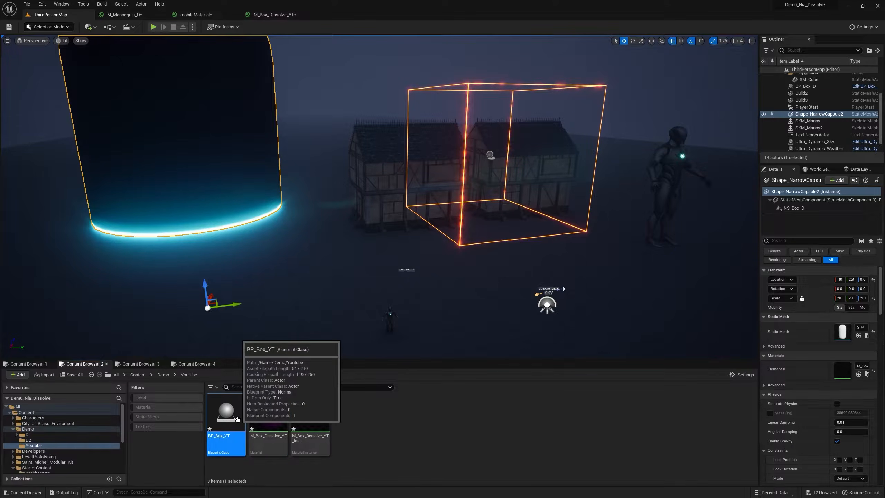
# Open BP_Box_YT and add a Cube component under its DefaultSceneRoot.
pyautogui.doubleClick(237, 419)
pyautogui.click(15, 48)
pyautogui.click(18, 124)
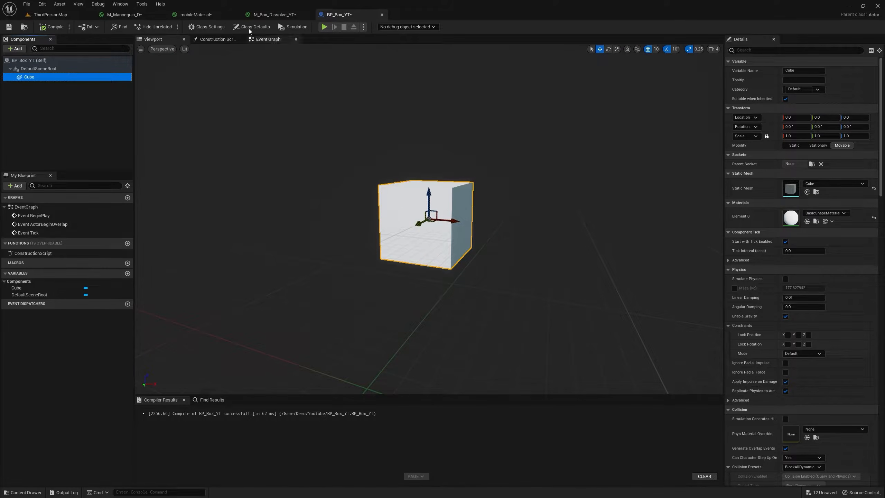
pyautogui.click(275, 14)
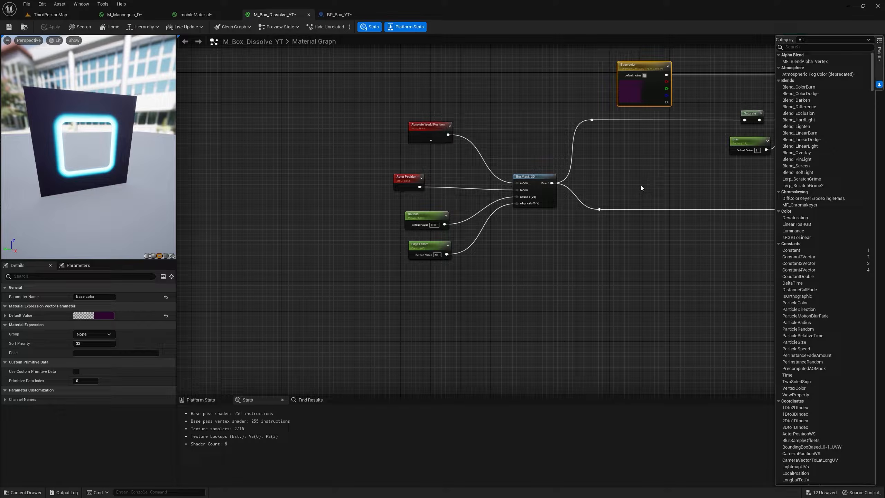
pyautogui.moveTo(638, 184); pyautogui.dragTo(486, 212, button='right')
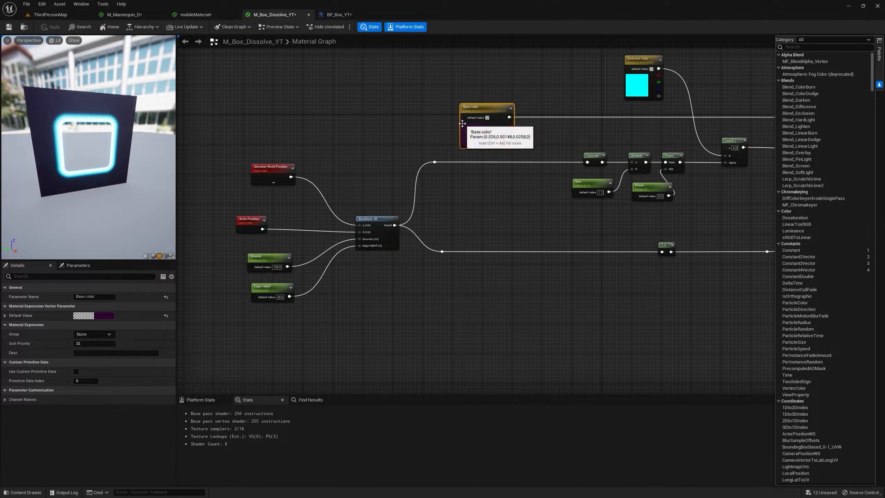
pyautogui.scroll(2, 487, 113)
# Add a Create Dynamic Material Instance node to BP_Box_YT's Construction Script execution output and place it further from the Construction Script node.
pyautogui.click(347, 15)
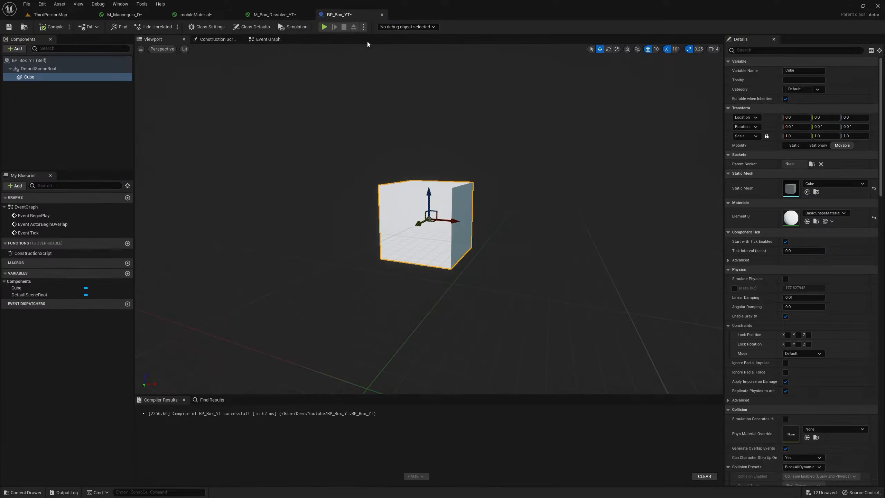
pyautogui.click(271, 38)
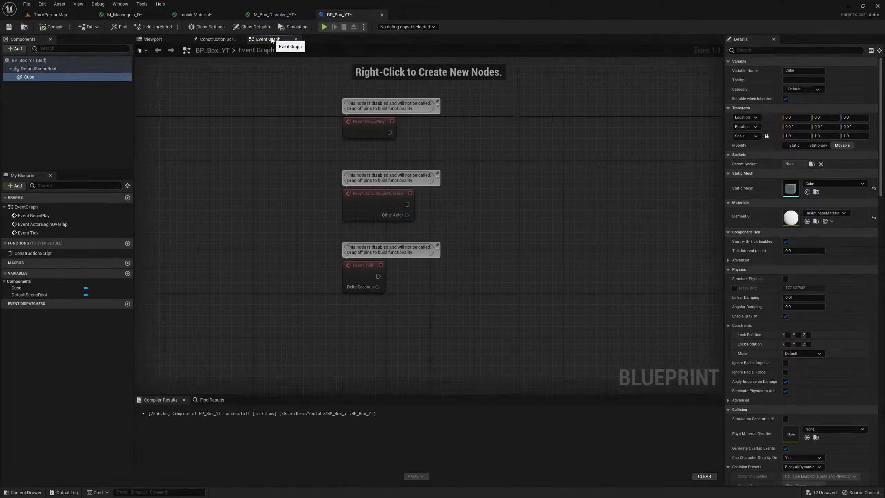
pyautogui.click(219, 39)
pyautogui.moveTo(483, 233); pyautogui.dragTo(593, 199)
pyautogui.write('crea dya')
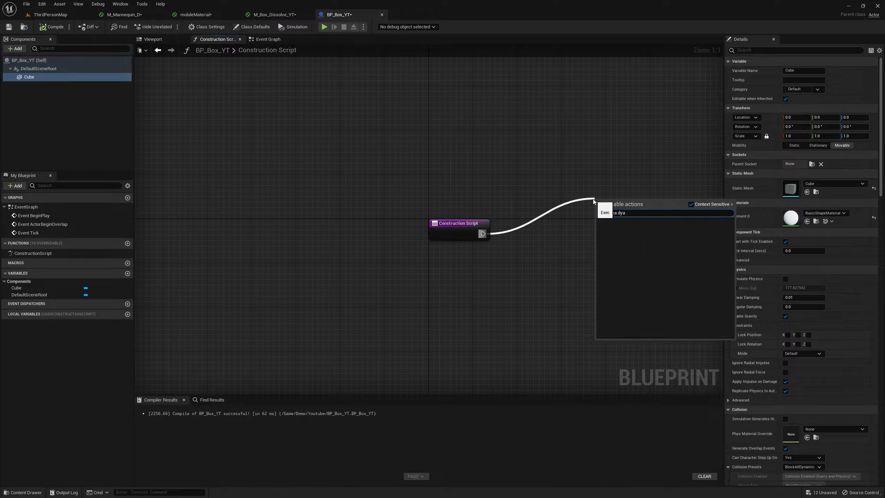
pyautogui.press('BackSpace')
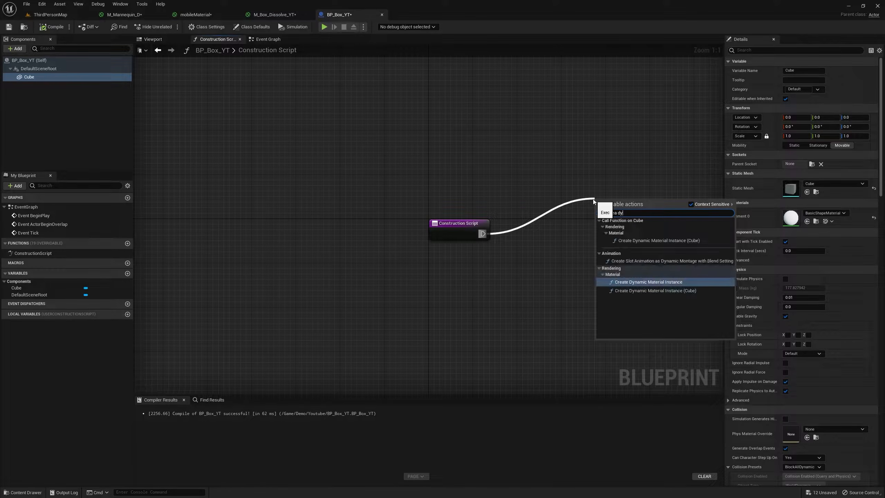
pyautogui.click(660, 284)
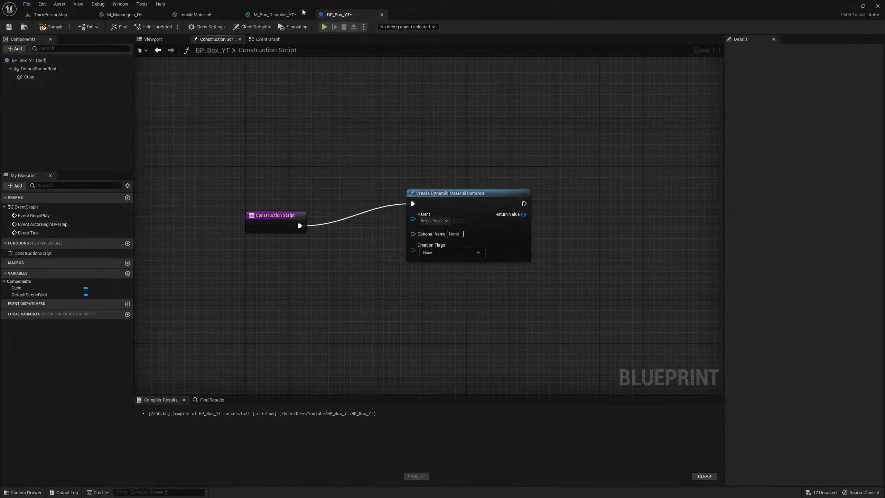
pyautogui.click(302, 14)
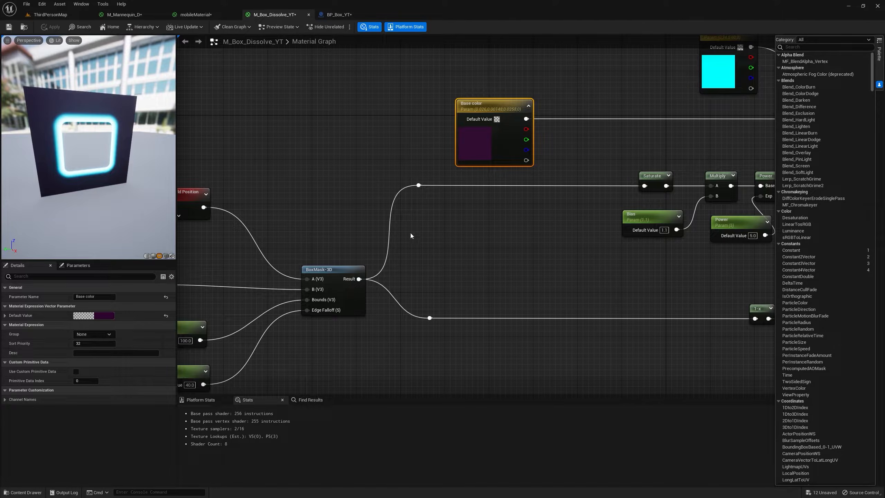
pyautogui.click(337, 15)
pyautogui.moveTo(483, 203); pyautogui.dragTo(516, 198)
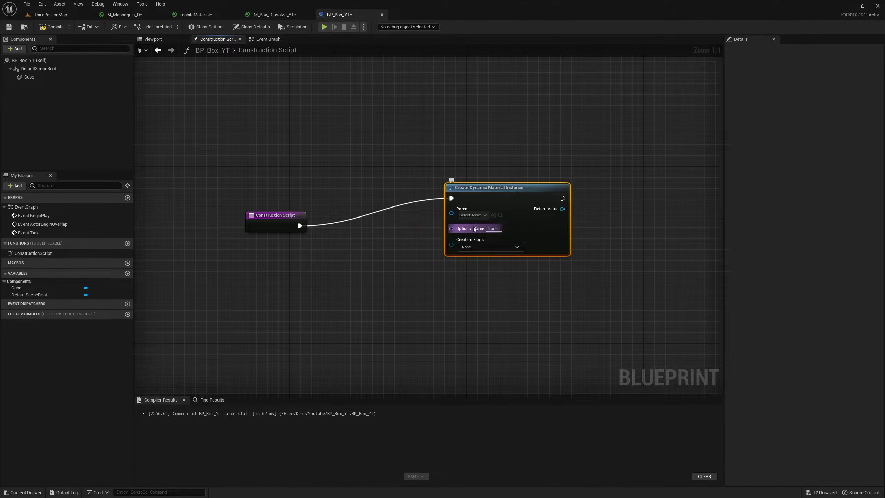
# Delete the Create Dynamic Material Instance node from BP_Box_YT's Construction Script graph.
pyautogui.moveTo(472, 218); pyautogui.dragTo(405, 210)
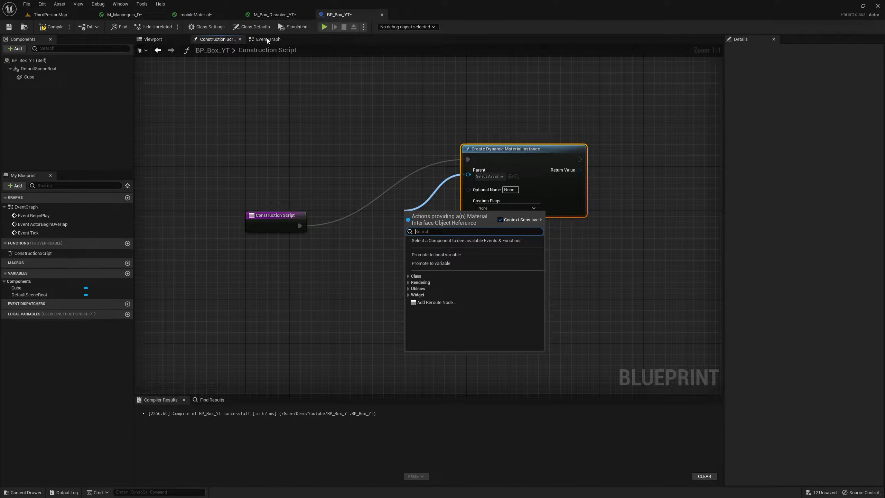
pyautogui.click(51, 14)
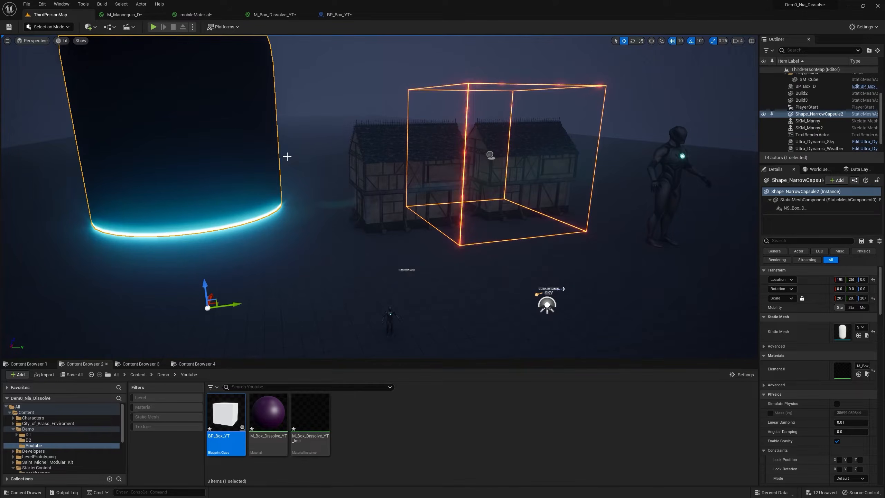
pyautogui.click(338, 14)
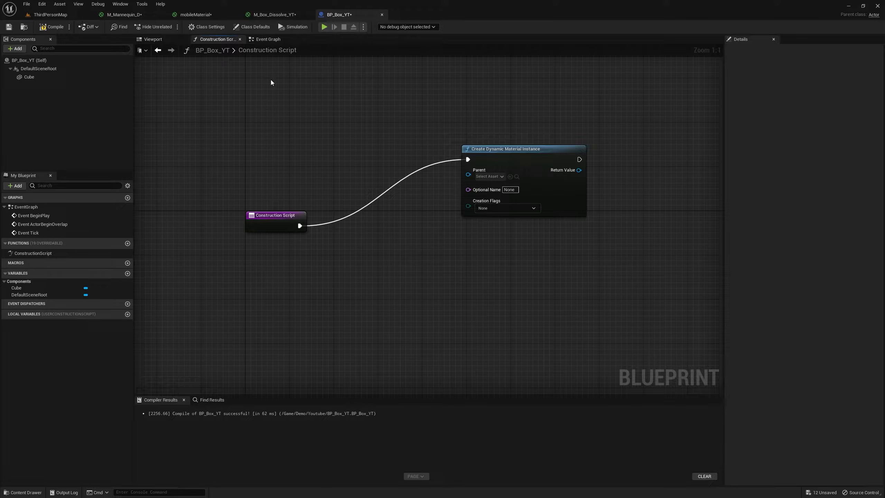
pyautogui.click(481, 149)
pyautogui.press('Delete')
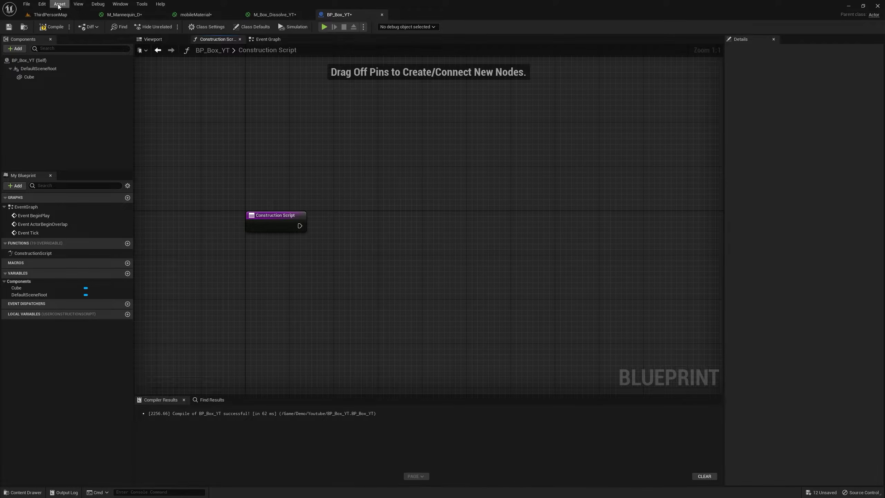
# Create a Material Parameter Collection in the Youtube folder, name it PC_Box_Data_YT, and open it.
pyautogui.click(58, 15)
pyautogui.rightClick(374, 411)
pyautogui.moveTo(426, 350)
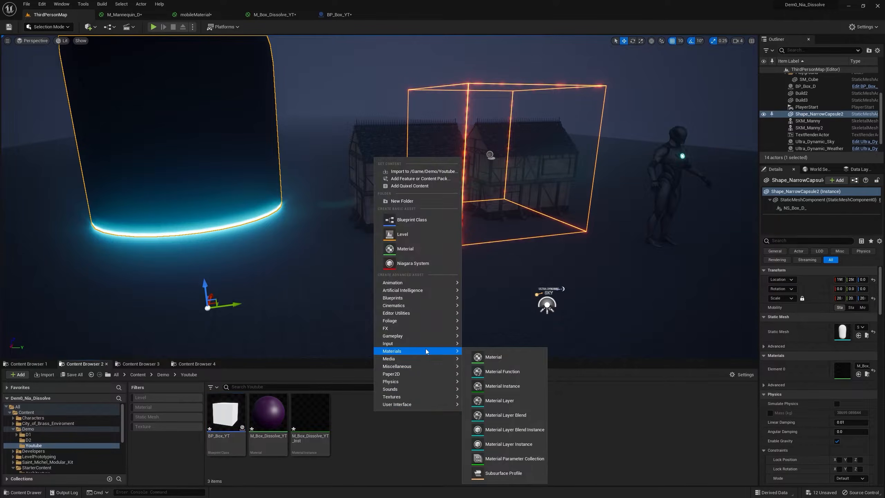
pyautogui.rightClick(397, 427)
pyautogui.moveTo(443, 365)
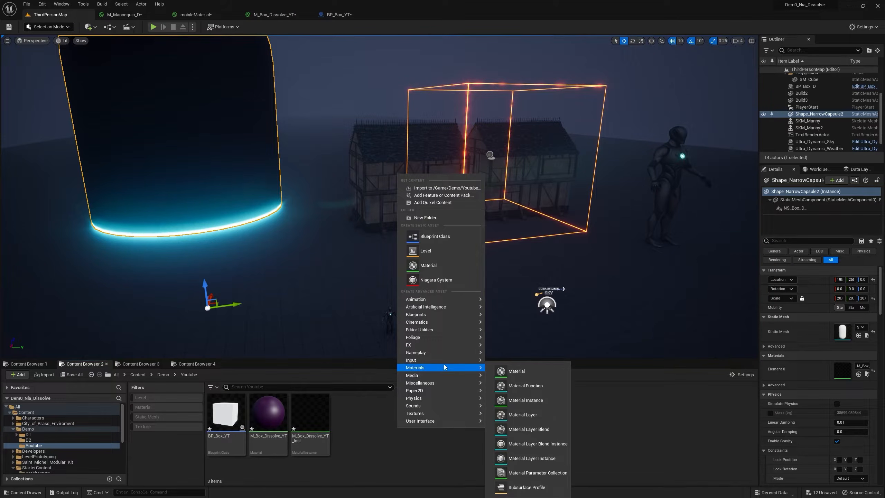
pyautogui.click(536, 472)
pyautogui.write('PC_')
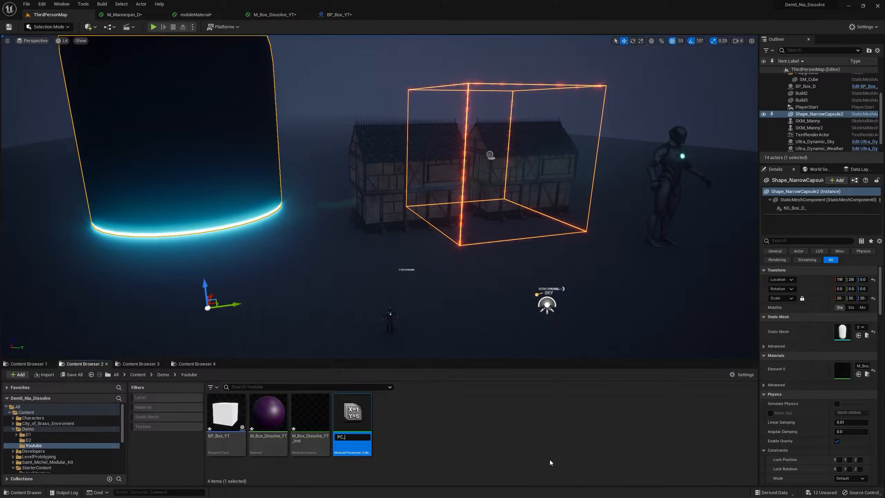
pyautogui.write('Box_Data_YT')
pyautogui.press('Return')
pyautogui.doubleClick(364, 410)
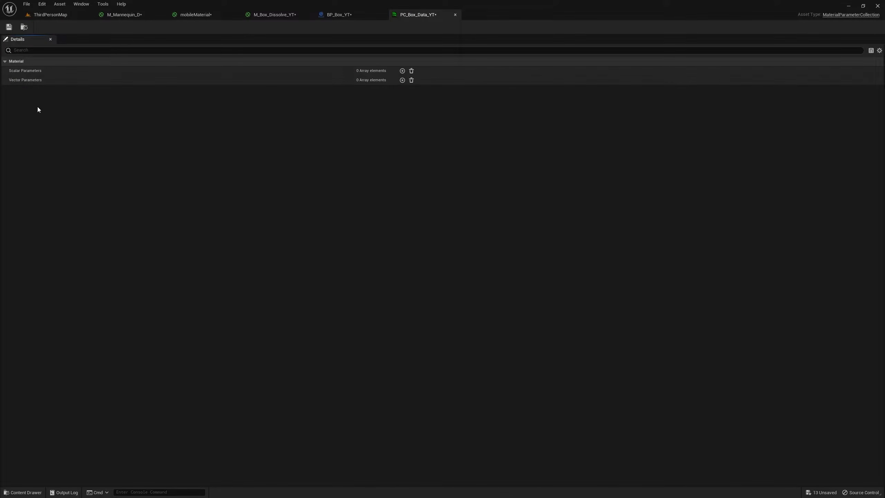
# Add two vector parameters to PC_Box_Data_YT and name them Location and Bounds.
pyautogui.click(402, 80)
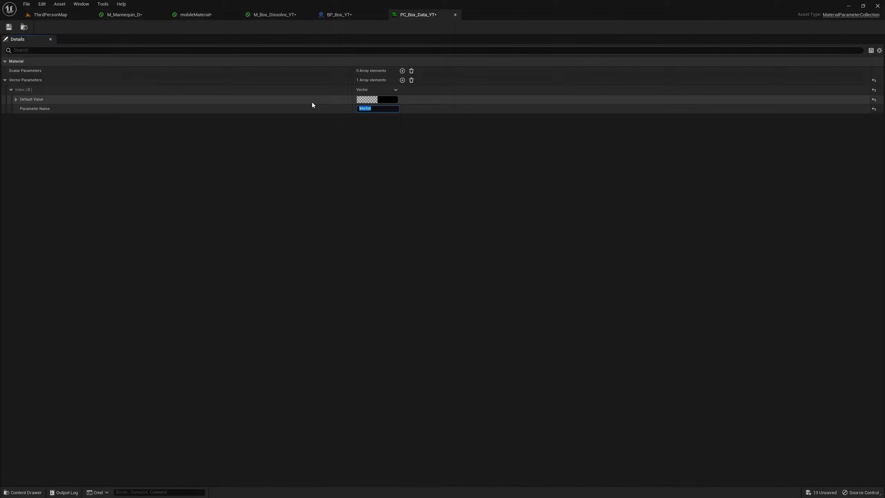
pyautogui.write('Location')
pyautogui.click(402, 80)
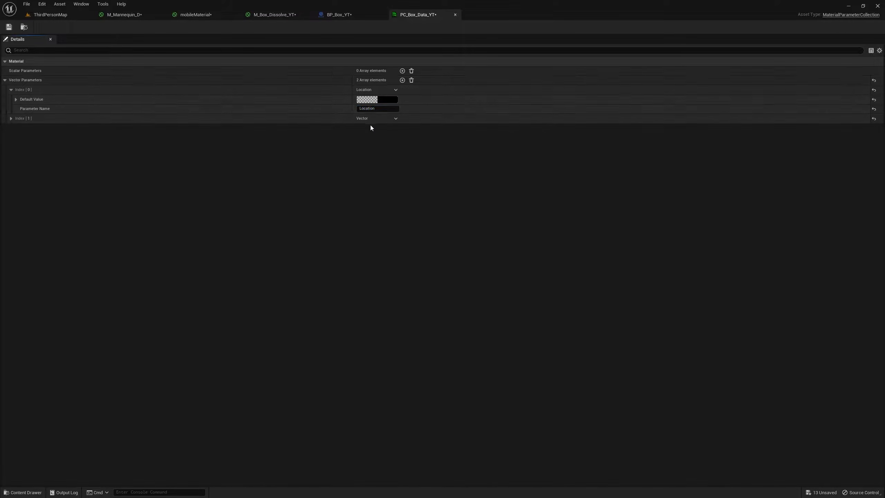
pyautogui.click(11, 118)
pyautogui.click(390, 137)
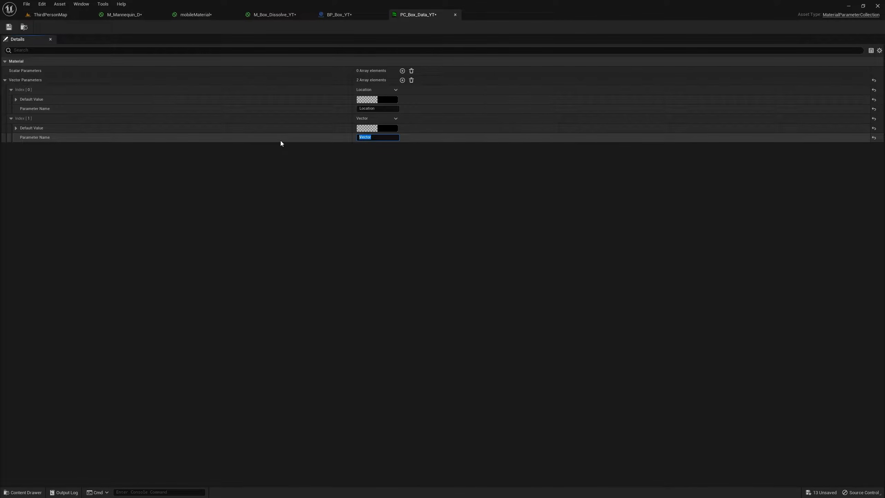
pyautogui.write('Sounds')
pyautogui.press('Return')
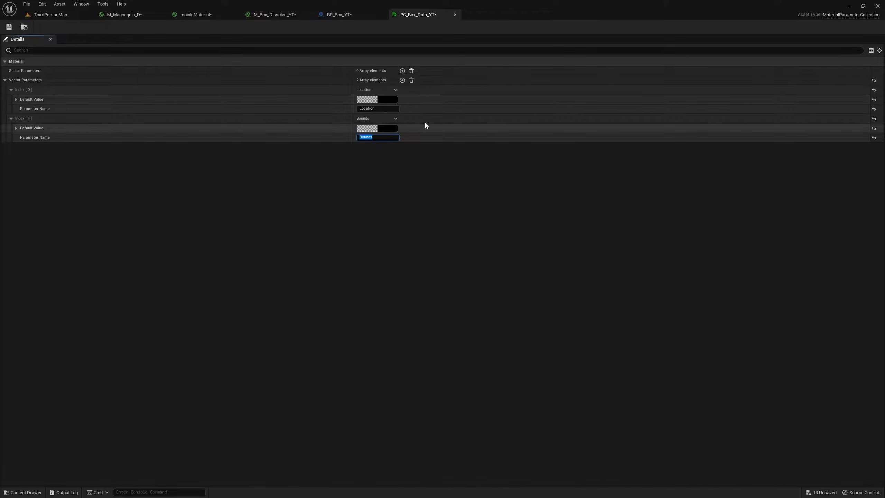
# Add three more vector parameters to the collection and name the first of them X.
pyautogui.click(403, 80)
pyautogui.click(402, 80)
pyautogui.click(402, 80)
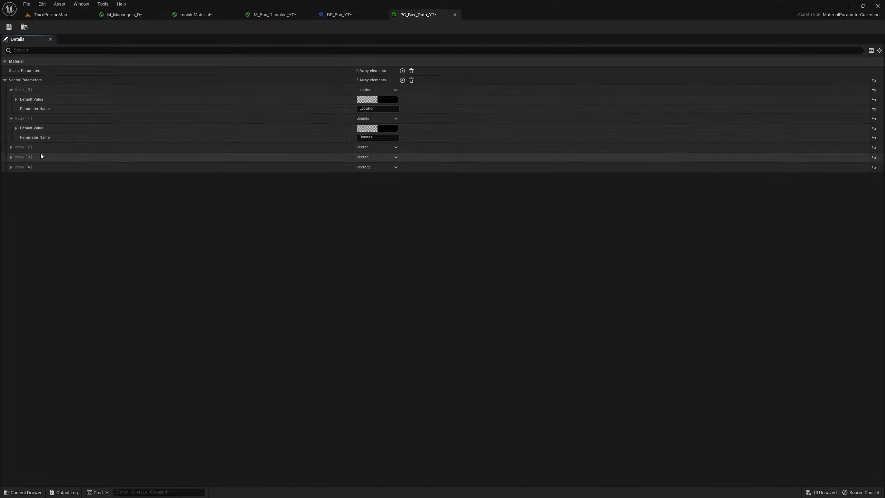
pyautogui.click(10, 147)
pyautogui.click(380, 166)
pyautogui.write('X')
pyautogui.press('Return')
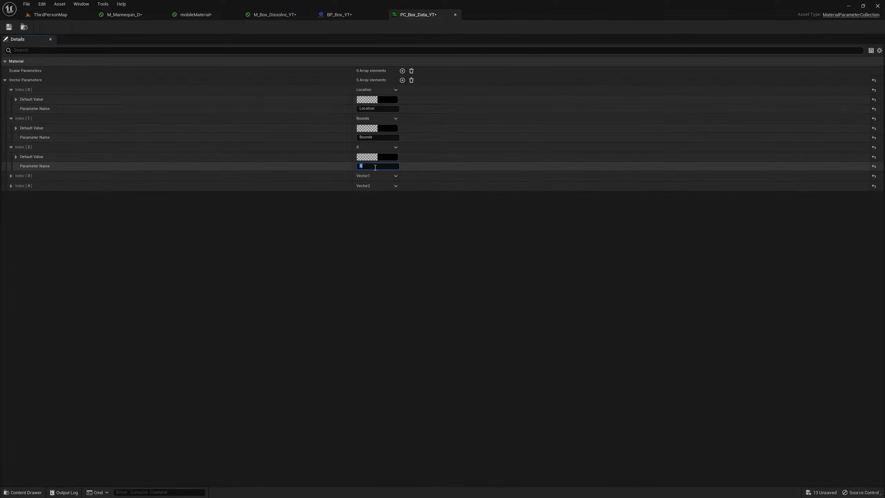
# Name the two remaining vector parameters Y and Z.
pyautogui.click(324, 176)
pyautogui.click(378, 195)
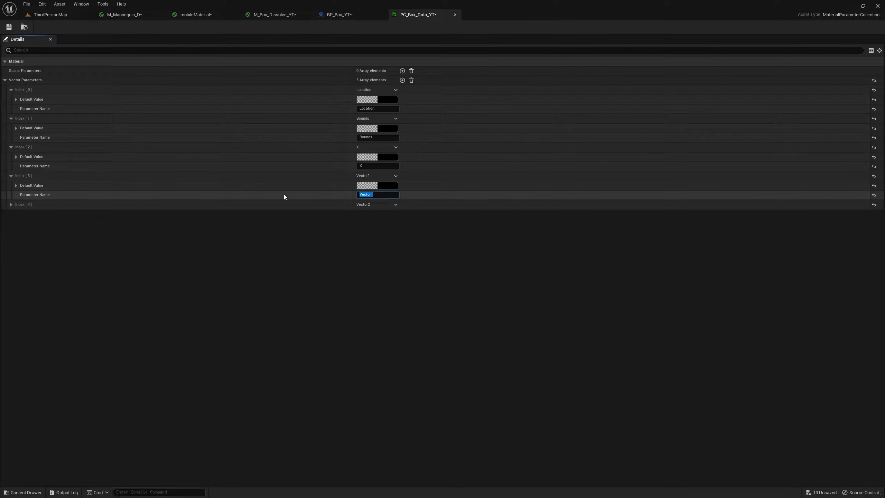
pyautogui.write('Y')
pyautogui.press('Return')
pyautogui.click(359, 205)
pyautogui.click(394, 224)
pyautogui.write('Z')
pyautogui.press('Return')
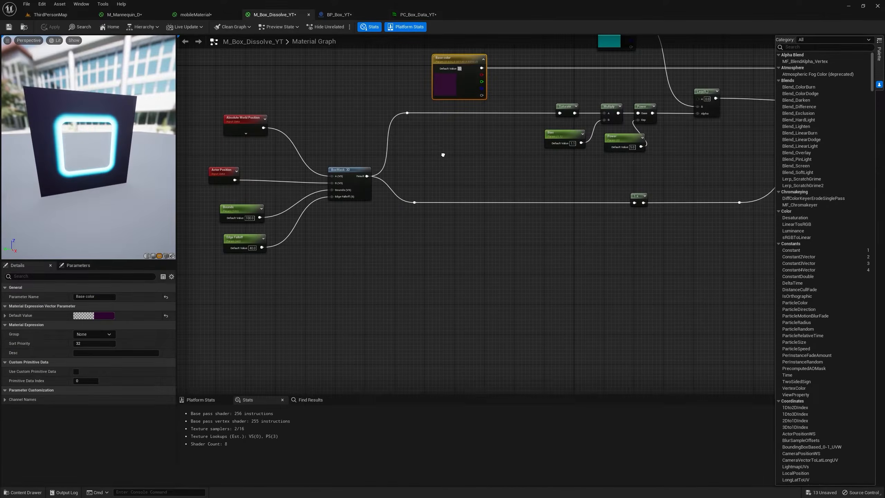
# In M_Box_Dissolve_YT, add a CollectionParameter node for PC_Box_Data_YT's Location and connect it to BoxMask-3D's B input in place of Actor Position.
pyautogui.scroll(4, 282, 222)
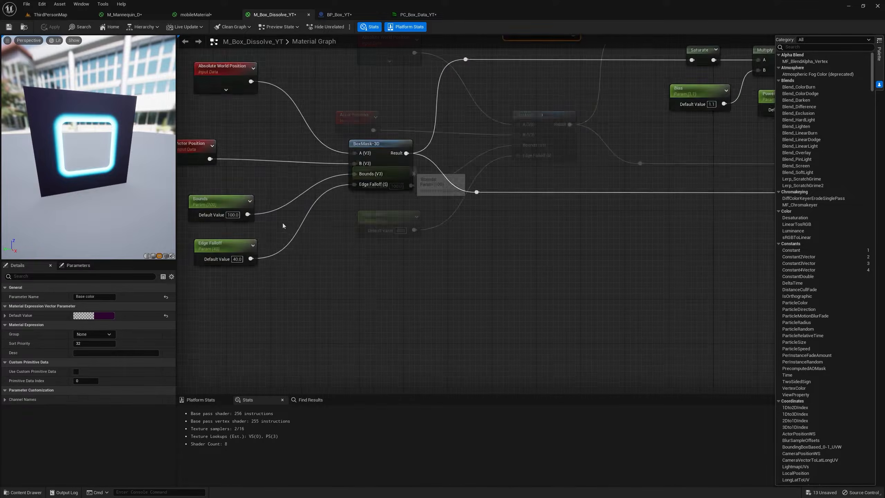
pyautogui.rightClick(374, 276)
pyautogui.write('collec')
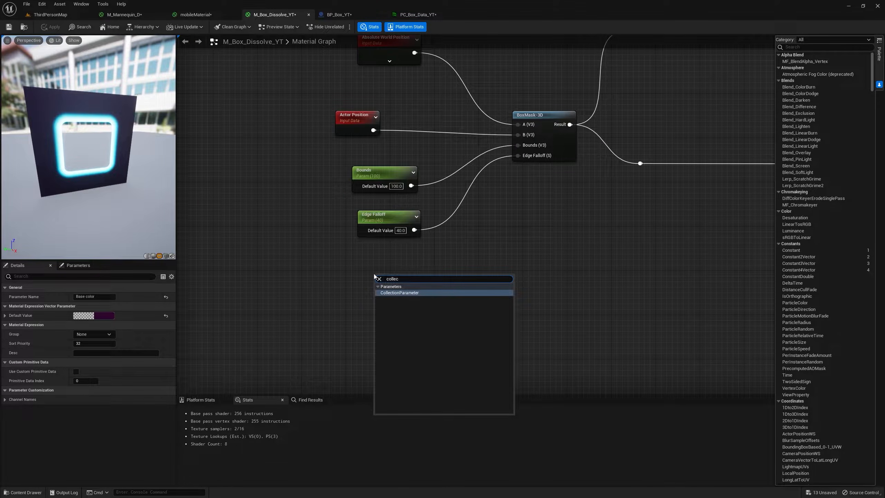
pyautogui.press('Return')
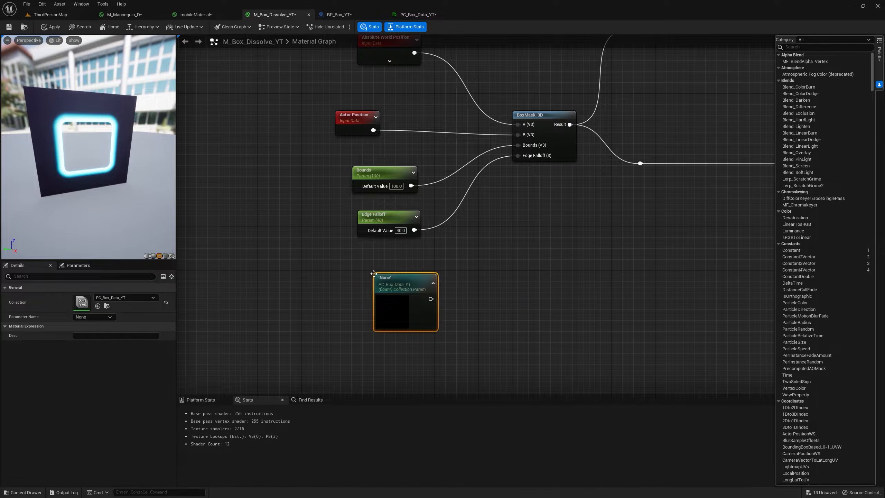
pyautogui.click(93, 317)
pyautogui.click(88, 328)
pyautogui.moveTo(431, 299); pyautogui.dragTo(524, 138)
pyautogui.moveTo(401, 279); pyautogui.dragTo(235, 127)
pyautogui.click(381, 140)
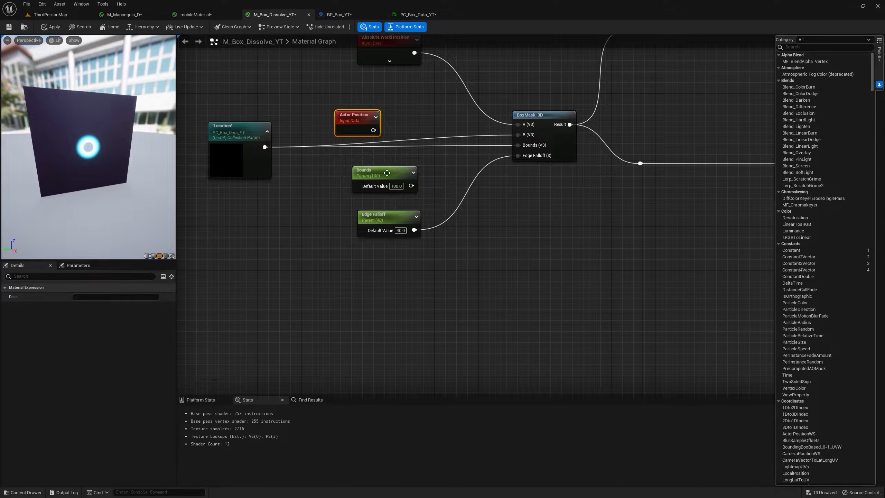
# Move the Edge Falloff and Bounds parameter nodes aside and add a second CollectionParameter node using PC_Box_Data_YT below the Location node.
pyautogui.moveTo(380, 219); pyautogui.dragTo(501, 314)
pyautogui.moveTo(401, 175); pyautogui.dragTo(292, 278)
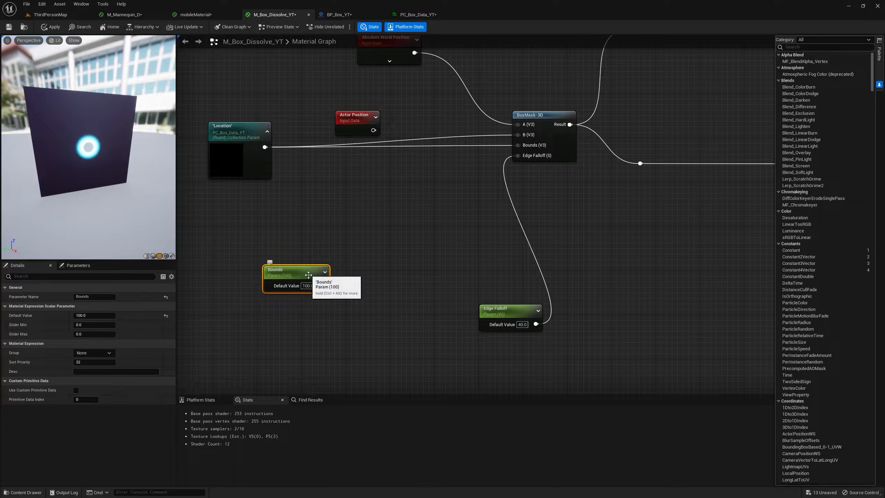
pyautogui.rightClick(312, 194)
pyautogui.write('c')
pyautogui.press('BackSpace')
pyautogui.write('coll')
pyautogui.click(345, 214)
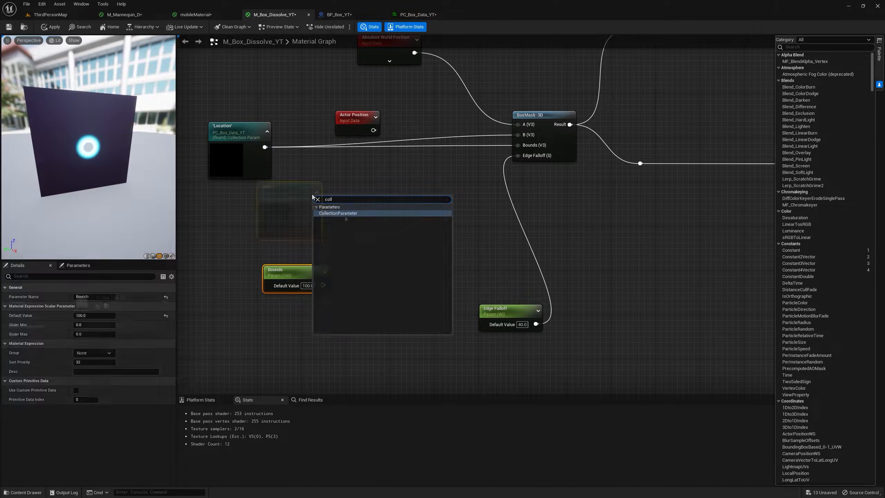
# Set the new collection node's parameter to Bounds and multiply it by the scalar Bounds parameter with a Multiply node.
pyautogui.click(358, 192)
pyautogui.moveTo(314, 207); pyautogui.dragTo(367, 208)
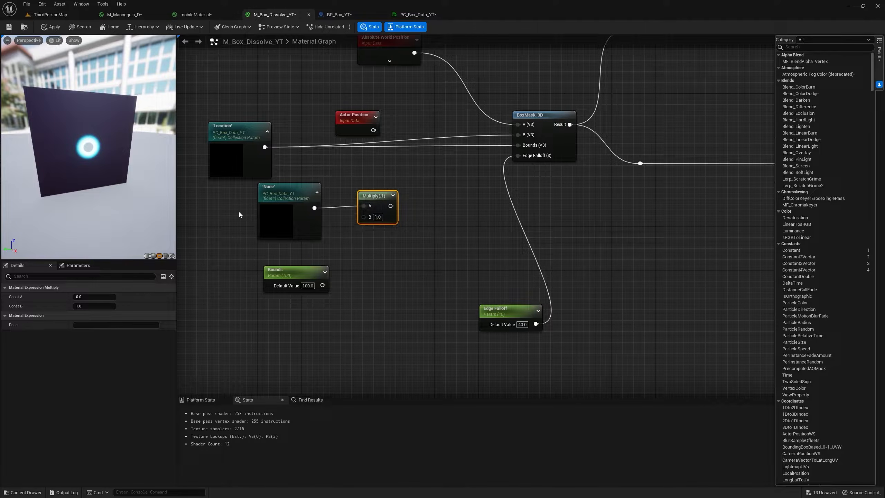
pyautogui.click(279, 213)
pyautogui.click(111, 317)
pyautogui.click(93, 323)
pyautogui.moveTo(296, 275); pyautogui.dragTo(365, 216)
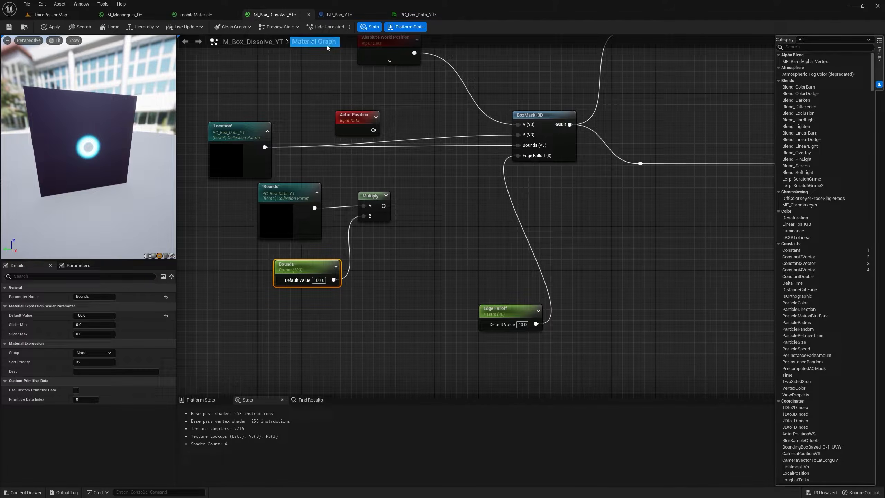
# Tidy the Bounds and Multiply nodes and connect the Multiply output to BoxMask-3D's Bounds input.
pyautogui.moveTo(281, 199); pyautogui.dragTo(269, 204)
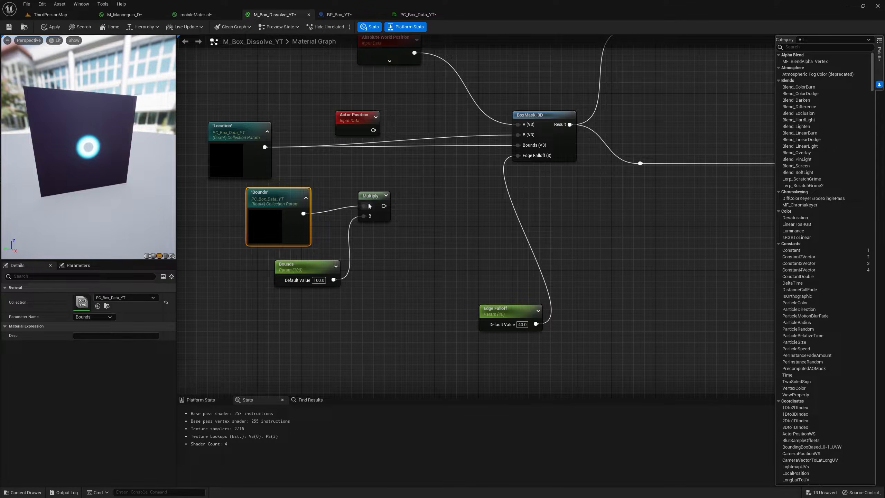
pyautogui.moveTo(378, 200); pyautogui.dragTo(388, 191)
pyautogui.moveTo(302, 272); pyautogui.dragTo(307, 265)
pyautogui.moveTo(388, 189); pyautogui.dragTo(518, 144)
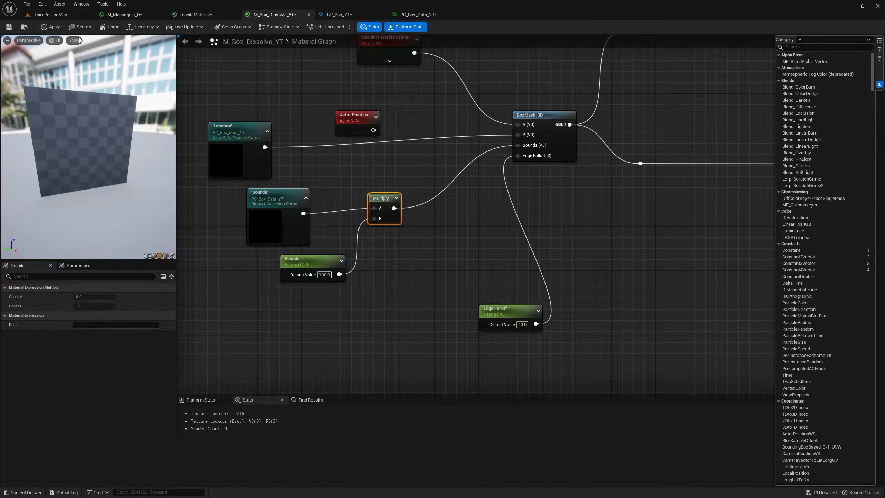
pyautogui.moveTo(82, 41); pyautogui.dragTo(104, 48)
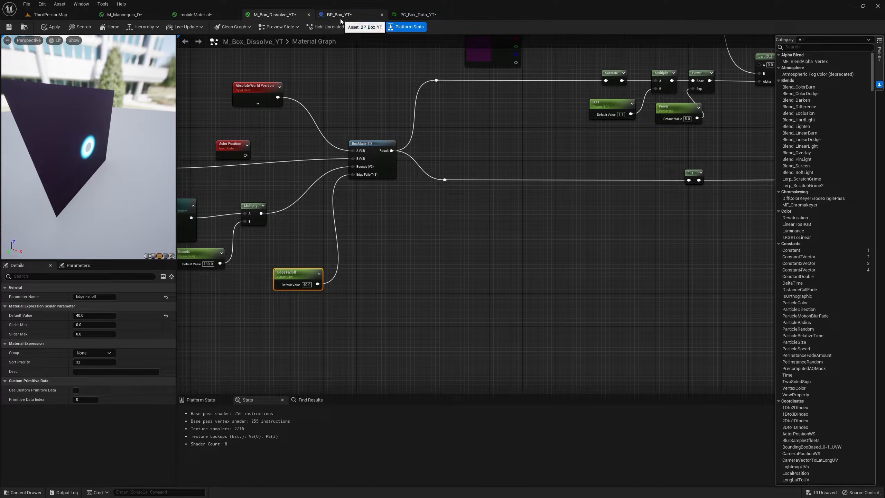
# In BP_Box_YT's Construction Script, add a Set Vector Parameter Value node for collections to the Construction Script execution output.
pyautogui.click(340, 17)
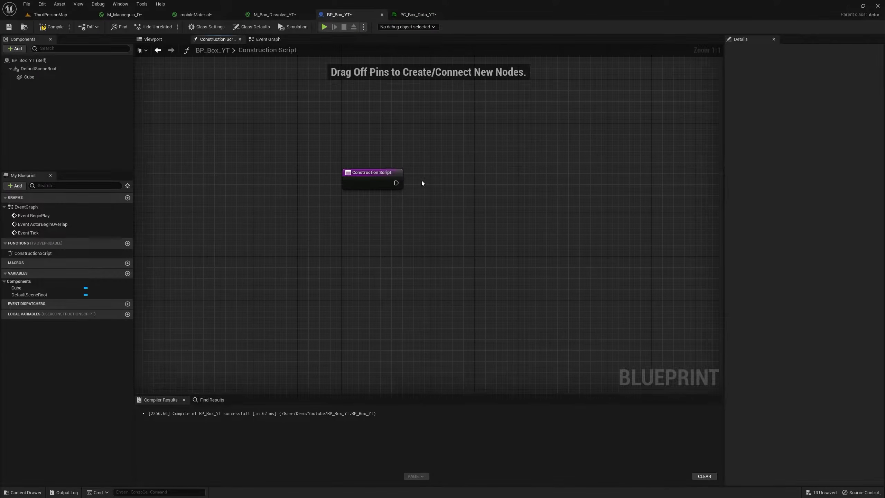
pyautogui.moveTo(399, 182); pyautogui.dragTo(455, 150)
pyautogui.write('set')
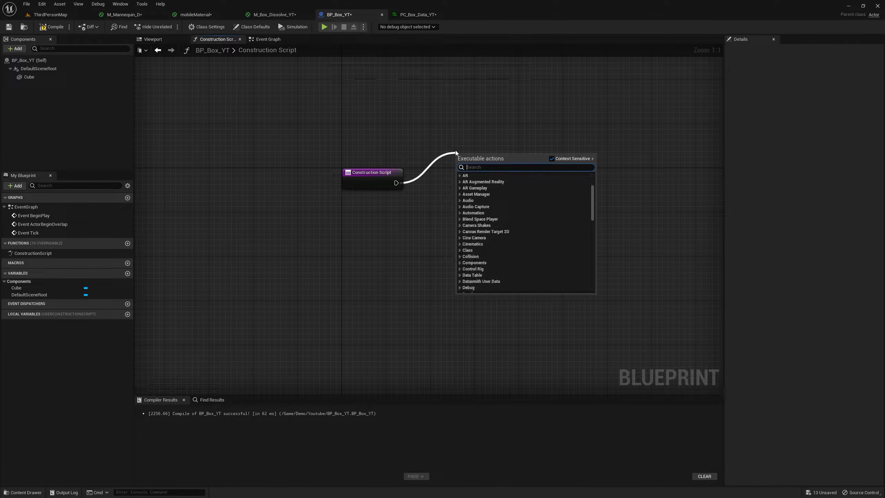
pyautogui.write(' veco')
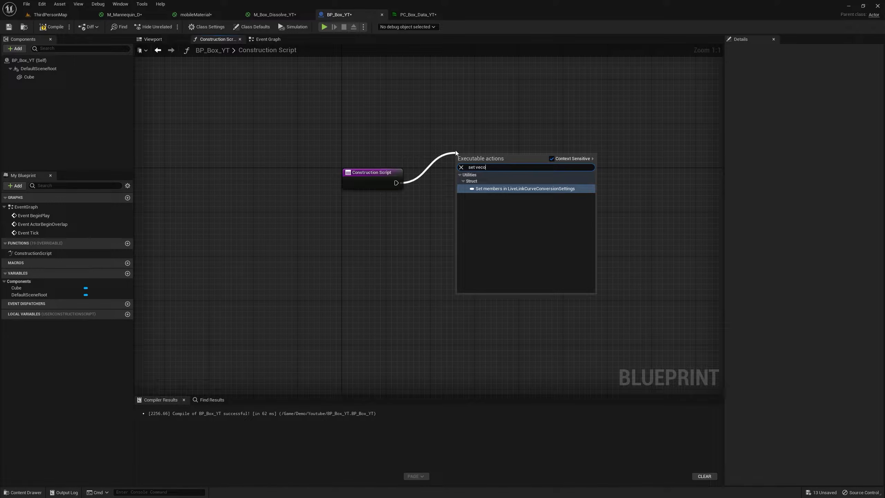
pyautogui.press('BackSpace')
pyautogui.write('para')
pyautogui.click(520, 206)
# Set the Set Vector Parameter Value node's collection to PC_Box_Data_YT and its parameter name to Location, and align it with the Construction Script node.
pyautogui.click(480, 183)
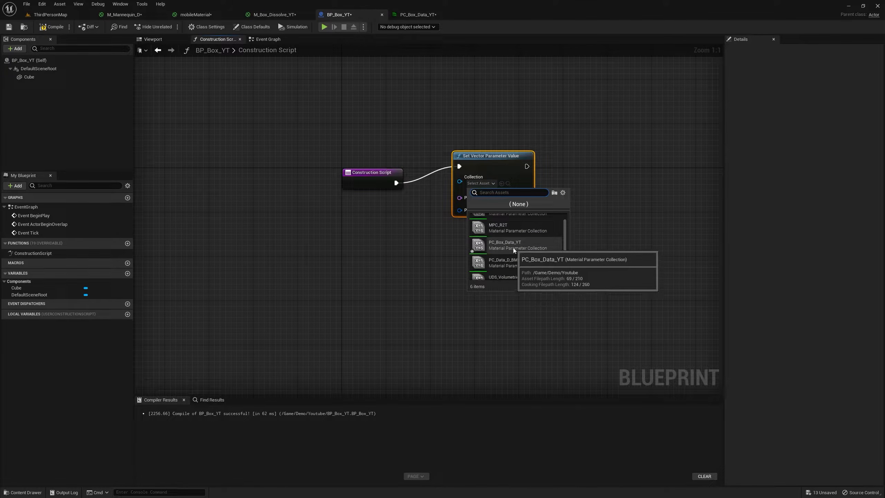
pyautogui.click(513, 250)
pyautogui.click(482, 202)
pyautogui.click(507, 219)
pyautogui.moveTo(517, 166); pyautogui.dragTo(522, 178)
# Feed the Cube component's Get World Location into the Location node's Parameter Value.
pyautogui.moveTo(29, 76); pyautogui.dragTo(349, 240)
pyautogui.write('get world l')
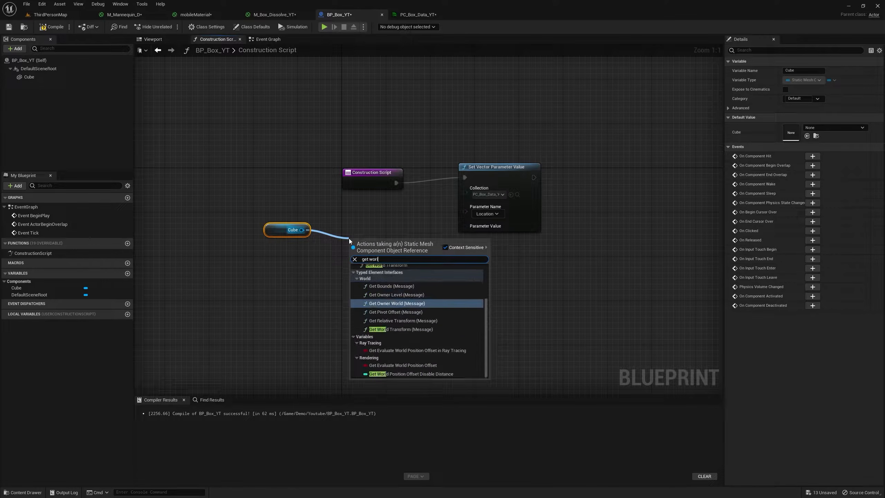
pyautogui.write('o')
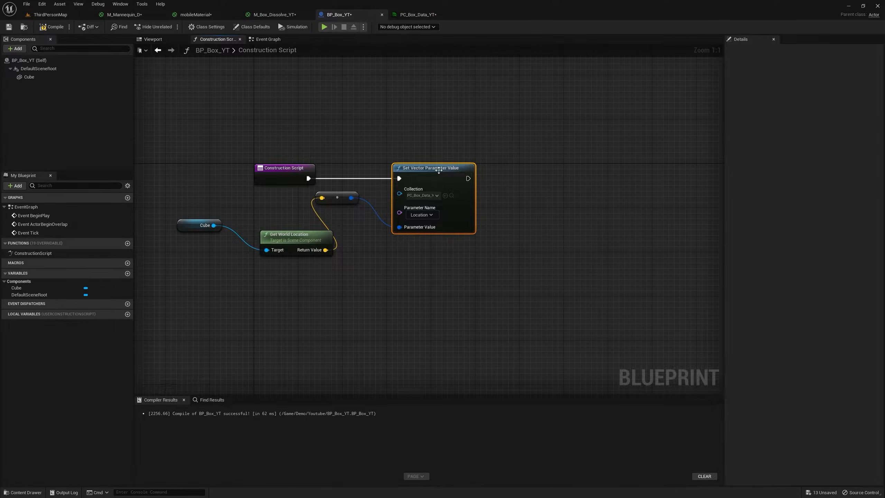
# Duplicate the Set Vector Parameter Value node, chain it after the first, and set its parameter name to Bounds.
pyautogui.rightClick(434, 169)
pyautogui.click(469, 206)
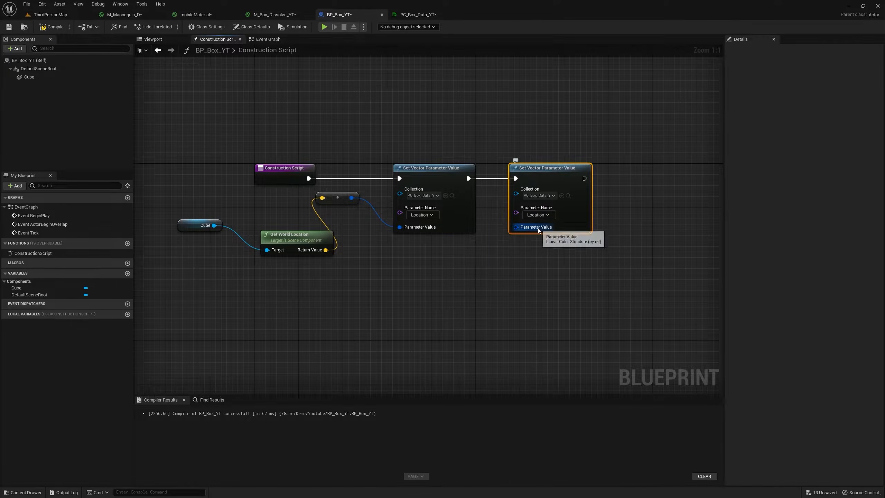
pyautogui.click(538, 214)
pyautogui.click(534, 227)
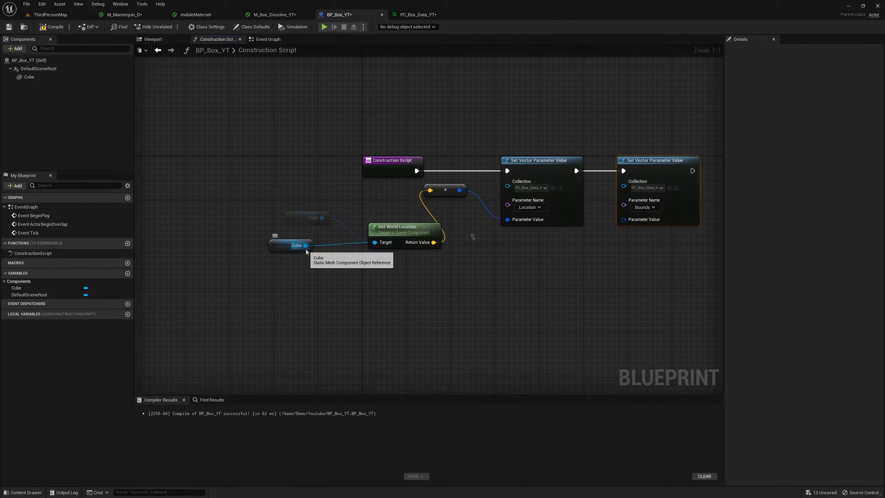
# Add a Get World Scale node from the Cube reference and connect it to the Bounds node's Parameter Value.
pyautogui.moveTo(305, 246); pyautogui.dragTo(369, 291)
pyautogui.write('get world scale')
pyautogui.press('Return')
pyautogui.moveTo(434, 309); pyautogui.dragTo(642, 222)
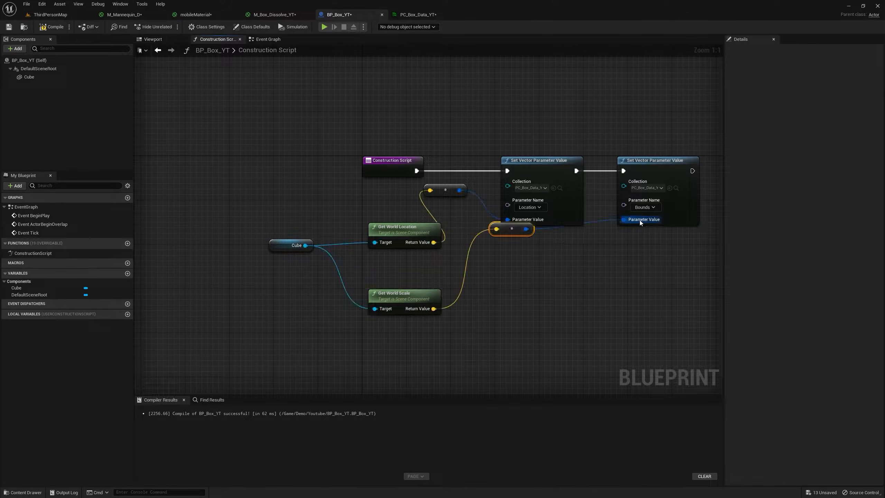
pyautogui.doubleClick(39, 80)
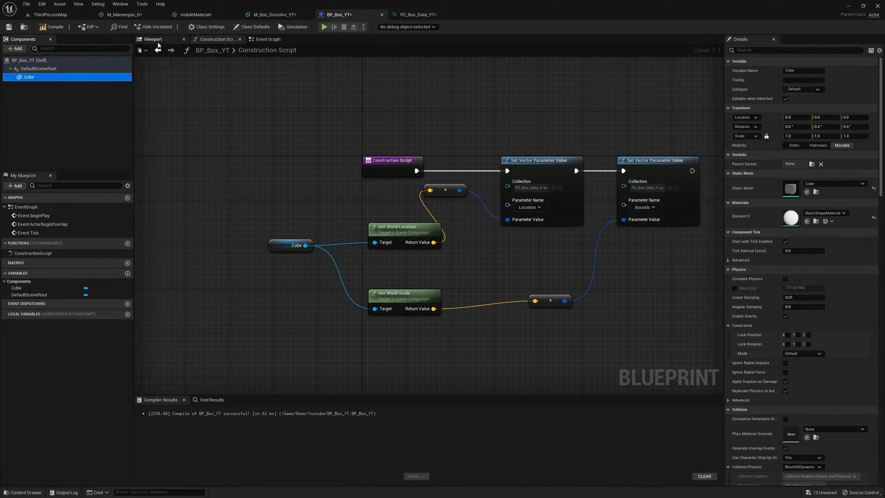
pyautogui.click(15, 49)
pyautogui.write('bo')
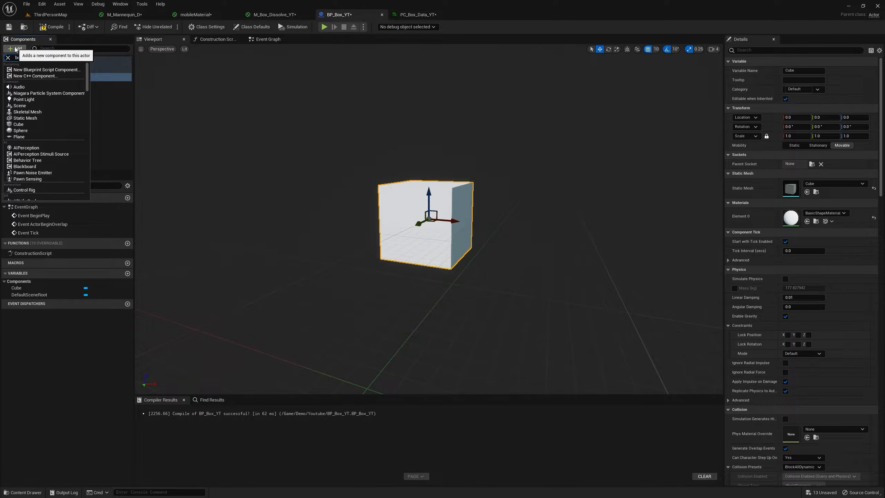
pyautogui.write('x')
pyautogui.click(31, 71)
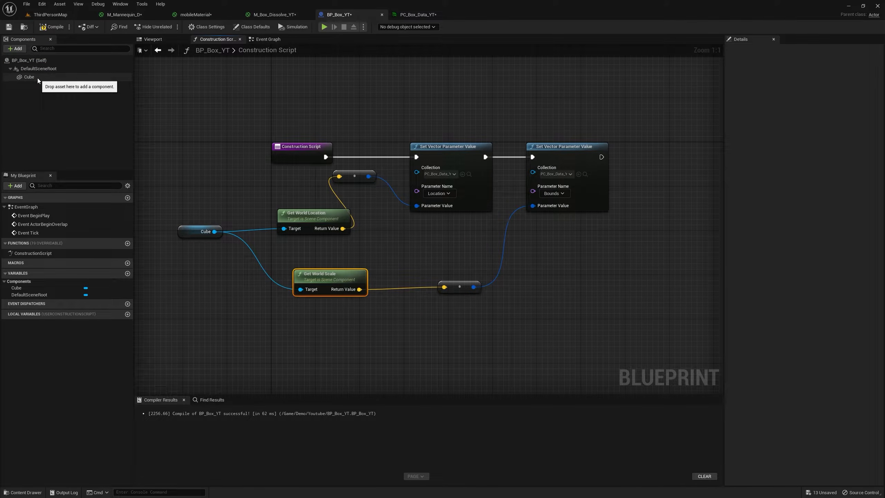
# Place a BP_Box_YT actor in the ThirdPersonMap level and view it together with the dissolving mesh.
pyautogui.click(51, 27)
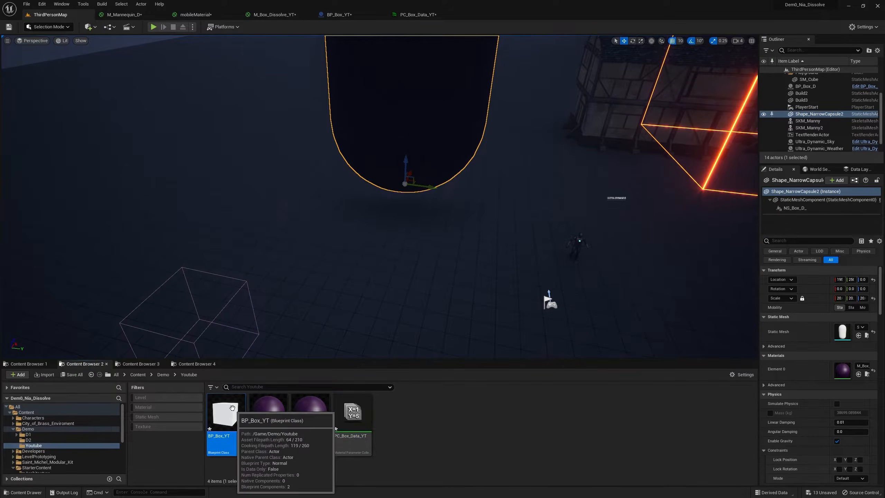
pyautogui.moveTo(232, 408); pyautogui.dragTo(395, 144)
pyautogui.moveTo(396, 145); pyautogui.dragTo(366, 168, button='right')
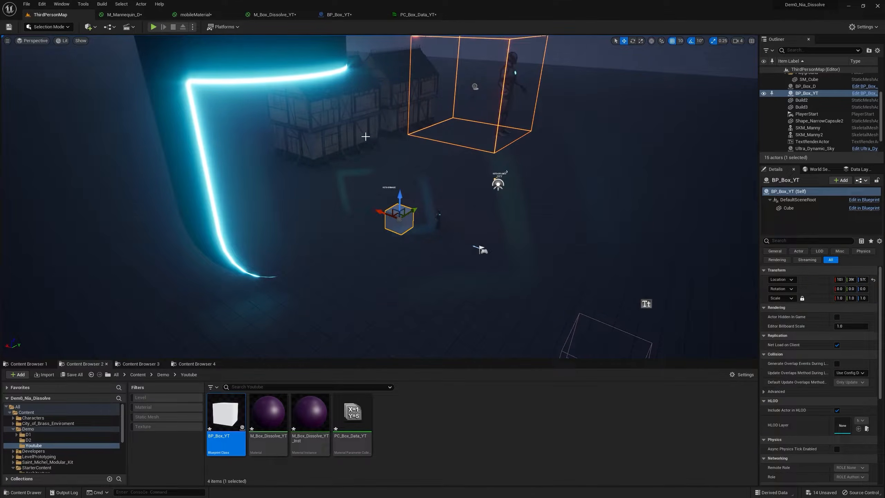
# Open the material instance M_Box_Dissolve_YT_Inst in a separate floating window over the ThirdPersonMap level.
pyautogui.click(319, 408)
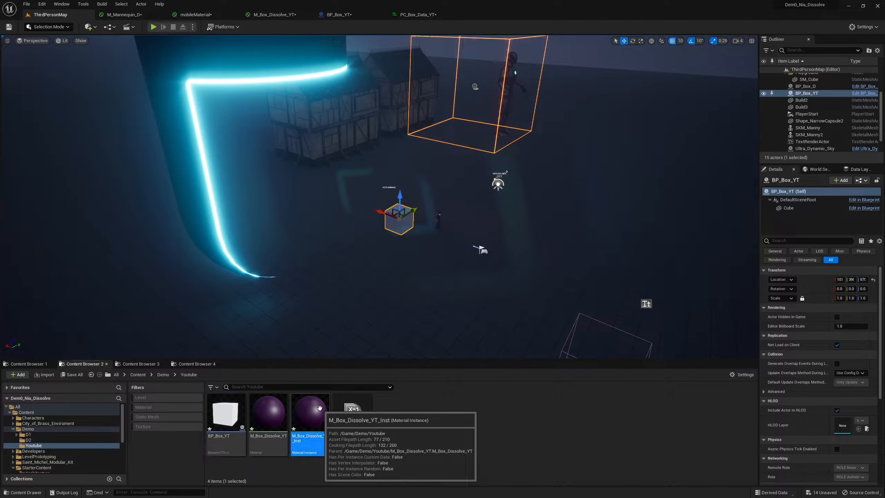
pyautogui.doubleClick(319, 408)
pyautogui.moveTo(493, 15); pyautogui.dragTo(560, 199)
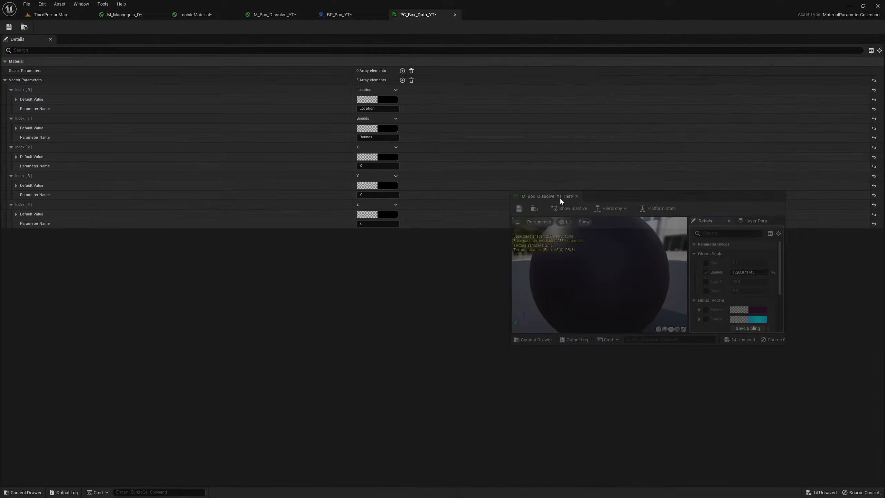
pyautogui.click(66, 17)
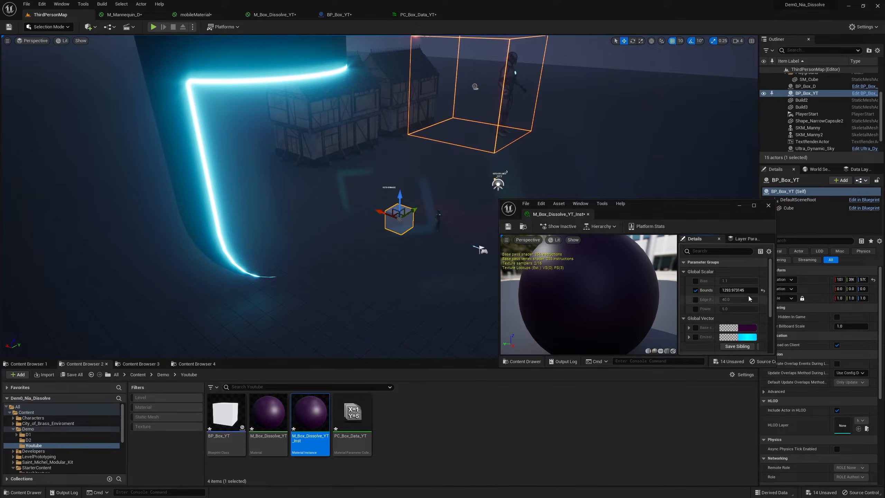
# Lower the instance's Bounds to about 124.27 and move the BP_Box_YT actor against the dissolving mesh.
pyautogui.moveTo(744, 291); pyautogui.dragTo(726, 291)
pyautogui.moveTo(400, 217); pyautogui.dragTo(363, 199)
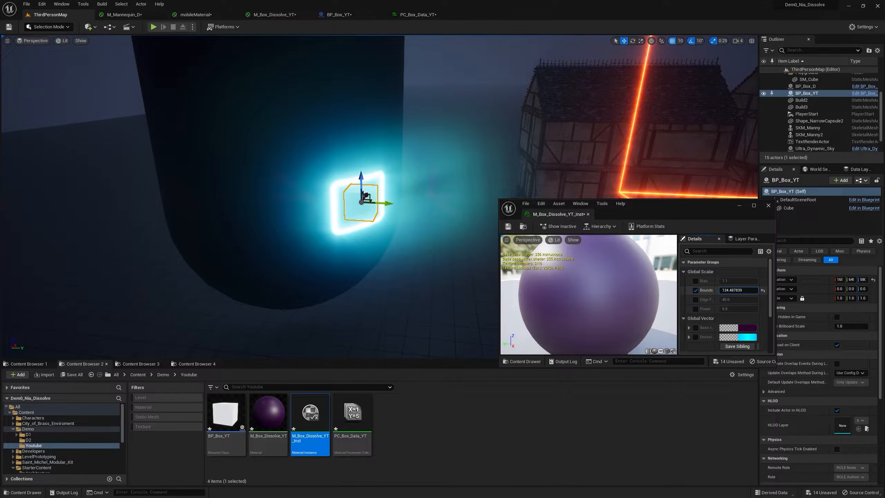
pyautogui.moveTo(738, 290); pyautogui.dragTo(734, 289)
pyautogui.press('w')
pyautogui.moveTo(613, 174); pyautogui.dragTo(625, 171, button='right')
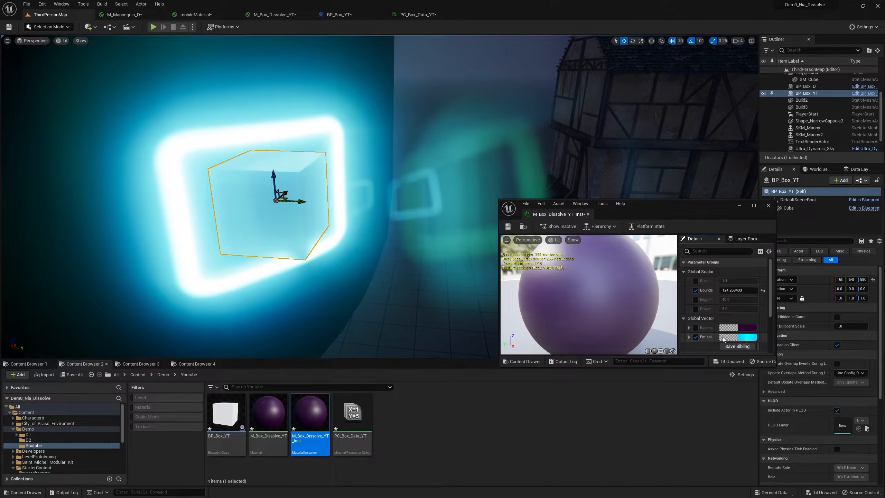
# Override the material instance's emissive color with an orange-red of value 5.
pyautogui.click(739, 338)
pyautogui.click(696, 443)
pyautogui.write('5')
pyautogui.press('Return')
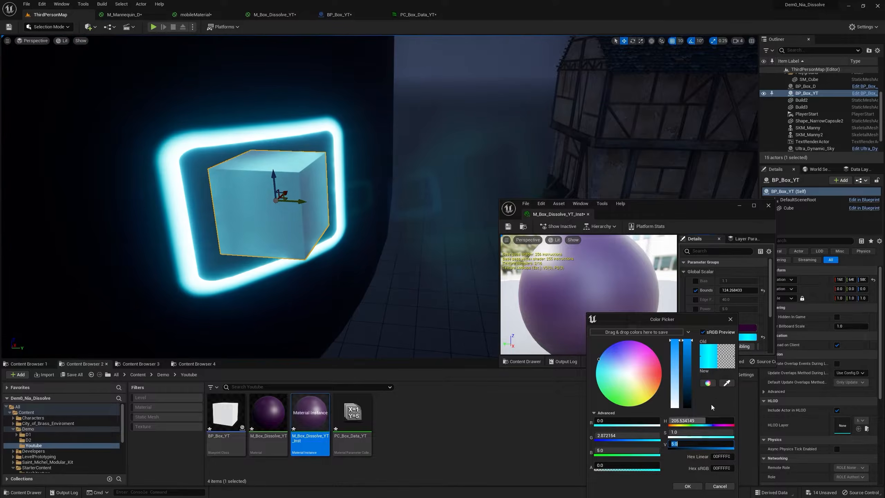
pyautogui.click(659, 376)
pyautogui.click(688, 486)
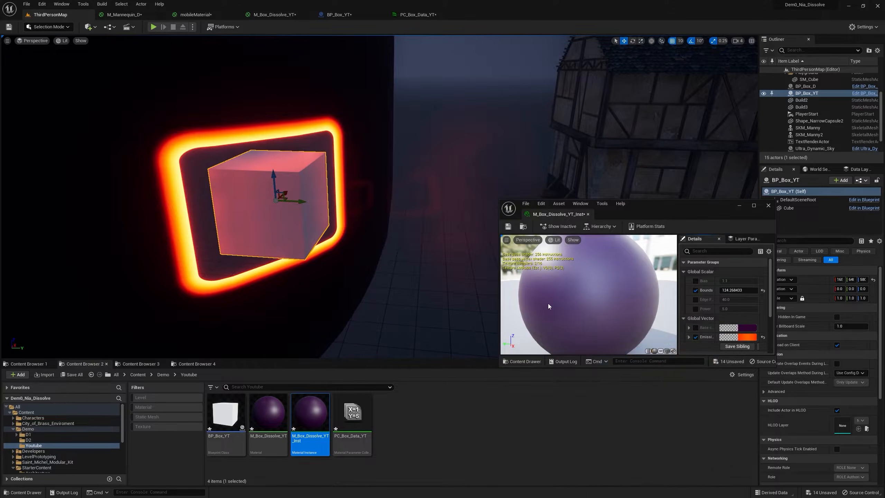
# Scale the BP_Box_YT actor along Z to about 3.2 and move the material instance window up.
pyautogui.scroll(-5, 309, 222)
pyautogui.moveTo(300, 212); pyautogui.dragTo(281, 160)
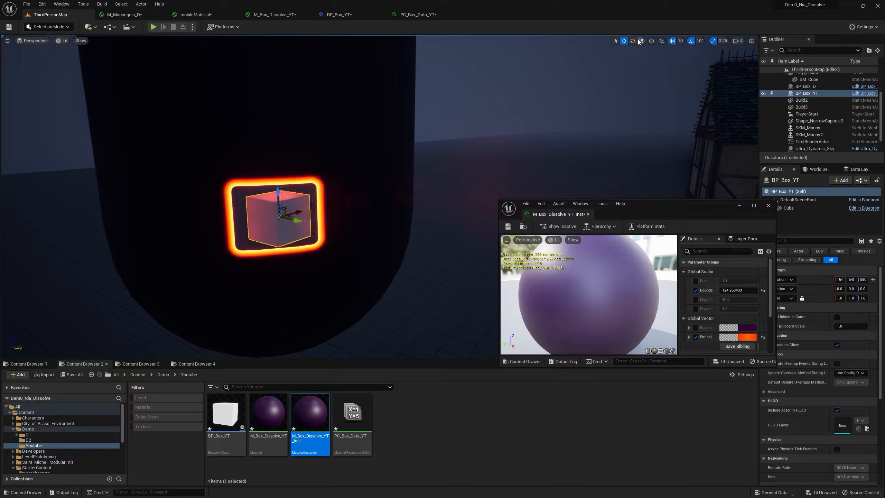
pyautogui.click(640, 40)
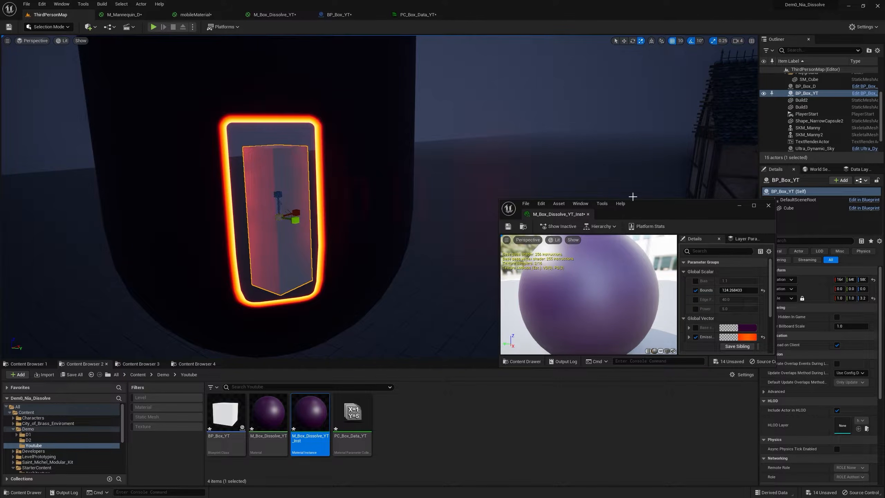
pyautogui.moveTo(644, 208); pyautogui.dragTo(618, 146)
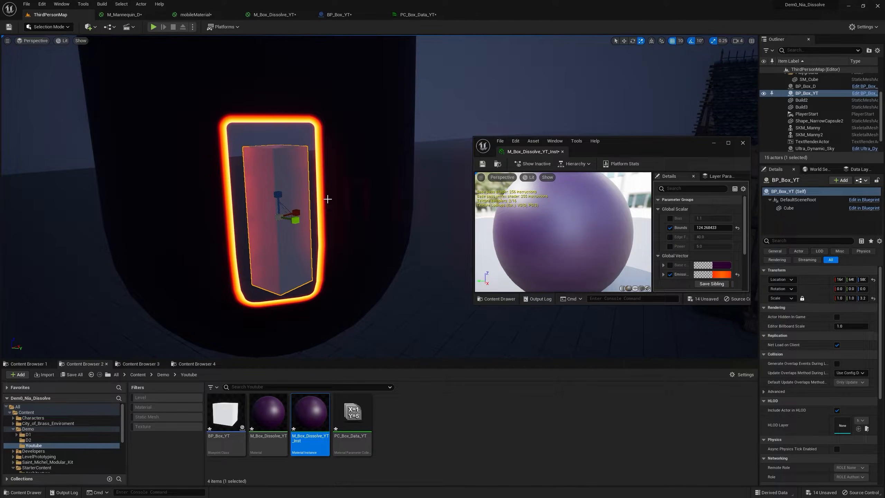
# Create a new material named M_Box_Outline in the Youtube folder and open it for editing.
pyautogui.rightClick(414, 401)
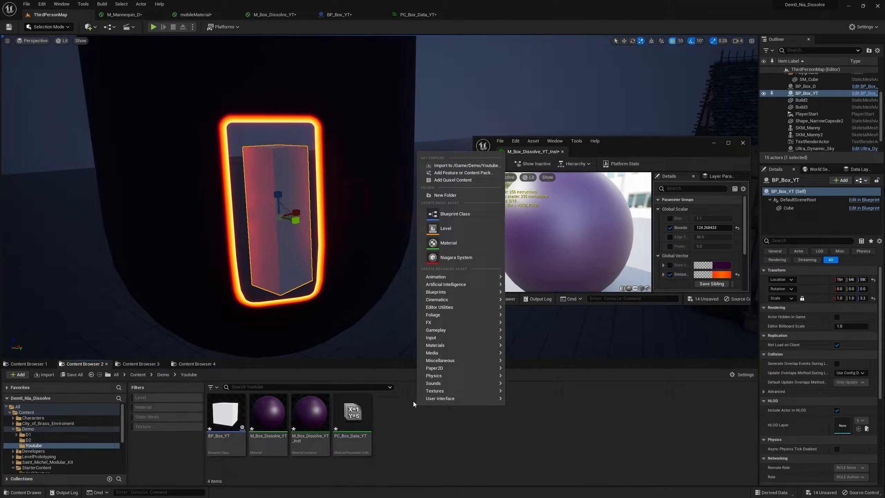
pyautogui.click(449, 248)
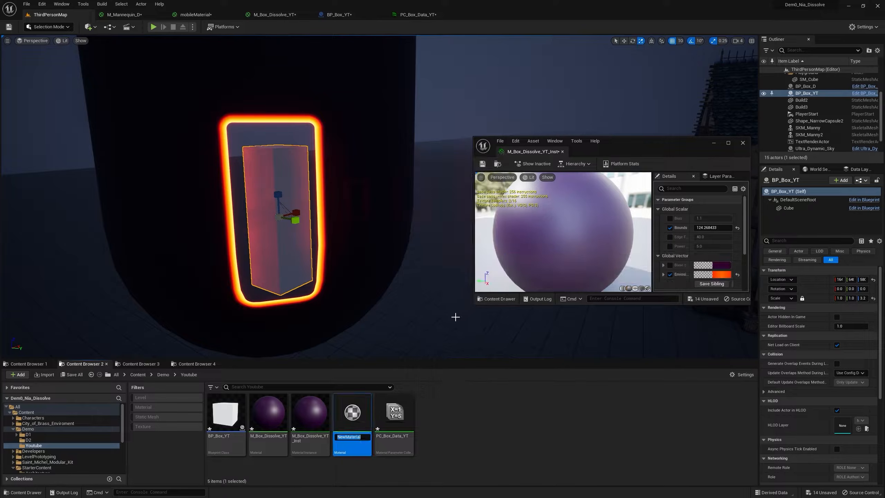
pyautogui.write('M_Box_Outline')
pyautogui.press('Return')
pyautogui.doubleClick(352, 412)
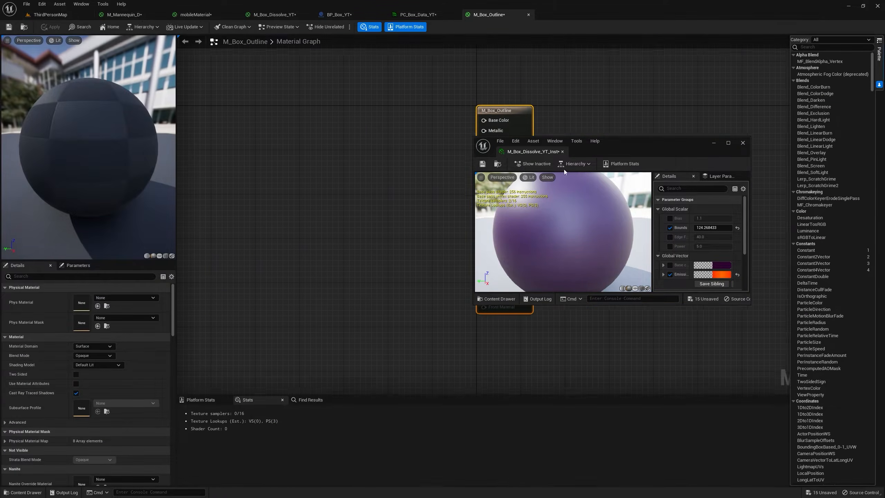
# Configure M_Box_Outline with the Unlit shading model, Two Sided enabled and the Masked blend mode.
pyautogui.click(115, 364)
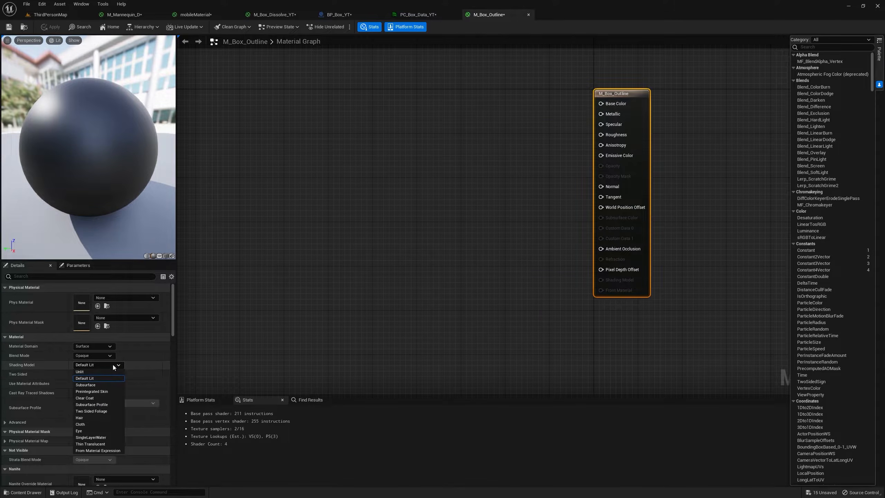
pyautogui.click(82, 372)
pyautogui.click(76, 375)
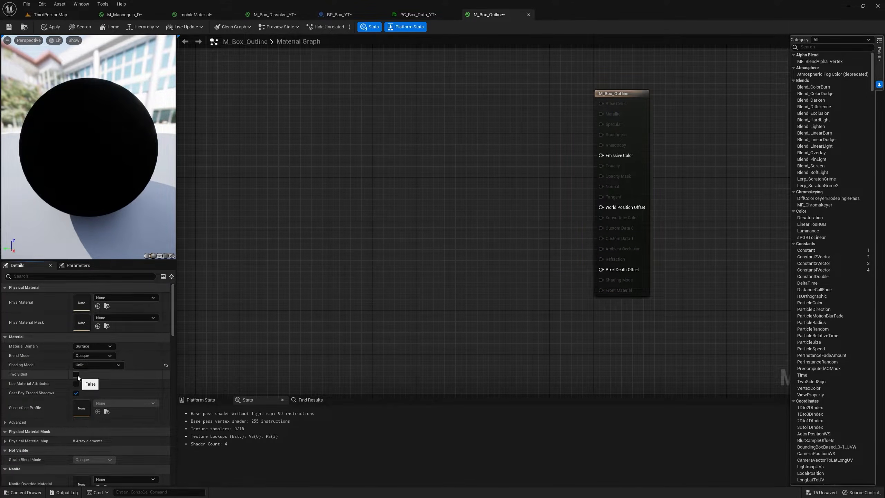
pyautogui.click(90, 356)
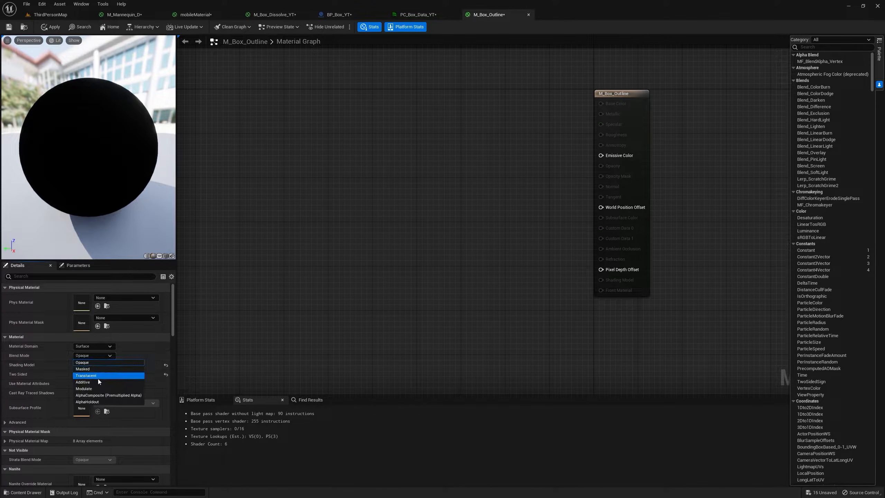
pyautogui.click(98, 378)
# Feed the UGradient of a new LinearGradient node into Emissive Color and preview the material on a cube.
pyautogui.moveTo(358, 168); pyautogui.dragTo(419, 162, button='right')
pyautogui.write('linear grad')
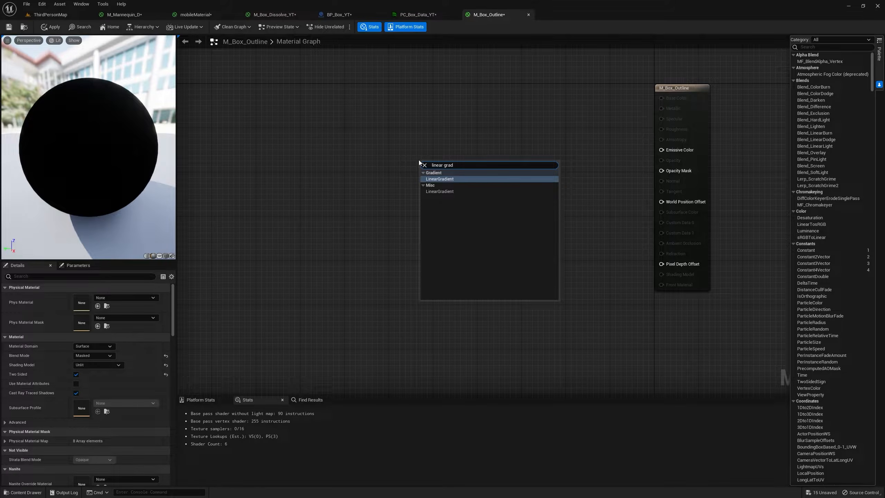
pyautogui.press('Return')
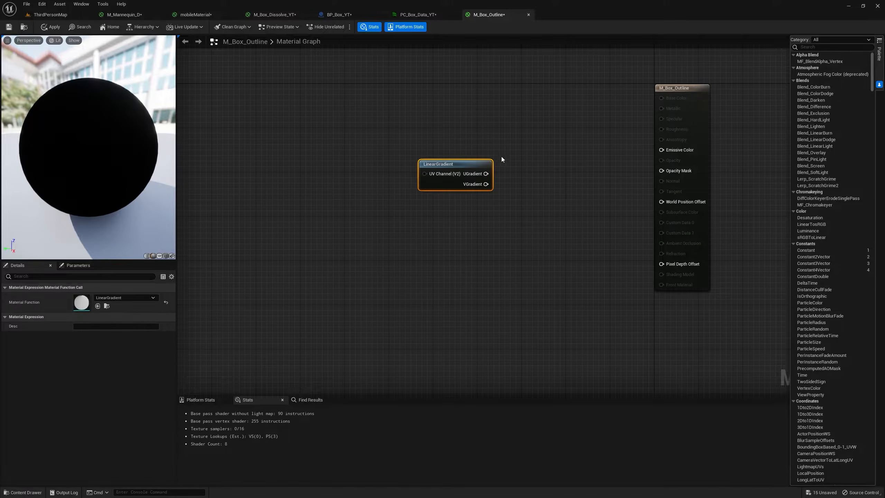
pyautogui.moveTo(485, 173); pyautogui.dragTo(660, 151)
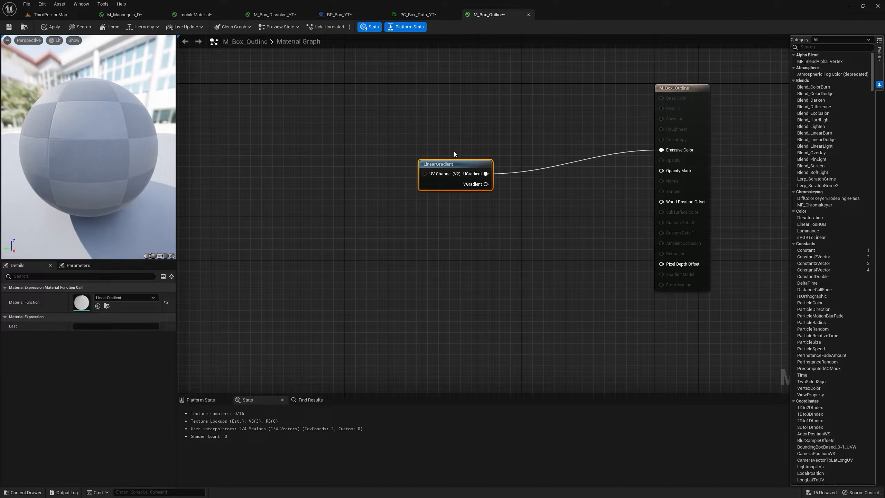
pyautogui.click(165, 256)
pyautogui.moveTo(133, 215); pyautogui.dragTo(96, 202)
pyautogui.scroll(-6, 94, 202)
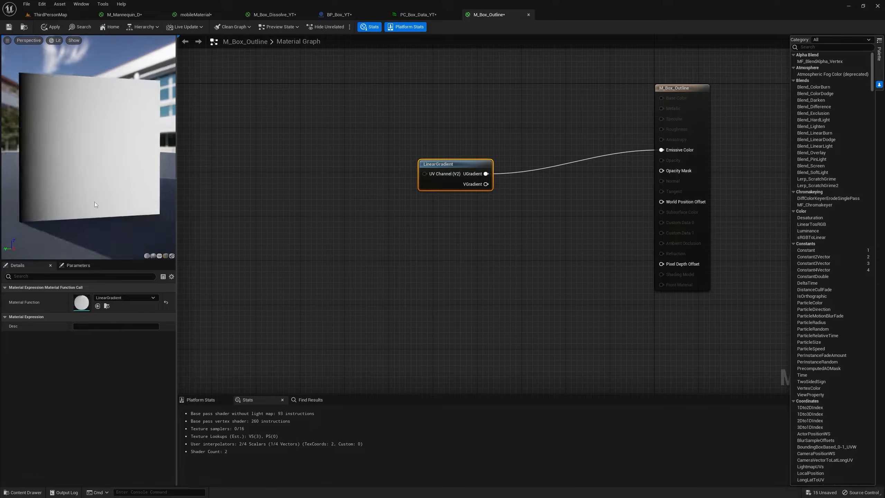
# Insert a Cosine node between the LinearGradient's UGradient output and Emissive Color.
pyautogui.moveTo(476, 185); pyautogui.dragTo(660, 151)
pyautogui.moveTo(456, 165); pyautogui.dragTo(661, 151)
pyautogui.write('cos')
pyautogui.press('Return')
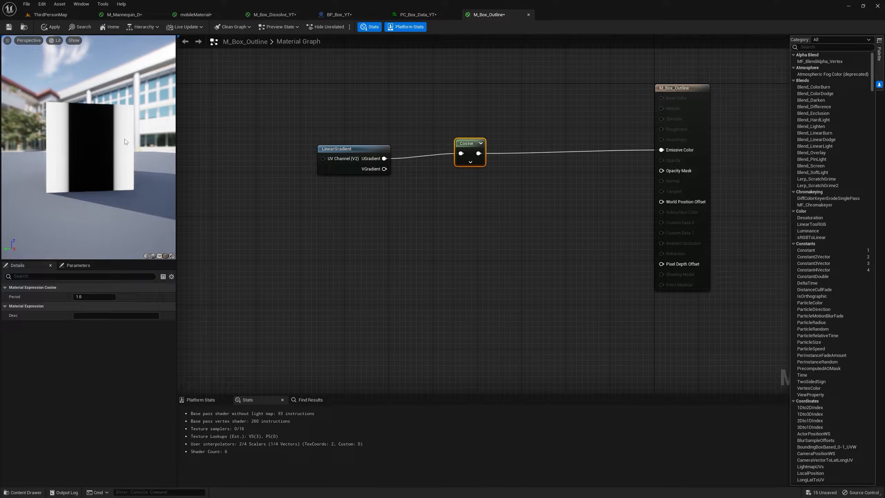
# Connect VGradient to the Cosine node and duplicate that node for the UGradient output.
pyautogui.moveTo(384, 169); pyautogui.dragTo(467, 166)
pyautogui.rightClick(468, 171)
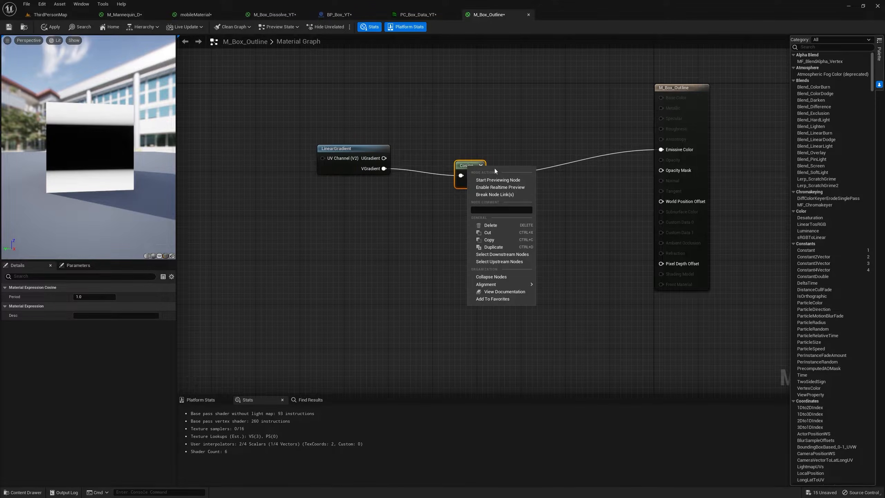
pyautogui.click(496, 246)
# Combine both Cosine outputs in a Max node and connect its result to Emissive Color.
pyautogui.moveTo(478, 142); pyautogui.dragTo(508, 137)
pyautogui.write('max')
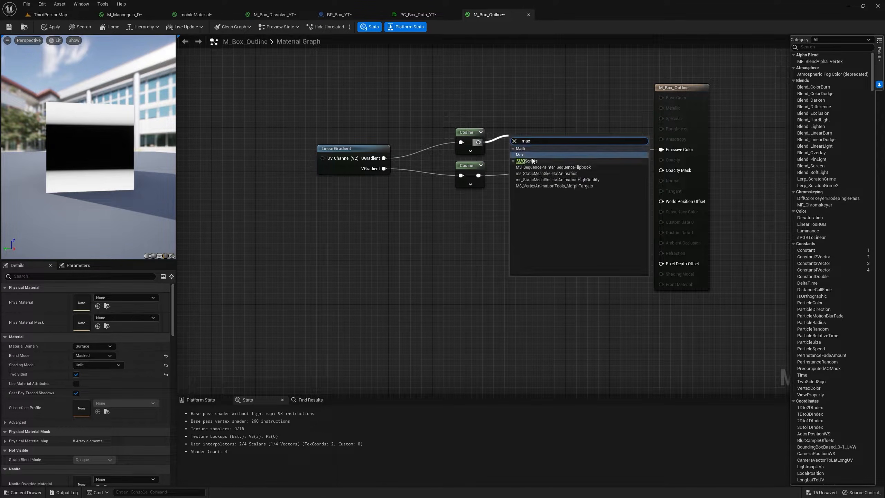
pyautogui.click(529, 153)
pyautogui.moveTo(509, 163); pyautogui.dragTo(661, 149)
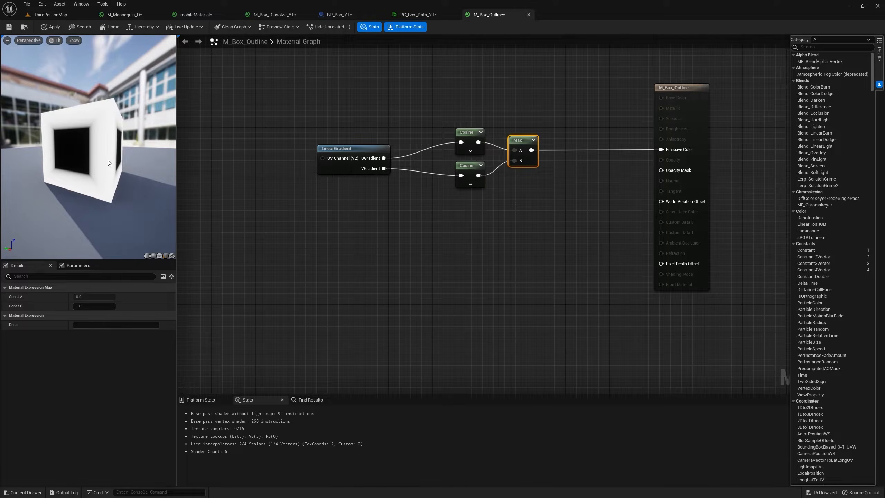
# Add a Power node with exponent 60 after the Max node and feed it into Emissive Color.
pyautogui.moveTo(531, 150); pyautogui.dragTo(585, 141)
pyautogui.write('po')
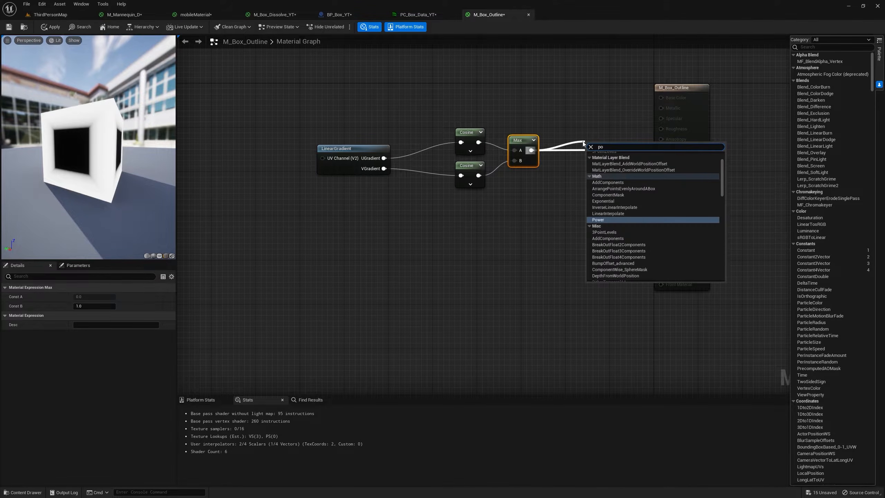
pyautogui.write('wer')
pyautogui.click(599, 161)
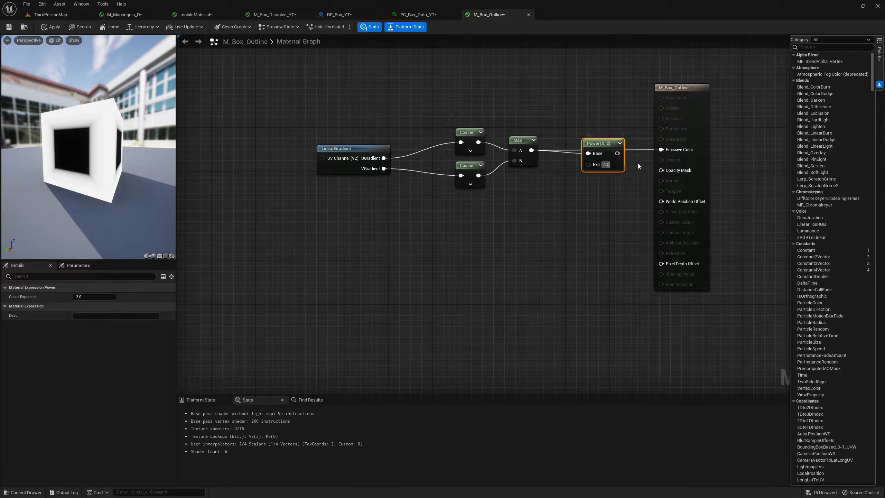
pyautogui.write('60')
pyautogui.press('Return')
pyautogui.moveTo(638, 163); pyautogui.dragTo(552, 162, button='right')
pyautogui.moveTo(539, 154); pyautogui.dragTo(579, 150)
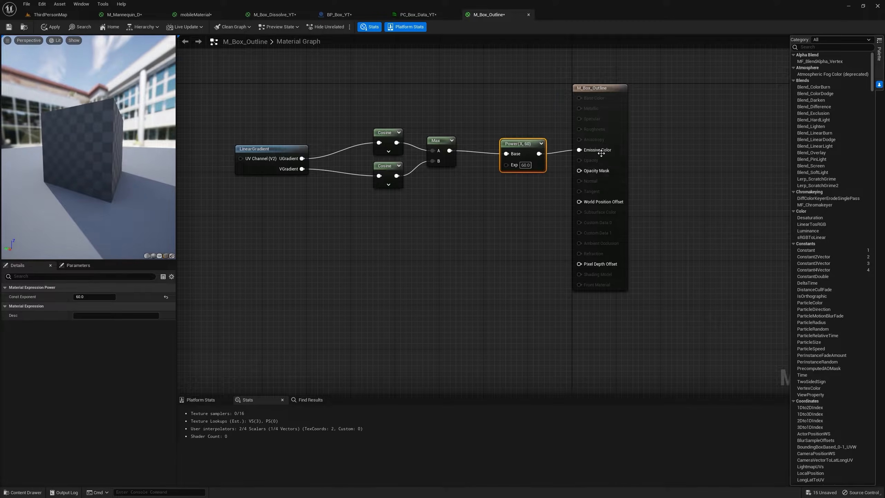
# Connect the Power node's output to Opacity Mask as well, and move the material output node farther from the other nodes.
pyautogui.moveTo(524, 144); pyautogui.dragTo(579, 170)
pyautogui.moveTo(614, 122); pyautogui.dragTo(673, 123)
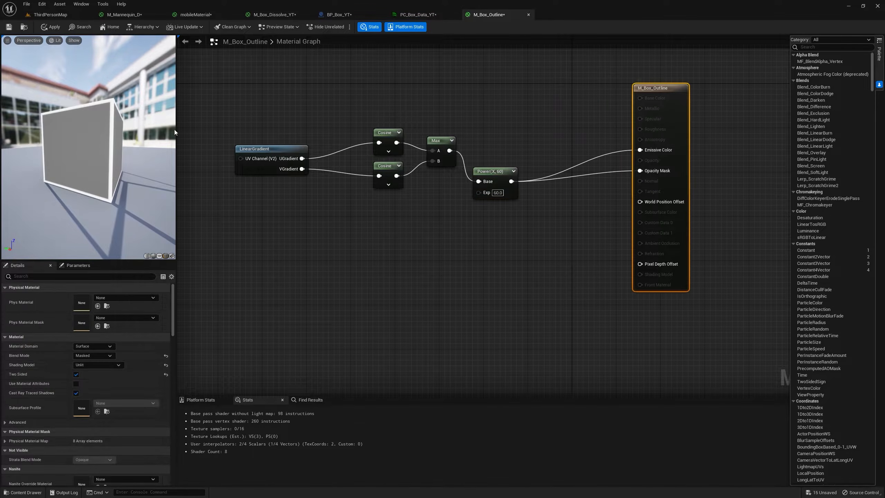
pyautogui.moveTo(84, 123); pyautogui.dragTo(39, 124)
pyautogui.moveTo(628, 121); pyautogui.dragTo(558, 164, button='right')
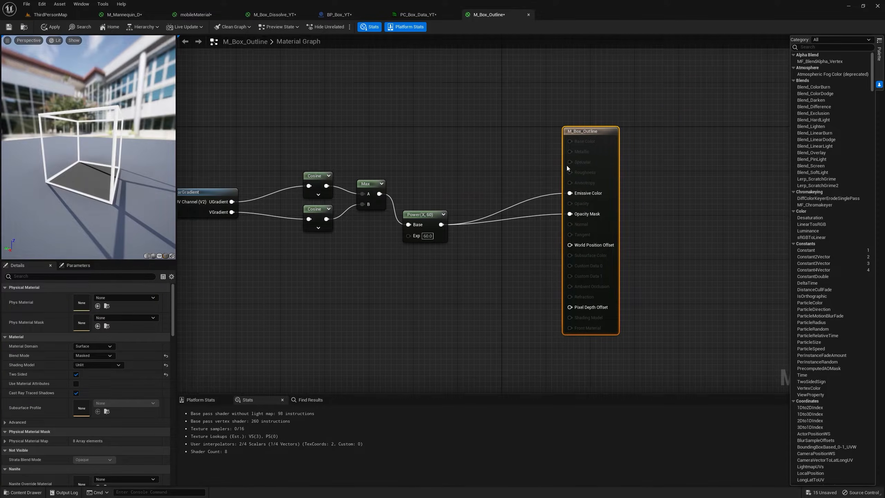
pyautogui.moveTo(599, 165); pyautogui.dragTo(670, 165)
# Add a vector parameter named Color with an orange default of value 5 and connect it to Emissive Color.
pyautogui.click(529, 112)
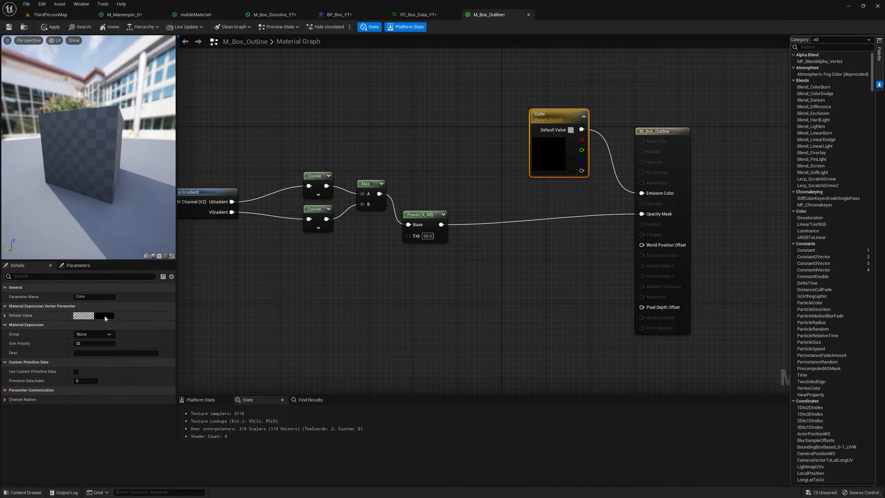
pyautogui.click(105, 315)
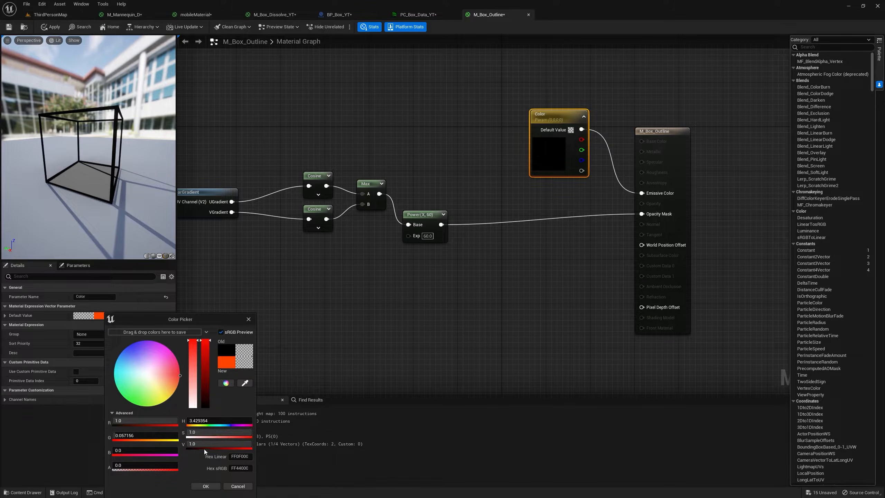
pyautogui.click(209, 444)
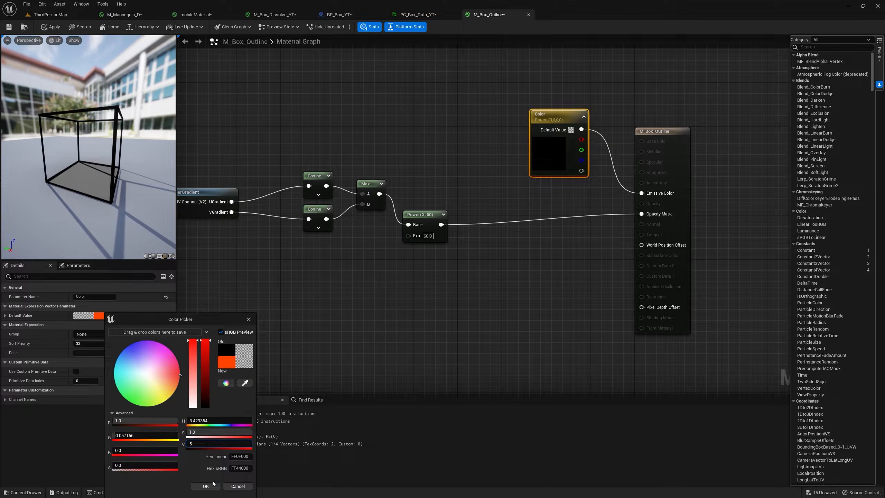
pyautogui.click(213, 484)
pyautogui.moveTo(466, 208); pyautogui.dragTo(563, 183, button='right')
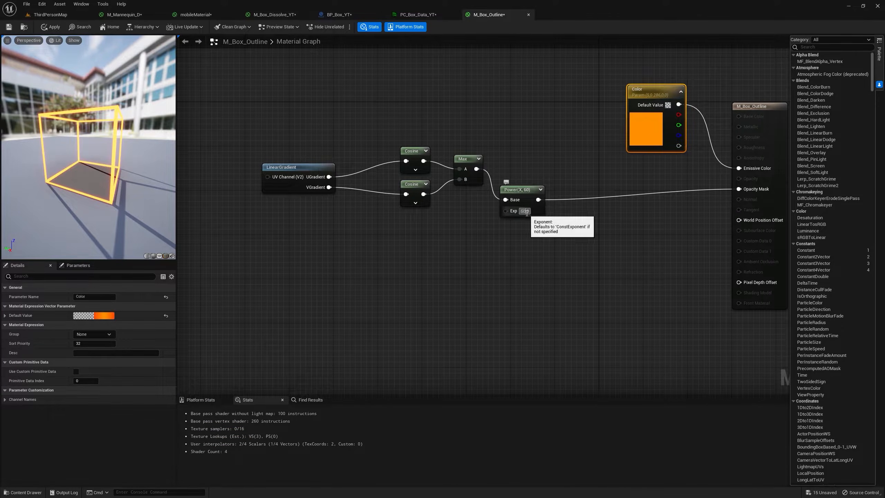
# Set the Power node's exponent to 120 and apply the changes to M_Box_Outline.
pyautogui.write('120')
pyautogui.press('Return')
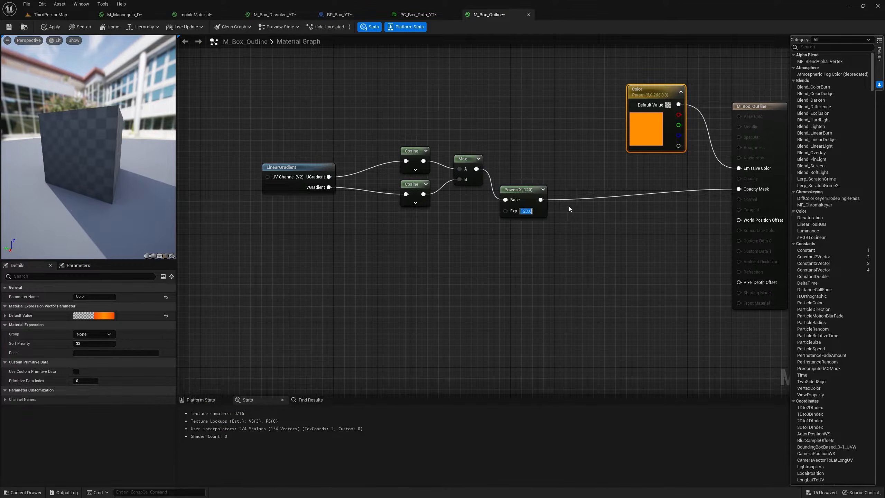
pyautogui.moveTo(136, 159); pyautogui.dragTo(240, 174)
pyautogui.click(52, 27)
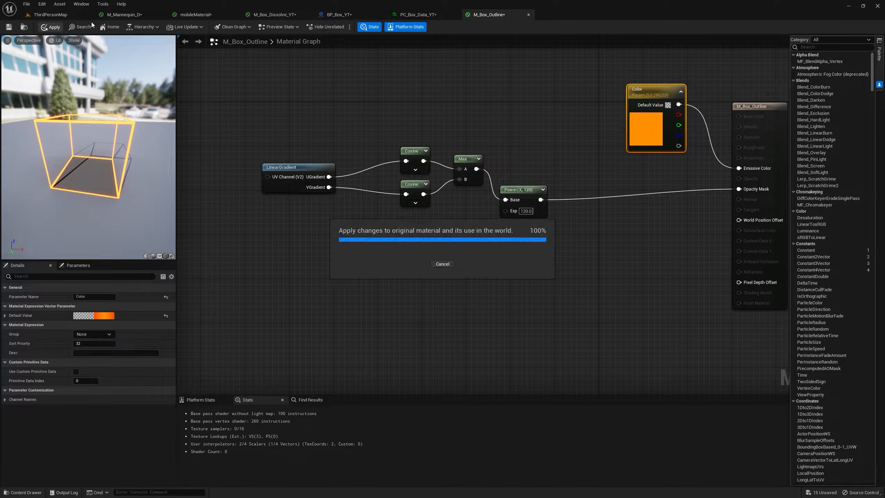
# Create the material instance M_Box_Outline_Inst from the M_Box_Outline material in the Youtube folder.
pyautogui.click(78, 13)
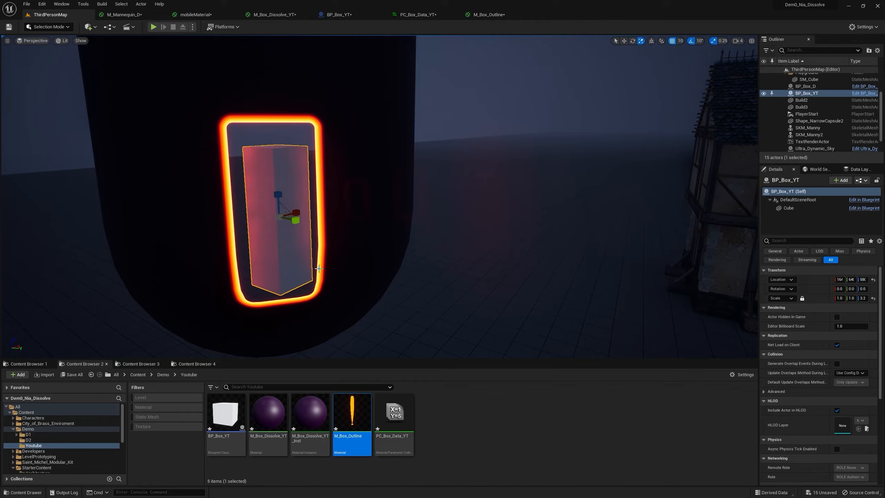
pyautogui.rightClick(358, 416)
pyautogui.click(398, 247)
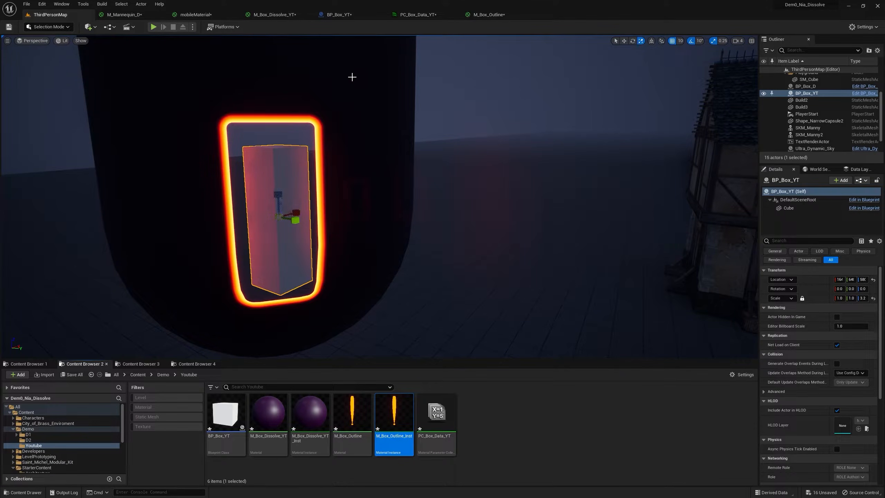
# Assign M_Box_Outline_Inst to the Cube component's material Element 0 in BP_Box_YT and return to the level.
pyautogui.click(339, 14)
pyautogui.click(29, 77)
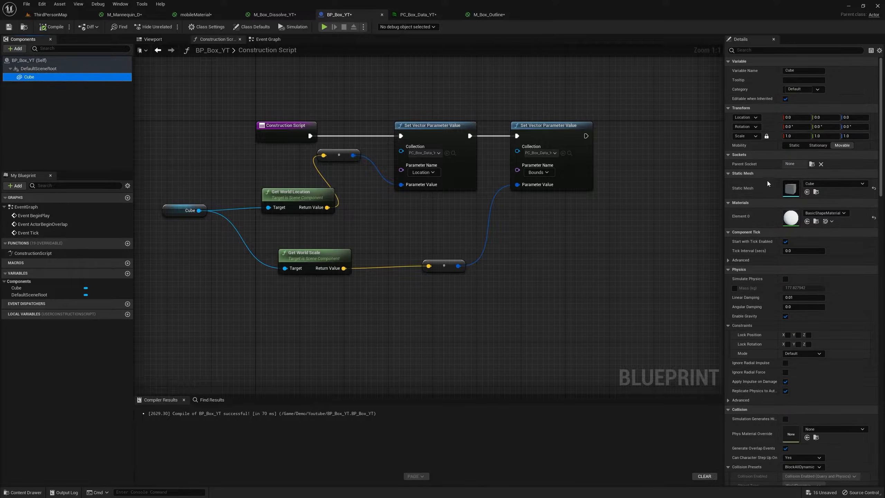
pyautogui.click(806, 221)
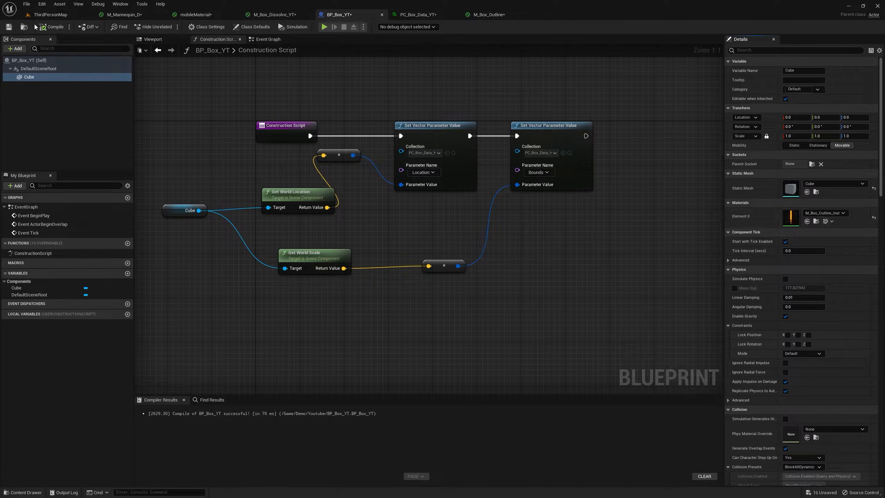
pyautogui.click(50, 15)
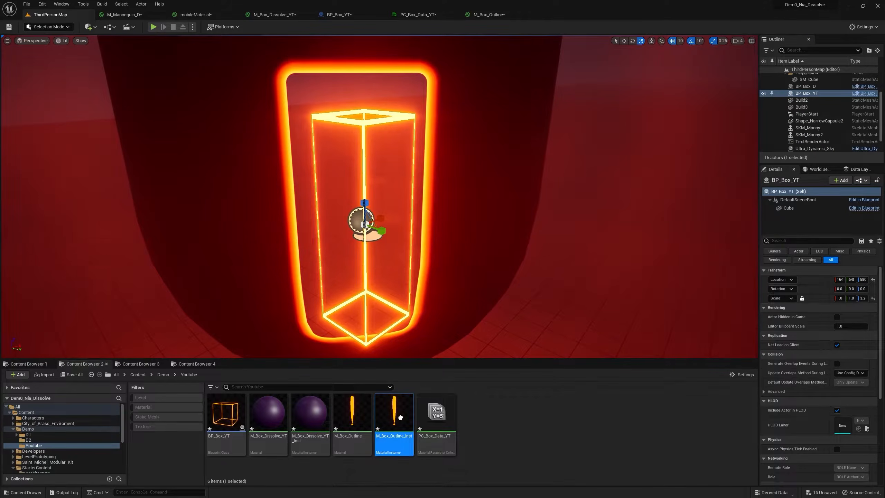
# Override the Color parameter in M_Box_Outline_Inst with a brightness value (V) of 1.
pyautogui.doubleClick(401, 417)
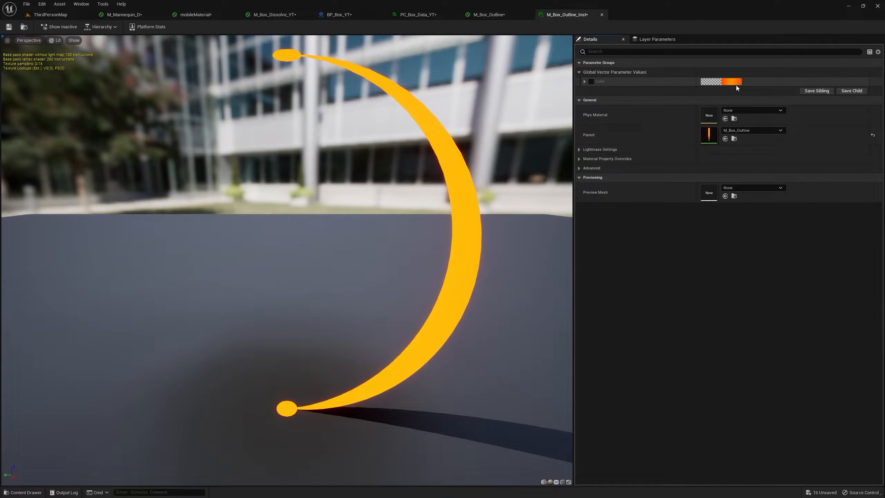
pyautogui.click(733, 81)
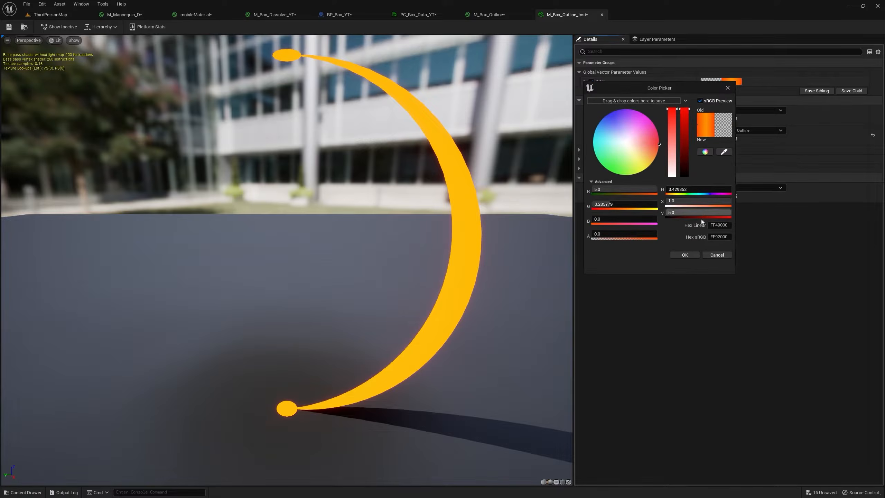
pyautogui.click(699, 213)
pyautogui.write('1')
pyautogui.click(688, 255)
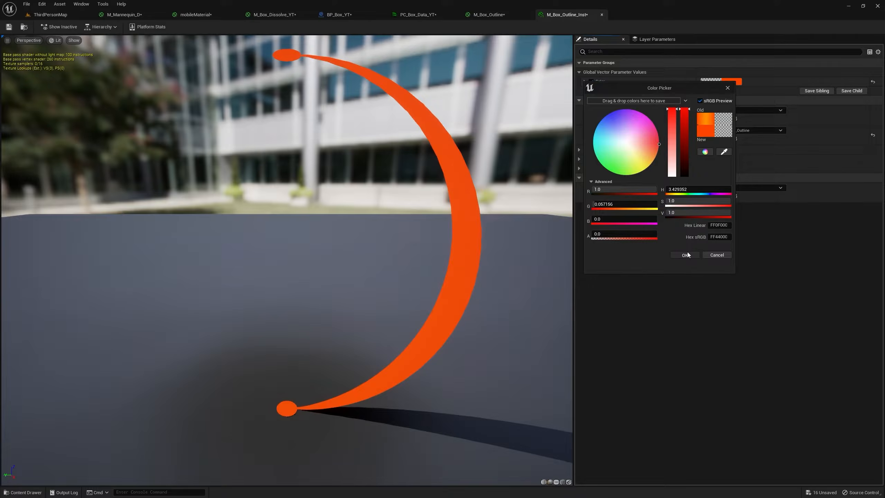
# Stretch BP_Box_YT in the level to a Z scale of about 7.7 and rotate it.
pyautogui.click(65, 15)
pyautogui.moveTo(348, 223)
pyautogui.mouseDown(button='right')
pyautogui.moveTo(376, 223)
pyautogui.moveTo(352, 222)
pyautogui.mouseUp(button='right')
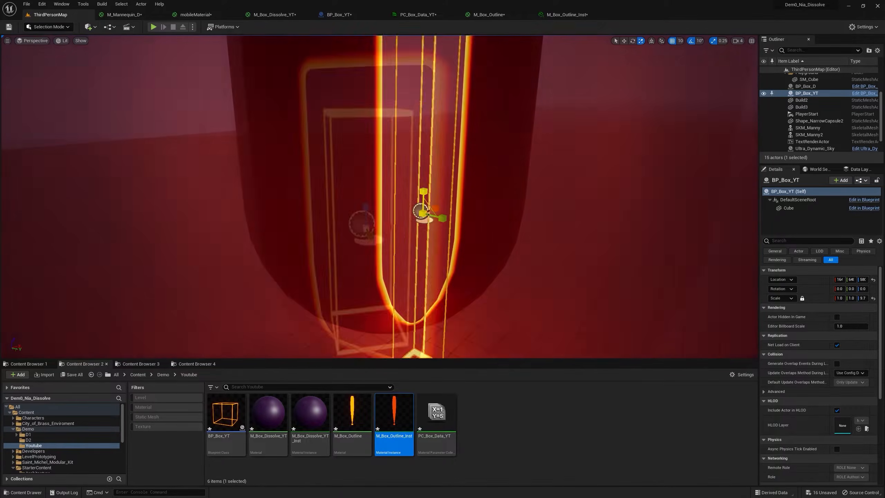
pyautogui.moveTo(423, 191); pyautogui.dragTo(423, 209)
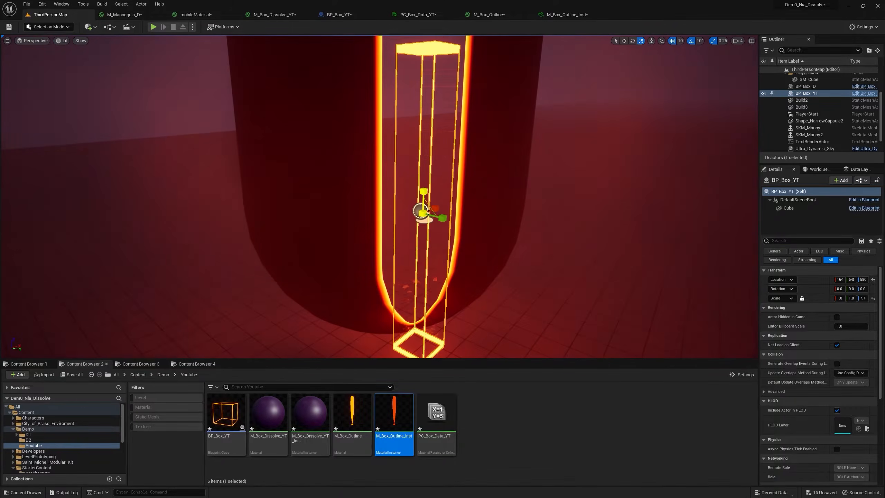
pyautogui.scroll(-2, 420, 211)
pyautogui.press('e')
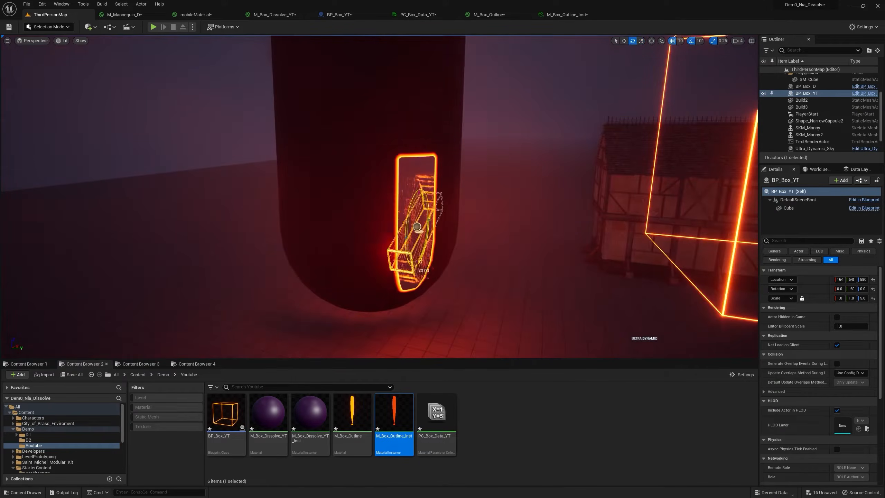
pyautogui.moveTo(421, 261); pyautogui.dragTo(429, 217)
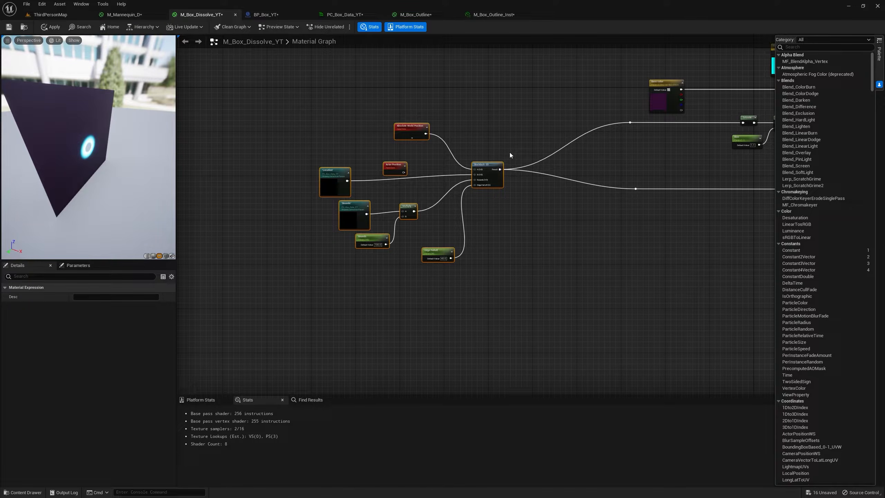
# In M_Box_Dissolve_YT, add a Constant of 0 and connect it to BoxMask-3D's B input in place of Location.
pyautogui.scroll(2, 489, 190)
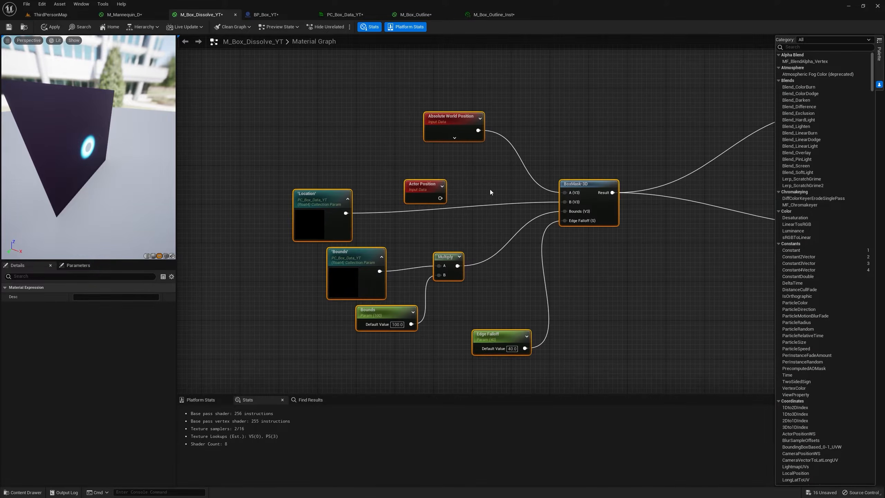
pyautogui.press('1')
pyautogui.click(473, 183)
pyautogui.moveTo(498, 187); pyautogui.dragTo(575, 205)
pyautogui.moveTo(560, 165); pyautogui.dragTo(622, 231, button='right')
pyautogui.moveTo(622, 231); pyautogui.dragTo(645, 262, button='right')
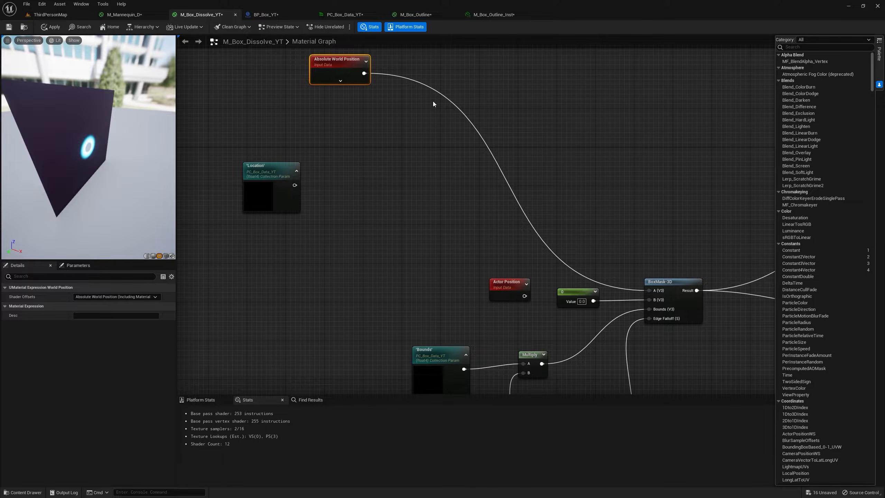
# Place Location and Absolute World Position together and add a Subtract node with Location in A and Absolute World Position in B.
pyautogui.moveTo(433, 106); pyautogui.dragTo(609, 211, button='right')
pyautogui.moveTo(445, 285); pyautogui.dragTo(441, 86)
pyautogui.moveTo(530, 172); pyautogui.dragTo(511, 143)
pyautogui.moveTo(431, 96); pyautogui.dragTo(496, 71)
pyautogui.write('sub')
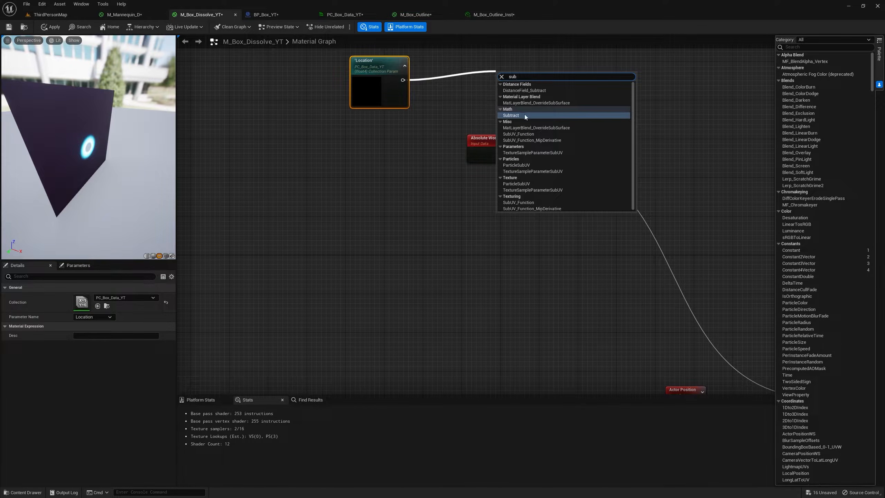
pyautogui.click(524, 115)
pyautogui.moveTo(521, 139); pyautogui.dragTo(484, 112)
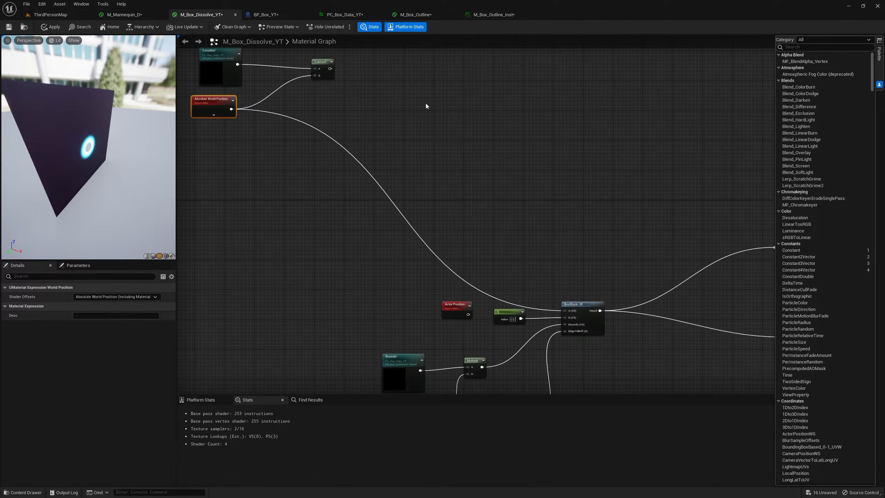
# Connect the Subtract node's output to the A input of BoxMask-3D.
pyautogui.moveTo(383, 83); pyautogui.dragTo(483, 137, button='right')
pyautogui.scroll(2, 434, 127)
pyautogui.moveTo(428, 125); pyautogui.dragTo(646, 386)
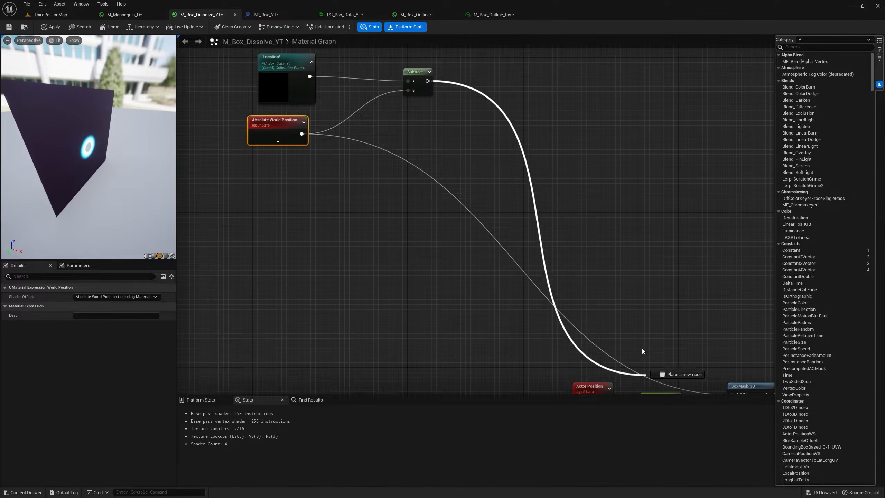
pyautogui.moveTo(646, 386); pyautogui.dragTo(731, 390)
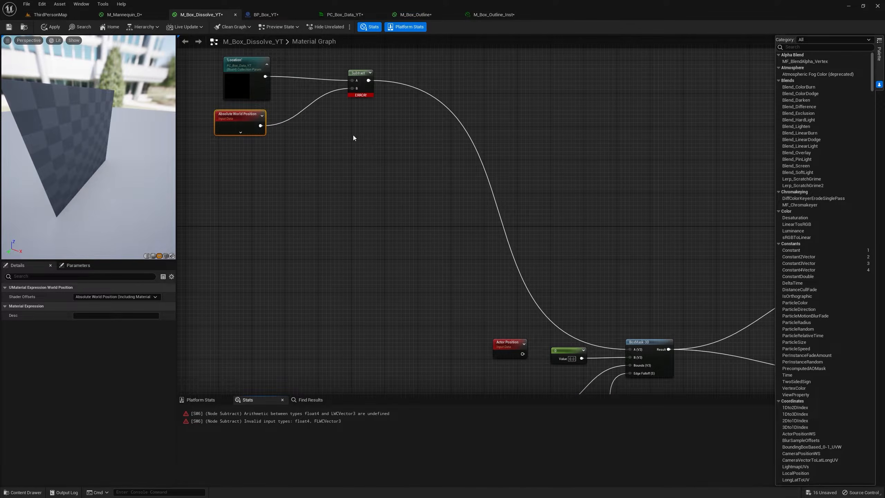
# Insert a ComponentMask with R, G and B enabled between the Location parameter and the Subtract node.
pyautogui.moveTo(354, 138); pyautogui.dragTo(369, 136, button='right')
pyautogui.scroll(2, 383, 126)
pyautogui.moveTo(389, 121); pyautogui.dragTo(388, 97)
pyautogui.write('mask')
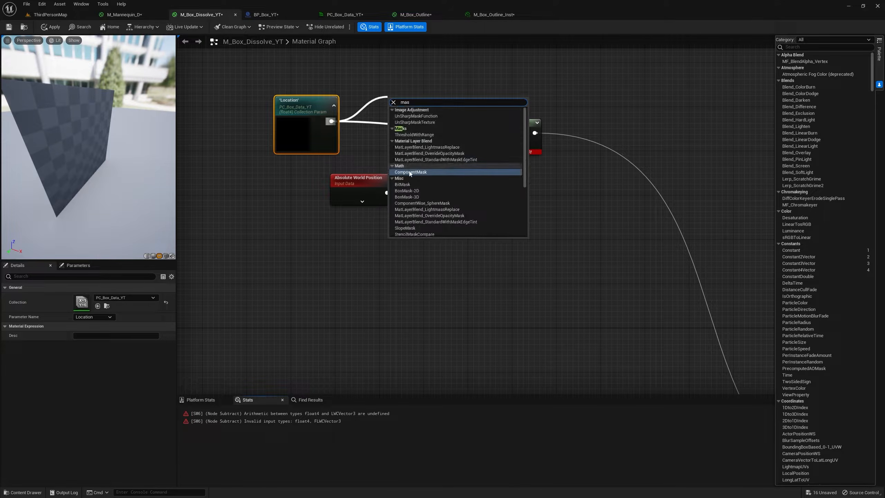
pyautogui.click(413, 172)
pyautogui.click(76, 316)
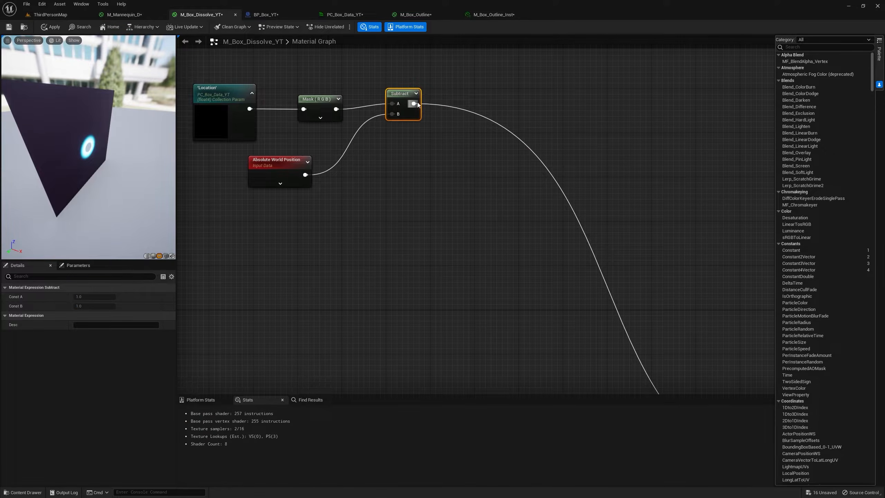
# Add a Dot node with Subtract in A and a copy of the Location collection parameter, switched to X, in B.
pyautogui.moveTo(414, 103); pyautogui.dragTo(476, 147)
pyautogui.write('dot')
pyautogui.press('Return')
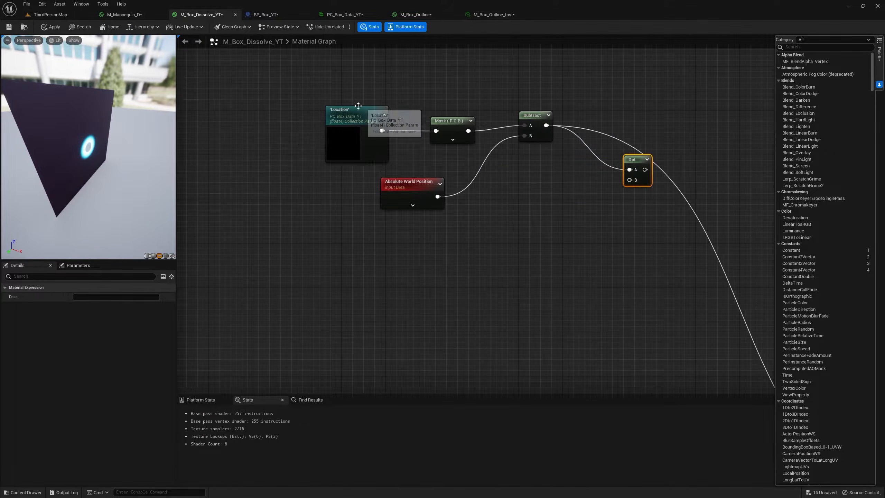
pyautogui.click(93, 317)
pyautogui.click(81, 334)
pyautogui.moveTo(425, 235); pyautogui.dragTo(631, 183)
pyautogui.moveTo(631, 183); pyautogui.dragTo(577, 144, button='right')
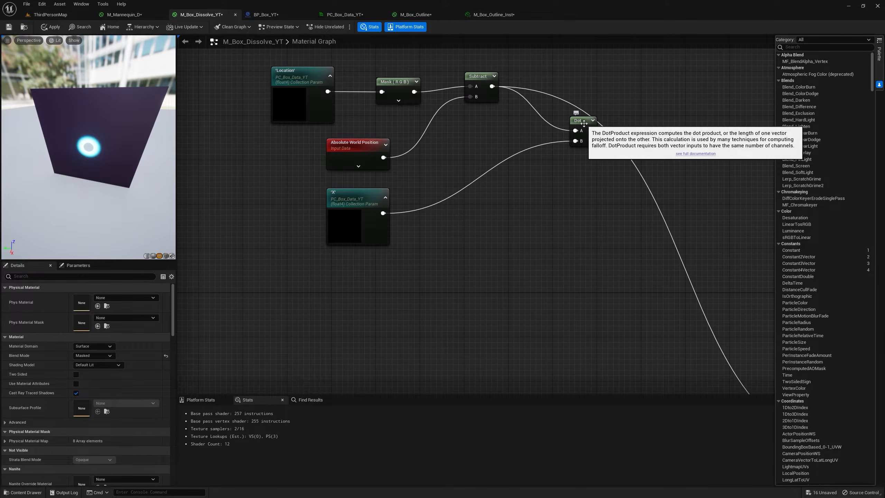
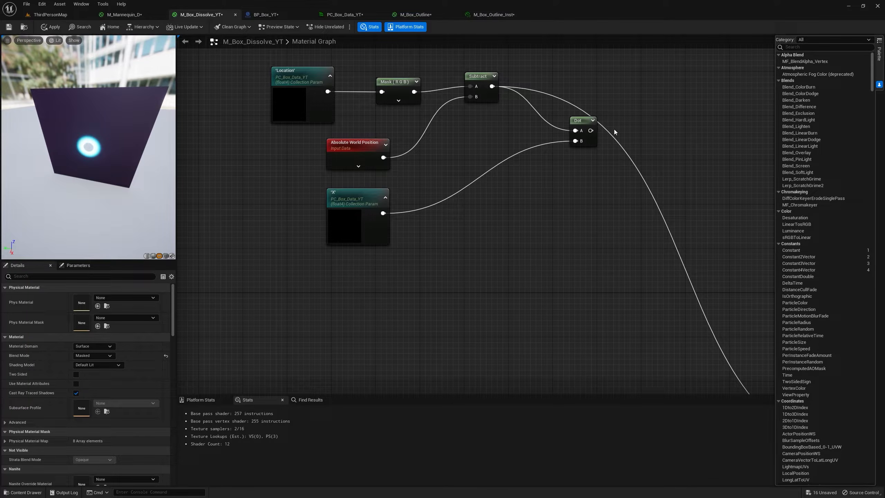
# Duplicate the Dot node and X parameter, switch the copied parameter to Y, and wire Subtract into A and Y into B.
pyautogui.moveTo(553, 146); pyautogui.dragTo(533, 138, button='right')
pyautogui.moveTo(561, 117); pyautogui.dragTo(548, 86)
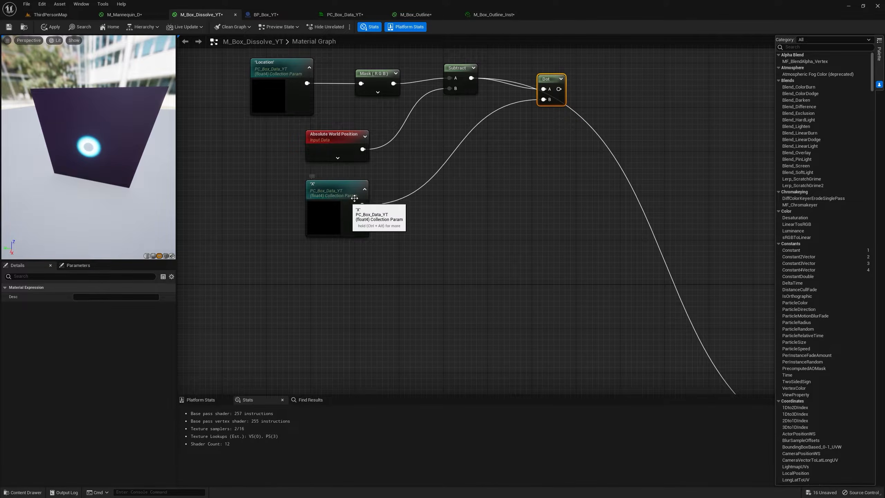
pyautogui.rightClick(549, 84)
pyautogui.click(581, 157)
pyautogui.click(555, 125)
pyautogui.hotkey('ctrl', 'v')
pyautogui.rightClick(349, 196)
pyautogui.click(381, 271)
pyautogui.moveTo(380, 214); pyautogui.dragTo(560, 143)
pyautogui.moveTo(471, 78); pyautogui.dragTo(562, 138)
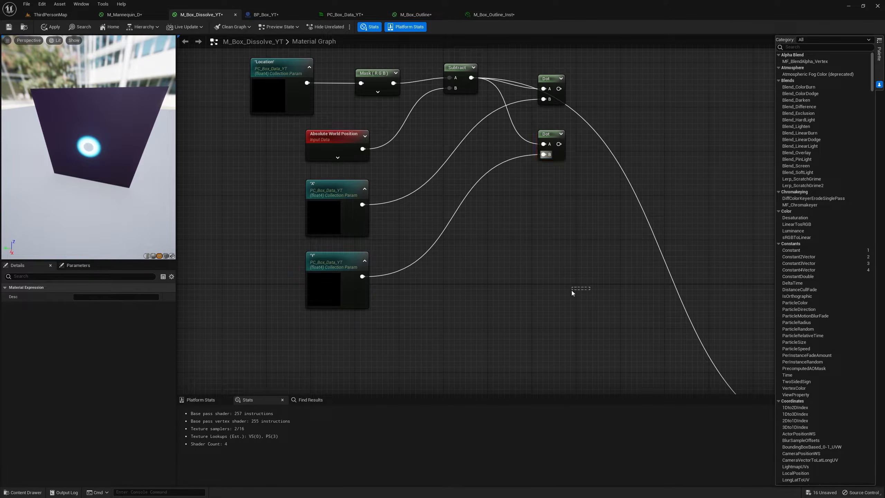
# Duplicate the Y parameter and its Dot node below, and switch the copied collection parameter to Z.
pyautogui.moveTo(478, 267); pyautogui.dragTo(320, 270)
pyautogui.keyDown('ctrl'); pyautogui.click(548, 134); pyautogui.keyUp('ctrl')
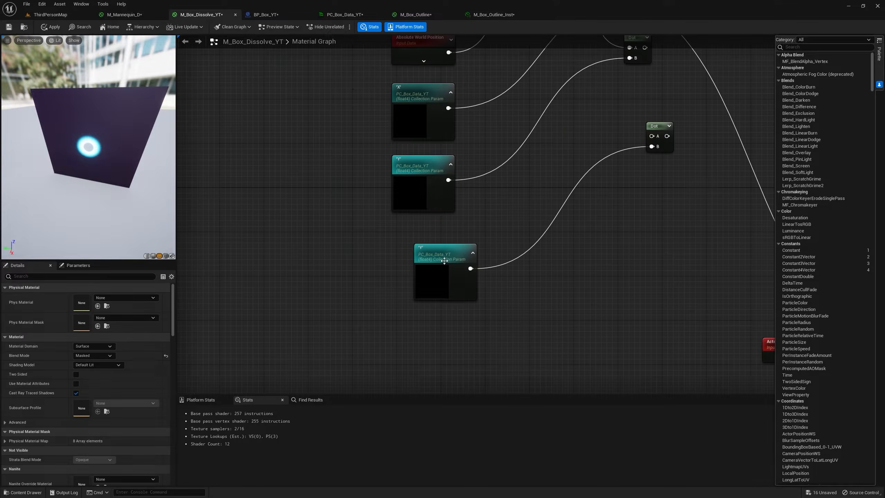
pyautogui.moveTo(446, 260); pyautogui.dragTo(430, 249)
pyautogui.click(103, 317)
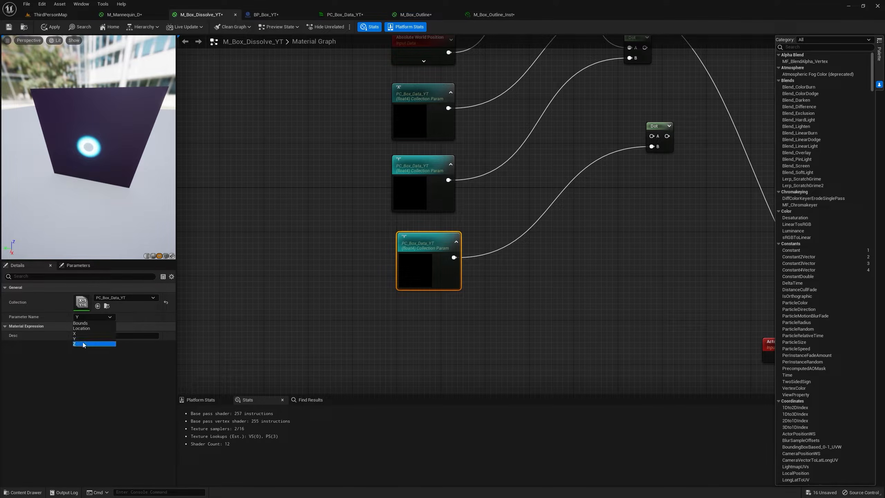
pyautogui.click(83, 341)
# Add a MakeFloat3 node with the first Dot's output feeding X.
pyautogui.moveTo(616, 214); pyautogui.dragTo(451, 302, button='right')
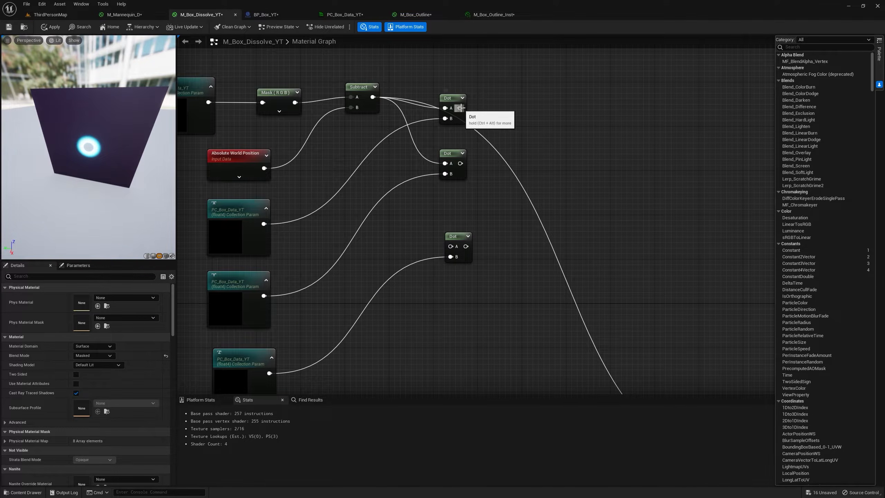
pyautogui.moveTo(460, 108); pyautogui.dragTo(524, 142)
pyautogui.write('make flo')
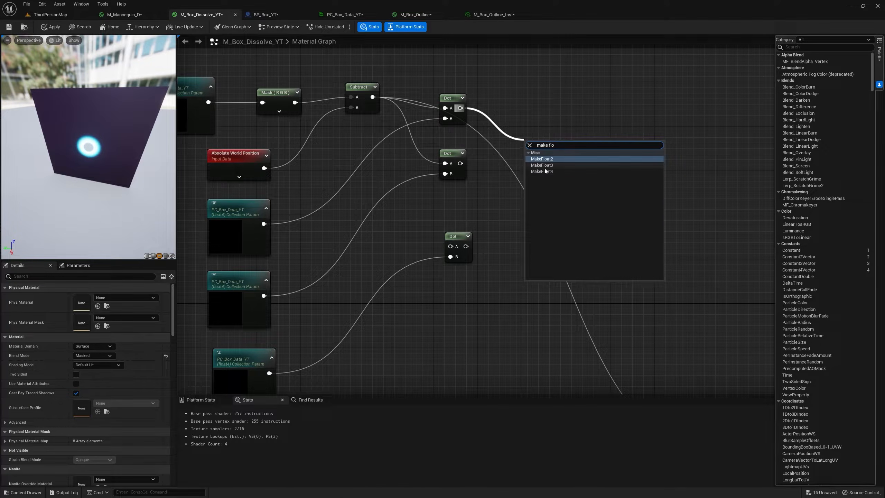
pyautogui.click(543, 166)
pyautogui.moveTo(566, 148); pyautogui.dragTo(567, 161)
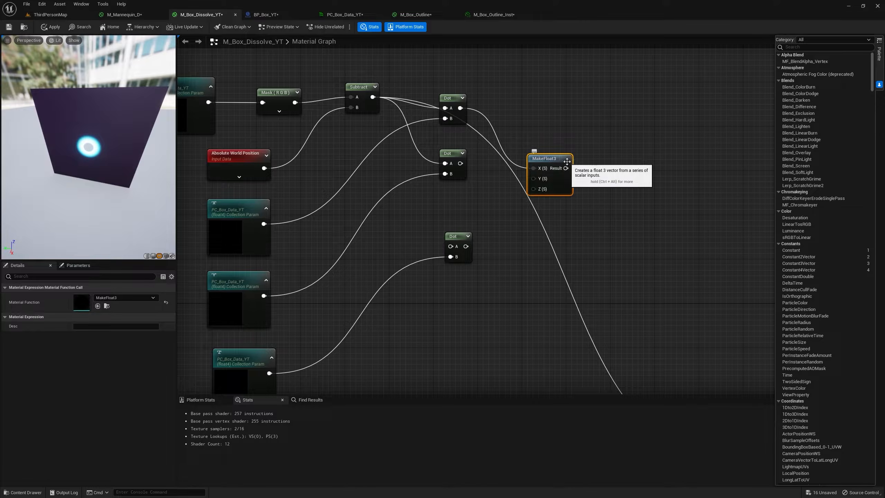
pyautogui.moveTo(562, 155); pyautogui.dragTo(630, 138, button='right')
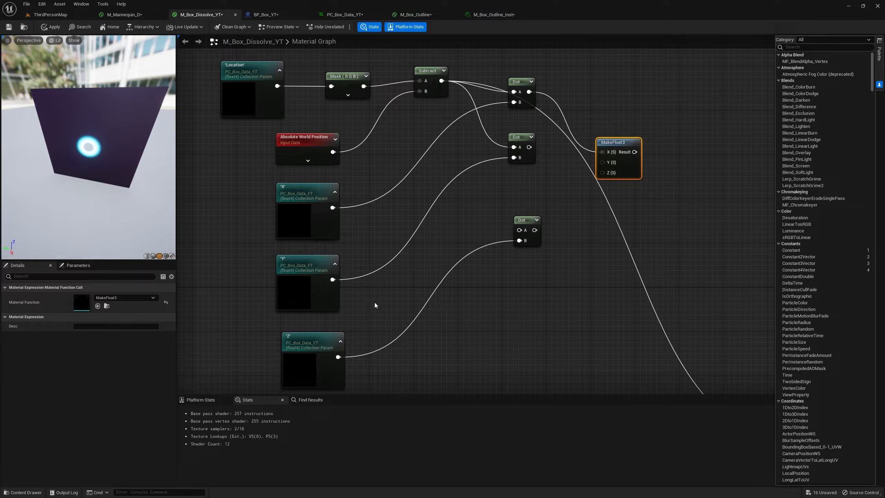
# Connect the second Dot to MakeFloat3's Y, the third Dot to Z, and Subtract to the third Dot's A.
pyautogui.moveTo(529, 147); pyautogui.dragTo(605, 162)
pyautogui.moveTo(616, 143); pyautogui.dragTo(615, 132)
pyautogui.moveTo(535, 230); pyautogui.dragTo(612, 162)
pyautogui.moveTo(489, 171); pyautogui.dragTo(513, 176, button='right')
pyautogui.moveTo(467, 86); pyautogui.dragTo(547, 236)
# Connect the MakeFloat3 result to the A input of BoxMask-3D and apply the material.
pyautogui.moveTo(644, 229); pyautogui.dragTo(416, 178, button='right')
pyautogui.scroll(-2, 472, 174)
pyautogui.moveTo(461, 149); pyautogui.dragTo(493, 135, button='right')
pyautogui.scroll(1, 479, 106)
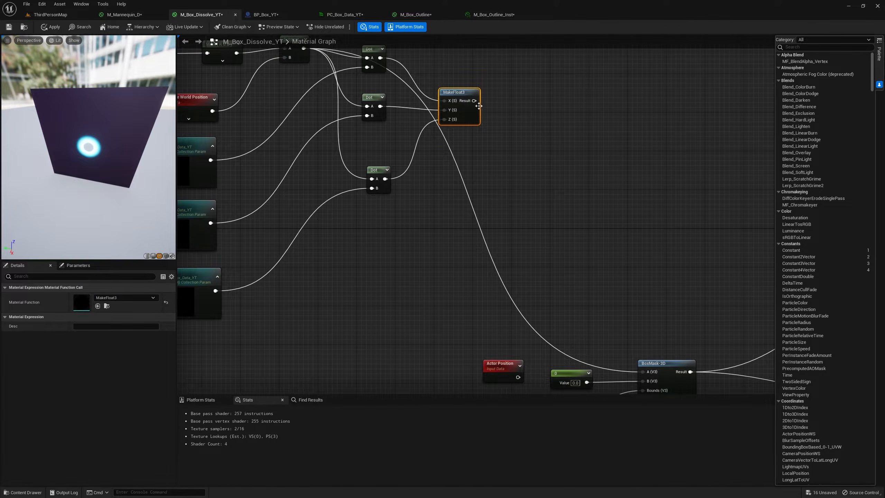
pyautogui.scroll(-2, 482, 117)
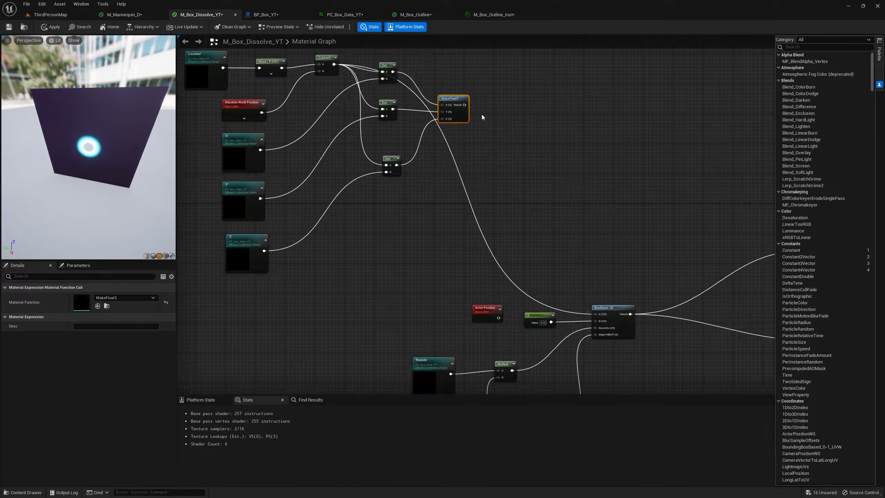
pyautogui.moveTo(464, 105); pyautogui.dragTo(598, 315)
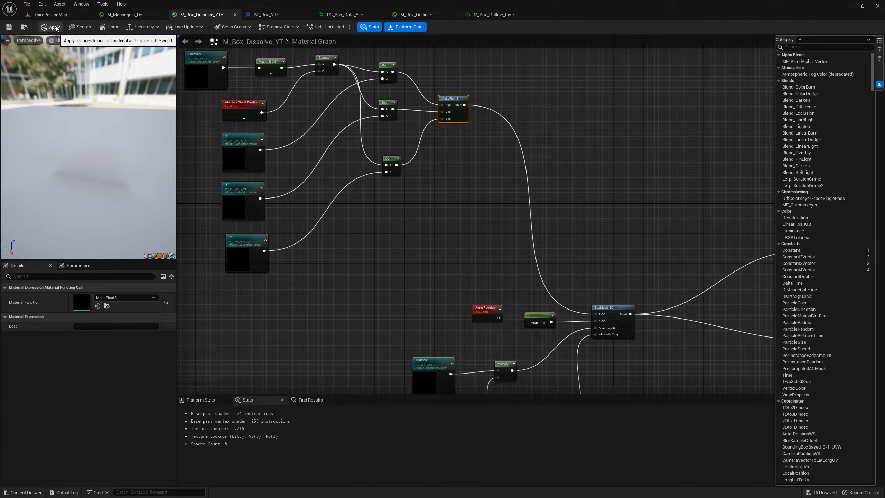
pyautogui.click(56, 27)
# In the BP_Box_YT construction script, add a Cube reference with a Get Forward Vector node connected to it.
pyautogui.click(265, 14)
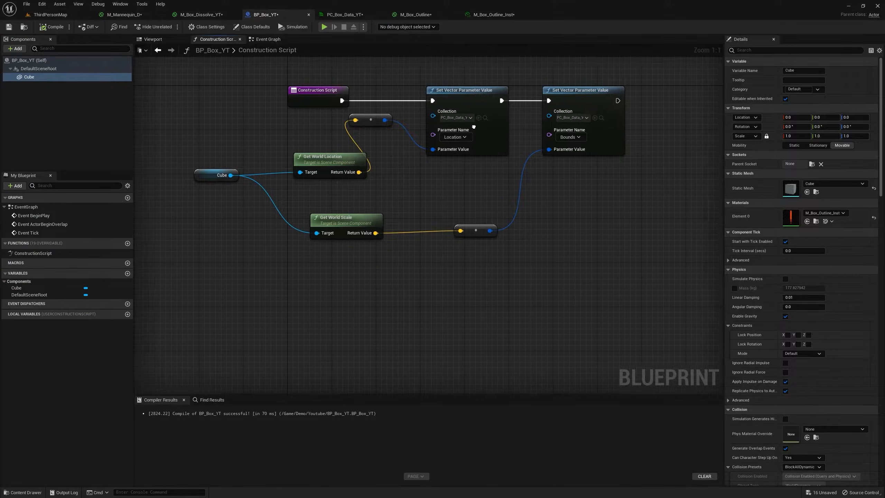
pyautogui.moveTo(474, 127); pyautogui.dragTo(347, 147, button='right')
pyautogui.moveTo(29, 77); pyautogui.dragTo(507, 216)
pyautogui.write('get forwa')
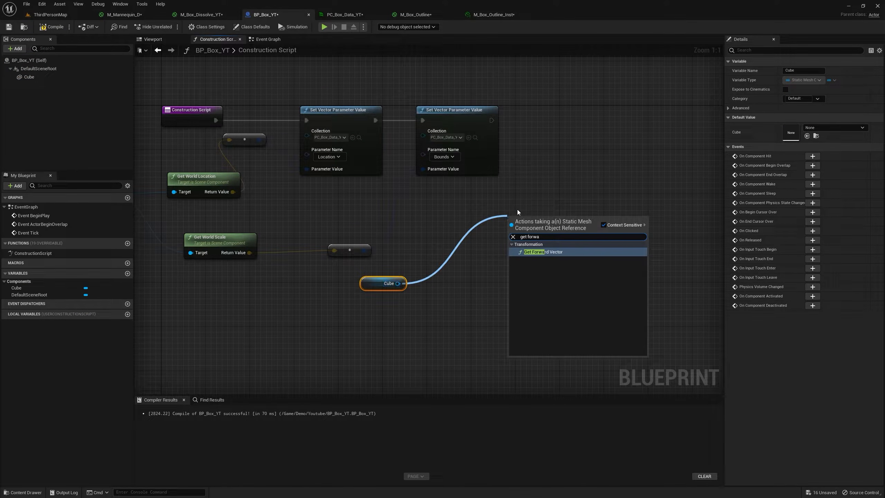
pyautogui.press('Return')
# Duplicate the Bounds Set Vector Parameter Value node, chain it after Bounds, set it to X, and feed it the forward vector.
pyautogui.rightClick(460, 111)
pyautogui.click(484, 144)
pyautogui.moveTo(516, 120); pyautogui.dragTo(616, 131)
pyautogui.click(631, 168)
pyautogui.click(637, 195)
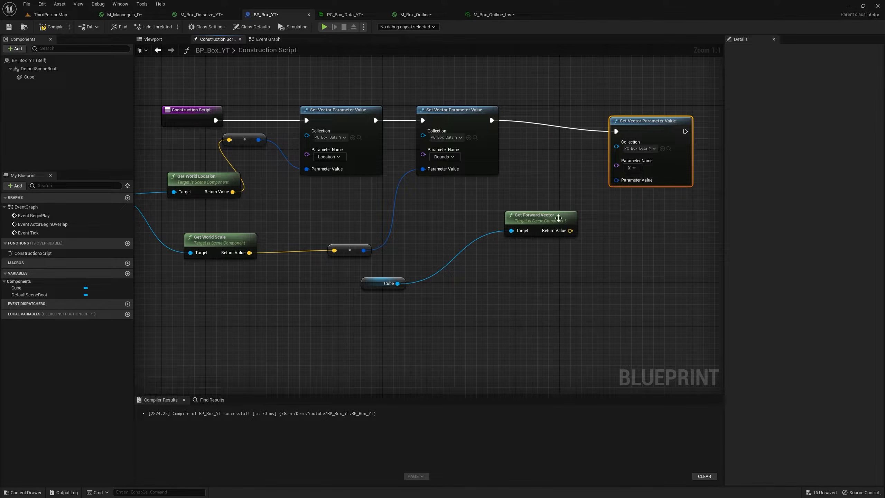
pyautogui.moveTo(561, 218); pyautogui.dragTo(523, 224)
# Duplicate the X Set Vector Parameter Value node, chain the copy after it, and set its parameter name to Y.
pyautogui.rightClick(542, 111)
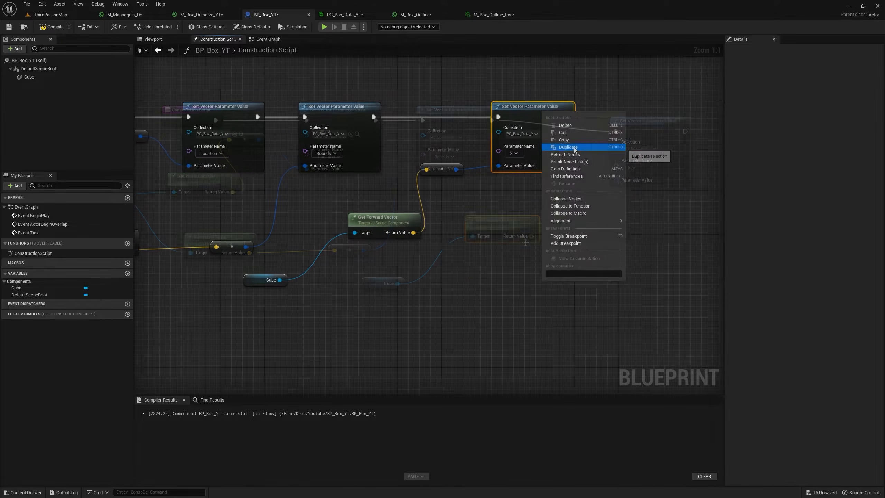
pyautogui.click(572, 147)
pyautogui.moveTo(592, 114); pyautogui.dragTo(612, 118)
pyautogui.click(619, 153)
pyautogui.click(621, 186)
pyautogui.moveTo(644, 174); pyautogui.dragTo(550, 175, button='right')
# Duplicate the Y Set Vector Parameter Value node, chain the copy after it, and set its parameter name to Z.
pyautogui.rightClick(549, 111)
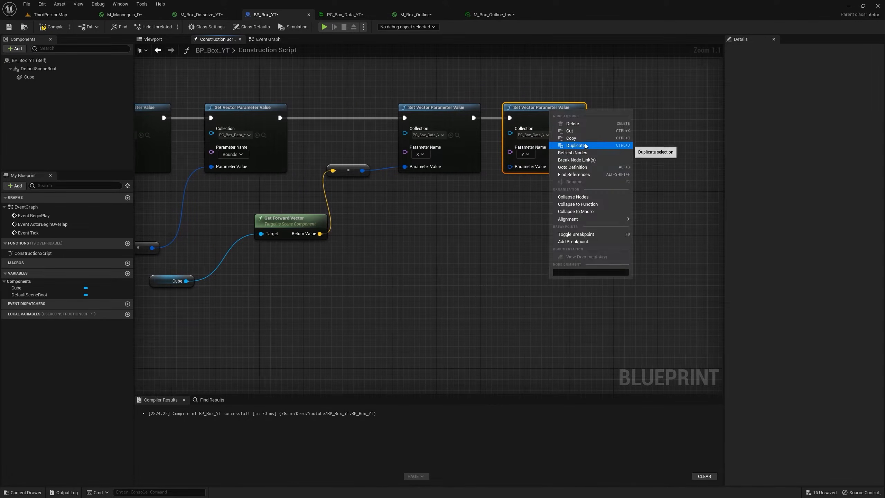
pyautogui.click(585, 146)
pyautogui.moveTo(453, 225); pyautogui.dragTo(636, 111)
pyautogui.moveTo(578, 118); pyautogui.dragTo(615, 113)
pyautogui.click(630, 148)
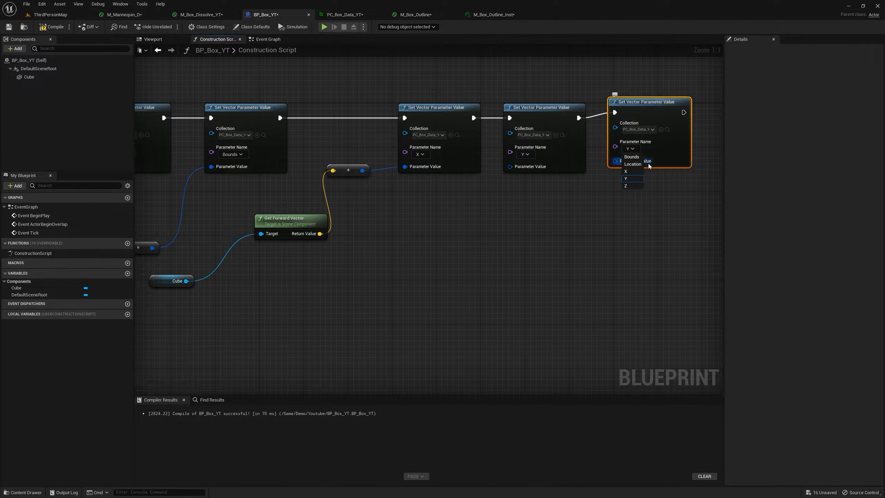
# Add a Get Right Vector node to the Cube reference and feed its output into the Y parameter value.
pyautogui.moveTo(249, 279); pyautogui.dragTo(330, 251, button='right')
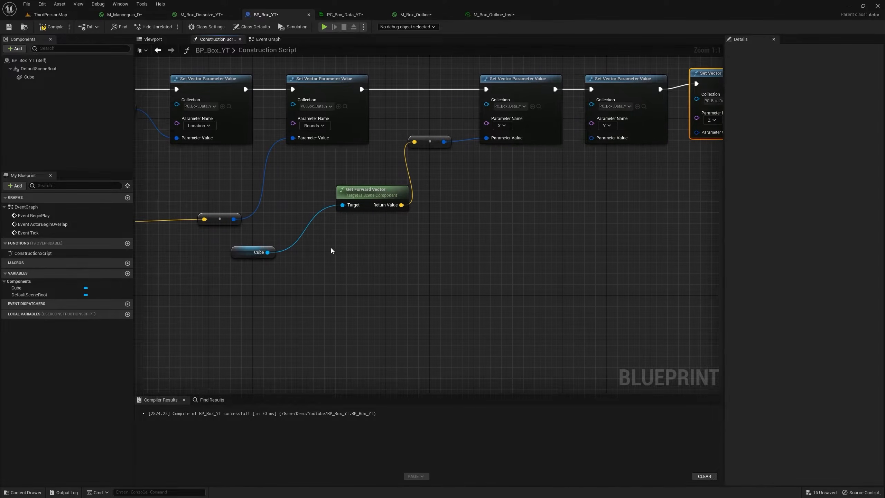
pyautogui.moveTo(273, 251); pyautogui.dragTo(395, 225)
pyautogui.write('get')
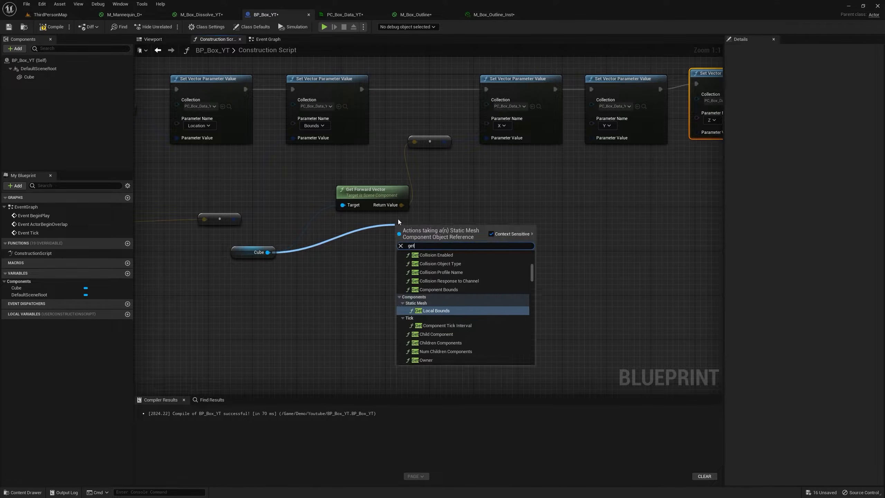
pyautogui.write(' right')
pyautogui.press('Return')
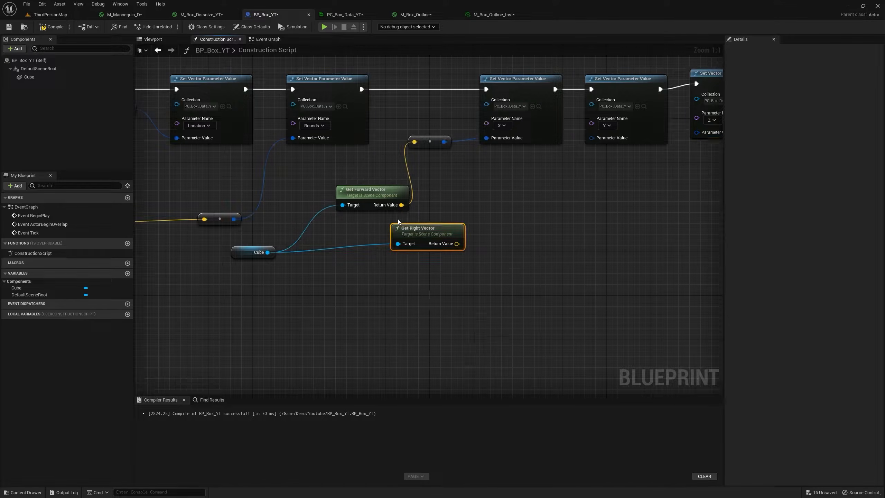
# Add a Get Up Vector node from Cube, feed it into the Z parameter value, and compile the blueprint.
pyautogui.moveTo(271, 242); pyautogui.dragTo(465, 271)
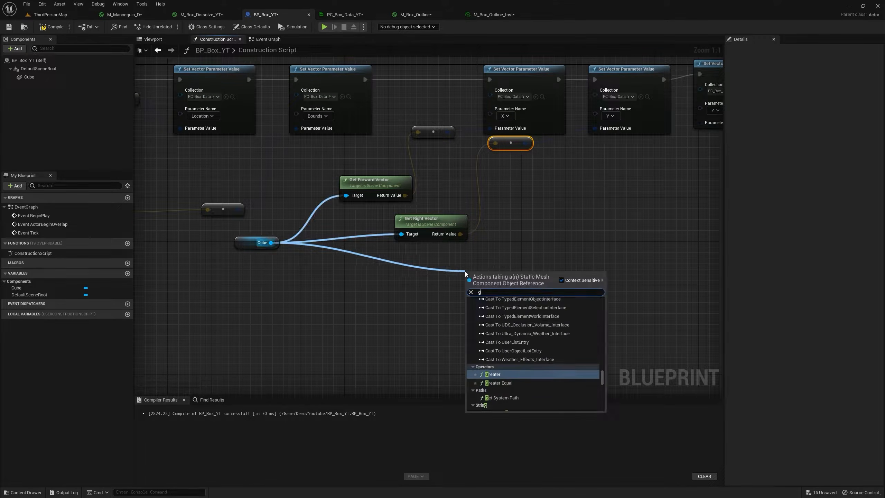
pyautogui.write('get up')
pyautogui.press('Return')
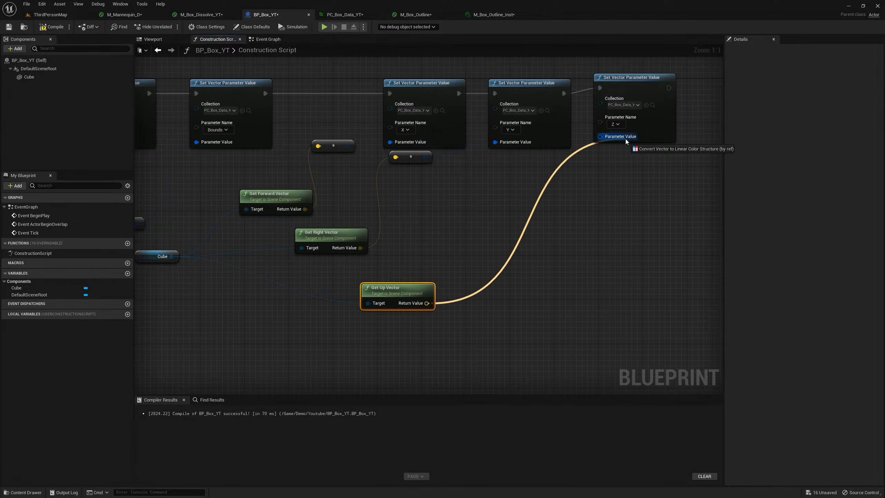
pyautogui.click(53, 28)
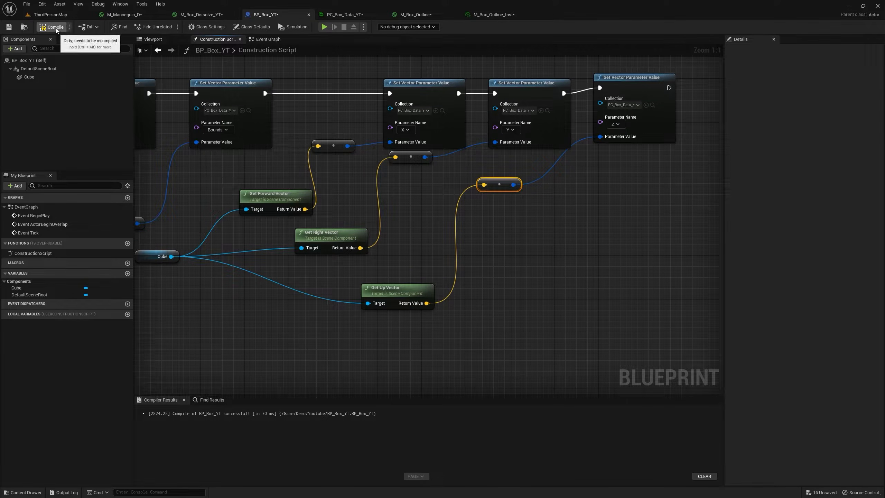
# Rotate BP_Box_YT in ThirdPersonMap to test whether the dissolve on the capsule follows its rotation.
pyautogui.click(50, 14)
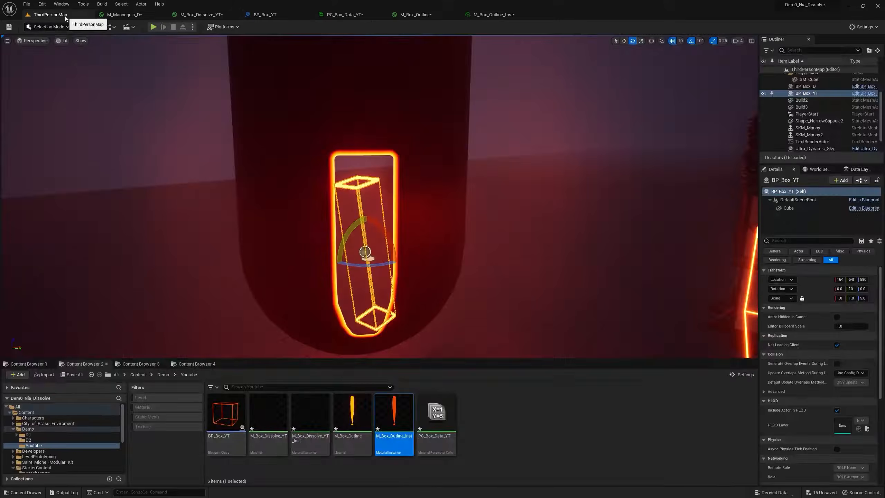
pyautogui.moveTo(366, 266); pyautogui.dragTo(295, 265)
pyautogui.moveTo(343, 232); pyautogui.dragTo(376, 213)
pyautogui.moveTo(376, 212); pyautogui.dragTo(314, 213, button='right')
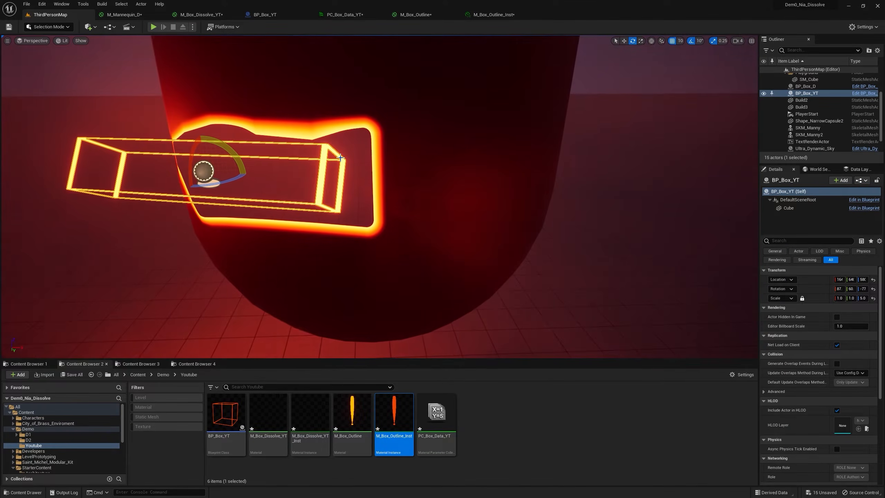
# Delete the placed BP_Box_YT and drop a fresh instance into the level by the capsule.
pyautogui.press('Delete')
pyautogui.scroll(-5, 272, 237)
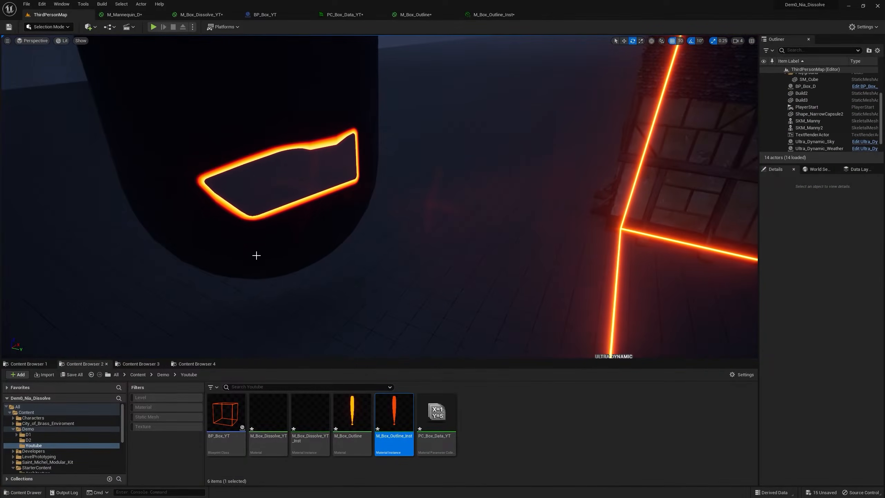
pyautogui.moveTo(226, 414); pyautogui.dragTo(391, 338)
# Scale the new box to about 3.2, 7.7 and 14, and move it against the capsule.
pyautogui.press('r')
pyautogui.moveTo(359, 264); pyautogui.dragTo(372, 253)
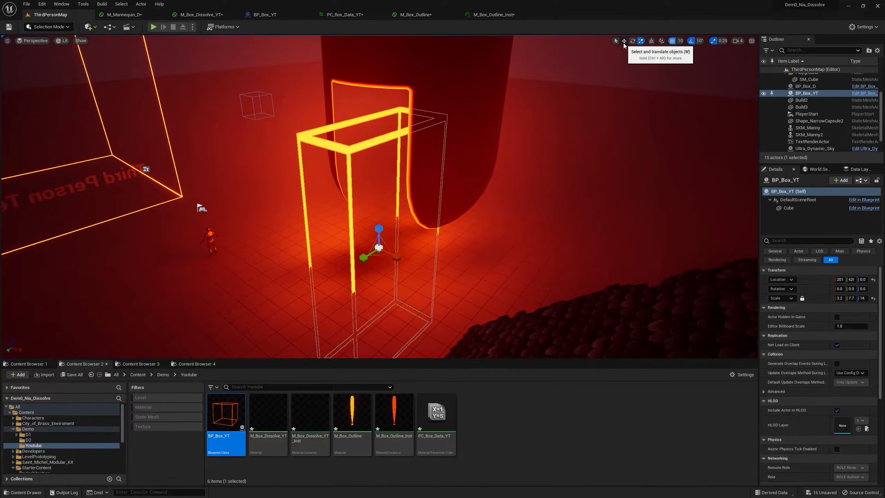
pyautogui.click(624, 40)
pyautogui.moveTo(379, 226); pyautogui.dragTo(378, 87)
pyautogui.moveTo(378, 87); pyautogui.dragTo(363, 112, button='right')
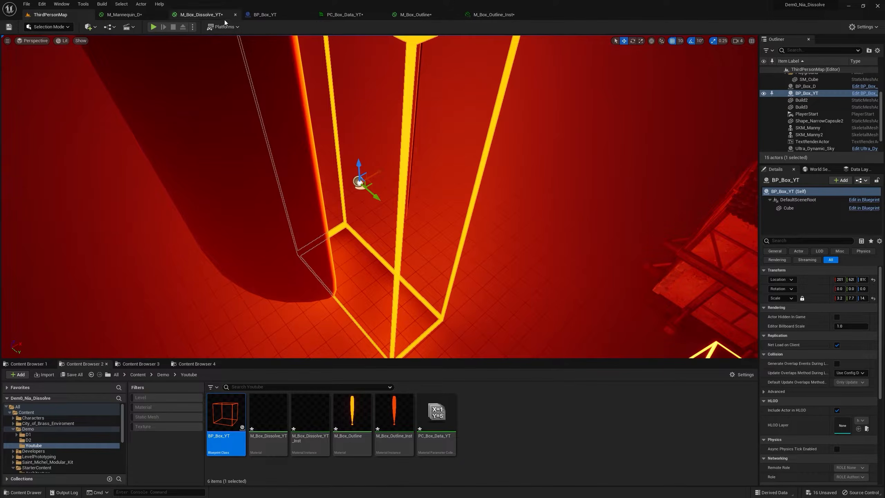
# Enable Two Sided on M_Box_Dissolve_YT and apply the material.
pyautogui.click(224, 16)
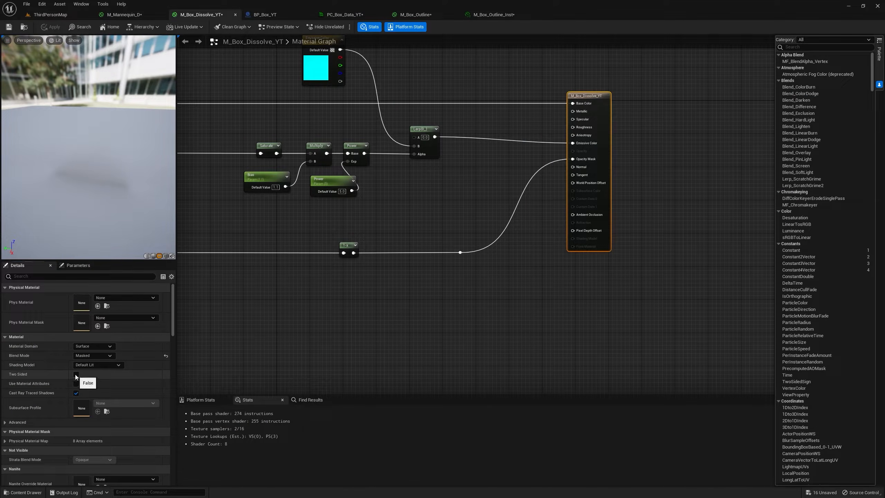
pyautogui.click(75, 374)
pyautogui.click(64, 22)
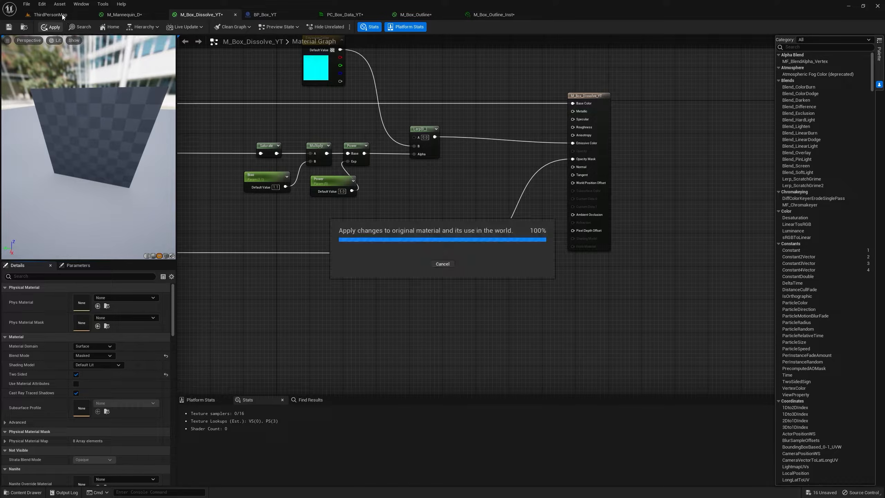
# Move BP_Box_YT in ThirdPersonMap so it cuts into the capsule.
pyautogui.click(63, 14)
pyautogui.moveTo(431, 235)
pyautogui.mouseDown(button='right')
pyautogui.moveTo(460, 227)
pyautogui.moveTo(430, 235)
pyautogui.mouseUp(button='right')
pyautogui.moveTo(434, 290); pyautogui.dragTo(393, 261)
# Test rotating the box in the capsule and rescale it to about 15, 7.7 and 6.
pyautogui.click(632, 42)
pyautogui.scroll(-4, 387, 244)
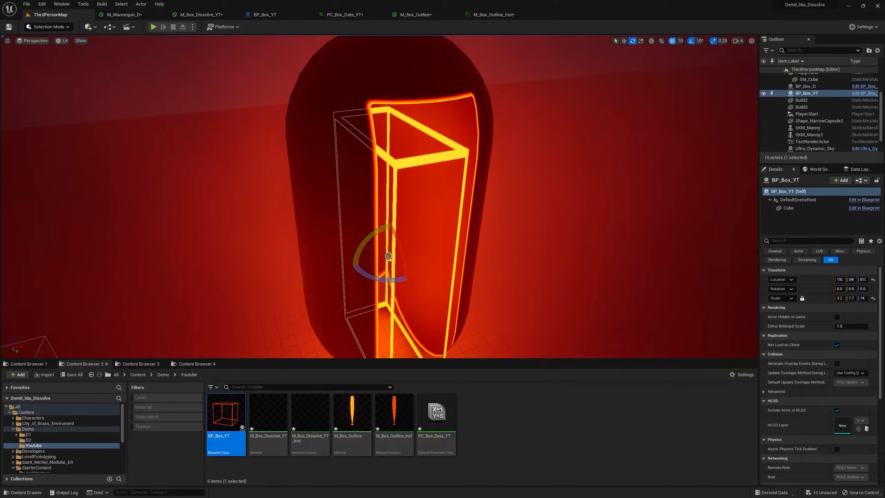
pyautogui.moveTo(364, 228); pyautogui.dragTo(386, 213)
pyautogui.moveTo(414, 261); pyautogui.dragTo(388, 255)
pyautogui.click(640, 42)
pyautogui.moveTo(388, 255); pyautogui.dragTo(425, 259, button='right')
# Open M_Box_Outline_Inst and its parent material M_Box_Outline to check the outline color setup.
pyautogui.click(394, 419)
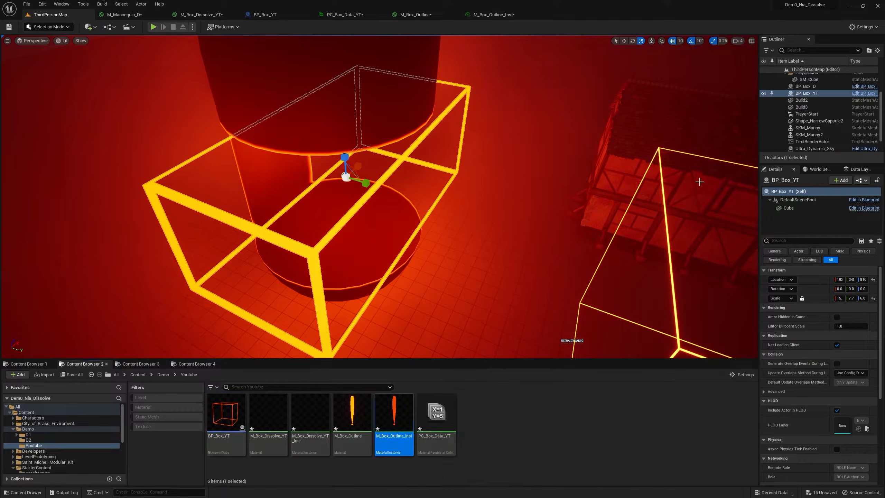
pyautogui.doubleClick(391, 405)
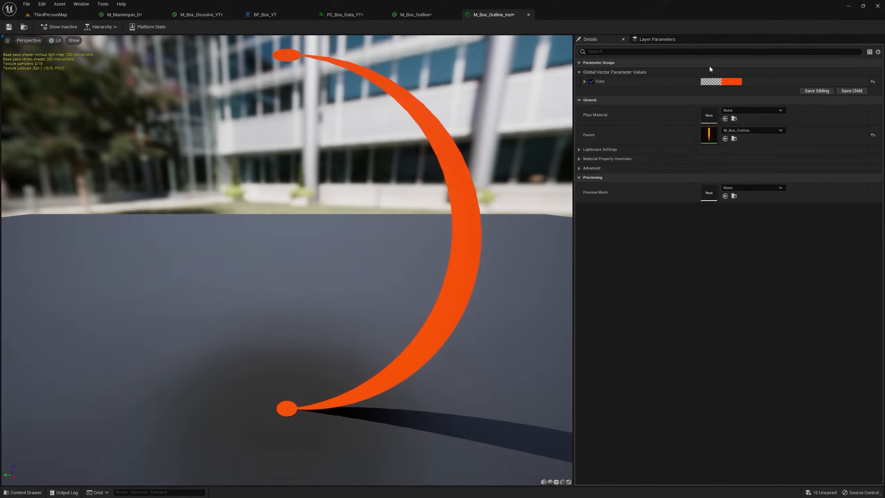
pyautogui.click(416, 15)
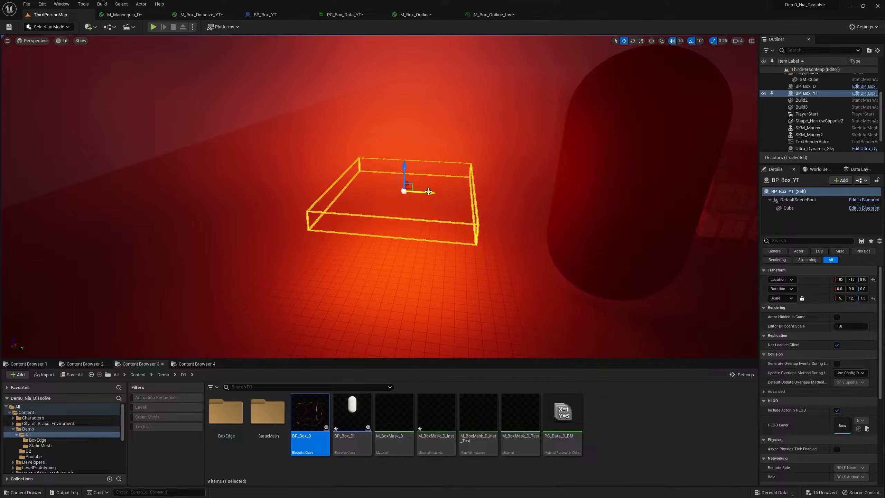
# In M_Box_Outline, multiply Color by the Power output, connect the result to Emissive Color, and apply the material.
pyautogui.click(418, 18)
pyautogui.moveTo(565, 138); pyautogui.dragTo(565, 117)
pyautogui.moveTo(457, 204); pyautogui.dragTo(479, 181, button='right')
pyautogui.moveTo(594, 104); pyautogui.dragTo(640, 172)
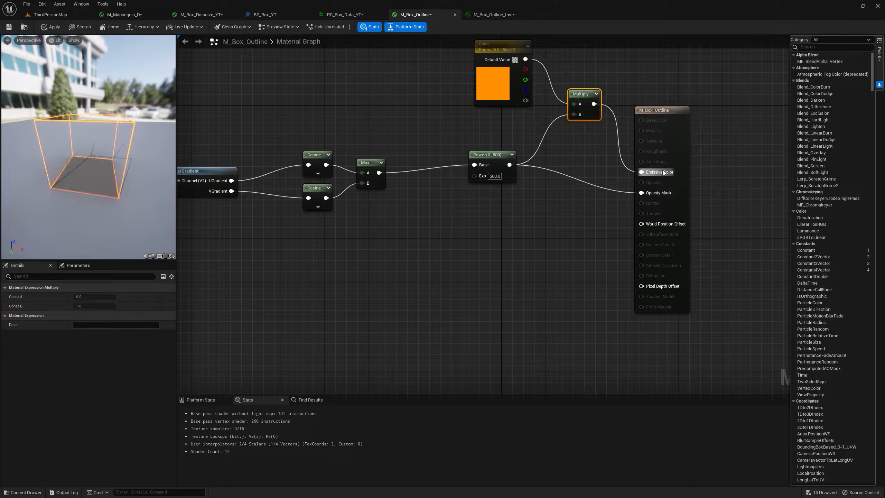
# Move BP_Box_YT through the capsule in ThirdPersonMap to check the outline glow and dissolve.
pyautogui.click(69, 15)
pyautogui.moveTo(431, 191); pyautogui.dragTo(626, 210)
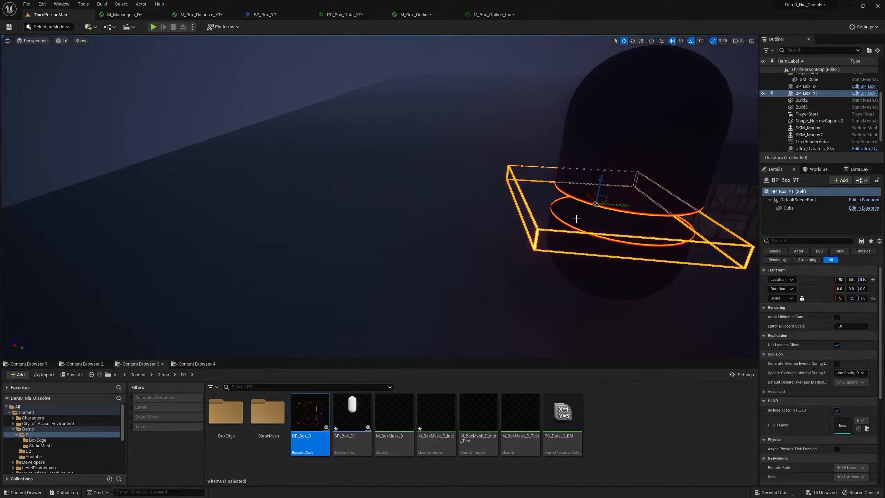
pyautogui.moveTo(576, 219); pyautogui.dragTo(619, 221, button='right')
pyautogui.moveTo(619, 221); pyautogui.dragTo(610, 219, button='right')
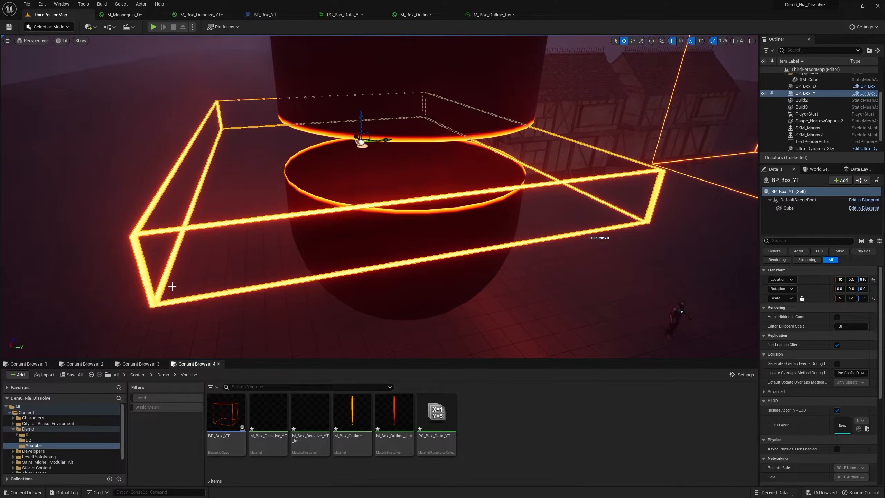
# Add the T_Fire_Tiled_D texture from the StarterContent Textures folder as a Texture Sample in M_Box_Dissolve_YT.
pyautogui.click(29, 364)
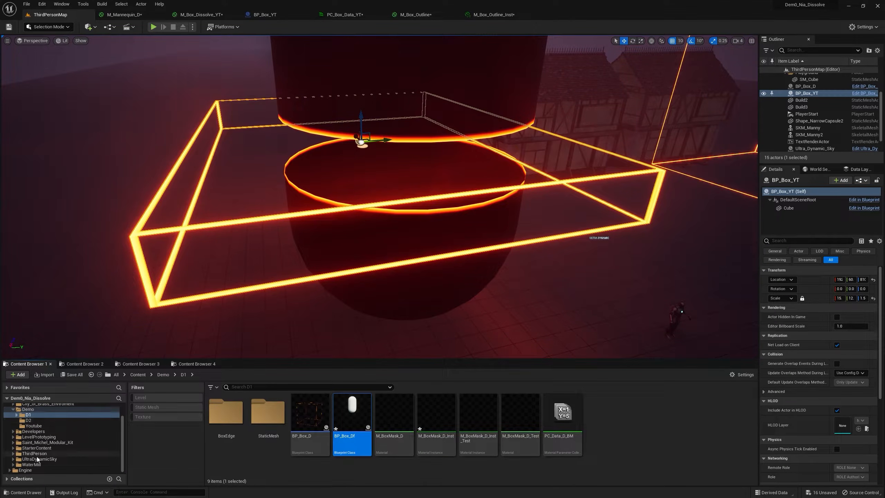
pyautogui.click(44, 448)
pyautogui.doubleClick(603, 412)
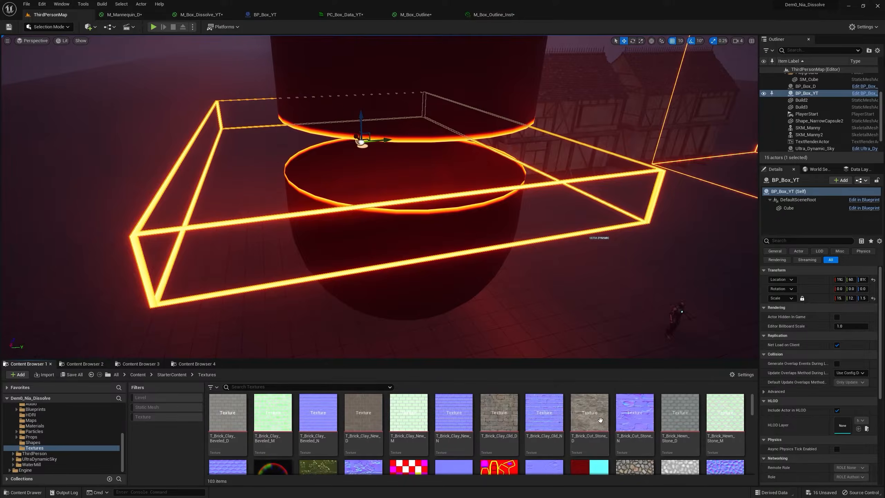
pyautogui.scroll(-3, 536, 421)
pyautogui.moveTo(588, 413); pyautogui.dragTo(505, 73)
pyautogui.moveTo(319, 32); pyautogui.dragTo(368, 94)
pyautogui.moveTo(651, 121); pyautogui.dragTo(620, 100)
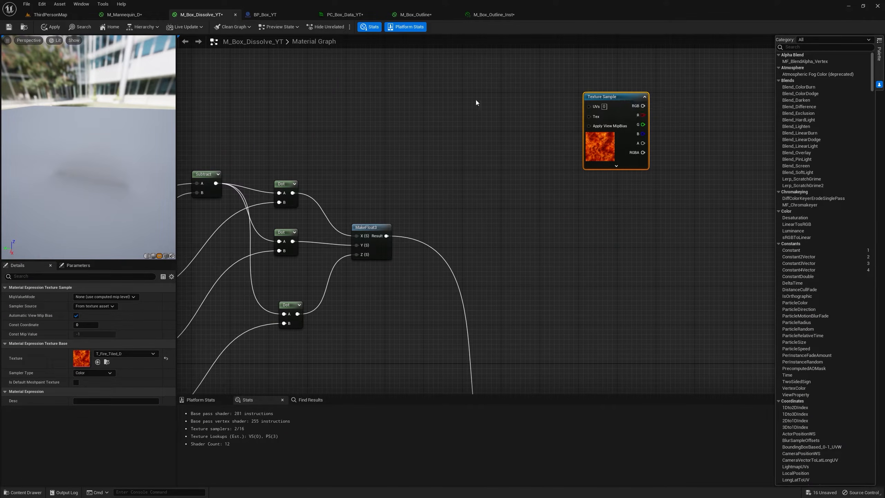
# Feed the fire Texture Sample's UVs with a TexCoord multiplied by a new scalar parameter named Tiling with default value 1.
pyautogui.click(439, 96)
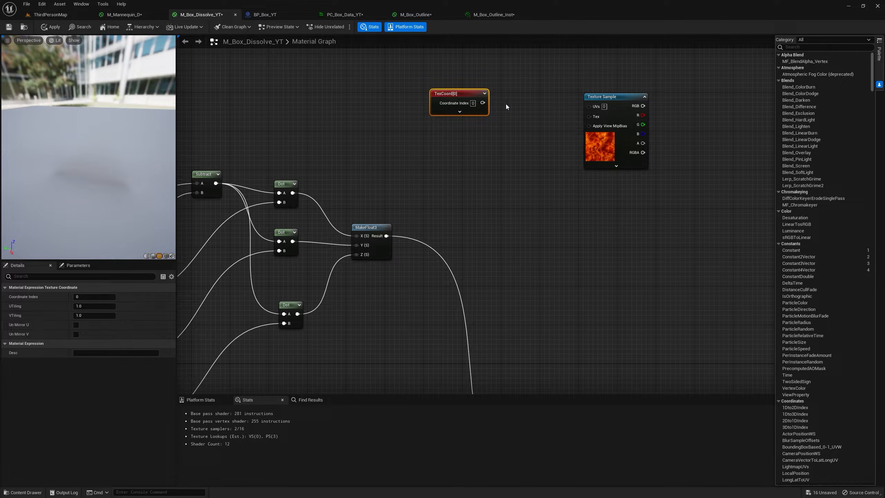
pyautogui.click(515, 98)
pyautogui.moveTo(523, 108); pyautogui.dragTo(595, 107)
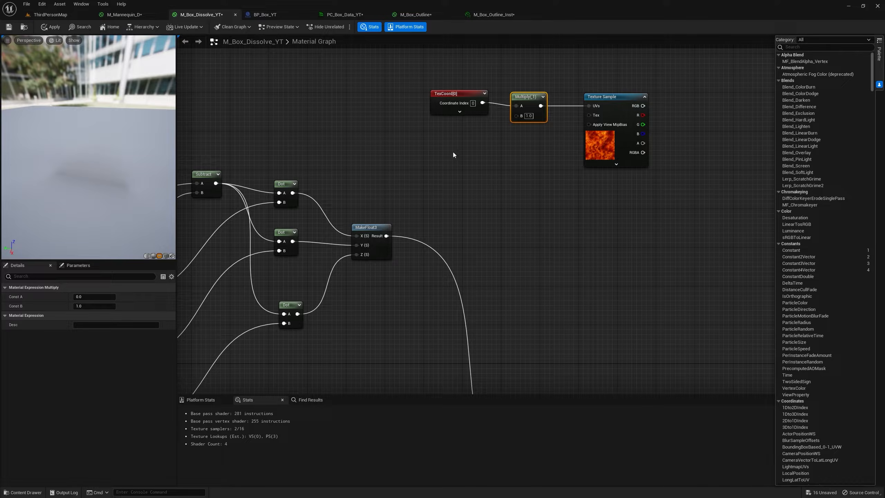
pyautogui.click(451, 150)
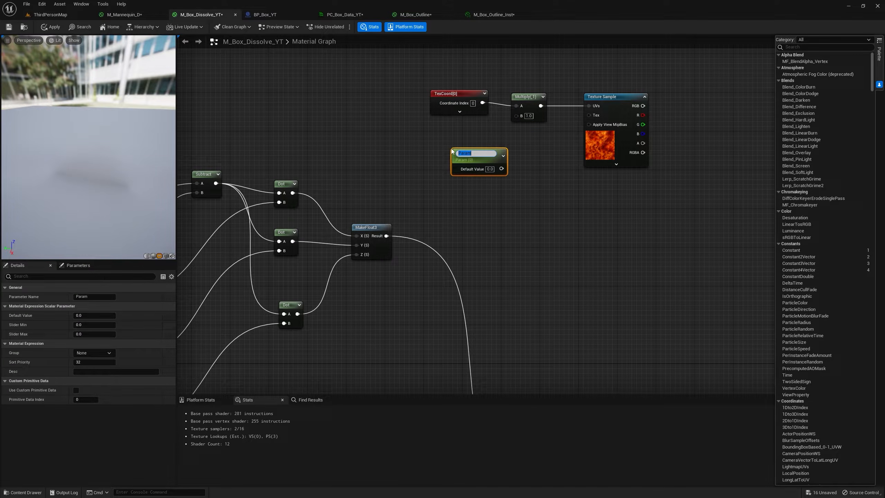
pyautogui.moveTo(501, 167); pyautogui.dragTo(518, 116)
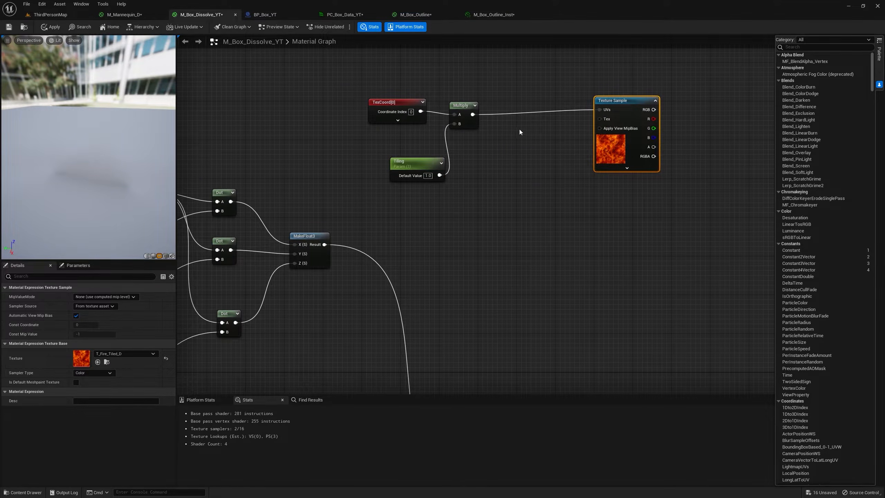
pyautogui.click(523, 134)
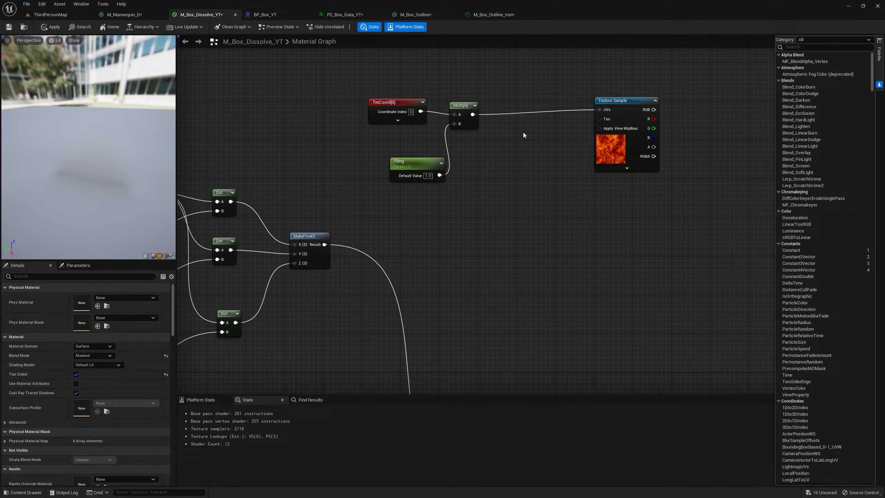
# Insert a Panner with speed X 0.1 and Y 0.25 between the tiling Multiply and the Texture Sample UVs.
pyautogui.click(523, 132)
pyautogui.moveTo(529, 131); pyautogui.dragTo(613, 109)
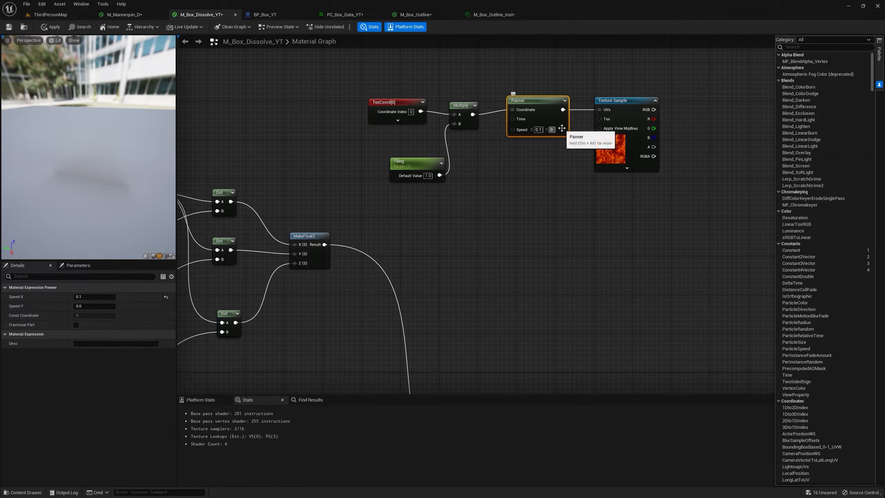
pyautogui.write('25')
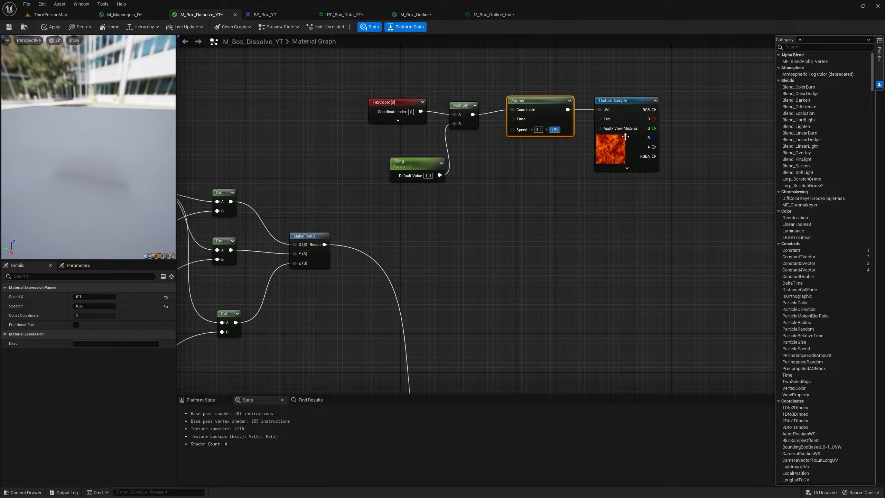
pyautogui.moveTo(628, 104); pyautogui.dragTo(628, 99)
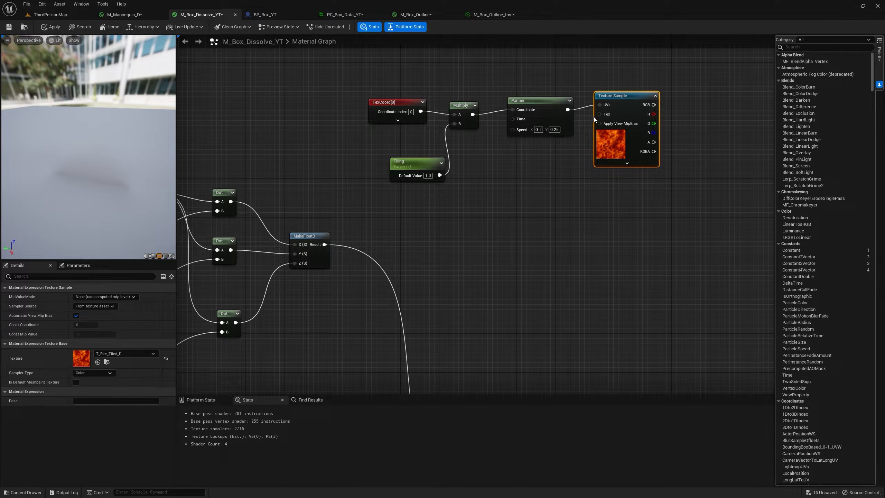
# Preview the fire Texture Sample and its red channel through a temporary Multiply node, and remove the preview.
pyautogui.rightClick(640, 100)
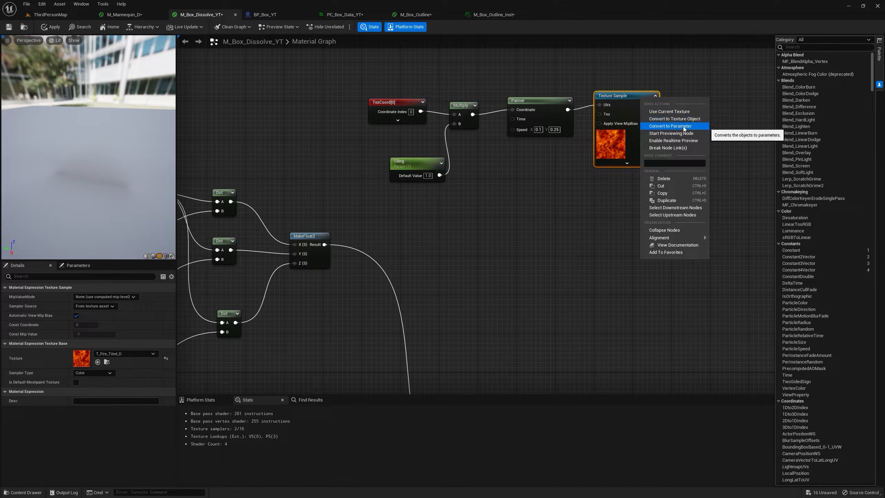
pyautogui.click(670, 133)
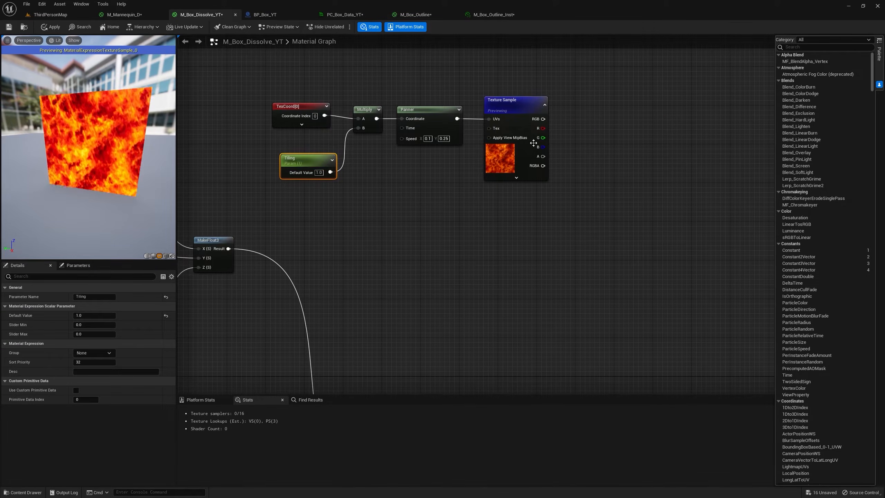
pyautogui.moveTo(543, 128); pyautogui.dragTo(594, 127)
pyautogui.click(600, 96)
pyautogui.press('m')
pyautogui.click(589, 114)
pyautogui.press('space')
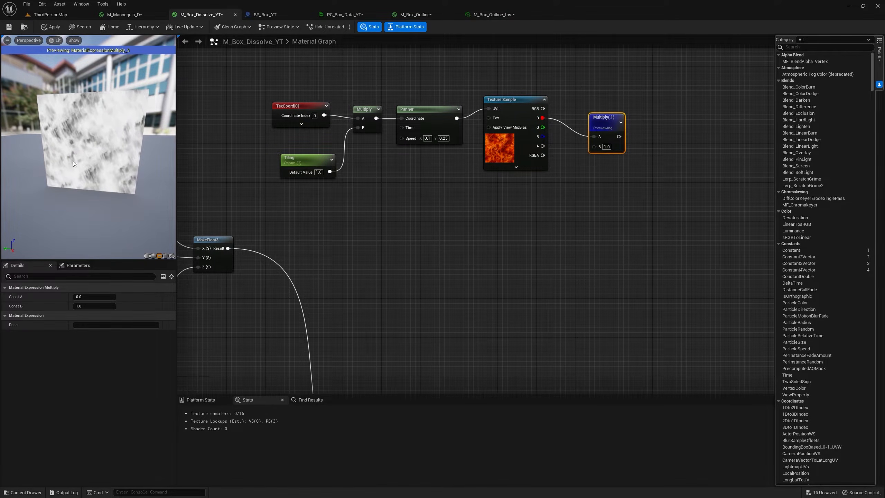
pyautogui.scroll(-1, 635, 167)
pyautogui.moveTo(635, 167); pyautogui.dragTo(458, 111, button='right')
pyautogui.click(471, 308)
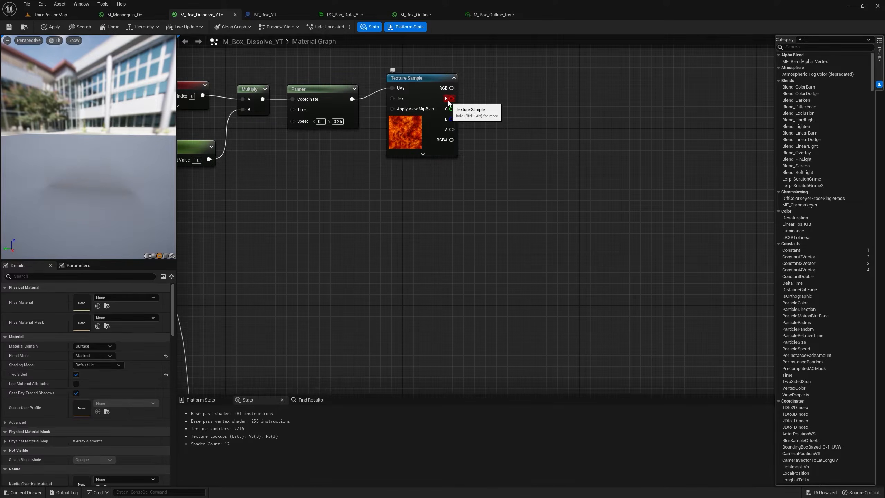
# Add a Subtract node fed by the fire Texture Sample's red channel.
pyautogui.moveTo(449, 101); pyautogui.dragTo(527, 87)
pyautogui.write('sub')
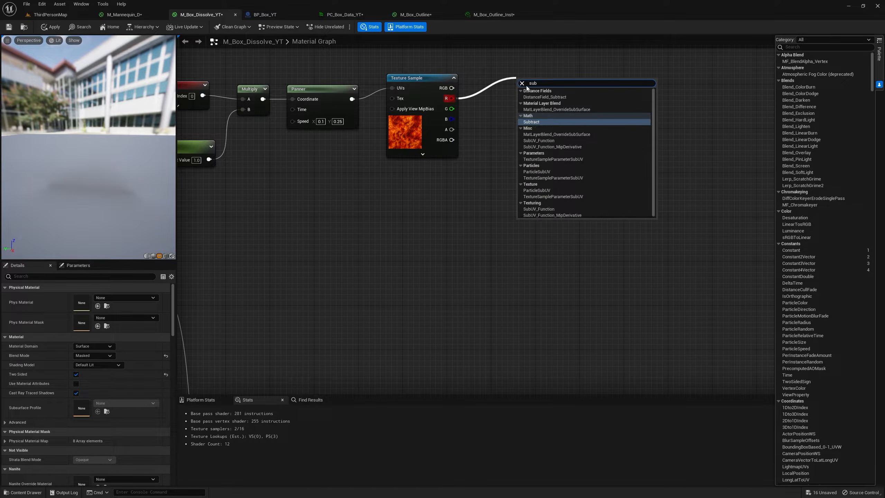
pyautogui.press('Return')
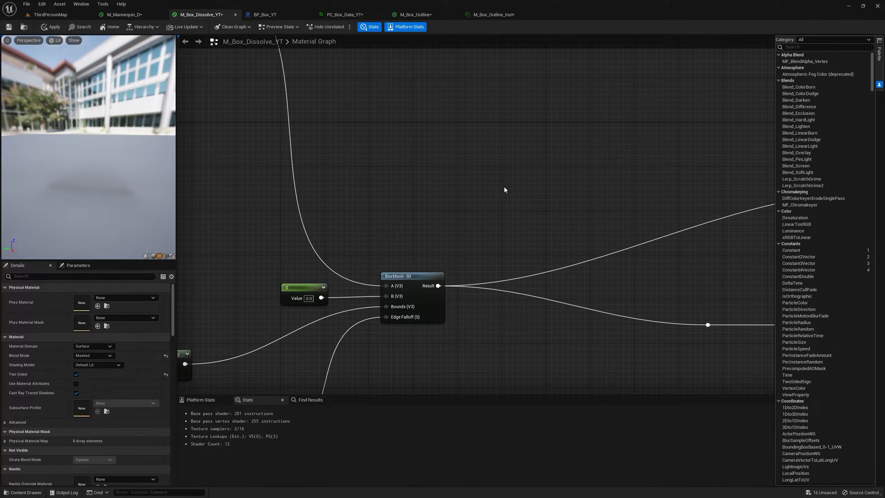
# Multiply the BoxMask-3D Result by 2 and subtract 1 from it with a Subtract node aligned beside the Multiply.
pyautogui.click(504, 187)
pyautogui.moveTo(438, 285); pyautogui.dragTo(509, 199)
pyautogui.click(524, 210)
pyautogui.write('2')
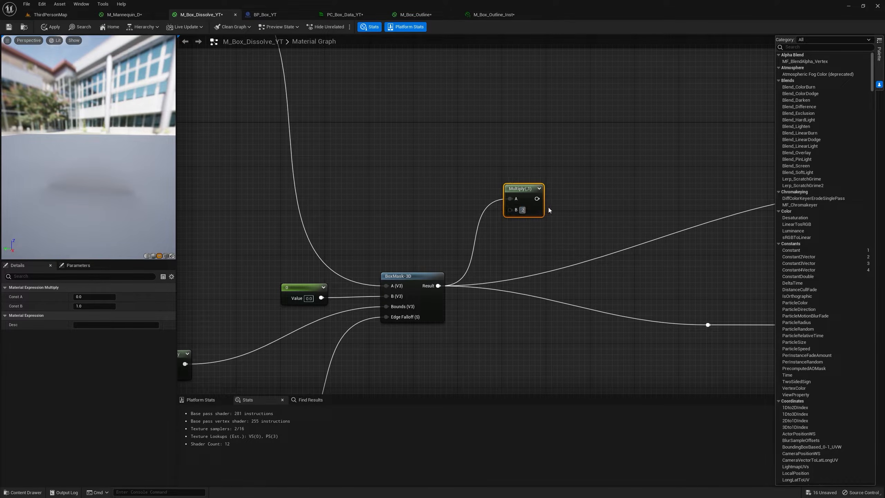
pyautogui.scroll(-3, 543, 208)
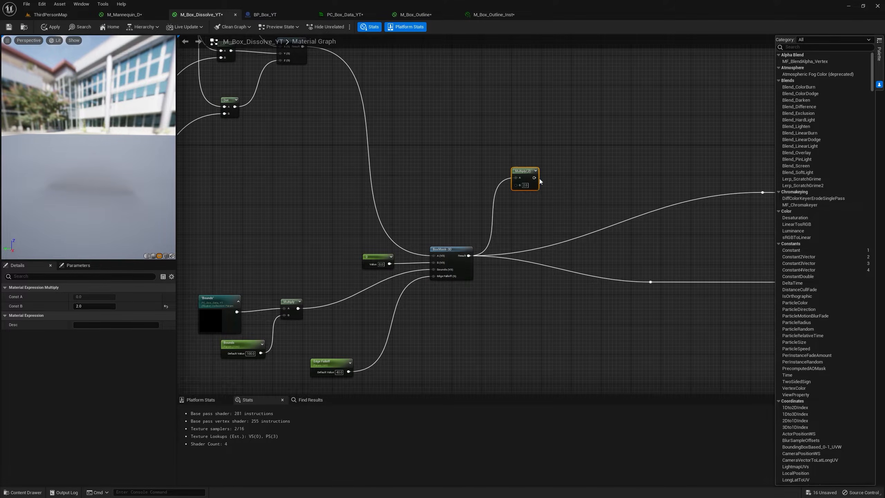
pyautogui.moveTo(570, 161); pyautogui.dragTo(566, 148)
pyautogui.write('sub')
pyautogui.click(586, 192)
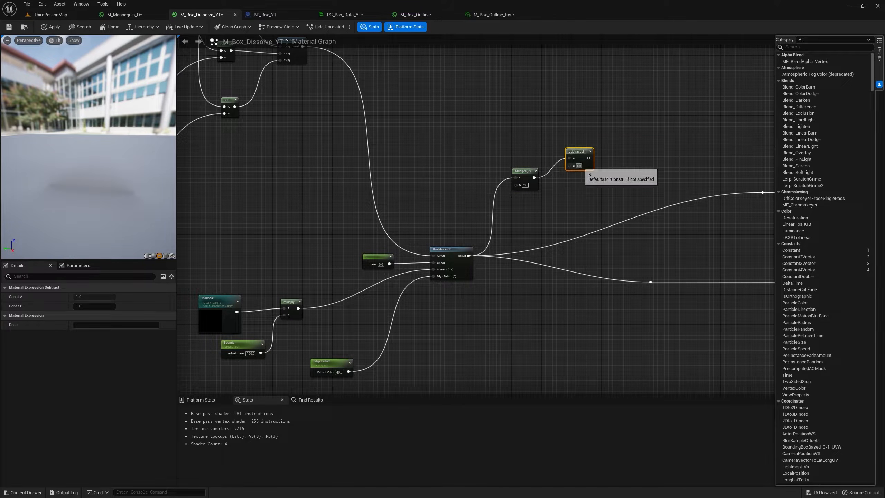
pyautogui.moveTo(567, 172); pyautogui.dragTo(563, 172)
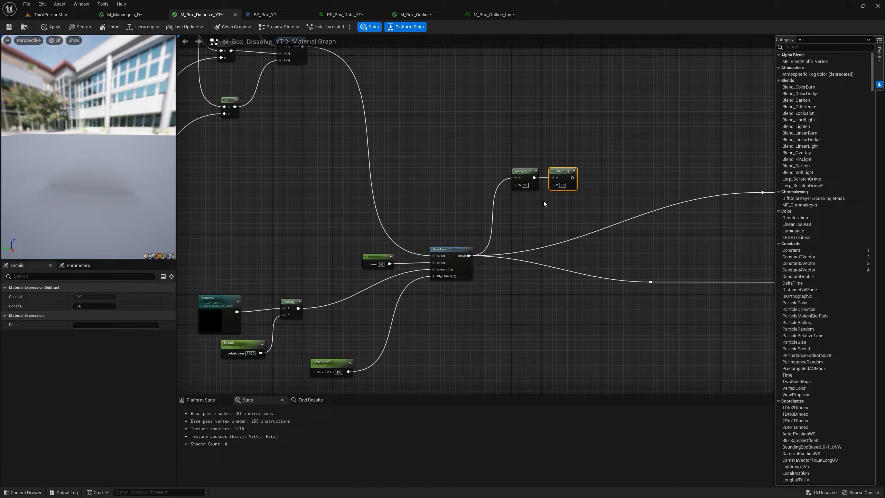
# Connect the box mask Subtract output to input B of the fire texture's Subtract node.
pyautogui.scroll(-3, 543, 200)
pyautogui.scroll(3, 447, 300)
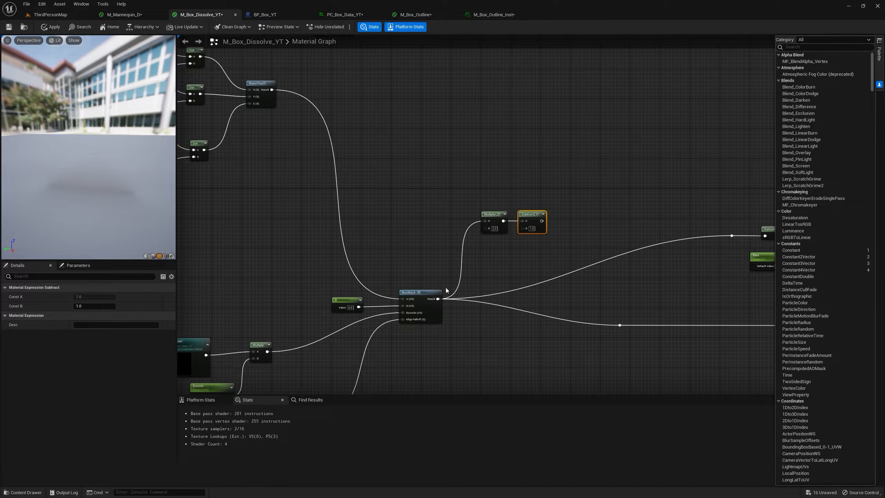
pyautogui.moveTo(510, 256); pyautogui.dragTo(490, 287, button='right')
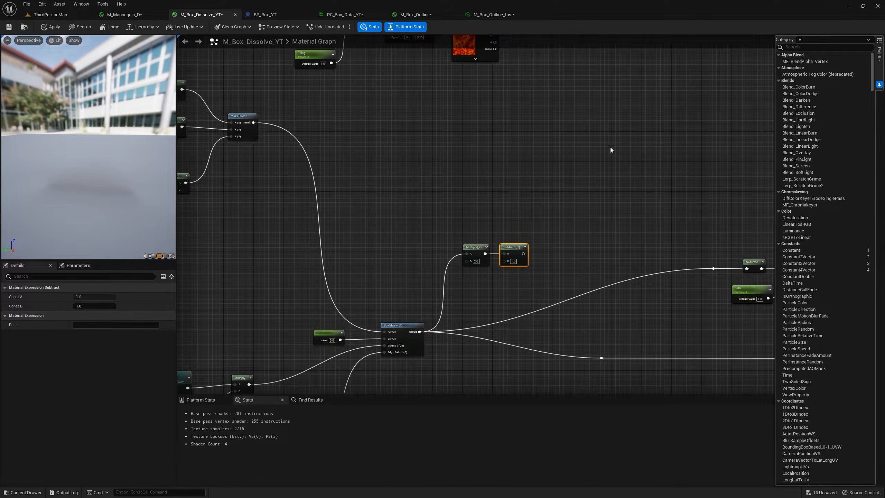
pyautogui.moveTo(610, 150); pyautogui.dragTo(589, 201, button='right')
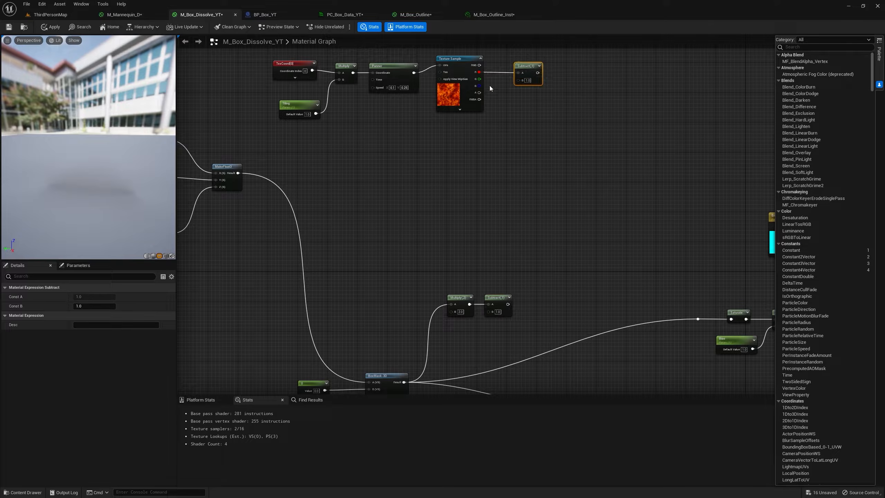
pyautogui.click(506, 309)
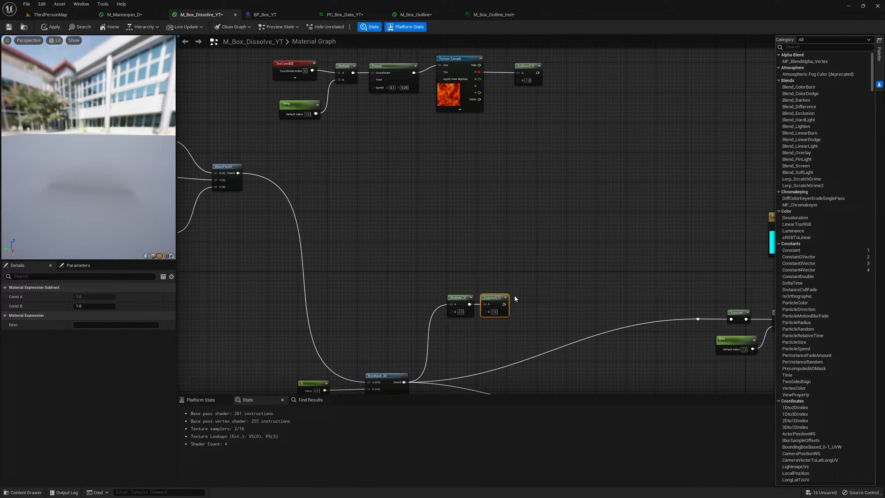
pyautogui.moveTo(502, 303); pyautogui.dragTo(550, 69)
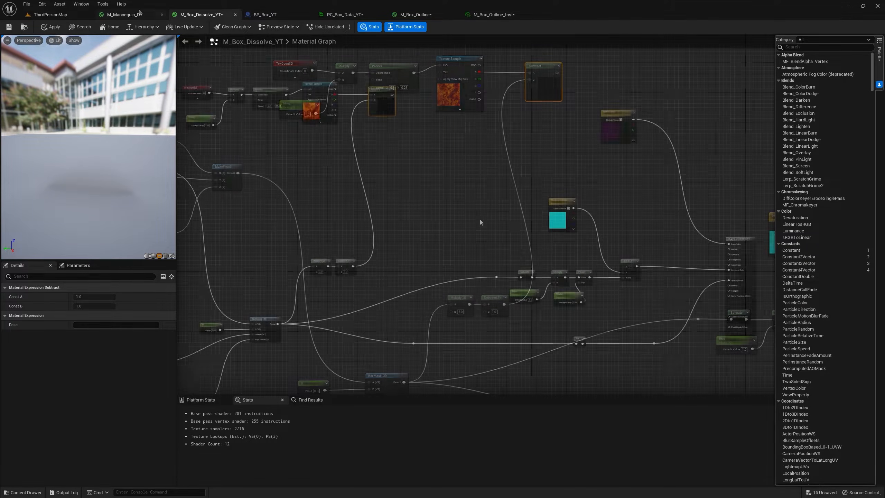
# Connect the fire texture's Subtract output to the Saturate node in place of the direct BoxMask-3D Result.
pyautogui.scroll(1, 479, 220)
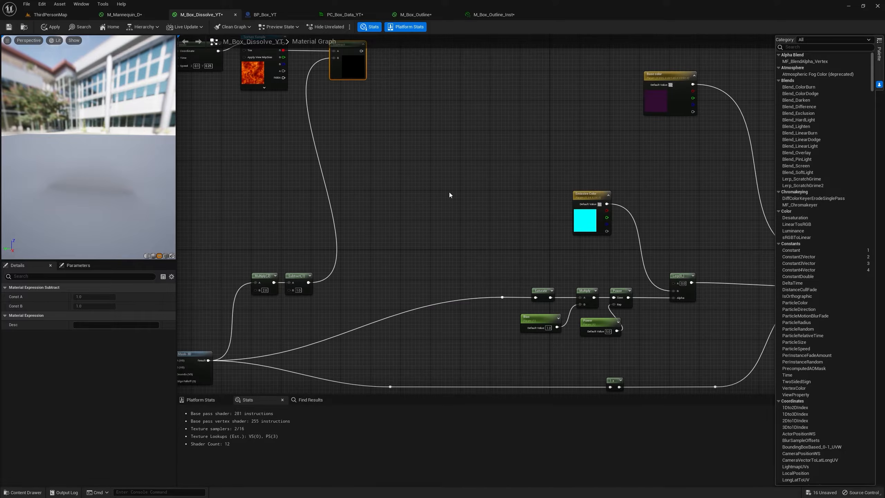
pyautogui.moveTo(452, 194); pyautogui.dragTo(471, 233, button='right')
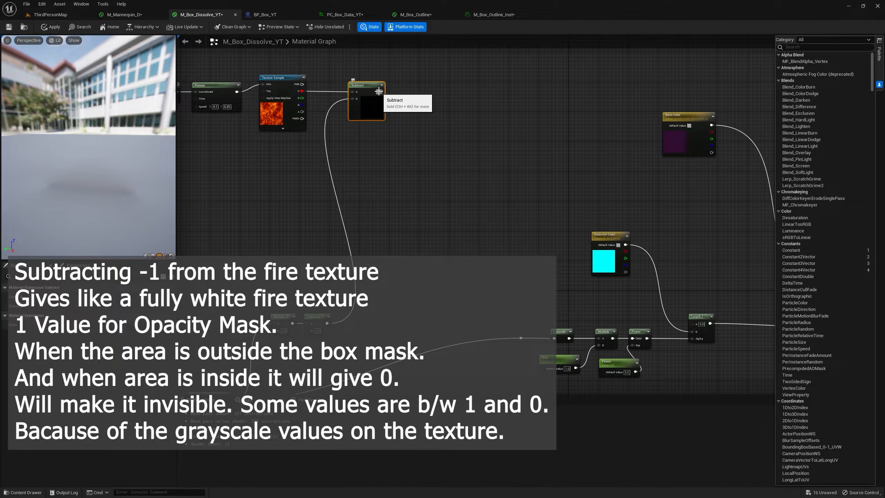
pyautogui.moveTo(379, 91); pyautogui.dragTo(553, 338)
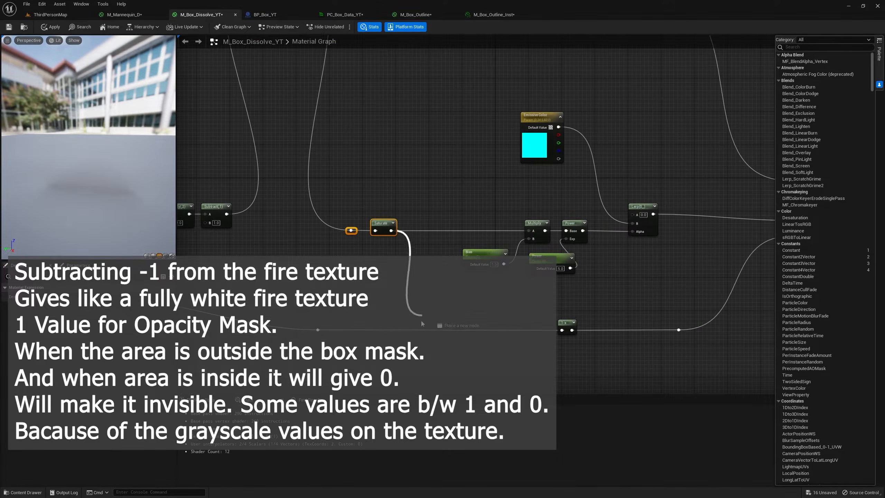
pyautogui.moveTo(391, 231); pyautogui.dragTo(677, 331)
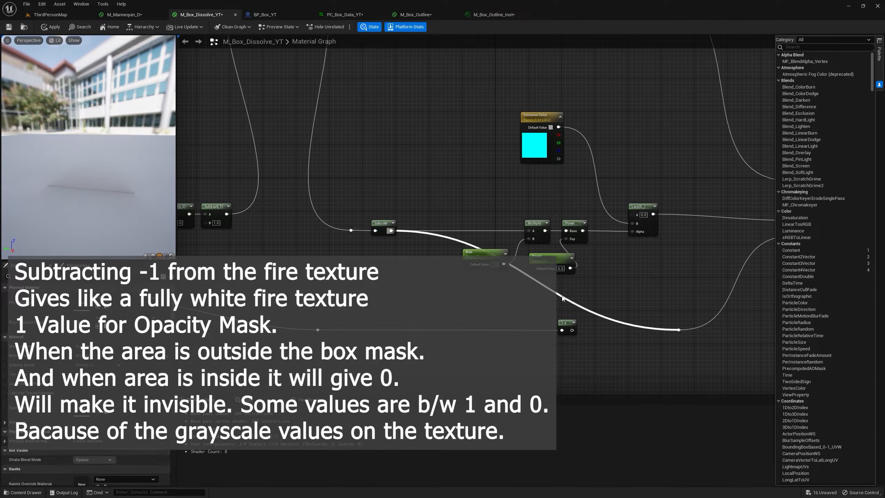
# Route the Saturate output through a reroute node to the opacity mask branch, bypassing 1-x, and apply the material.
pyautogui.doubleClick(561, 297)
pyautogui.moveTo(562, 297); pyautogui.dragTo(462, 308)
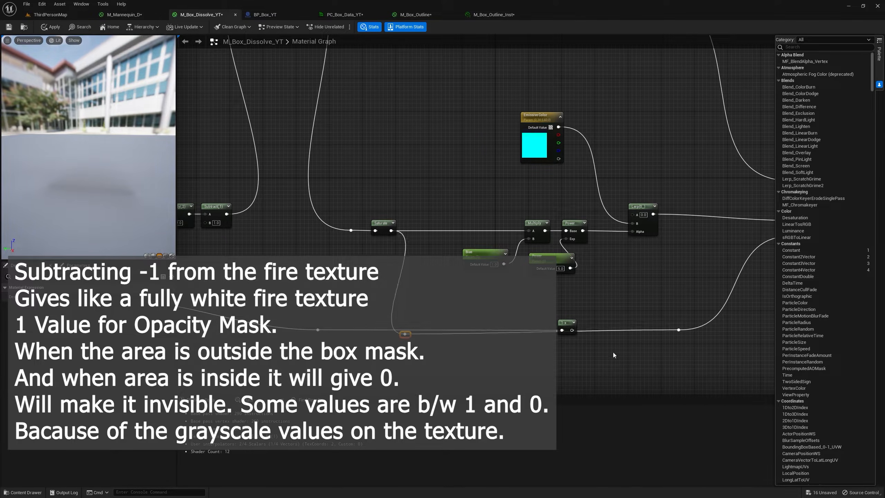
pyautogui.moveTo(561, 307); pyautogui.dragTo(650, 299, button='right')
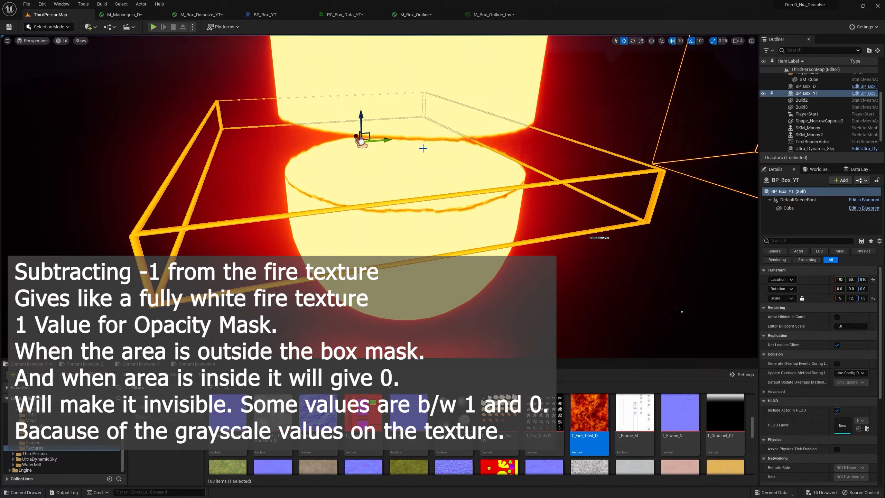
# Examine the capsule's dissolve edge and emissive glow around BP_Box_YT in ThirdPersonMap.
pyautogui.moveTo(452, 149); pyautogui.dragTo(449, 117, button='right')
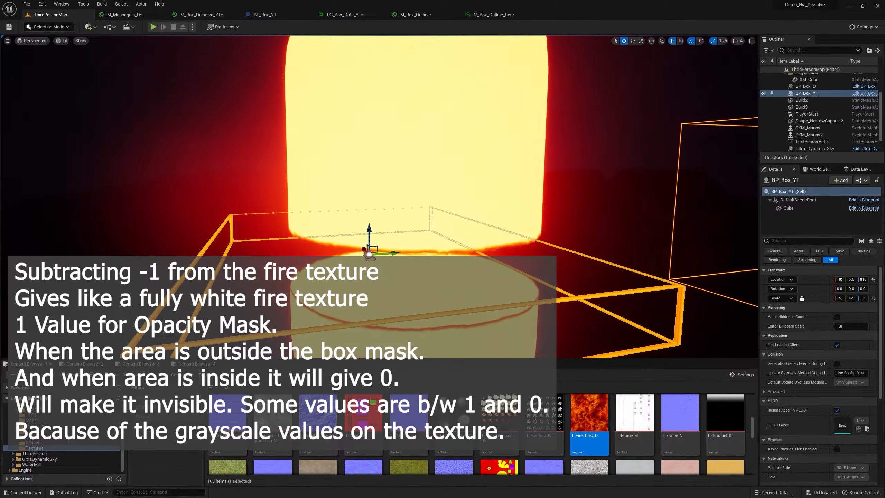
pyautogui.press('s')
pyautogui.moveTo(490, 180); pyautogui.dragTo(529, 239, button='right')
pyautogui.press('w')
pyautogui.press('s')
pyautogui.press('w')
pyautogui.press('s')
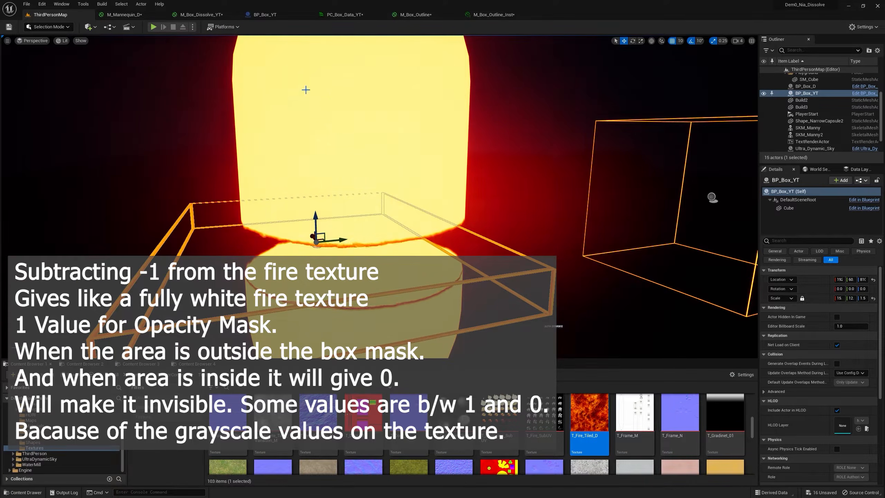
# In M_Box_Dissolve_YT, insert a 1-x node between Saturate and the Bias Multiply, and apply the material.
pyautogui.click(200, 14)
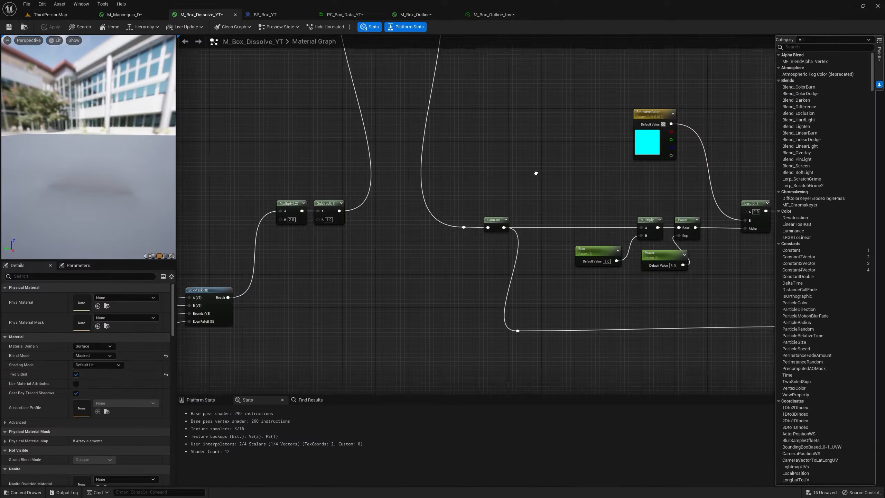
pyautogui.moveTo(535, 173); pyautogui.dragTo(377, 167, button='right')
pyautogui.moveTo(348, 220); pyautogui.dragTo(463, 190)
pyautogui.write('one')
pyautogui.press('Return')
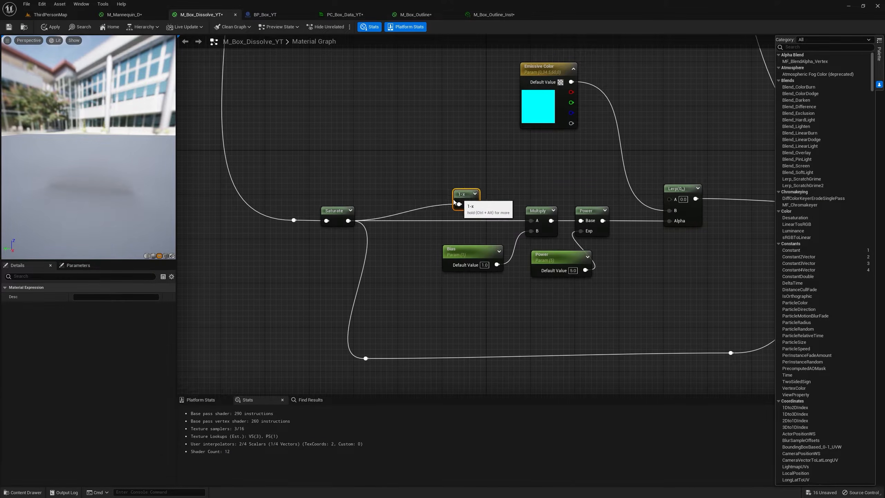
pyautogui.moveTo(443, 222); pyautogui.dragTo(533, 221)
pyautogui.click(52, 28)
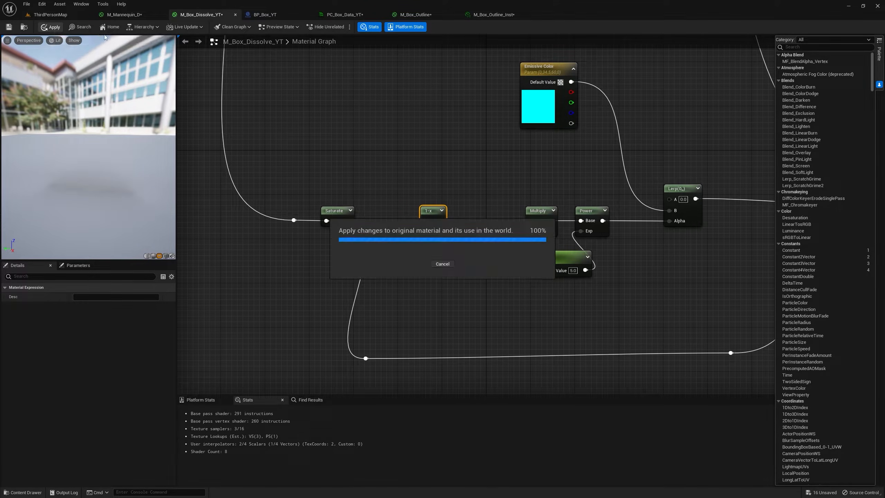
# Move BP_Box_YT along the capsule in ThirdPersonMap to check the fire-textured dissolve edge up close.
pyautogui.click(50, 15)
pyautogui.press('s')
pyautogui.moveTo(435, 156)
pyautogui.mouseDown(button='right')
pyautogui.moveTo(419, 139)
pyautogui.moveTo(435, 156)
pyautogui.mouseUp(button='right')
pyautogui.moveTo(404, 150); pyautogui.dragTo(432, 166)
pyautogui.moveTo(410, 126); pyautogui.dragTo(417, 86)
pyautogui.press('w')
pyautogui.moveTo(418, 86); pyautogui.dragTo(440, 91, button='right')
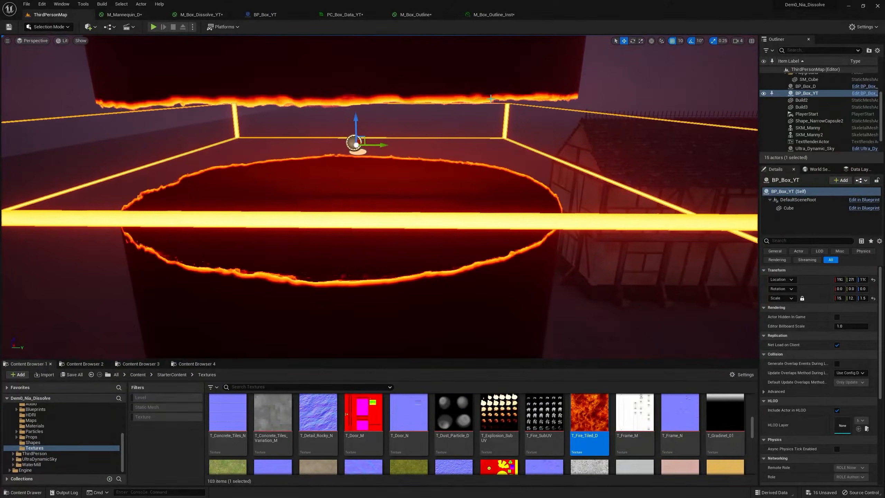
# Open the capsule's material instance M_Box_Dissolve_YT_Inst and move its window clear of the dissolving edge.
pyautogui.click(545, 283)
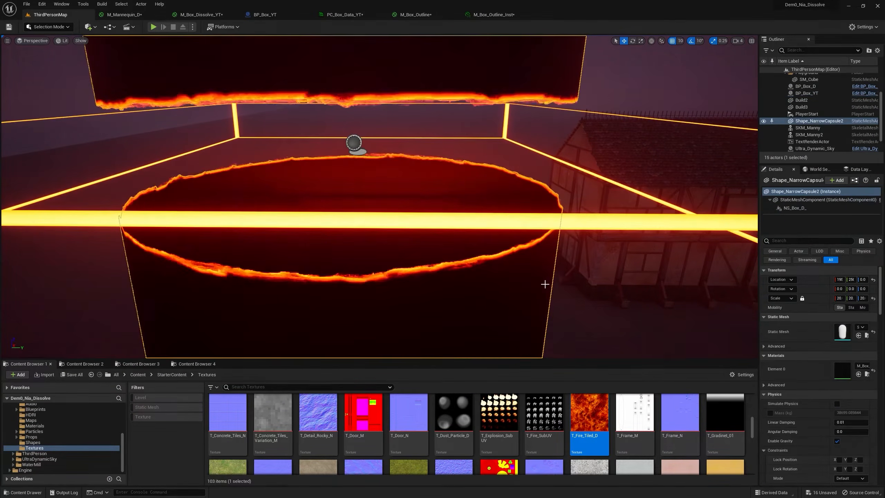
pyautogui.click(866, 374)
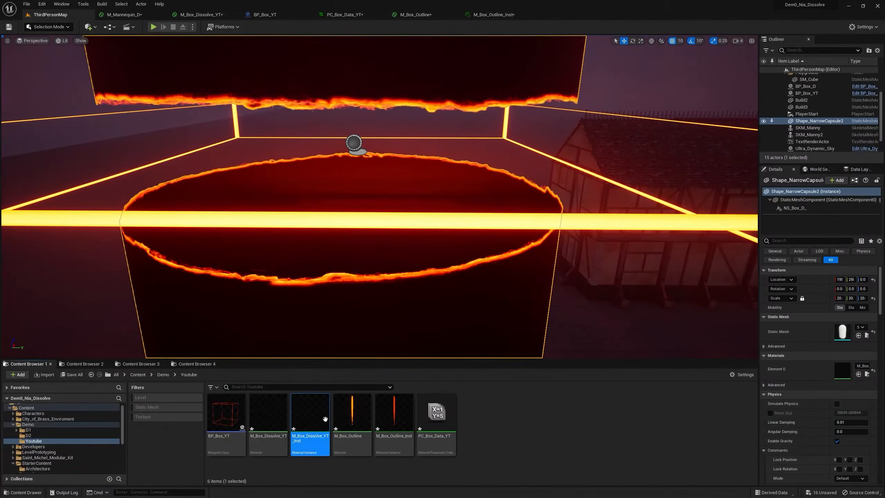
pyautogui.doubleClick(309, 415)
pyautogui.moveTo(570, 14); pyautogui.dragTo(565, 202)
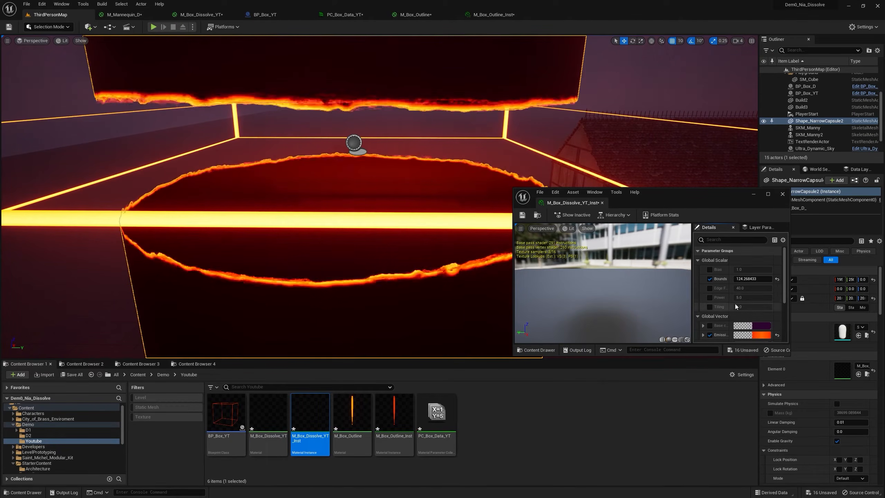
# Override Tiling in M_Box_Dissolve_YT_Inst and adjust its value, and also enable the edge parameter override.
pyautogui.click(709, 307)
pyautogui.moveTo(743, 306); pyautogui.dragTo(720, 307)
pyautogui.click(709, 288)
pyautogui.scroll(-4, 407, 224)
# Change the instance's emissive colour to pinkish red and close the material instance.
pyautogui.click(761, 334)
pyautogui.moveTo(662, 359); pyautogui.dragTo(680, 359)
pyautogui.click(709, 485)
pyautogui.moveTo(450, 285); pyautogui.dragTo(842, 190, button='right')
pyautogui.click(783, 194)
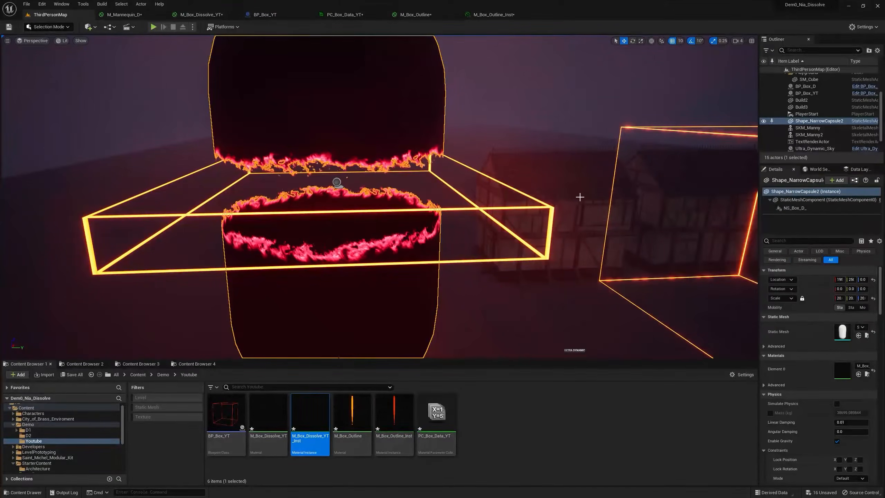
# Tilt BP_Box_YT across the capsule in ThirdPersonMap and scale it thicker along its Z axis.
pyautogui.click(336, 182)
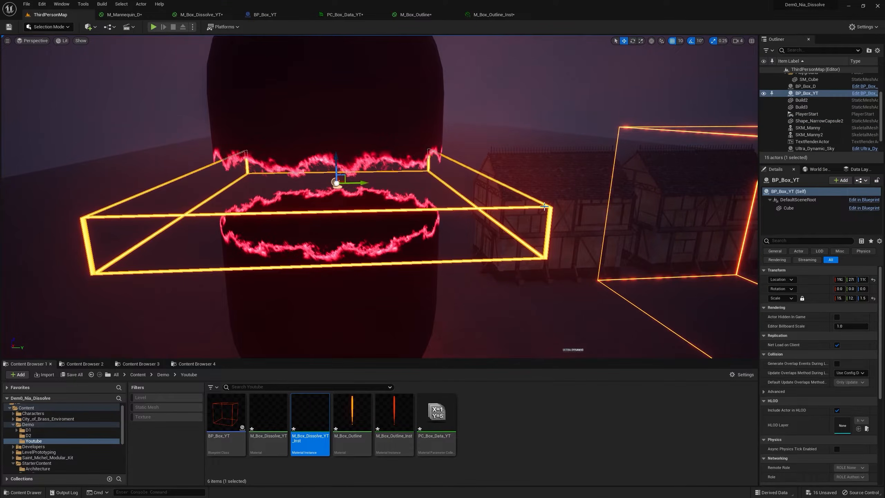
pyautogui.click(632, 40)
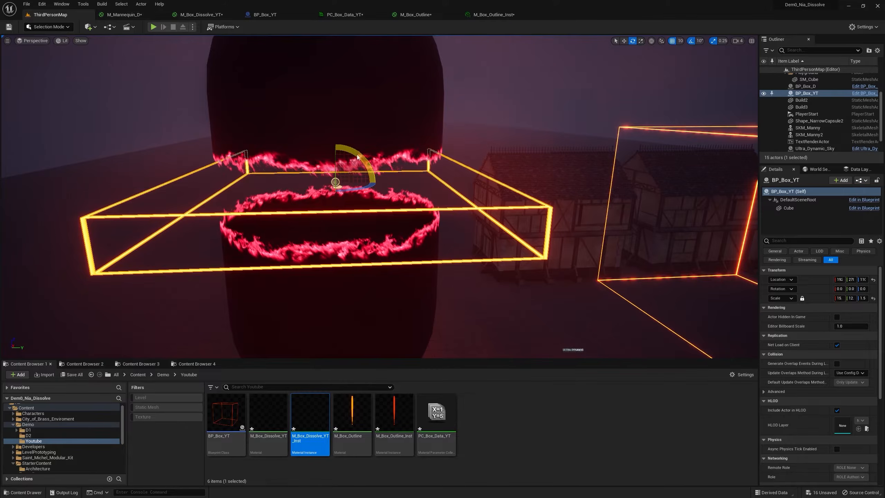
pyautogui.moveTo(360, 151); pyautogui.dragTo(351, 167)
pyautogui.moveTo(323, 221); pyautogui.dragTo(348, 154)
pyautogui.click(640, 41)
pyautogui.press('s')
pyautogui.moveTo(394, 149); pyautogui.dragTo(390, 178, button='right')
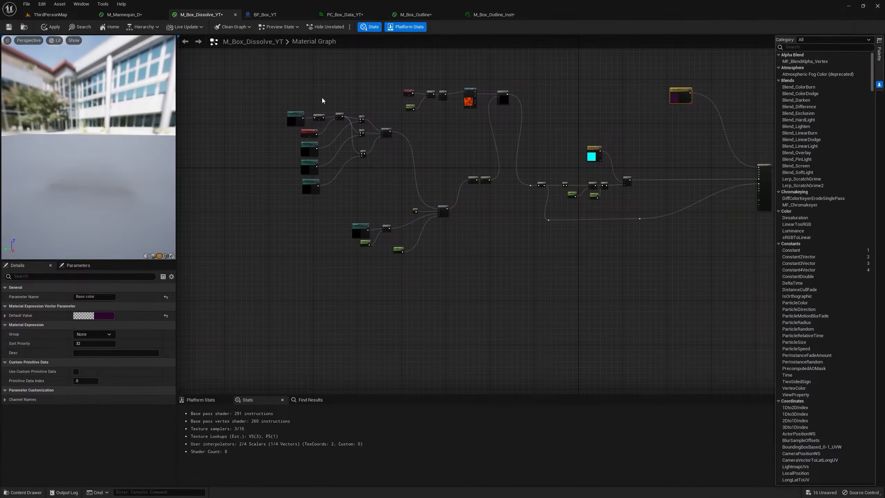
# Collapse the dissolve nodes in M_Box_Dissolve_YT into a single subgraph node named Dissolve Box.
pyautogui.moveTo(235, 72); pyautogui.dragTo(655, 318)
pyautogui.scroll(4, 598, 213)
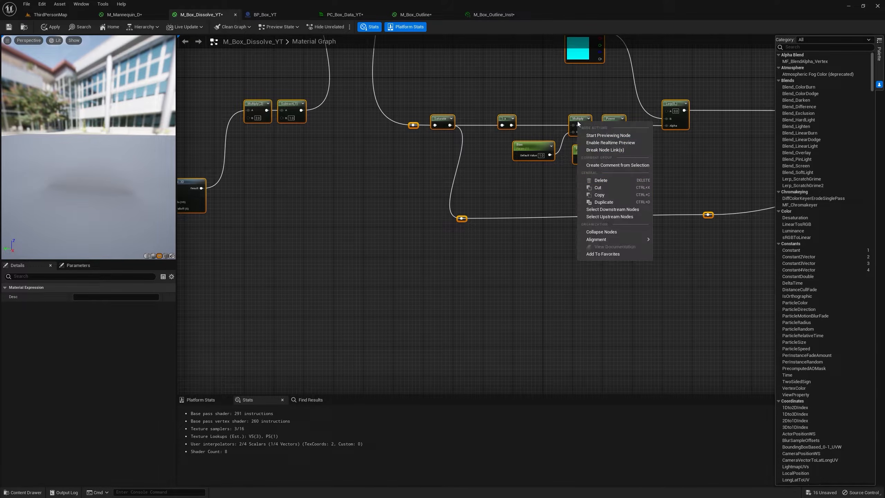
pyautogui.click(601, 231)
pyautogui.moveTo(336, 163); pyautogui.dragTo(512, 272, button='right')
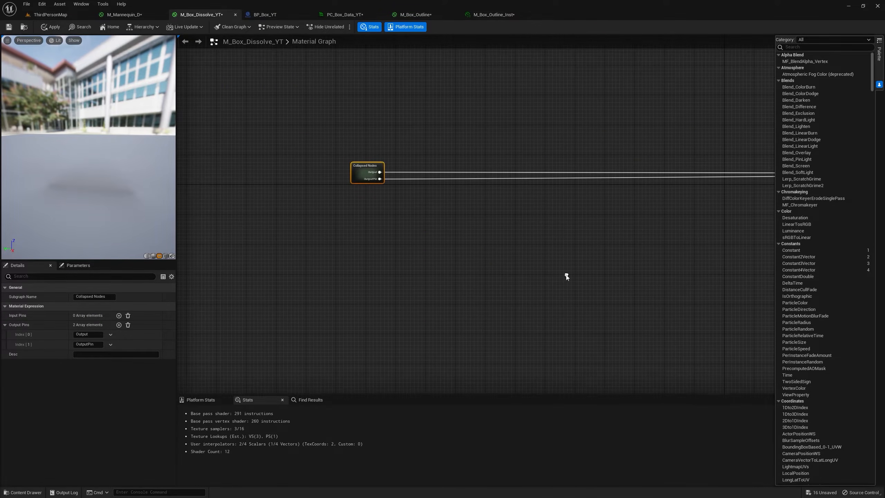
pyautogui.scroll(2, 350, 167)
pyautogui.click(113, 298)
pyautogui.write('Dissolve Box')
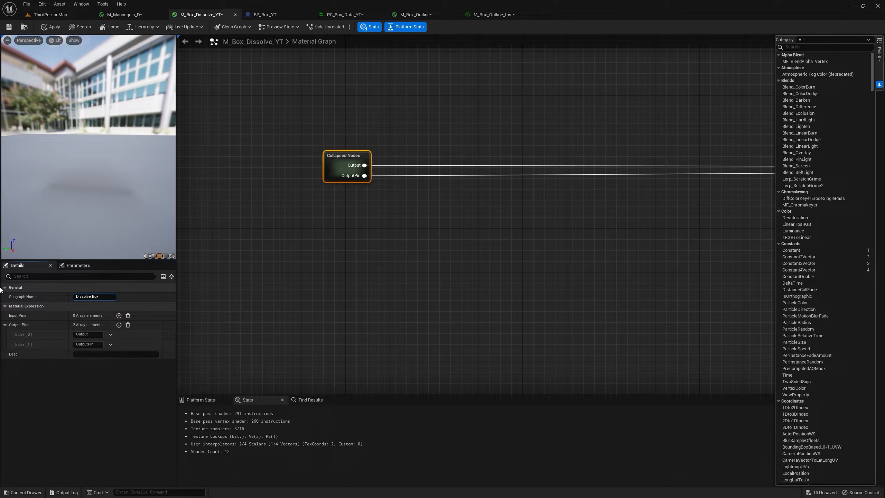
pyautogui.press('Return')
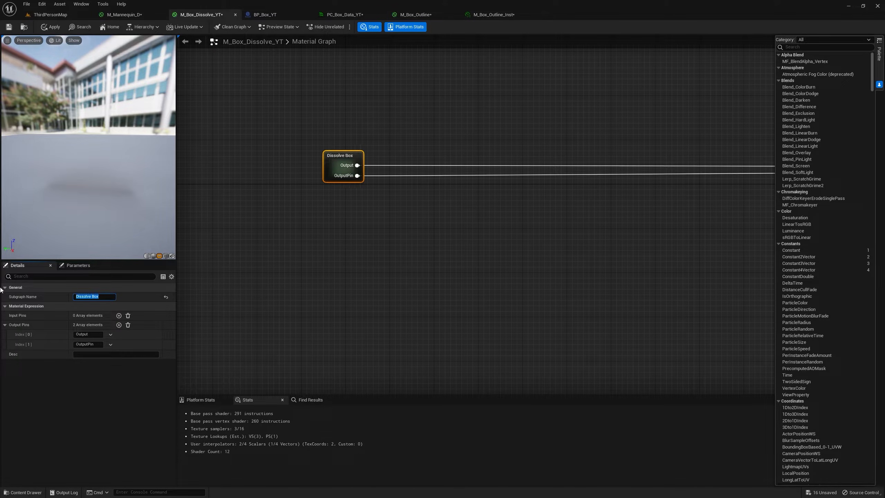
# Rename the Dissolve Box output pins to Emissive and Opacity.
pyautogui.click(97, 334)
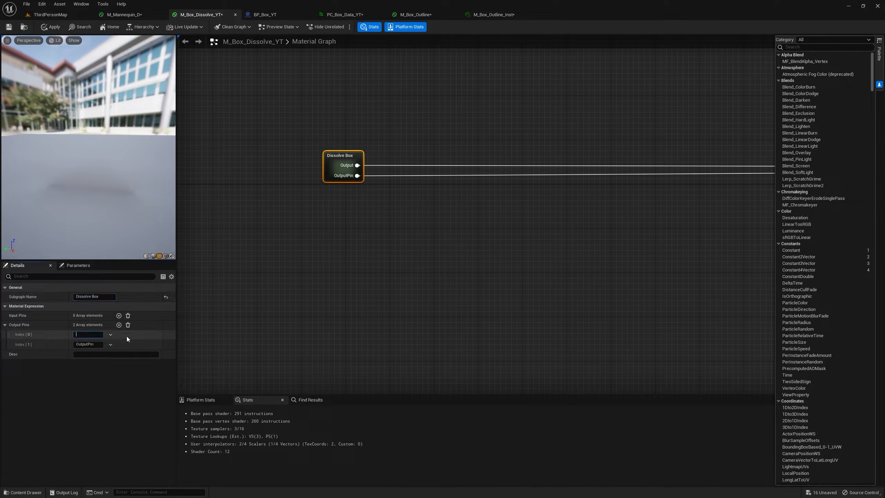
pyautogui.write('Emissive')
pyautogui.press('Return')
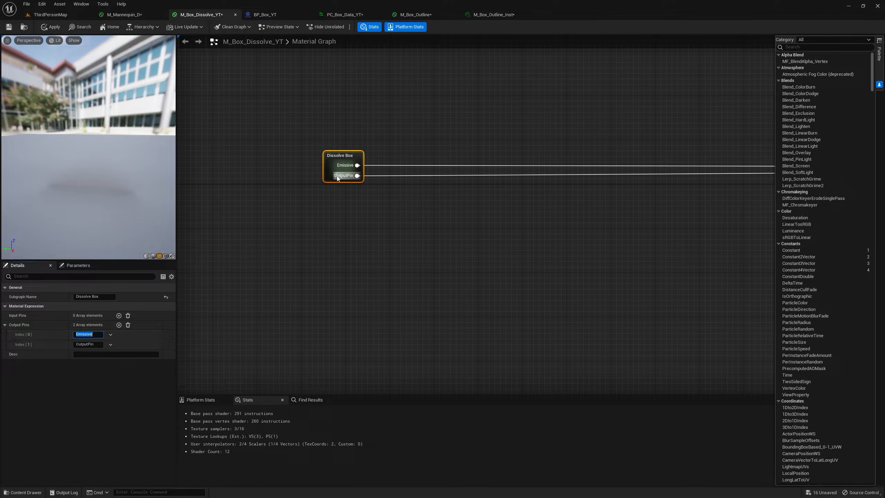
pyautogui.click(83, 344)
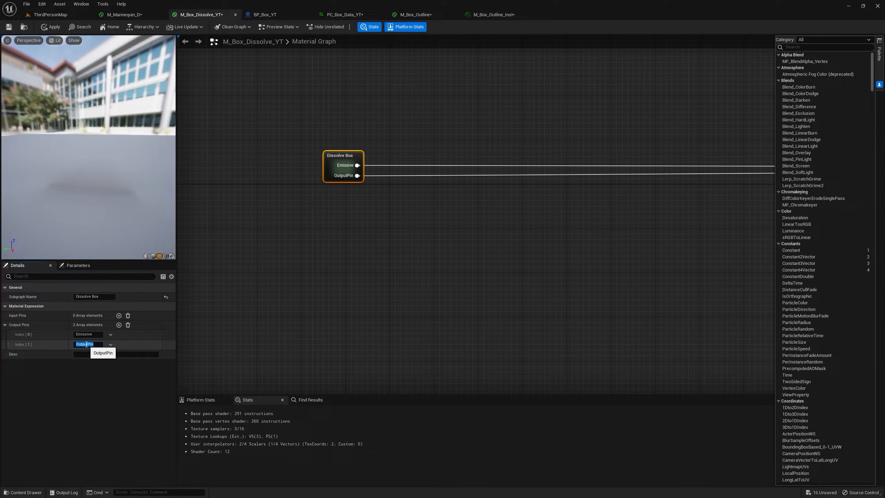
pyautogui.write('Opacity')
pyautogui.press('Return')
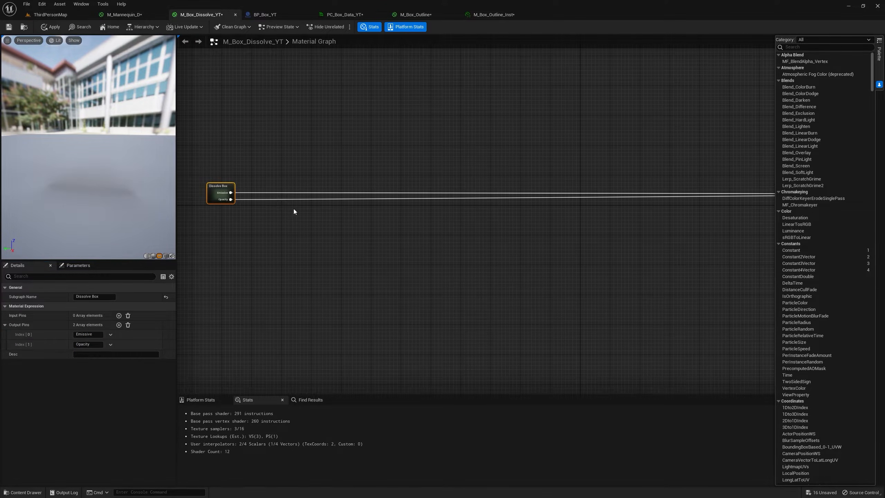
# Place the Dissolve Box node next to the M_Box_Dissolve_YT result node.
pyautogui.scroll(-2, 471, 210)
pyautogui.moveTo(647, 242); pyautogui.dragTo(628, 183, button='right')
pyautogui.scroll(2, 628, 183)
pyautogui.moveTo(574, 183); pyautogui.dragTo(563, 189, button='right')
pyautogui.moveTo(503, 184); pyautogui.dragTo(551, 178, button='right')
pyautogui.moveTo(214, 113); pyautogui.dragTo(604, 179)
pyautogui.moveTo(772, 234); pyautogui.dragTo(654, 213, button='right')
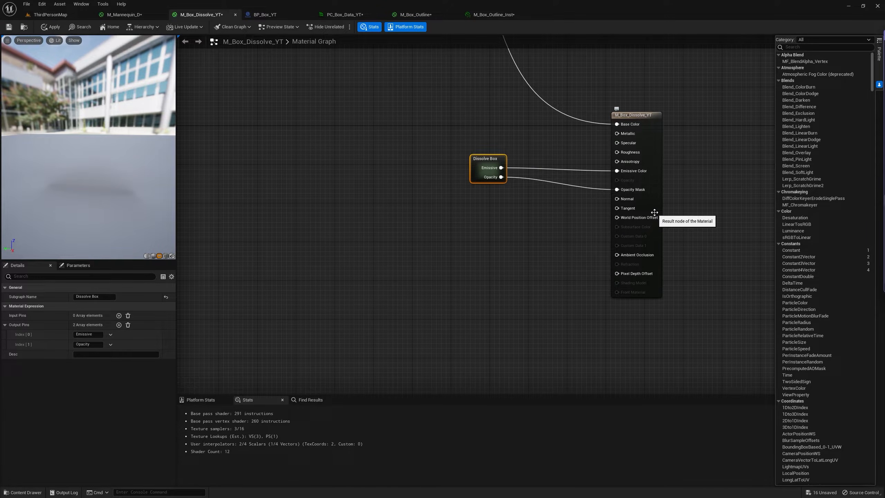
pyautogui.moveTo(624, 172); pyautogui.dragTo(653, 176, button='right')
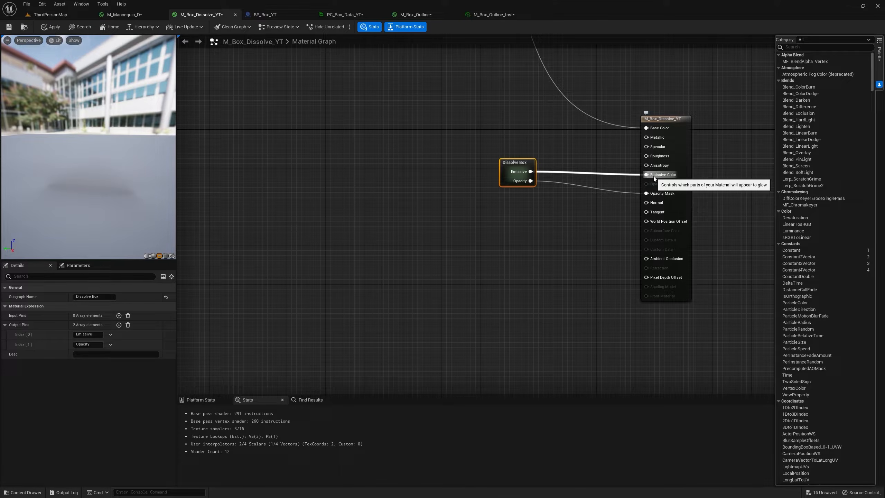
pyautogui.moveTo(653, 175); pyautogui.dragTo(611, 164, button='right')
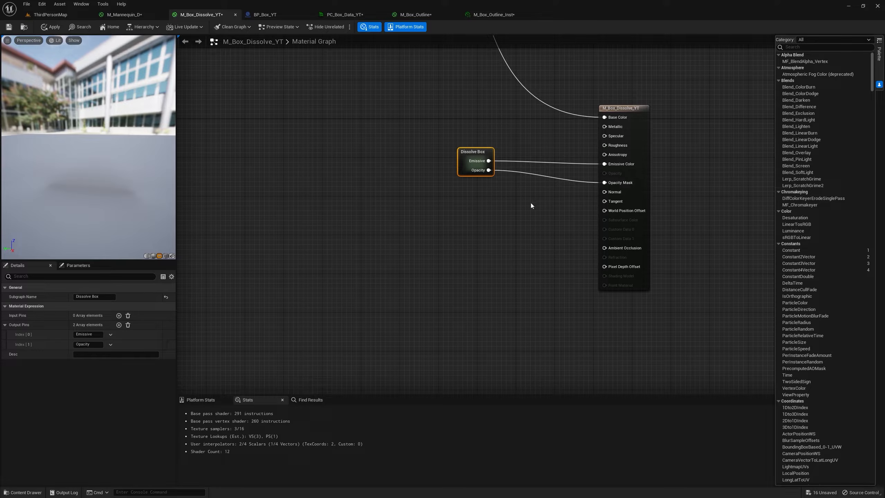
# Connect a Constant of 1 to Opacity Mask and break the Dissolve Box link to Emissive Color.
pyautogui.click(514, 203)
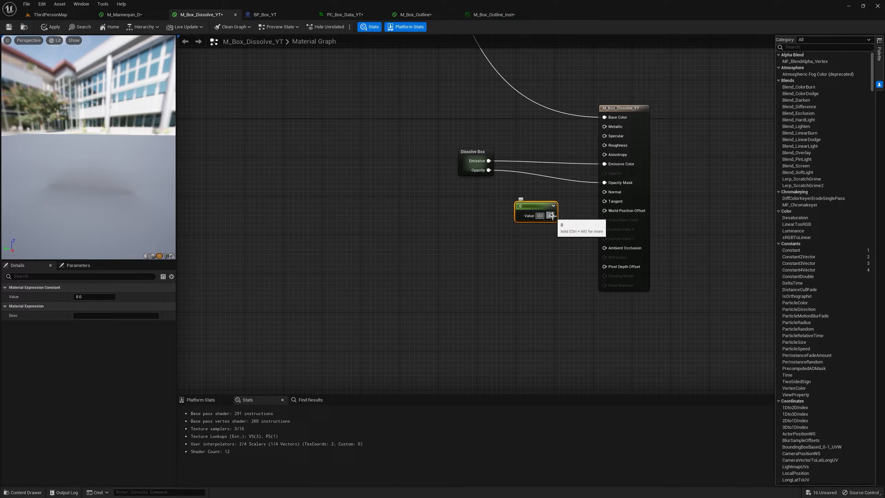
pyautogui.write('1')
pyautogui.moveTo(548, 216); pyautogui.dragTo(610, 184)
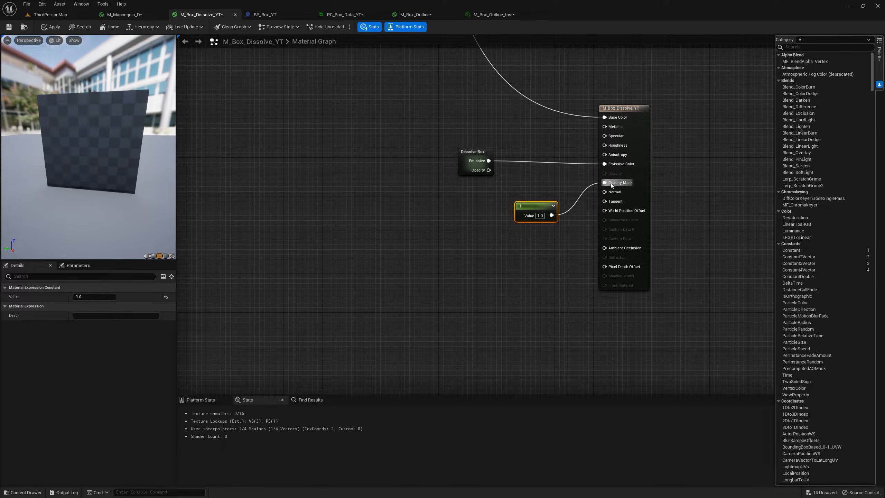
pyautogui.keyDown('alt'); pyautogui.click(607, 167); pyautogui.keyUp('alt')
# Move Dissolve Box aside, duplicate it just below and name the copy Dissolve Static Mesh.
pyautogui.moveTo(475, 152); pyautogui.dragTo(232, 123)
pyautogui.moveTo(288, 129); pyautogui.dragTo(446, 122, button='right')
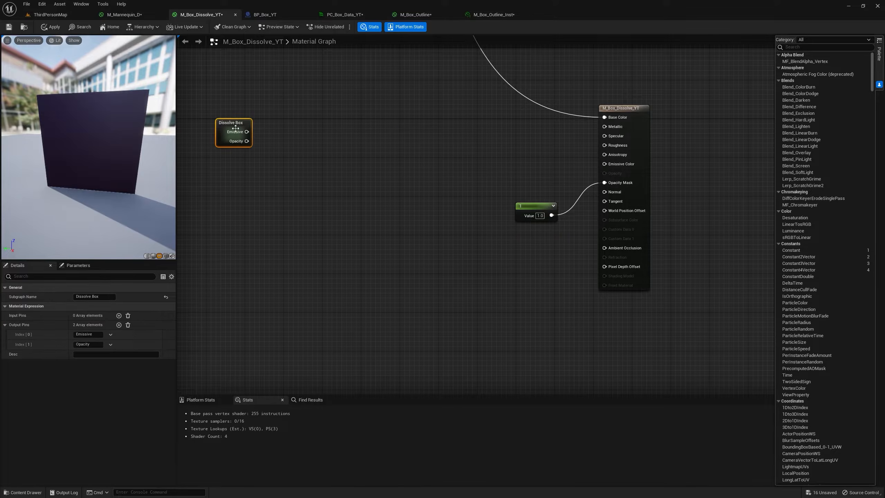
pyautogui.rightClick(387, 116)
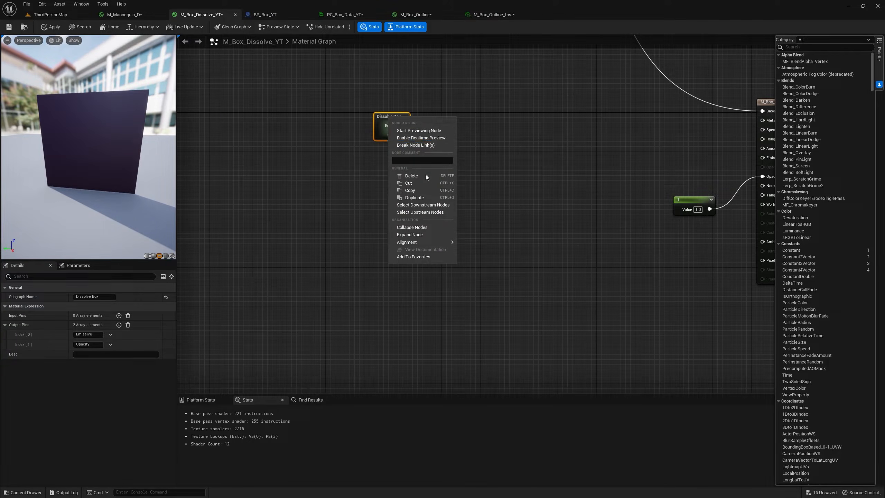
pyautogui.click(416, 198)
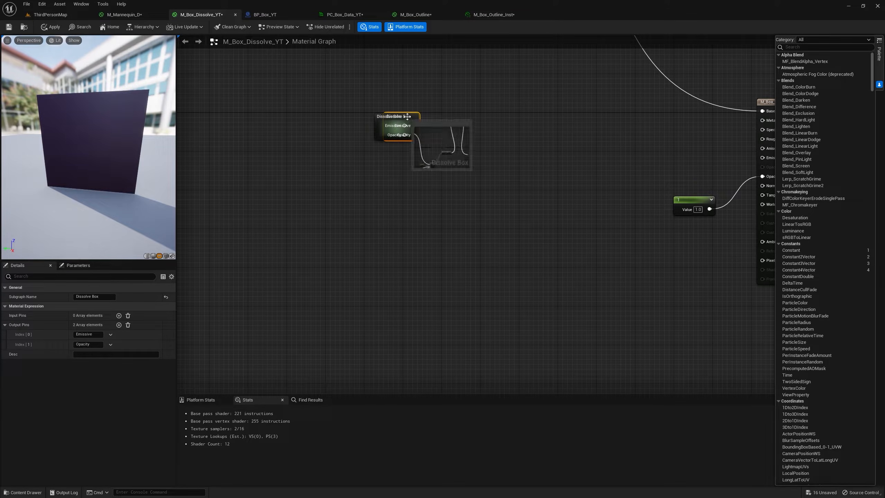
pyautogui.moveTo(407, 116); pyautogui.dragTo(383, 179)
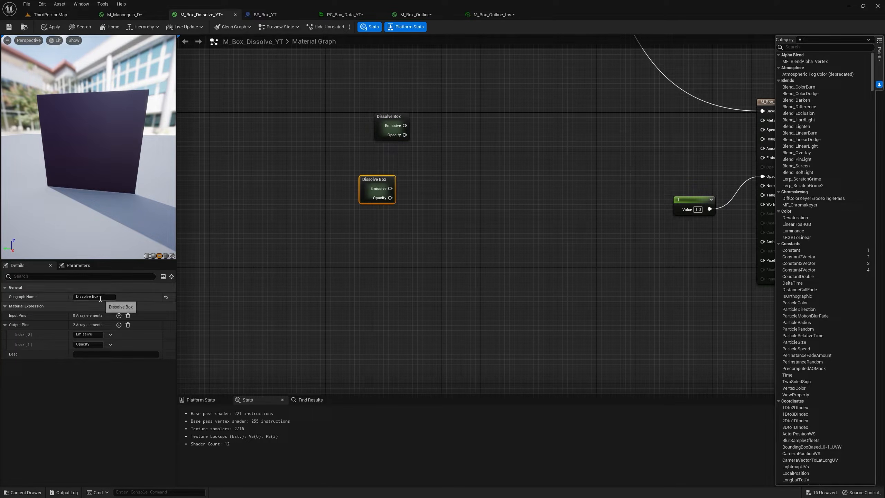
pyautogui.doubleClick(99, 297)
pyautogui.write('Static Mesh')
pyautogui.press('Return')
# Add a DistanceToNearestSurface node between the collapsed nodes and the material result node.
pyautogui.moveTo(586, 175); pyautogui.dragTo(517, 176, button='right')
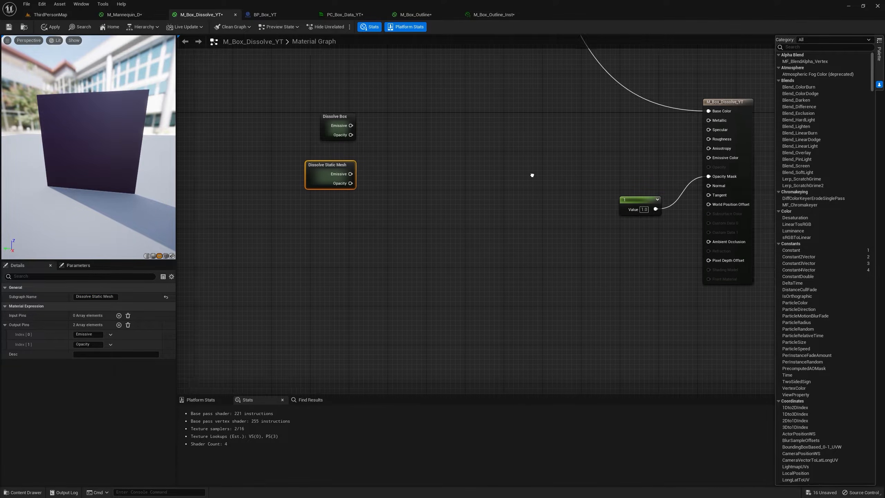
pyautogui.click(478, 158)
pyautogui.rightClick(477, 184)
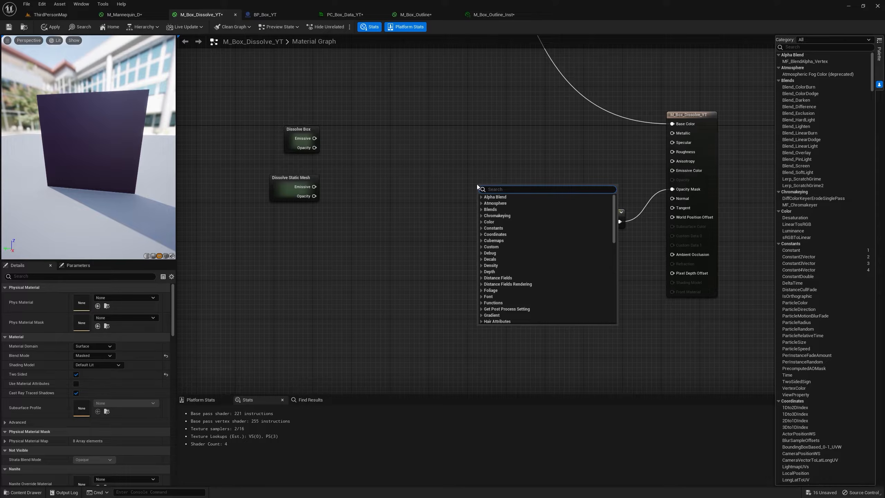
pyautogui.write('distance to')
pyautogui.press('Return')
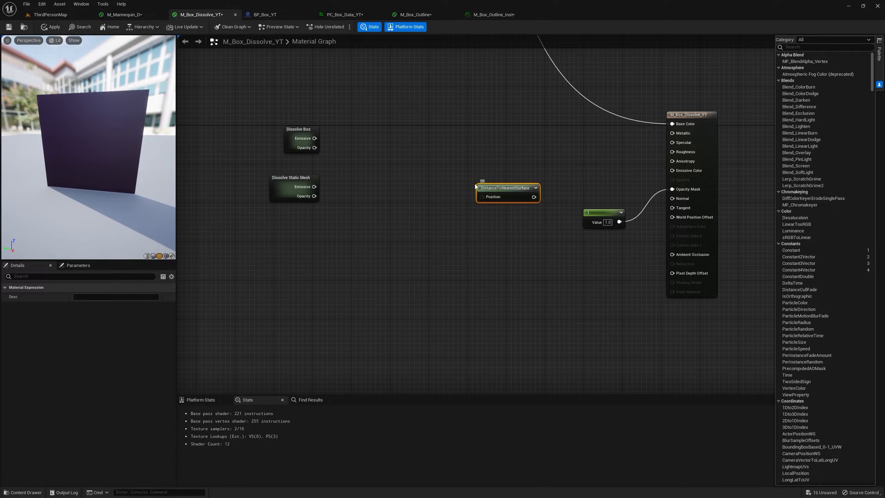
# Subtract 25 from the DistanceToNearestSurface output.
pyautogui.moveTo(475, 186); pyautogui.dragTo(511, 173)
pyautogui.write('su')
pyautogui.press('Return')
pyautogui.click(506, 189)
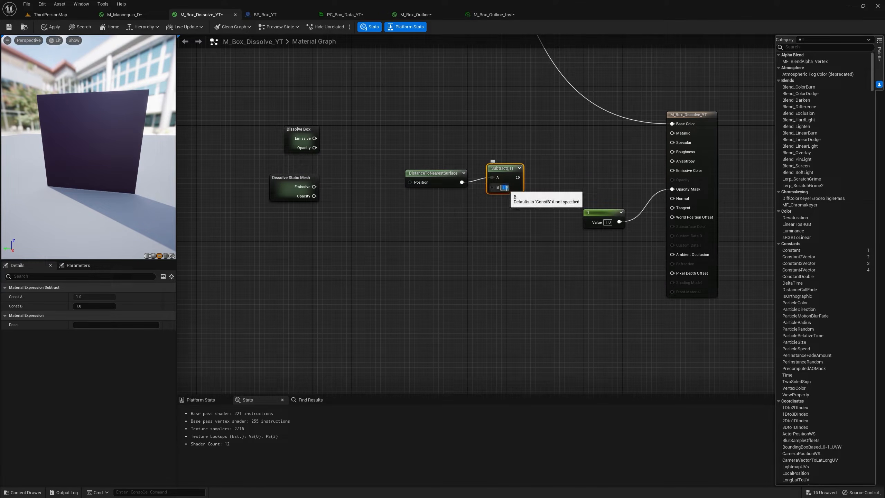
pyautogui.write('25')
pyautogui.press('Return')
pyautogui.moveTo(523, 182); pyautogui.dragTo(507, 188)
# Divide the Subtract result by 15 and connect it to Emissive Color, spacing the nodes in a row.
pyautogui.moveTo(506, 182); pyautogui.dragTo(542, 155)
pyautogui.write('div')
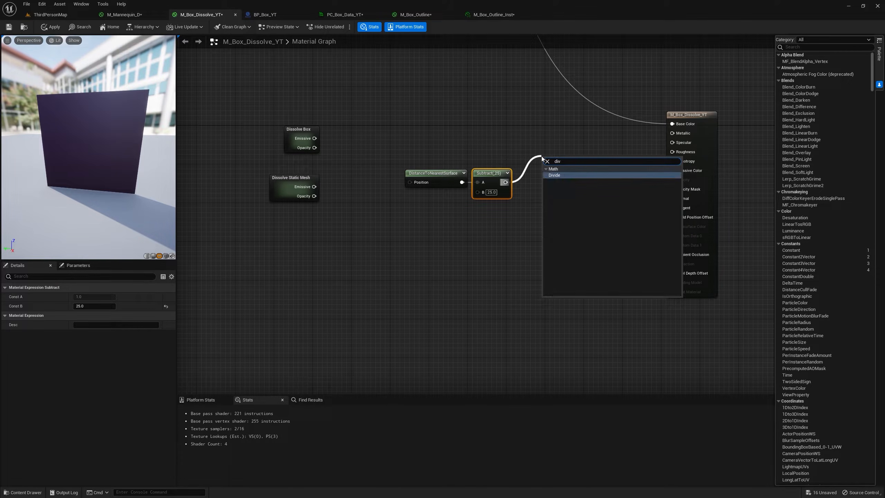
pyautogui.press('Return')
pyautogui.click(558, 179)
pyautogui.write('15')
pyautogui.press('Return')
pyautogui.moveTo(552, 169); pyautogui.dragTo(533, 182)
pyautogui.moveTo(448, 175); pyautogui.dragTo(423, 175)
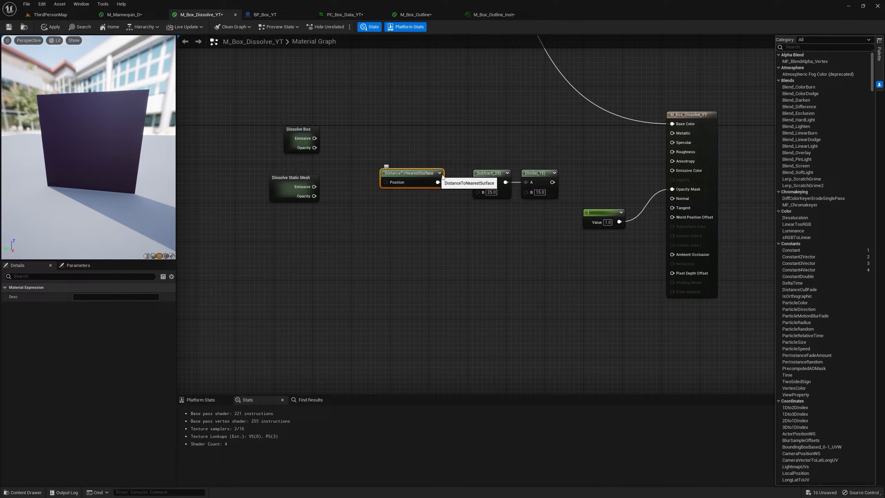
pyautogui.moveTo(431, 176)
pyautogui.mouseDown()
pyautogui.moveTo(431, 164)
pyautogui.moveTo(428, 174)
pyautogui.mouseUp()
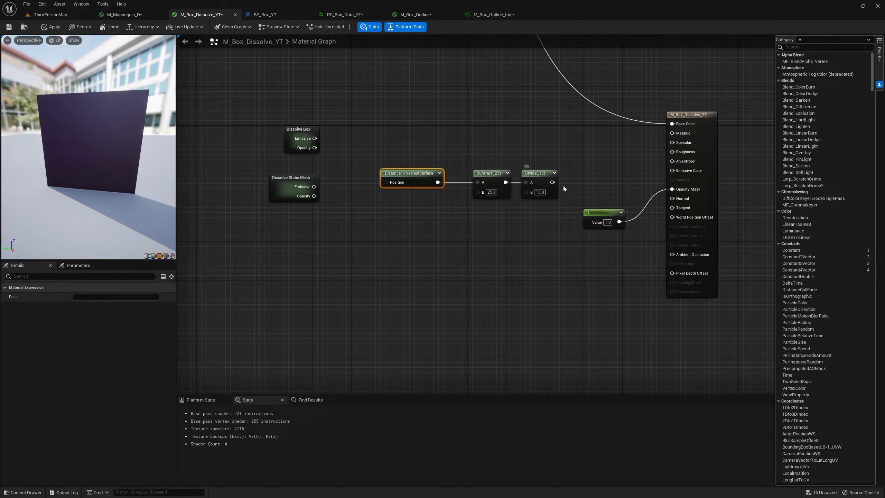
pyautogui.moveTo(551, 183); pyautogui.dragTo(679, 173)
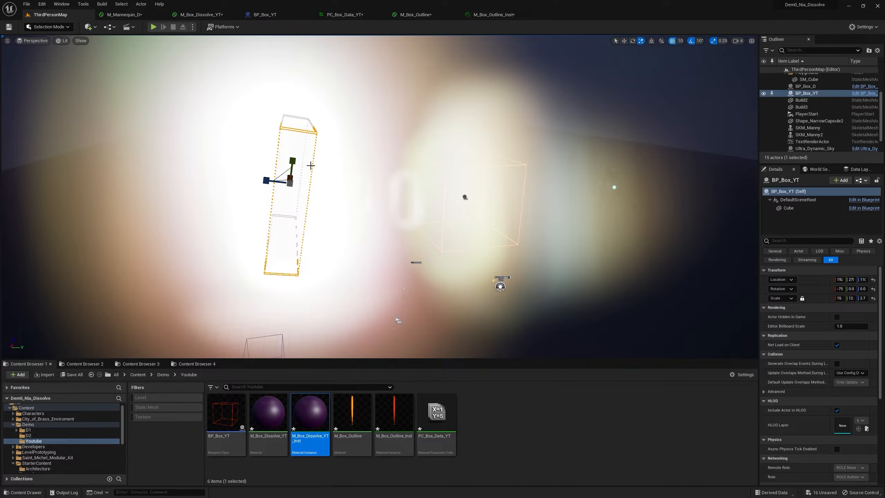
# Insert a Saturate node between Divide and Emissive Color in M_Box_Dissolve_YT, and apply the material.
pyautogui.click(197, 17)
pyautogui.moveTo(552, 182); pyautogui.dragTo(604, 163)
pyautogui.write('sa')
pyautogui.press('Return')
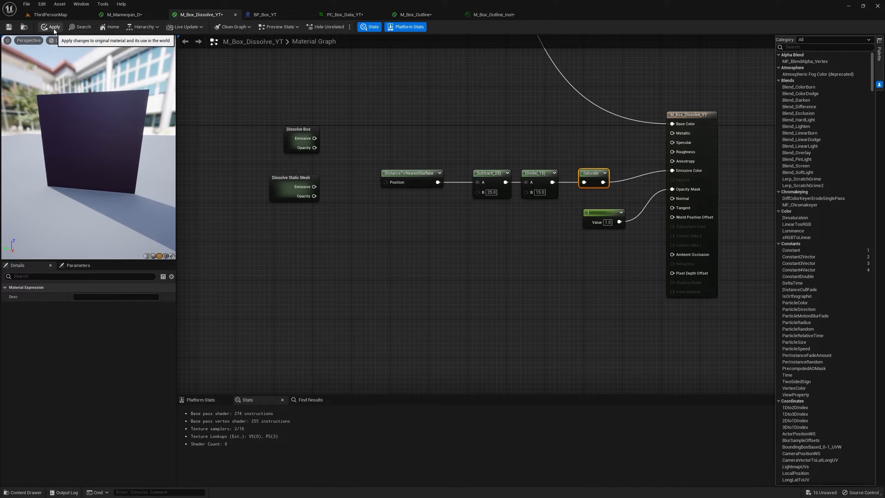
pyautogui.click(61, 28)
# Delete the narrow capsule around BP_Box_YT from ThirdPersonMap.
pyautogui.click(66, 15)
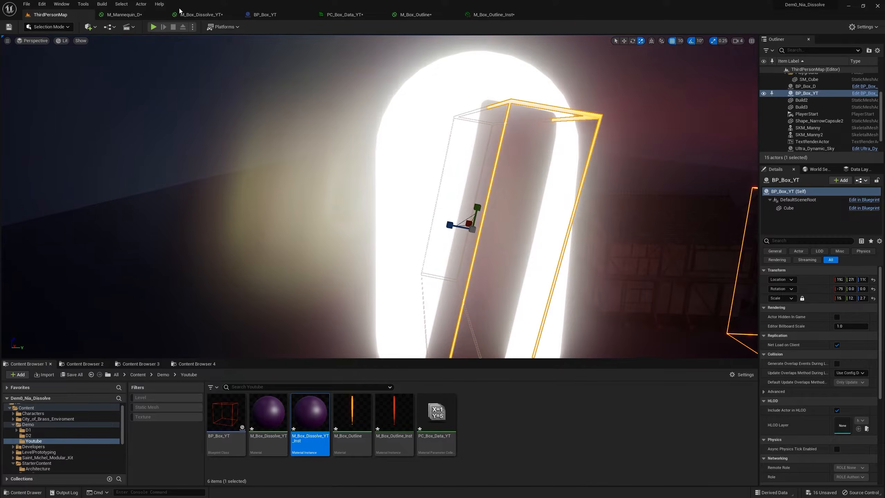
pyautogui.click(481, 211)
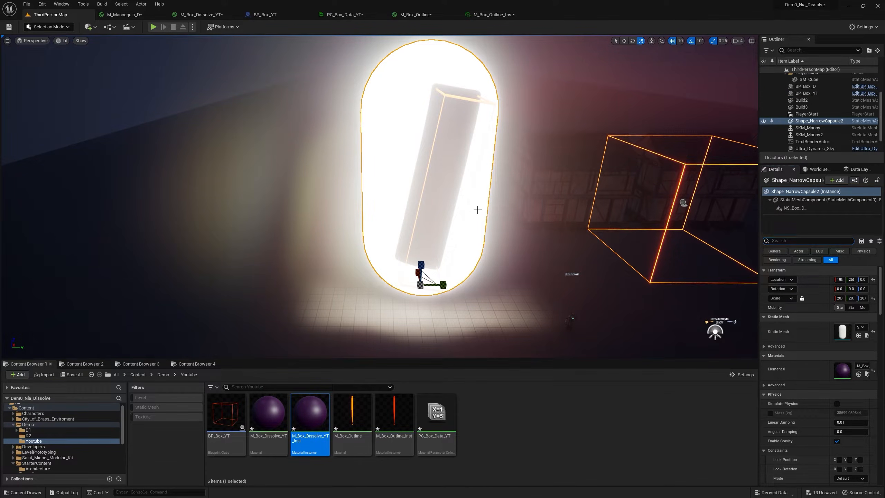
pyautogui.press('Delete')
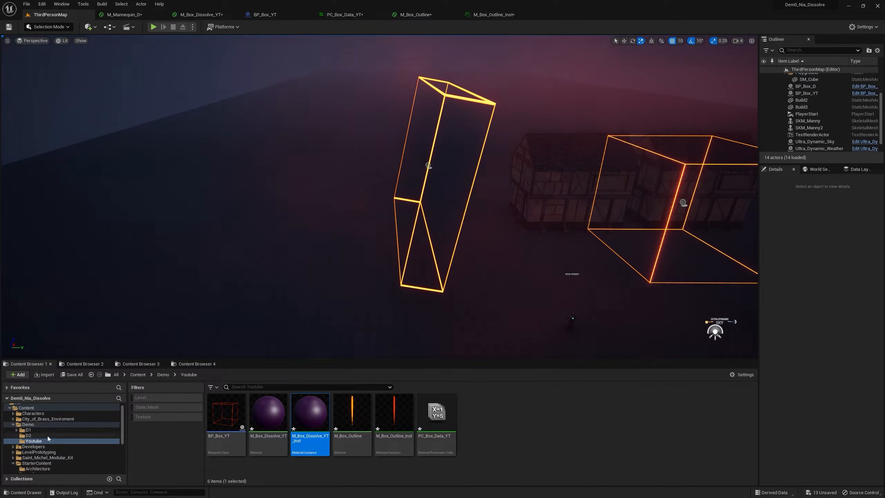
# Place Shape_Cylinder from the StarterContent Shapes folder on the floor beside BP_Box_YT.
pyautogui.scroll(-5, 50, 439)
pyautogui.click(51, 457)
pyautogui.moveTo(314, 244); pyautogui.dragTo(272, 272, button='right')
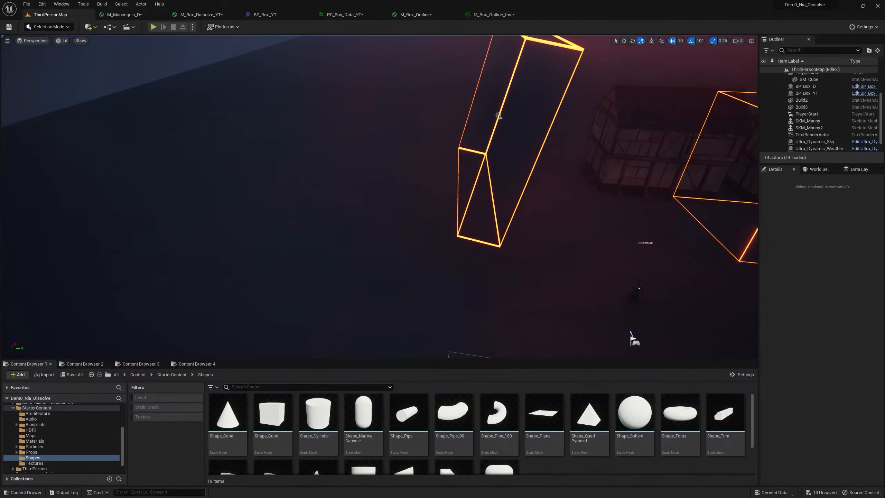
pyautogui.moveTo(314, 411); pyautogui.dragTo(263, 281)
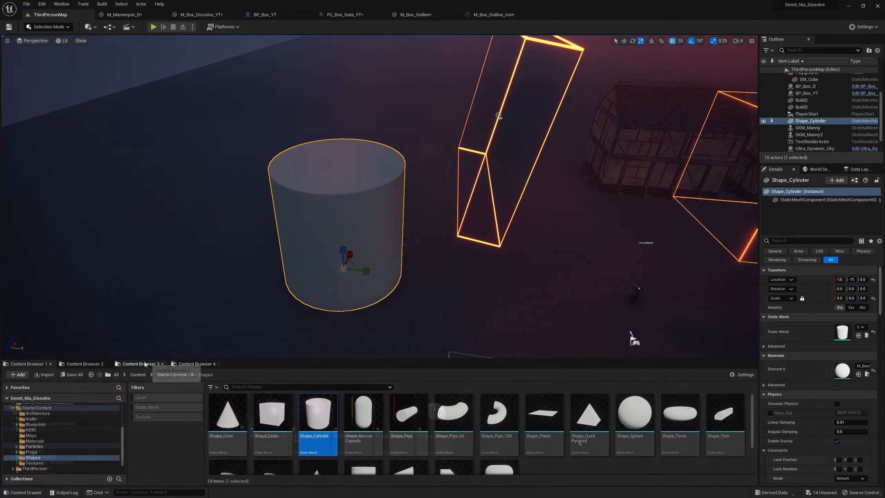
# Assign M_Box_Dissolve_YT_Inst from the Youtube folder to the cylinder and inspect it up close.
pyautogui.click(195, 363)
pyautogui.moveTo(309, 413); pyautogui.dragTo(357, 242)
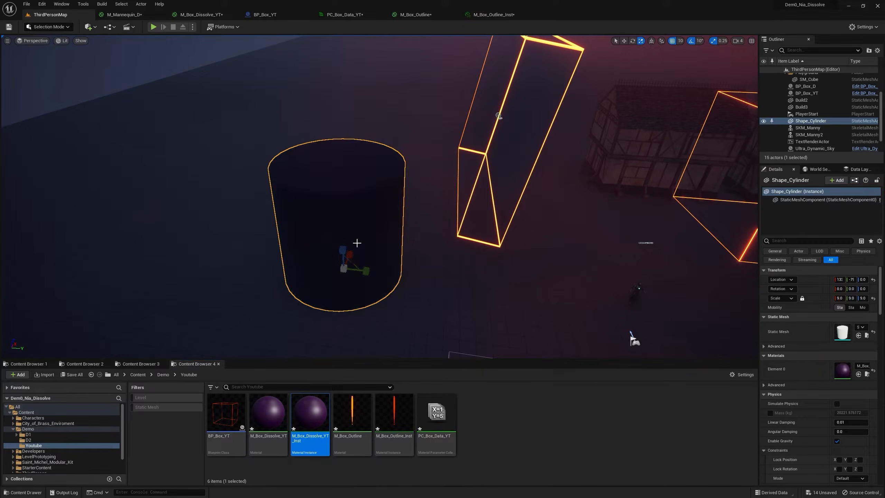
pyautogui.press('w')
pyautogui.moveTo(398, 254)
pyautogui.mouseDown(button='right')
pyautogui.moveTo(394, 223)
pyautogui.moveTo(395, 239)
pyautogui.mouseUp(button='right')
pyautogui.press('s')
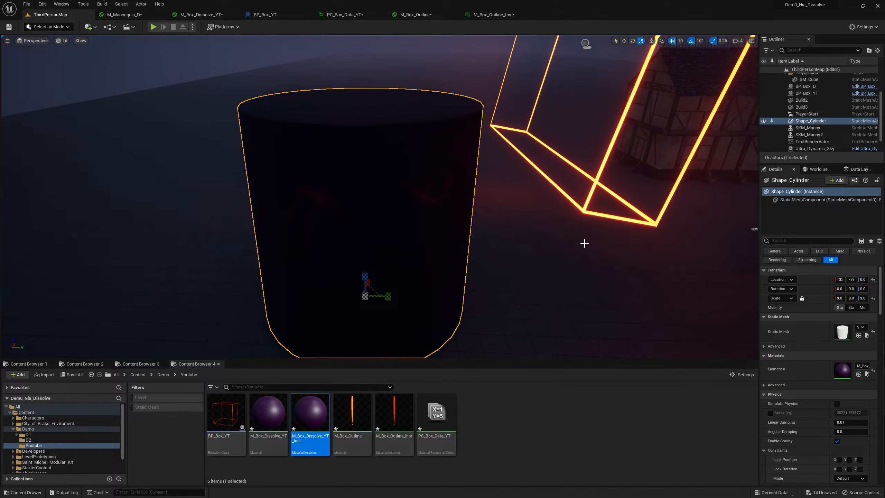
pyautogui.moveTo(630, 240); pyautogui.dragTo(630, 251, button='right')
pyautogui.press('s')
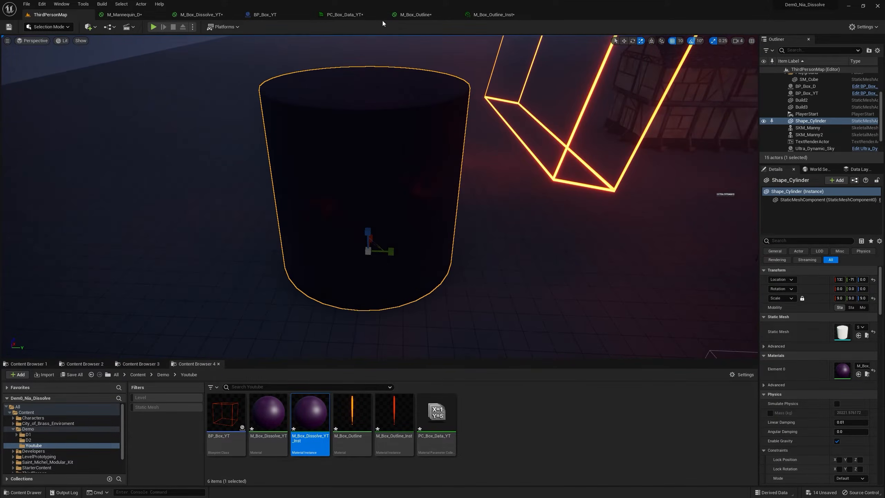
# Connect Saturate to Base Color as well in M_Box_Dissolve_YT, apply the material, and raise Shape_Cylinder in ThirdPersonMap to check it.
pyautogui.click(215, 16)
pyautogui.moveTo(557, 197); pyautogui.dragTo(631, 142)
pyautogui.click(51, 27)
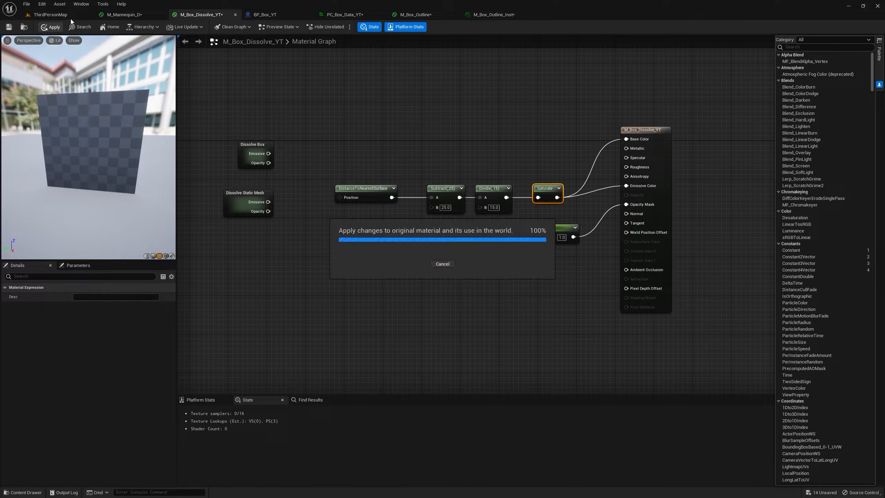
pyautogui.click(69, 17)
pyautogui.press('w')
pyautogui.moveTo(396, 125); pyautogui.dragTo(391, 153, button='right')
pyautogui.press('w')
pyautogui.moveTo(390, 170); pyautogui.dragTo(391, 150)
pyautogui.moveTo(390, 150); pyautogui.dragTo(393, 122, button='right')
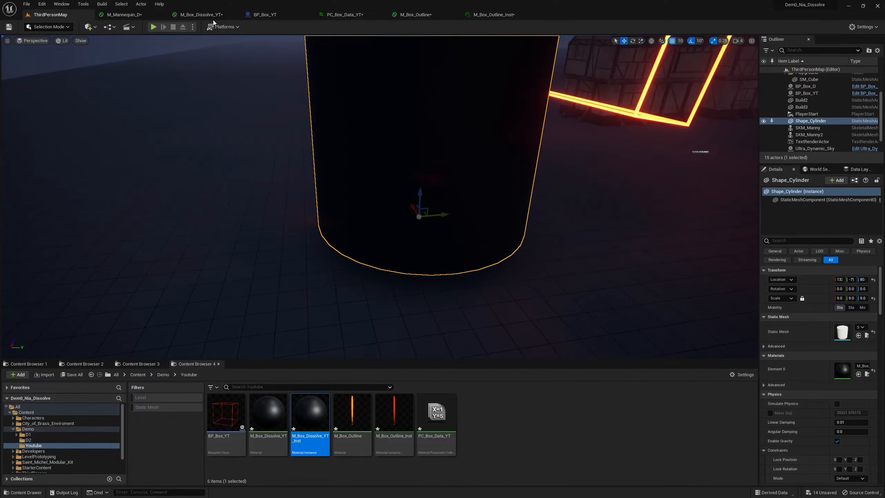
# Connect DistanceToNearestSurface directly to Base Color in M_Box_Dissolve_YT, apply the material, and return to ThirdPersonMap.
pyautogui.click(202, 15)
pyautogui.moveTo(393, 207); pyautogui.dragTo(385, 229, button='right')
pyautogui.moveTo(366, 244); pyautogui.dragTo(614, 186)
pyautogui.click(56, 28)
pyautogui.click(74, 16)
# Sink Shape_Cylinder partly into the floor and examine the distance shading on its side up close.
pyautogui.moveTo(412, 121); pyautogui.dragTo(434, 152, button='right')
pyautogui.press('w')
pyautogui.press('s')
pyautogui.press('w')
pyautogui.press('s')
pyautogui.moveTo(411, 213); pyautogui.dragTo(408, 257)
pyautogui.moveTo(455, 235); pyautogui.dragTo(419, 241, button='right')
pyautogui.press('w')
pyautogui.moveTo(471, 250); pyautogui.dragTo(520, 263, button='right')
pyautogui.moveTo(410, 212); pyautogui.dragTo(352, 249, button='right')
pyautogui.press('w')
pyautogui.press('s')
pyautogui.press('w')
pyautogui.press('w')
pyautogui.press('s')
pyautogui.press('w')
pyautogui.press('s')
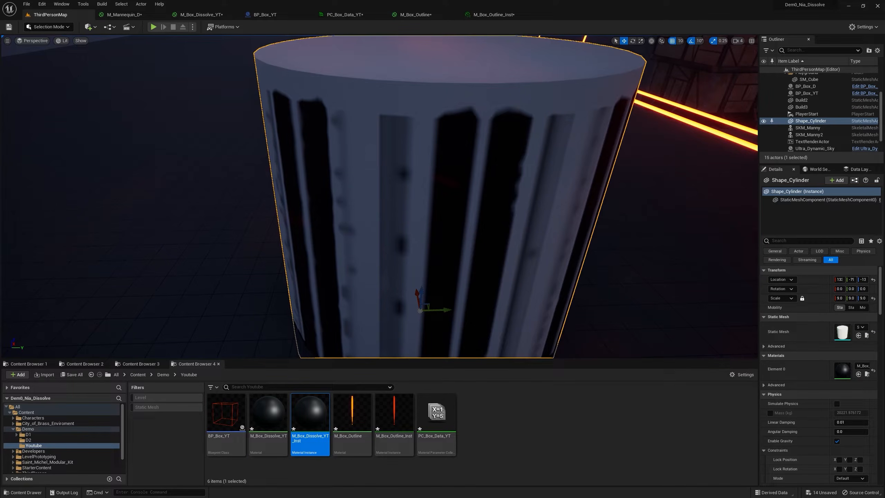
# Find the distance field settings of Shape_Cylinder and turn off Affect Distance Field Lighting.
pyautogui.moveTo(474, 119); pyautogui.dragTo(544, 126, button='right')
pyautogui.press('s')
pyautogui.moveTo(474, 153); pyautogui.dragTo(405, 158, button='right')
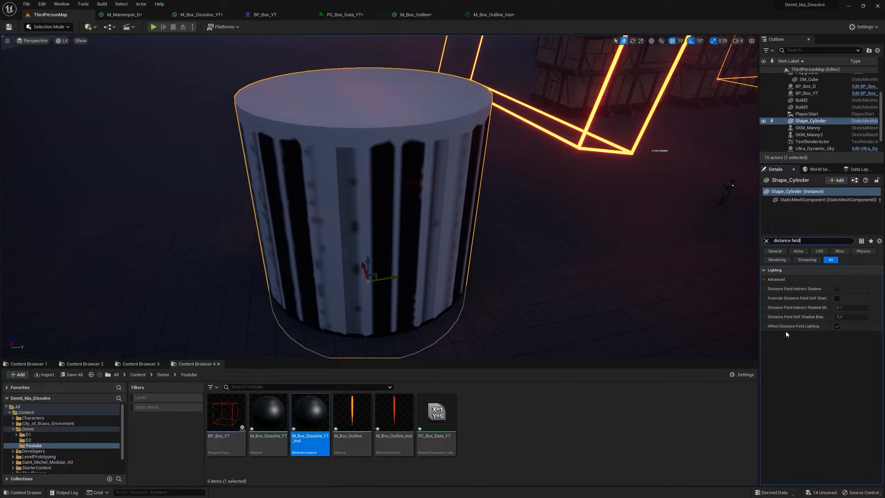
pyautogui.click(836, 325)
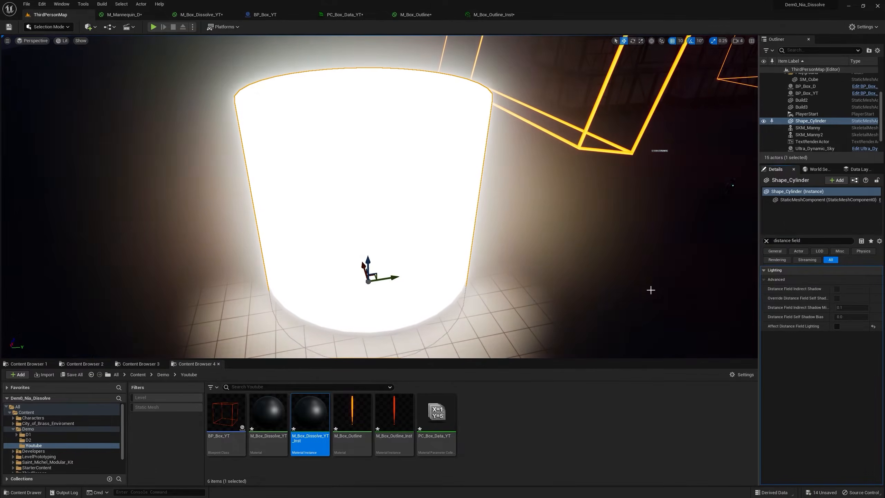
# Examine the cylinder's emissive shading around its base where it meets the floor.
pyautogui.moveTo(427, 317); pyautogui.dragTo(422, 341, button='right')
pyautogui.press('w')
pyautogui.moveTo(398, 275); pyautogui.dragTo(398, 275, button='right')
pyautogui.press('s')
pyautogui.moveTo(477, 261)
pyautogui.mouseDown(button='right')
pyautogui.moveTo(469, 275)
pyautogui.moveTo(474, 252)
pyautogui.moveTo(463, 270)
pyautogui.mouseUp(button='right')
pyautogui.press('s')
pyautogui.press('w')
pyautogui.moveTo(465, 162)
pyautogui.mouseDown(button='right')
pyautogui.moveTo(466, 120)
pyautogui.moveTo(444, 162)
pyautogui.moveTo(463, 147)
pyautogui.mouseUp(button='right')
pyautogui.press('s')
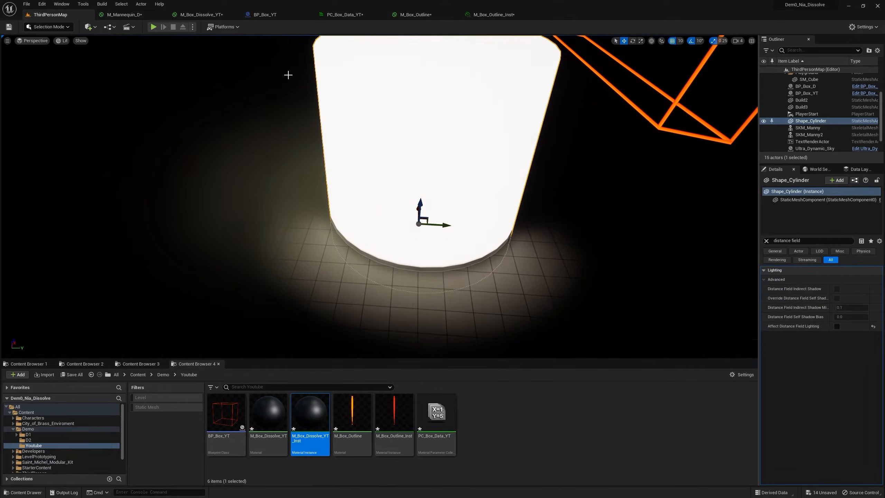
# Disconnect the Base Color input in M_Box_Dissolve_YT and apply the material.
pyautogui.click(201, 14)
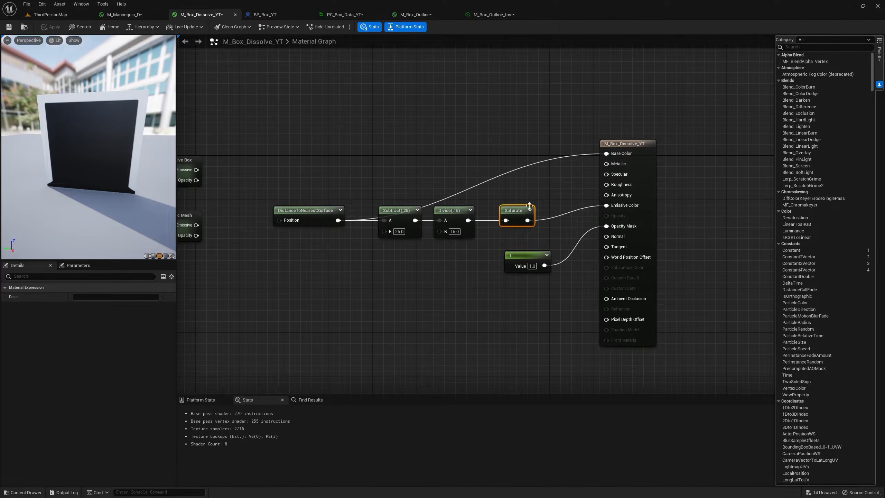
pyautogui.keyDown('alt'); pyautogui.click(606, 154); pyautogui.keyUp('alt')
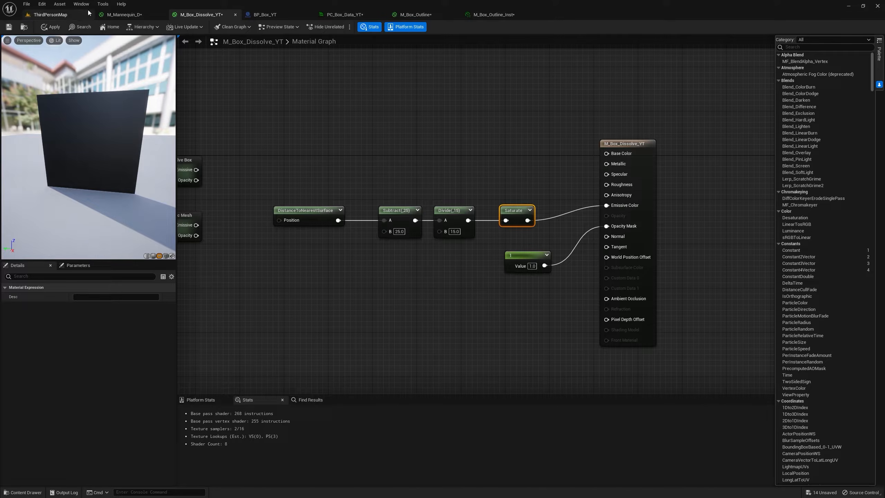
pyautogui.click(54, 28)
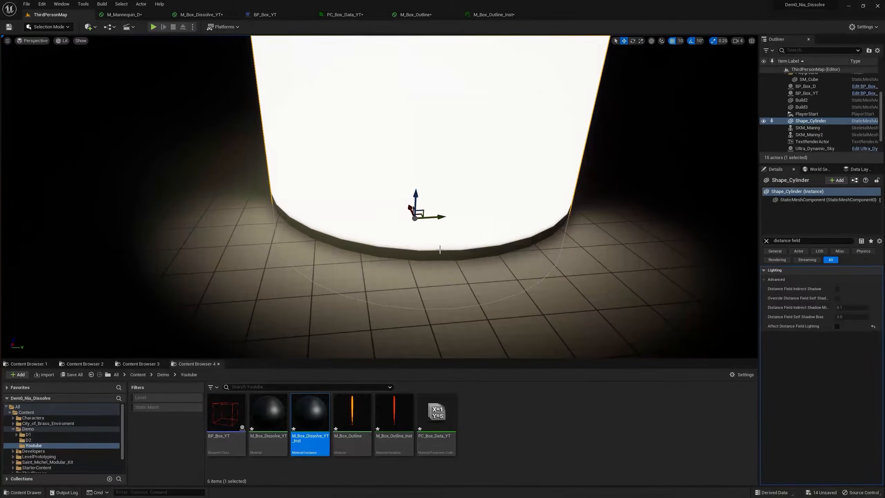
# Place Shape_NarrowCapsule from the StarterContent Shapes folder beside the cylinder, enlarge it, and move it into the cylinder's side.
pyautogui.moveTo(495, 241); pyautogui.dragTo(694, 239, button='right')
pyautogui.press('s')
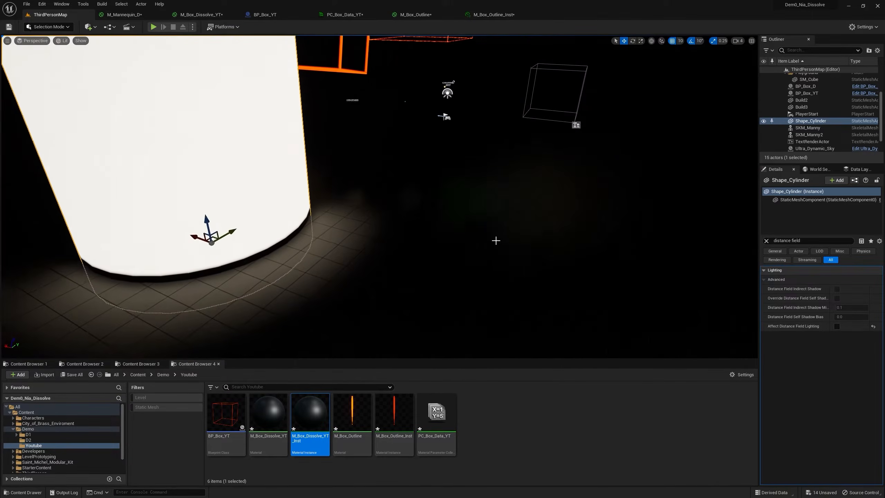
pyautogui.click(46, 365)
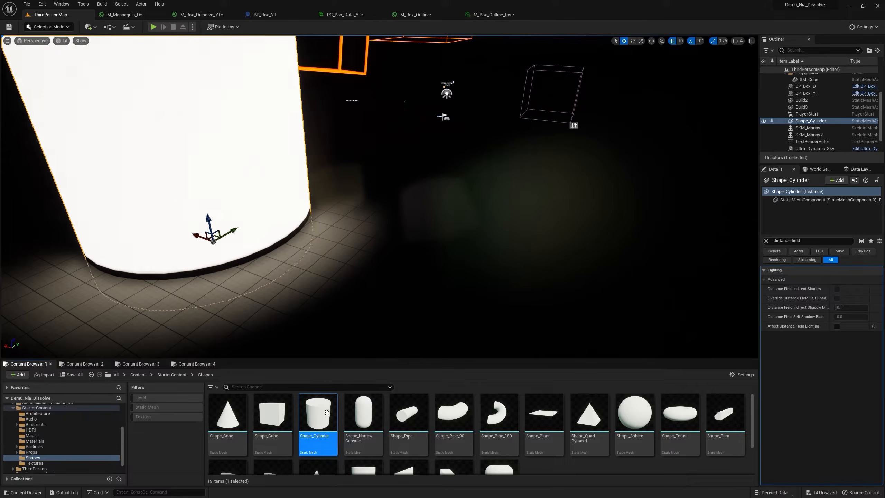
pyautogui.moveTo(362, 412); pyautogui.dragTo(335, 265)
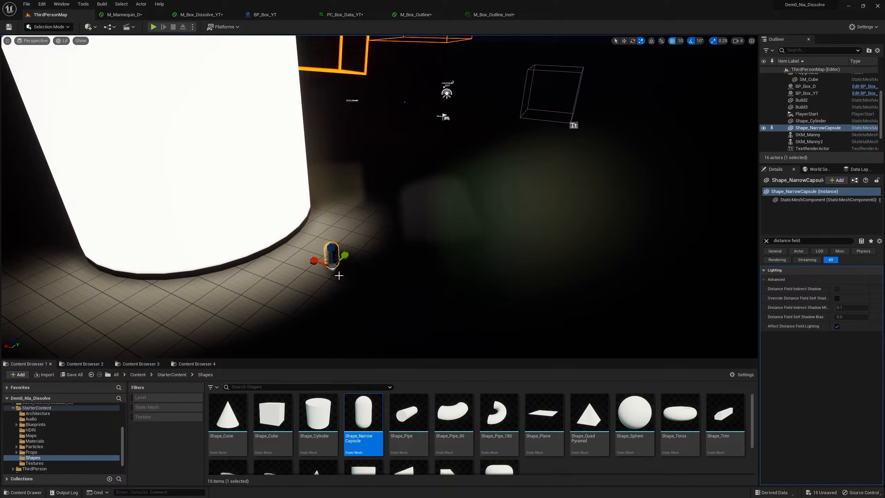
pyautogui.press('w')
pyautogui.press('f')
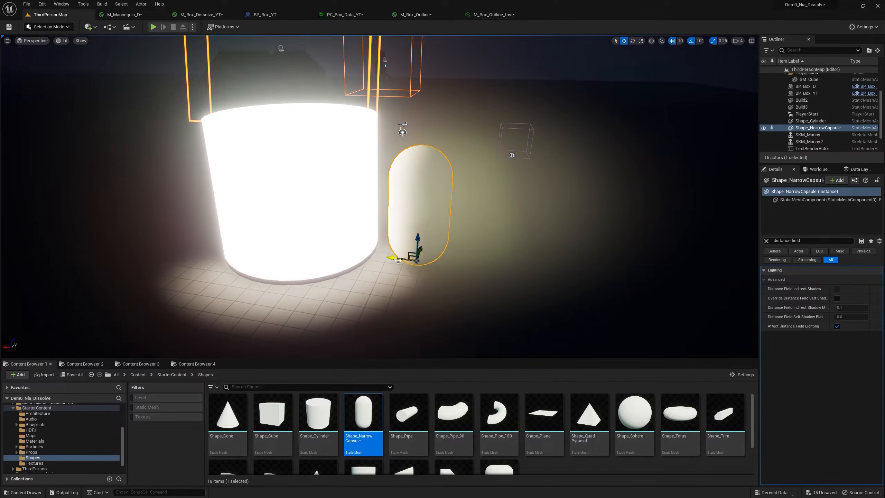
pyautogui.moveTo(398, 260); pyautogui.dragTo(368, 257)
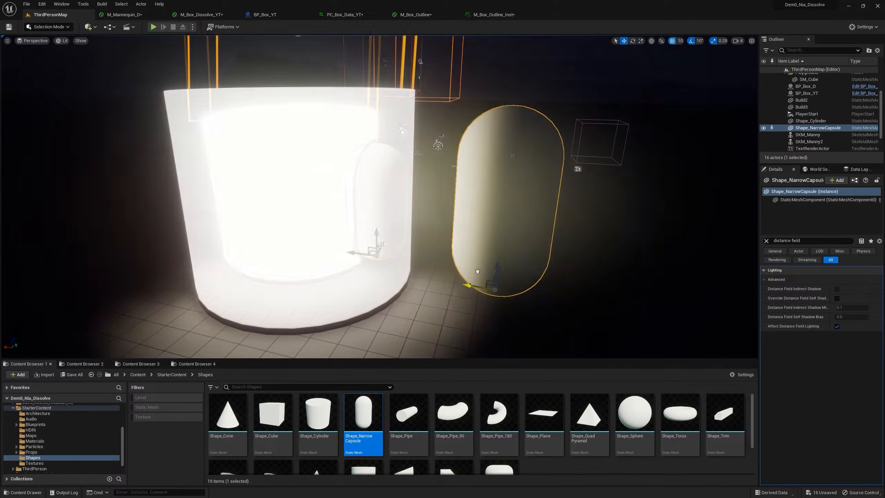
pyautogui.moveTo(474, 269); pyautogui.dragTo(417, 231)
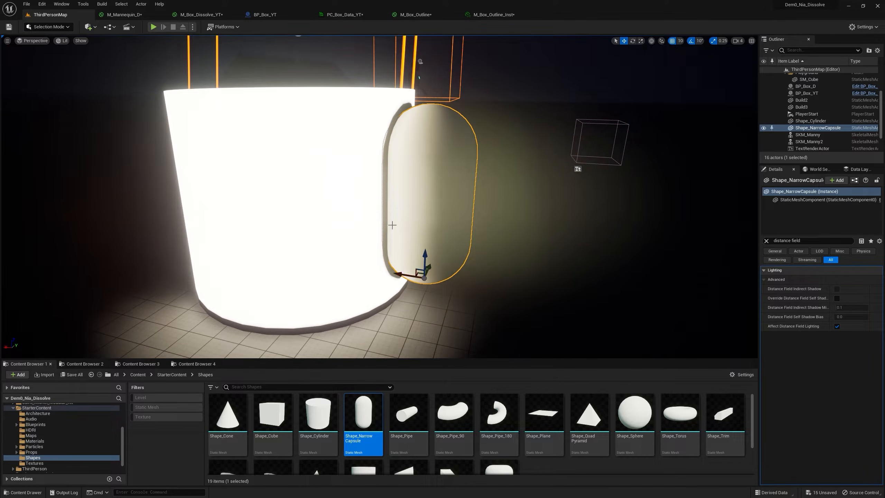
# Place Shape_Cone from the Shapes folder so that it sticks out of the cylinder's side near the capsule.
pyautogui.press('d')
pyautogui.moveTo(407, 195); pyautogui.dragTo(328, 282, button='right')
pyautogui.moveTo(227, 413); pyautogui.dragTo(316, 220)
pyautogui.press('w')
pyautogui.moveTo(328, 219); pyautogui.dragTo(361, 228, button='right')
pyautogui.press('s')
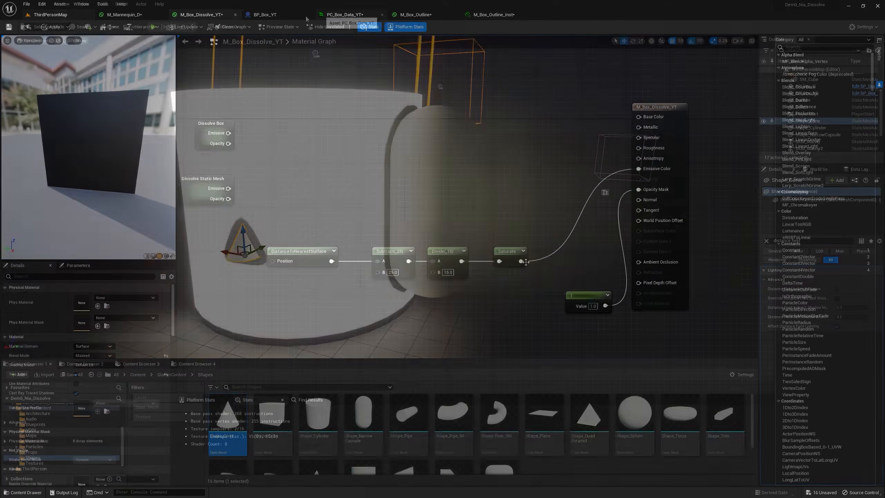
# Connect Saturate to Opacity Mask in M_Box_Dissolve_YT, apply the material, and inspect the cylinder around the capsule and cone.
pyautogui.moveTo(521, 260); pyautogui.dragTo(649, 191)
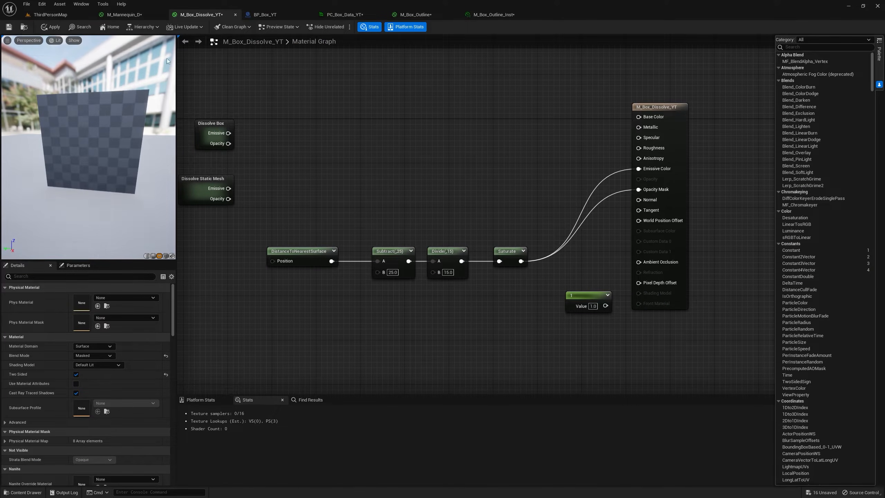
pyautogui.click(74, 15)
pyautogui.moveTo(353, 318); pyautogui.dragTo(326, 262)
pyautogui.moveTo(325, 262); pyautogui.dragTo(452, 209, button='right')
pyautogui.press('s')
pyautogui.press('w')
pyautogui.press('s')
pyautogui.press('w')
pyautogui.press('s')
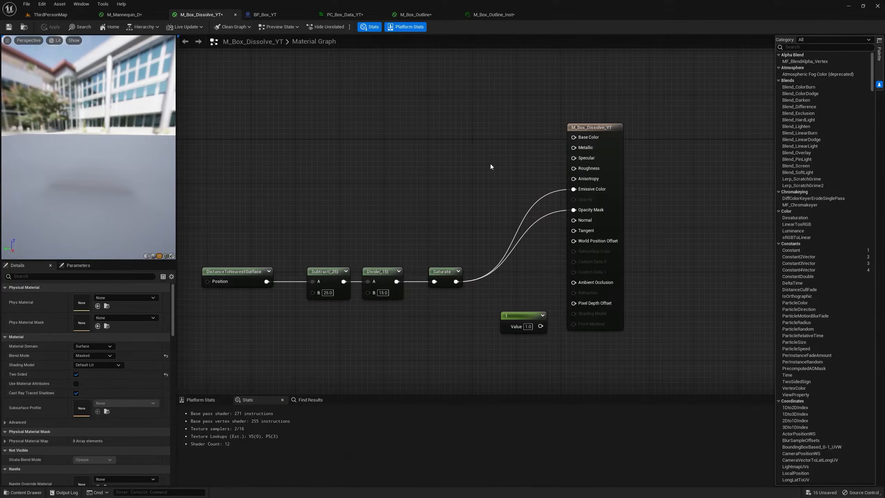
# Add a Lerp into Emissive Color with Saturate as Alpha, and feed B with a vector parameter named Color set to red.
pyautogui.click(489, 130)
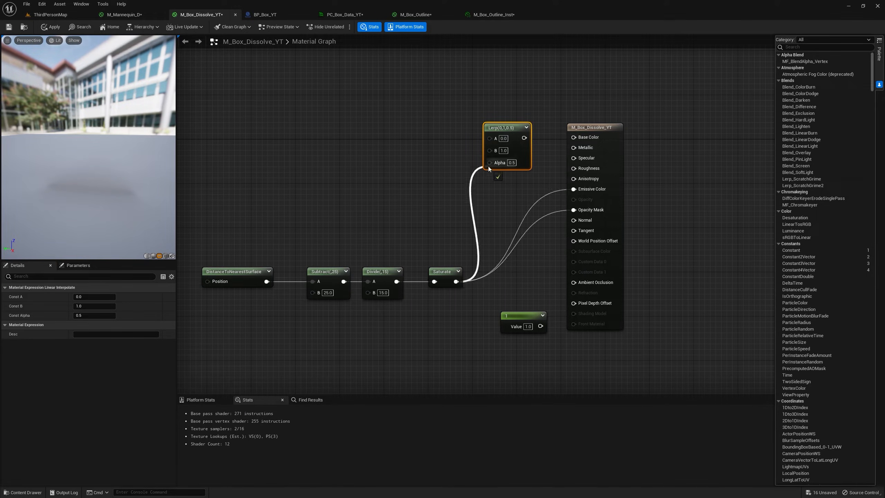
pyautogui.moveTo(578, 191); pyautogui.dragTo(578, 190)
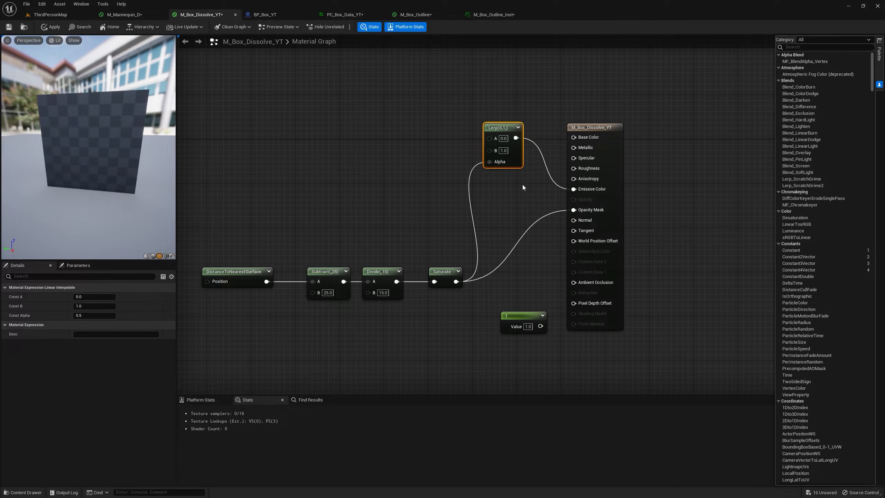
pyautogui.moveTo(406, 137); pyautogui.dragTo(501, 139, button='right')
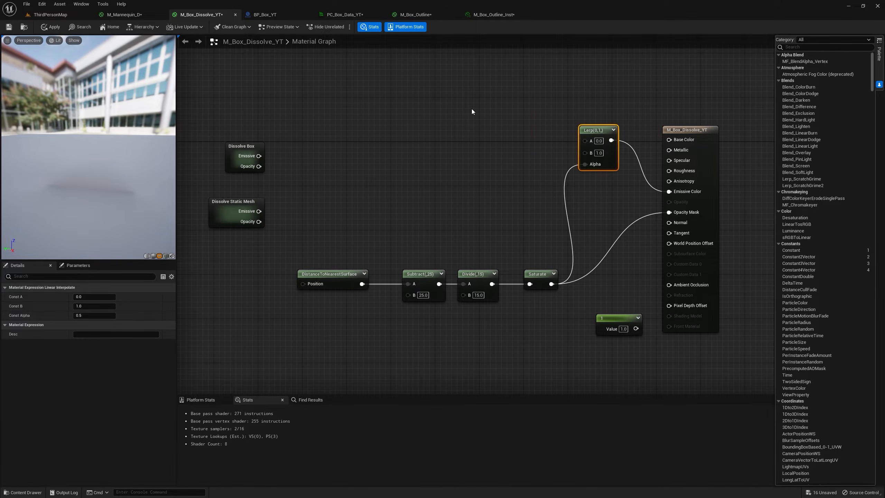
pyautogui.click(472, 110)
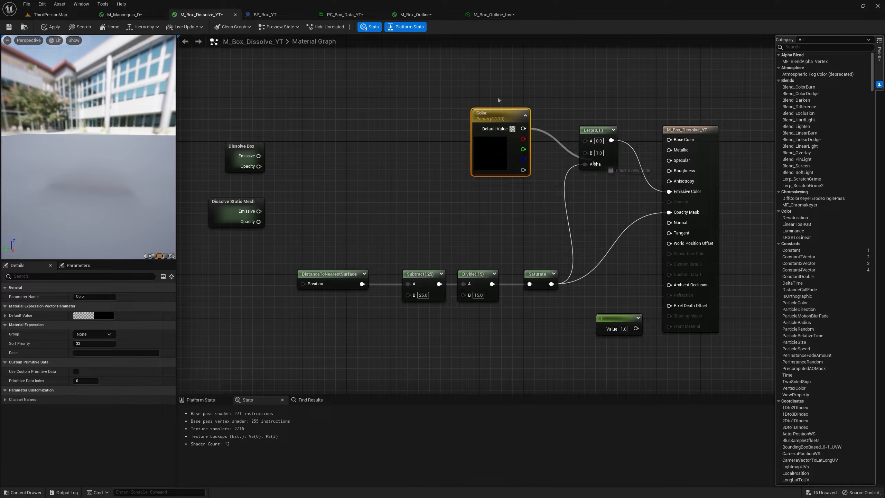
pyautogui.moveTo(587, 157); pyautogui.dragTo(585, 153)
pyautogui.click(103, 316)
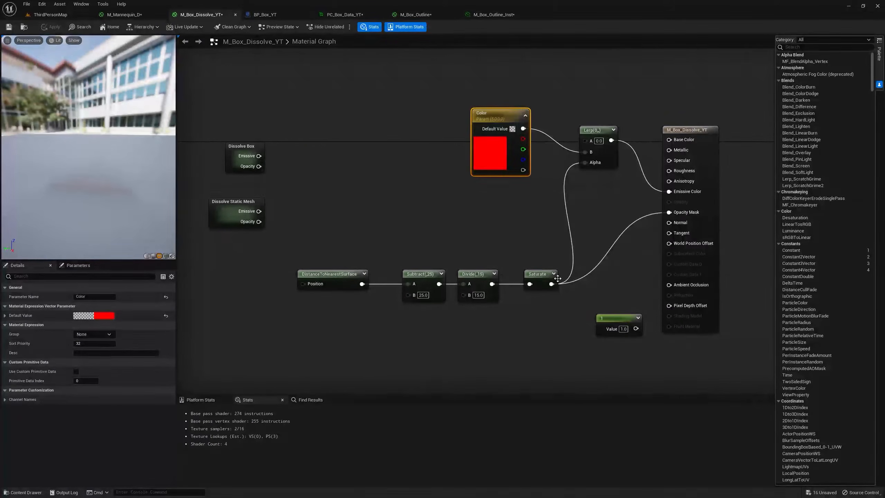
# Insert a OneMinus node between Saturate and the Lerp's Alpha, and inspect the edge glow on the cylinder in ThirdPersonMap.
pyautogui.moveTo(557, 278); pyautogui.dragTo(573, 221)
pyautogui.write('one')
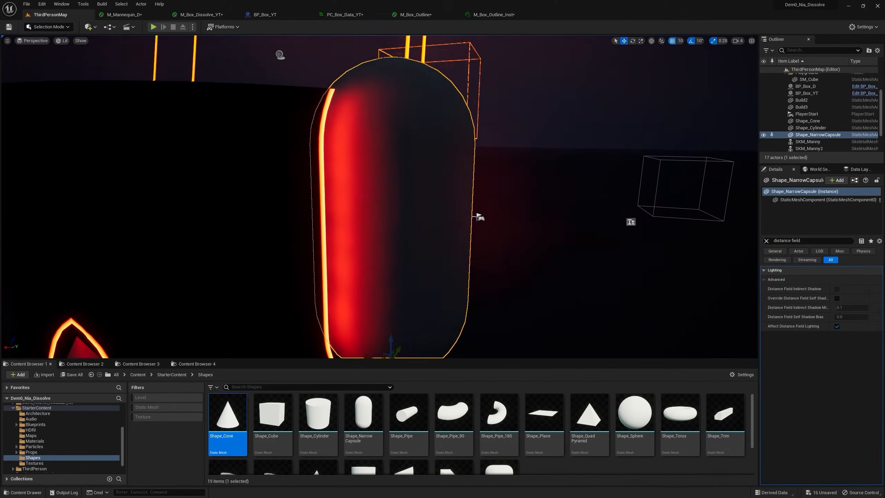
pyautogui.scroll(3, 525, 109)
pyautogui.moveTo(426, 226); pyautogui.dragTo(427, 256)
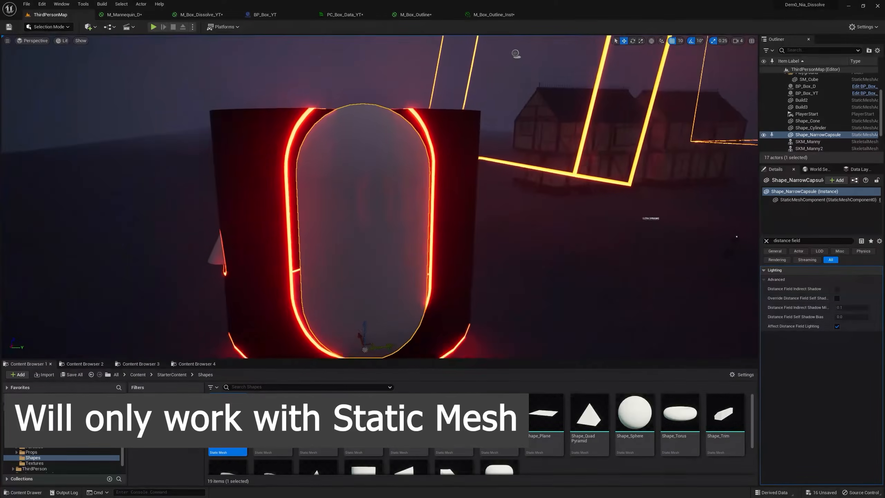
pyautogui.moveTo(472, 255)
pyautogui.mouseDown(button='right')
pyautogui.moveTo(491, 266)
pyautogui.moveTo(471, 255)
pyautogui.mouseUp(button='right')
pyautogui.press('w')
pyautogui.moveTo(392, 253); pyautogui.dragTo(440, 240, button='right')
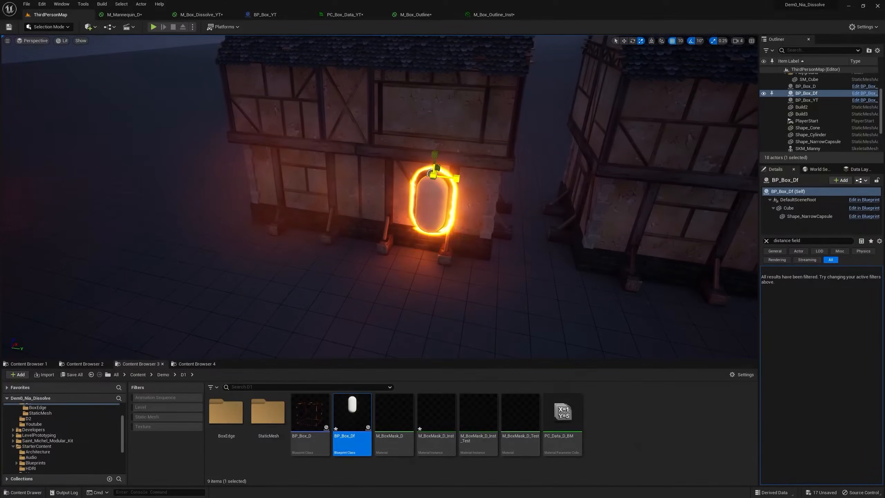
# Place another Shape_NarrowCapsule in front of the timber-framed house, push it into the wall, and inspect the wall around it.
pyautogui.moveTo(433, 175)
pyautogui.mouseDown()
pyautogui.moveTo(449, 165)
pyautogui.moveTo(435, 174)
pyautogui.mouseUp()
pyautogui.press('w')
pyautogui.moveTo(436, 175); pyautogui.dragTo(481, 177, button='right')
pyautogui.press('a')
pyautogui.click(42, 365)
pyautogui.moveTo(361, 414); pyautogui.dragTo(363, 263)
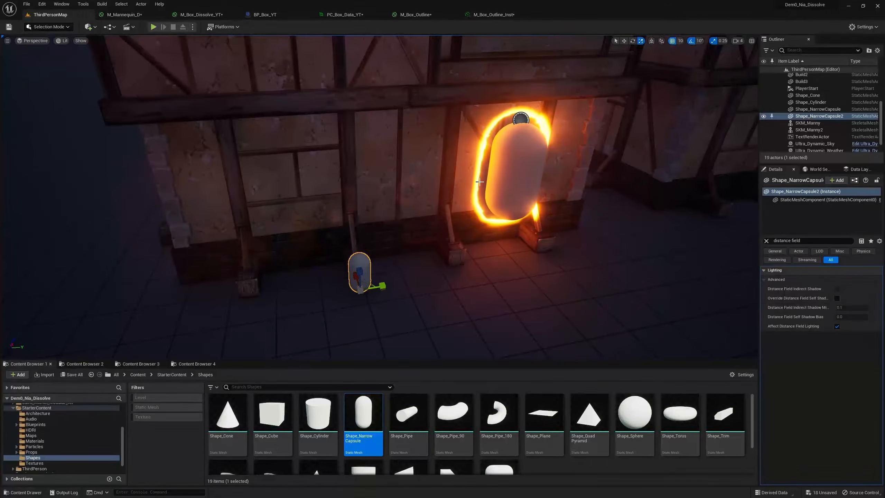
pyautogui.moveTo(365, 275); pyautogui.dragTo(425, 277, button='right')
pyautogui.press('a')
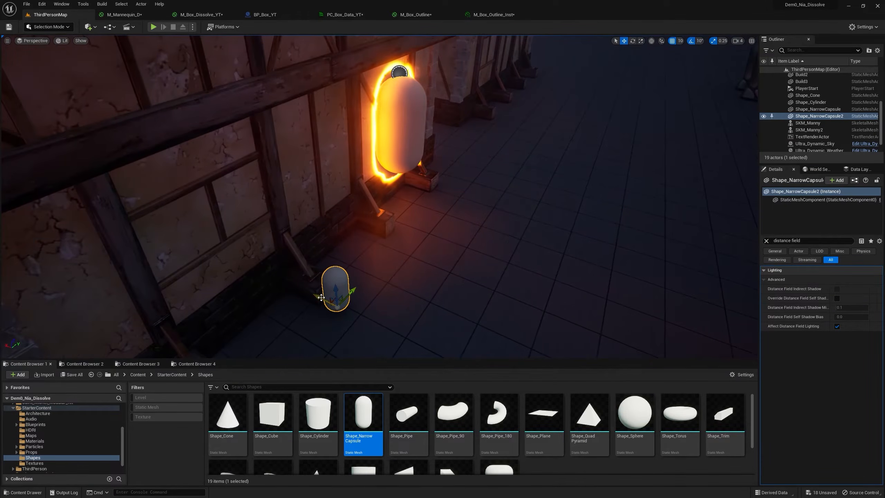
pyautogui.moveTo(325, 302); pyautogui.dragTo(266, 276)
pyautogui.moveTo(383, 154); pyautogui.dragTo(328, 156, button='right')
pyautogui.press('d')
pyautogui.moveTo(345, 125); pyautogui.dragTo(329, 102, button='right')
pyautogui.moveTo(307, 136); pyautogui.dragTo(356, 170, button='right')
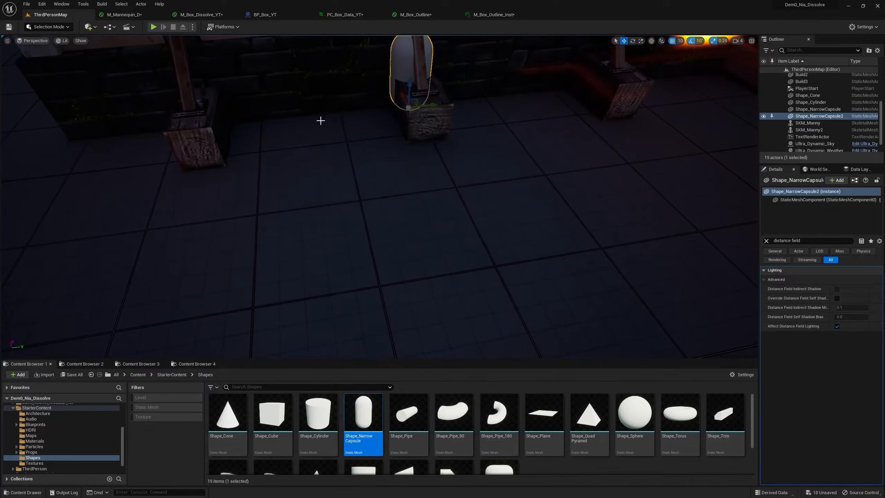
# Return to the dissolving cylinder and place a third Shape_NarrowCapsule on its side near the cone.
pyautogui.press('w')
pyautogui.moveTo(373, 127); pyautogui.dragTo(435, 112, button='right')
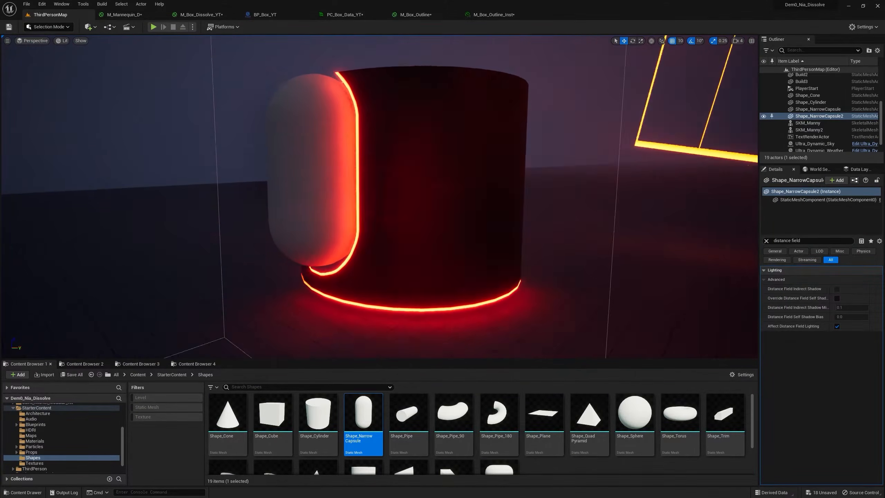
pyautogui.press('a')
pyautogui.moveTo(363, 411); pyautogui.dragTo(407, 182)
pyautogui.press('d')
pyautogui.moveTo(469, 117); pyautogui.dragTo(460, 111, button='right')
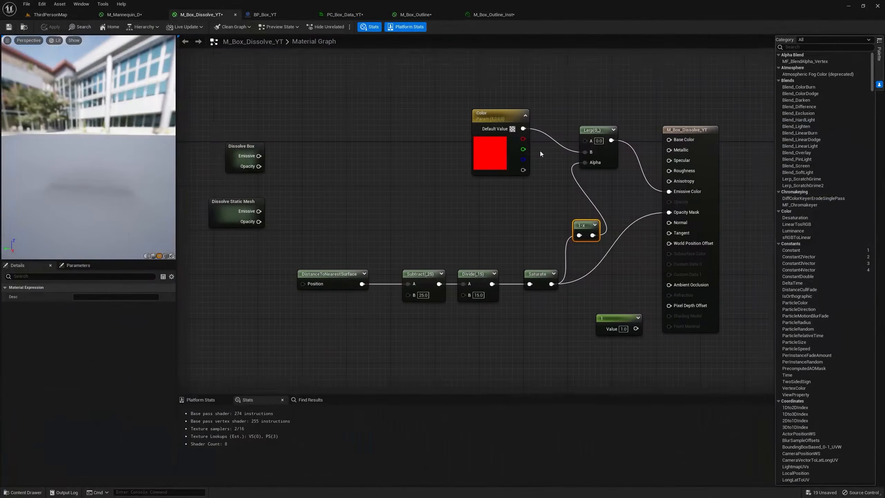
# Collapse the DistanceToNearestSurface chain, OneMinus, Color and Lerp nodes in M_Box_Dissolve_YT into a single subgraph node.
pyautogui.moveTo(539, 150); pyautogui.dragTo(556, 143, button='right')
pyautogui.moveTo(325, 78); pyautogui.dragTo(593, 303)
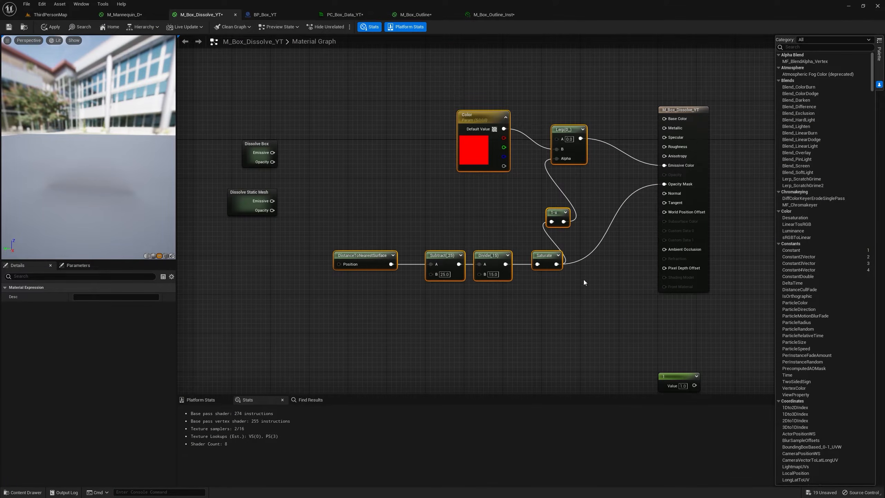
pyautogui.rightClick(550, 258)
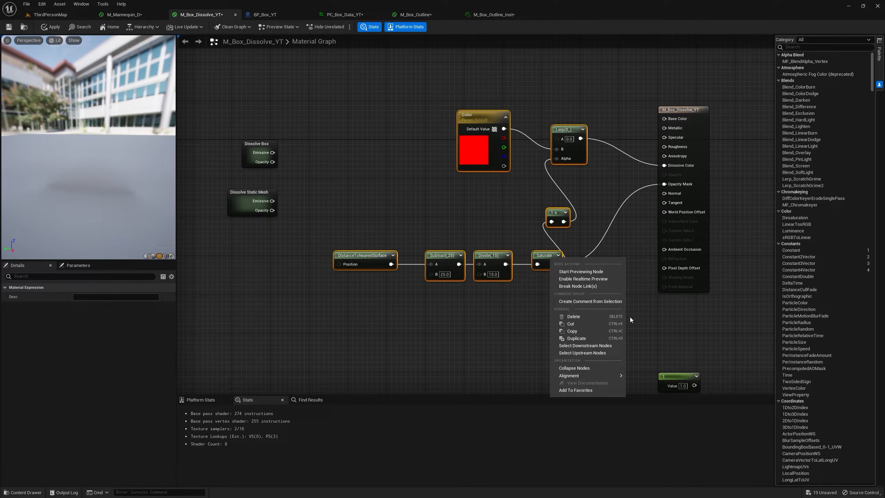
pyautogui.click(583, 368)
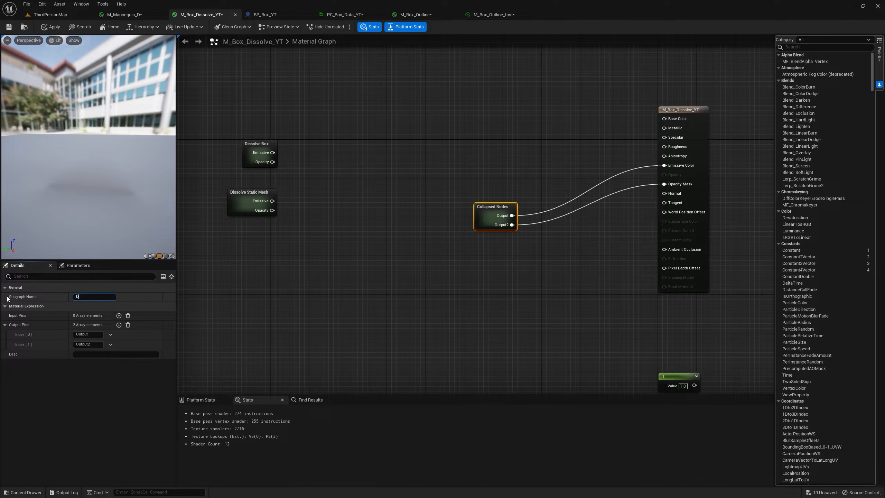
# Name the collapsed subgraph DF Dissolve and rename its two output pins Emissive and Opacity.
pyautogui.write('DF D')
pyautogui.write('issolve')
pyautogui.press('Return')
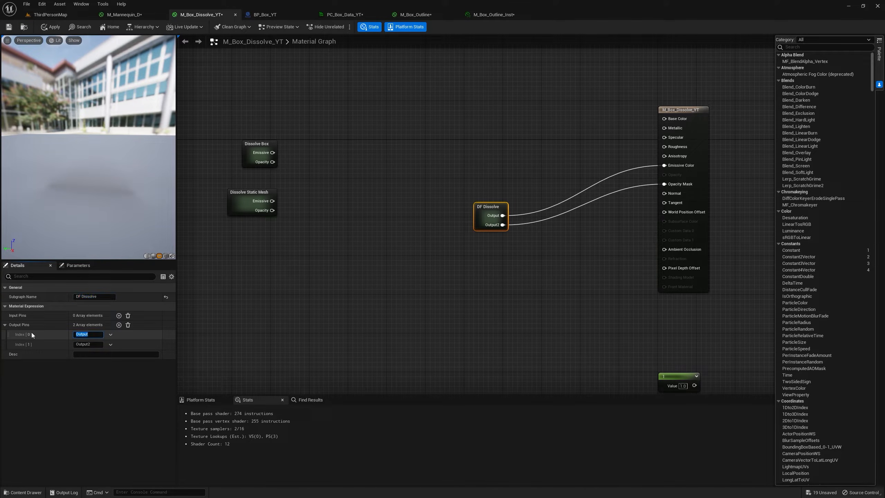
pyautogui.write('Emissive')
pyautogui.click(85, 345)
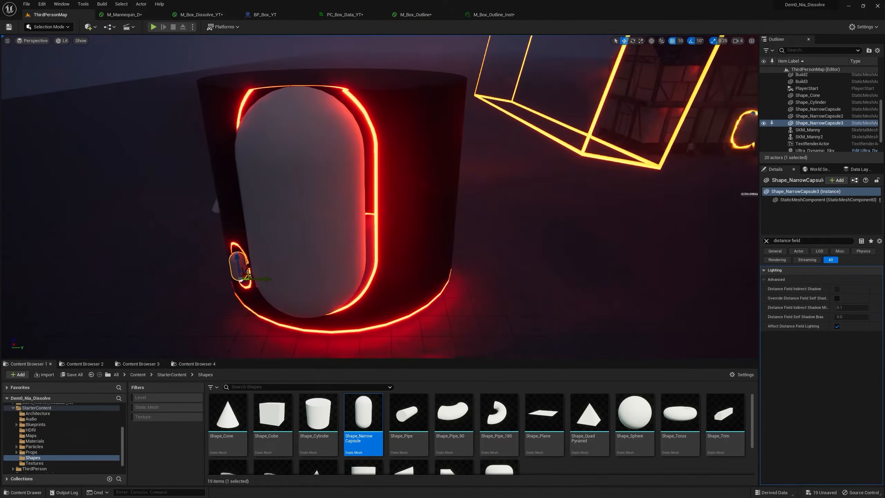
# Copy the DF Dissolve subgraph node from M_Box_Dissolve_YT and return to ThirdPersonMap.
pyautogui.click(214, 14)
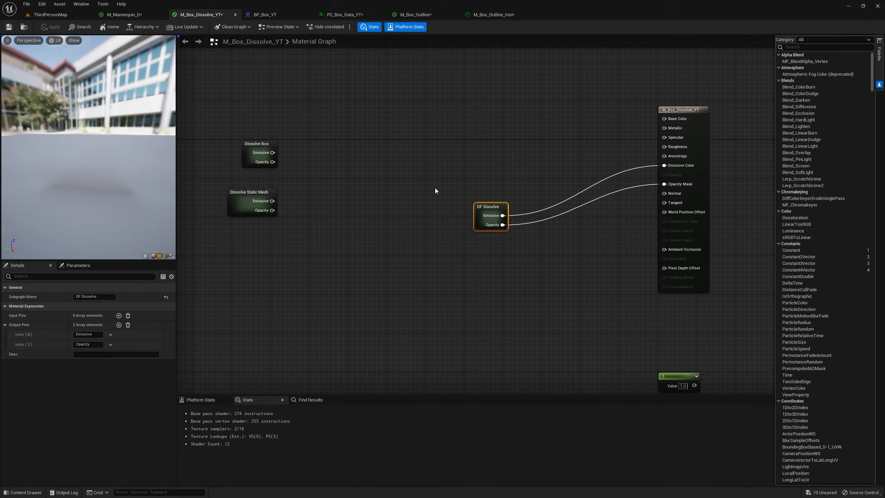
pyautogui.rightClick(485, 210)
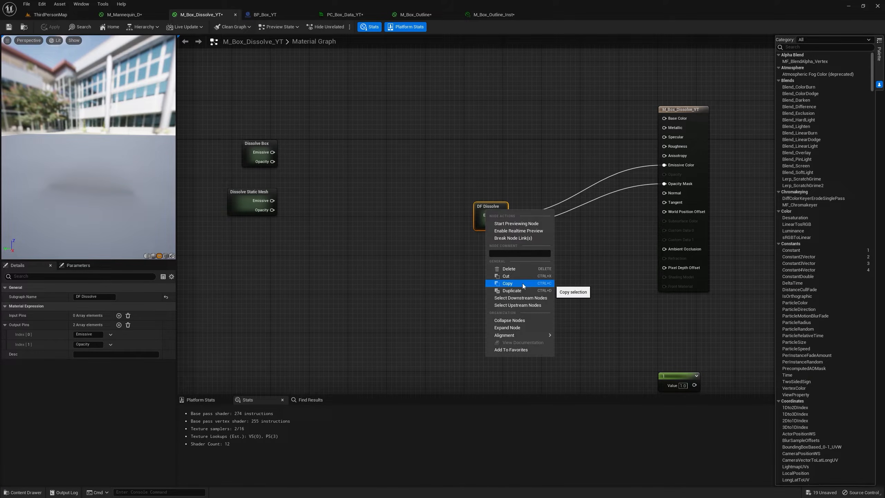
pyautogui.click(522, 284)
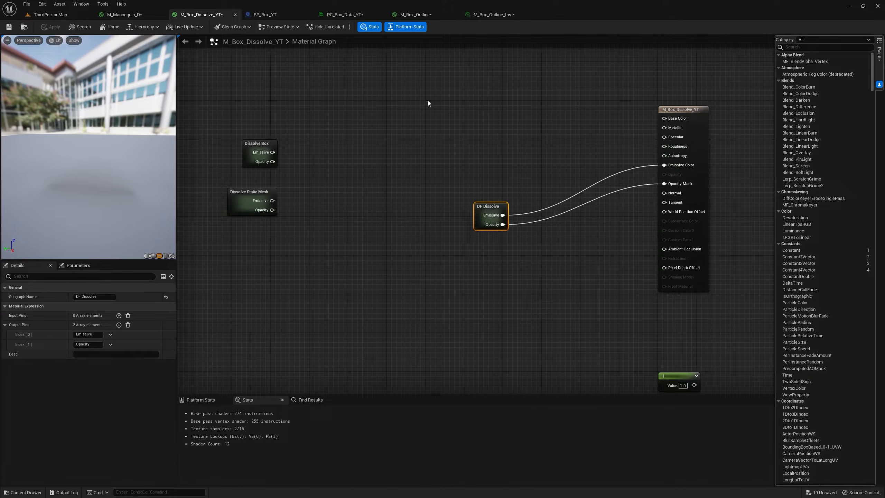
pyautogui.click(80, 14)
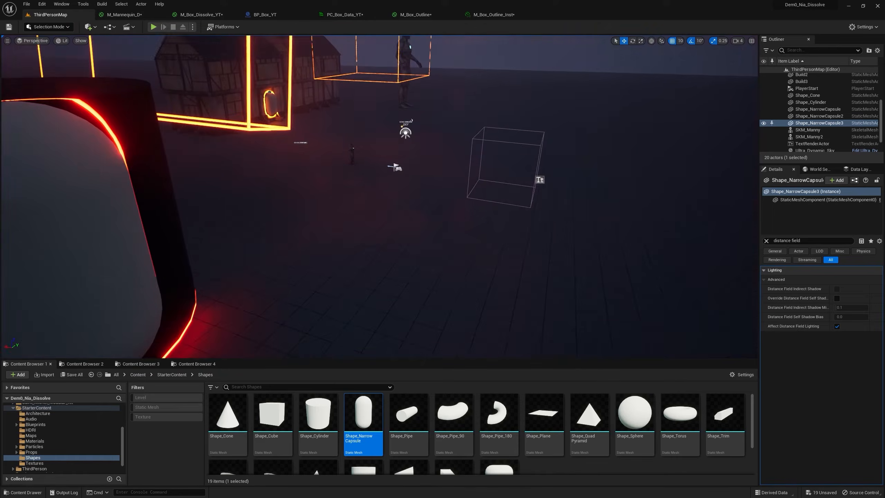
pyautogui.click(378, 244)
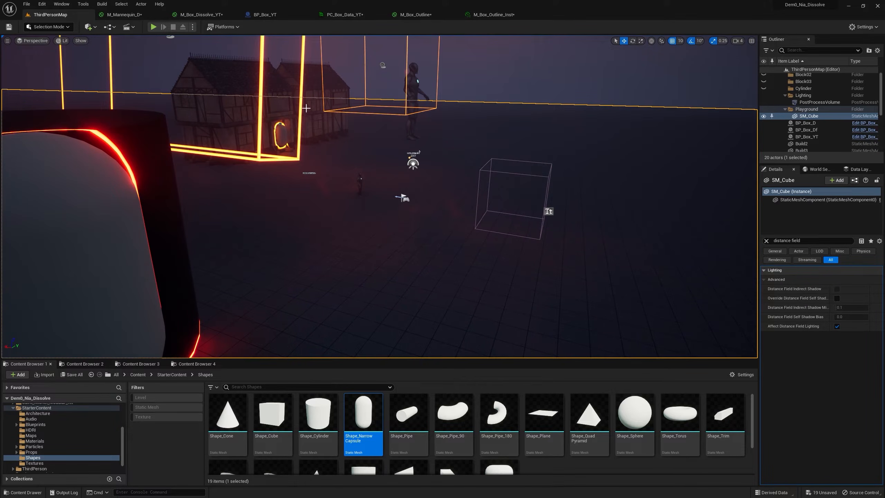
pyautogui.click(234, 79)
pyautogui.moveTo(694, 312); pyautogui.dragTo(658, 331, button='right')
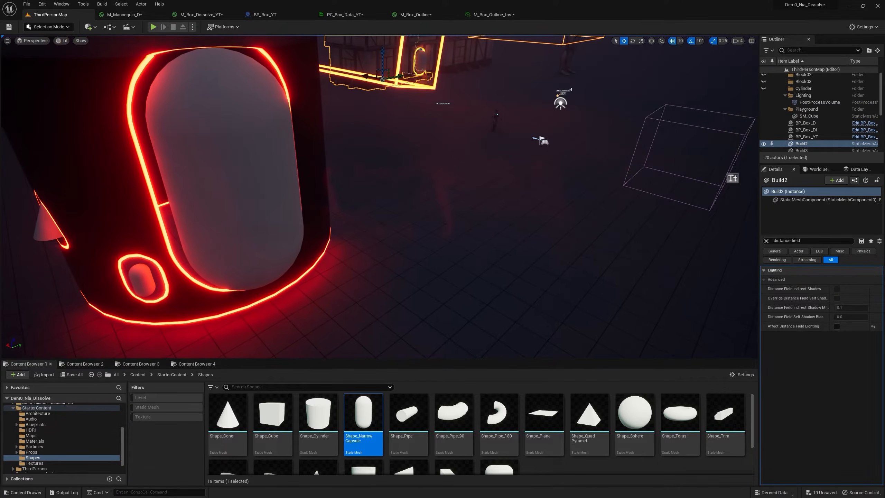
# Open Shape_Sphere's M_Basic_Wall material, paste the DF Dissolve node, and connect its outputs to Emissive Color and Opacity Mask.
pyautogui.doubleClick(634, 415)
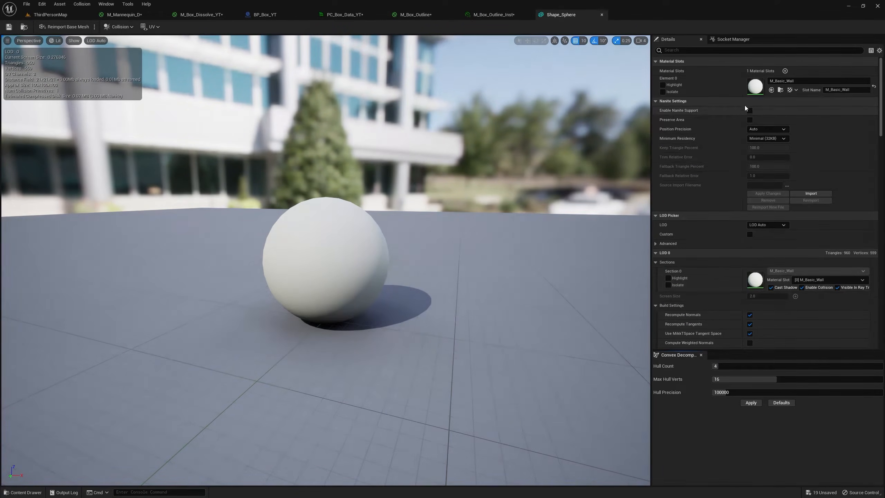
pyautogui.doubleClick(755, 86)
pyautogui.hotkey('ctrl', 'v')
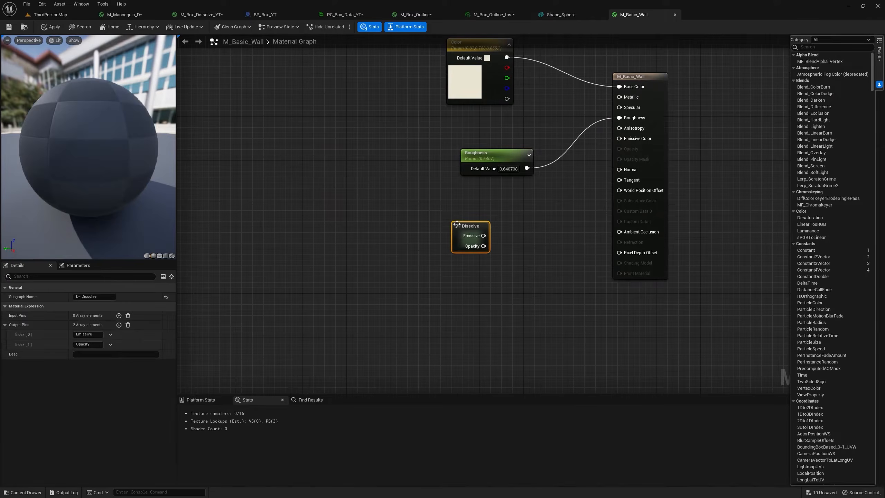
pyautogui.moveTo(620, 139); pyautogui.dragTo(619, 138)
pyautogui.moveTo(483, 246); pyautogui.dragTo(619, 159)
# Set the blend mode of M_Basic_Wall to Masked.
pyautogui.click(627, 160)
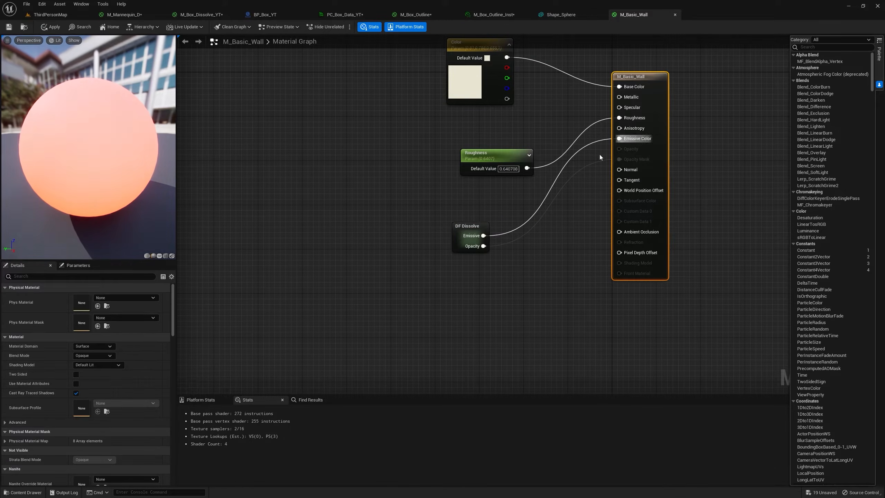
pyautogui.click(105, 355)
pyautogui.click(89, 369)
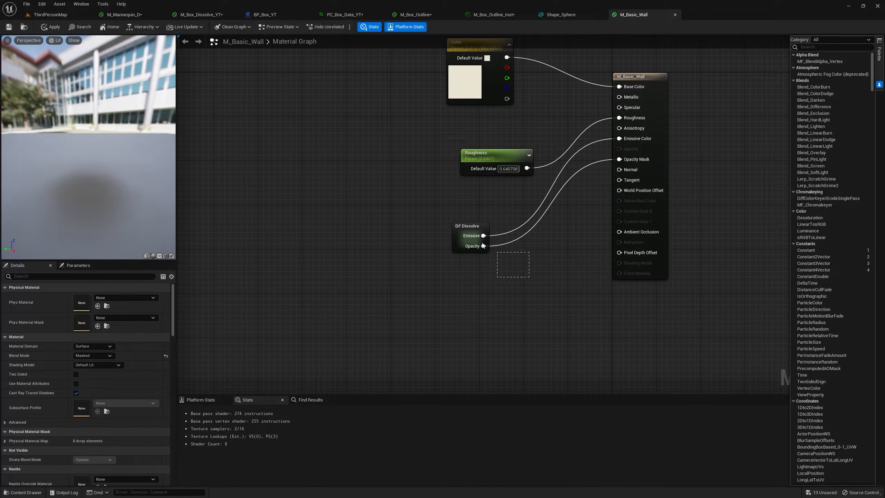
# Delete the DF Dissolve node from M_Basic_Wall and close the material.
pyautogui.moveTo(482, 245); pyautogui.dragTo(485, 230)
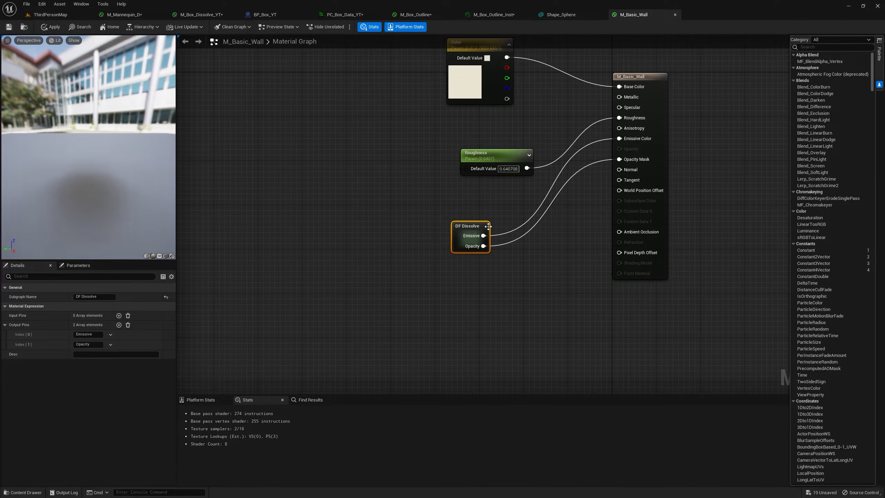
pyautogui.press('Delete')
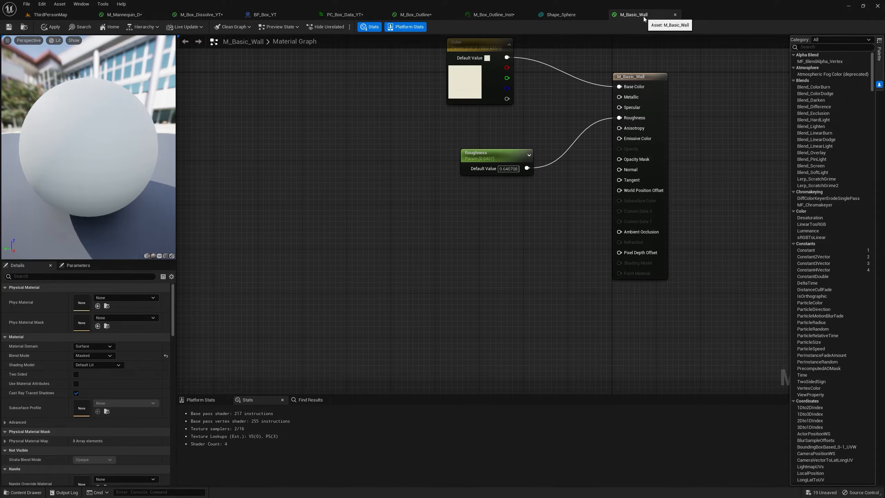
pyautogui.click(675, 14)
pyautogui.click(492, 270)
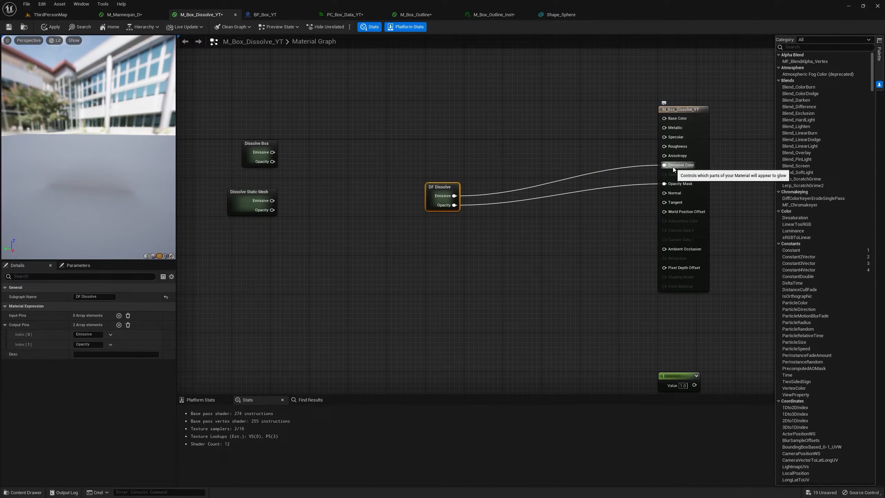
# Disconnect DF Dissolve from Emissive Color and Opacity Mask in M_Box_Dissolve_YT and move it beside the other dissolve subgraphs.
pyautogui.keyDown('alt'); pyautogui.click(673, 166); pyautogui.keyUp('alt')
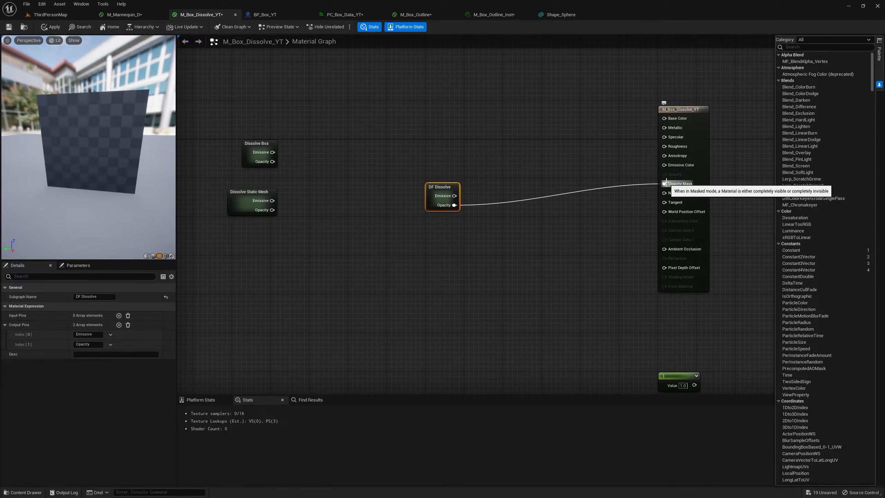
pyautogui.keyDown('alt'); pyautogui.click(672, 185); pyautogui.keyUp('alt')
pyautogui.moveTo(450, 183); pyautogui.dragTo(354, 236)
pyautogui.moveTo(440, 197); pyautogui.dragTo(383, 216)
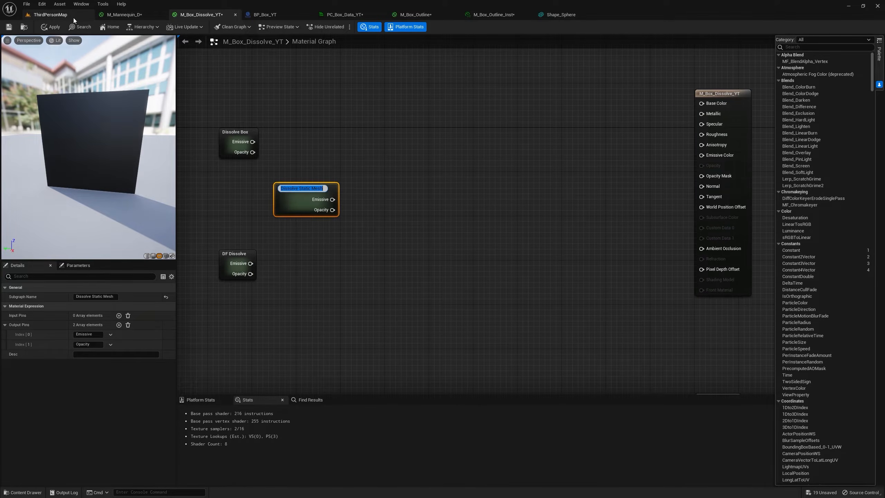
# Place a Shape_Sphere at the timber-framed house's wall in ThirdPersonMap, inspect it there, and delete it.
pyautogui.click(71, 16)
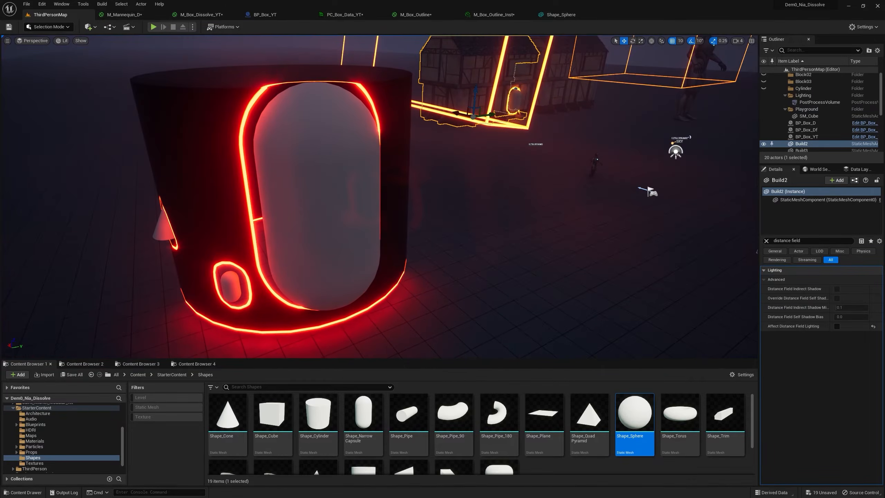
pyautogui.moveTo(380, 197); pyautogui.dragTo(428, 195, button='right')
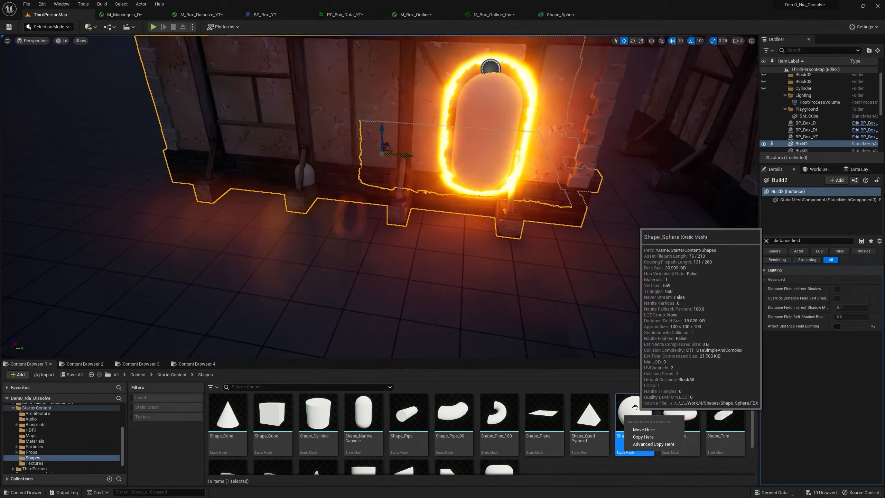
pyautogui.moveTo(633, 413); pyautogui.dragTo(237, 154)
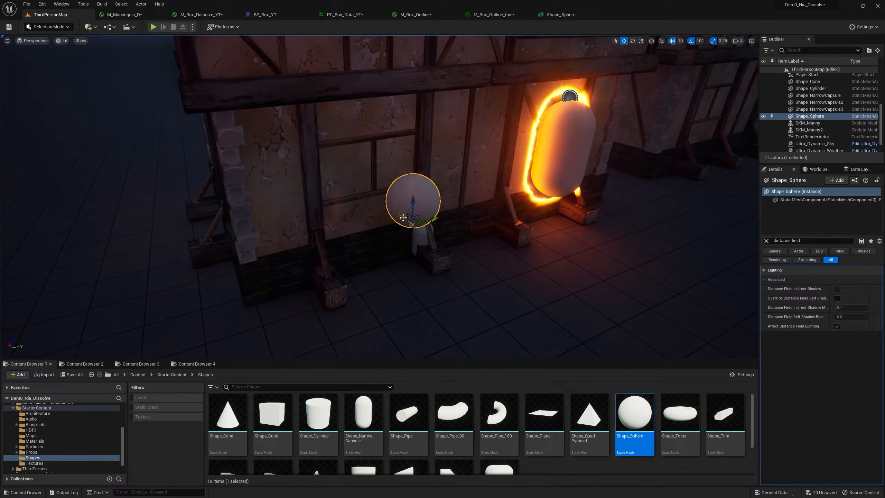
pyautogui.moveTo(382, 214); pyautogui.dragTo(436, 239)
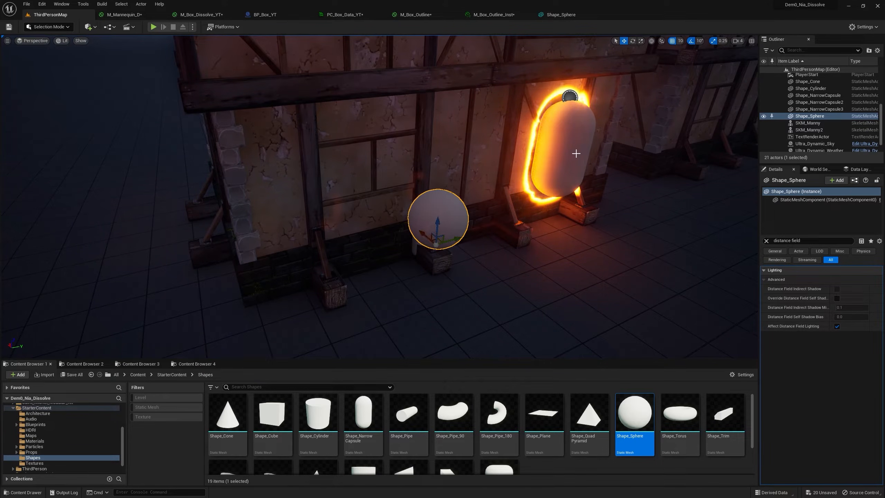
pyautogui.press('Delete')
# Select the glowing BP_Box_Df actor, examine the BP_Box_YT blueprint's viewport, and return to the level.
pyautogui.click(591, 151)
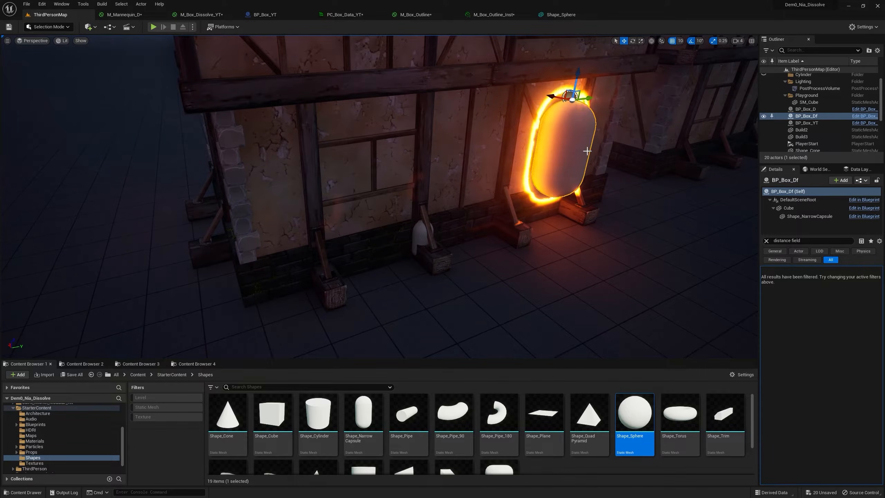
pyautogui.click(266, 14)
pyautogui.click(160, 39)
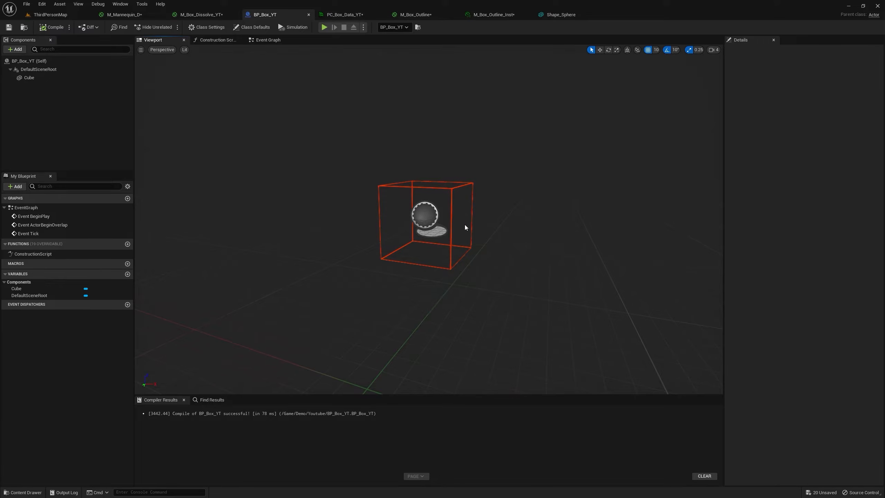
pyautogui.click(64, 15)
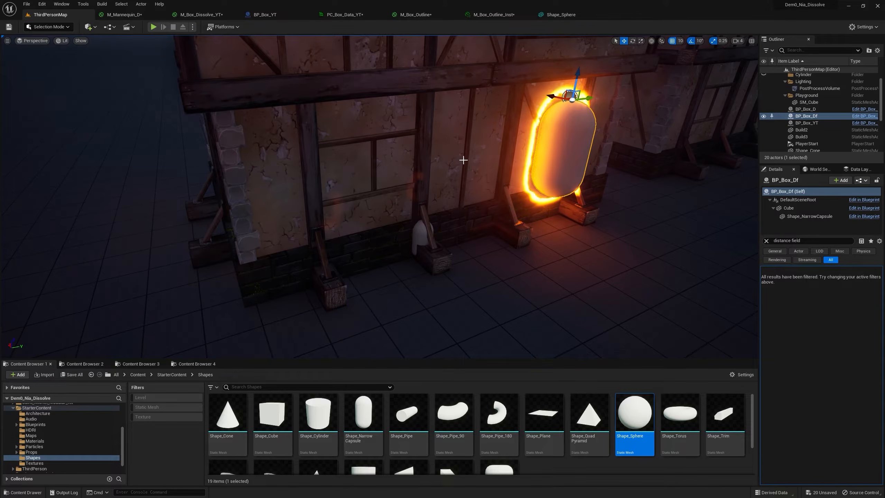
# Make the Cube component of the BP_Box_Df actor visible.
pyautogui.press('d')
pyautogui.moveTo(380, 197); pyautogui.dragTo(310, 167, button='right')
pyautogui.press('w')
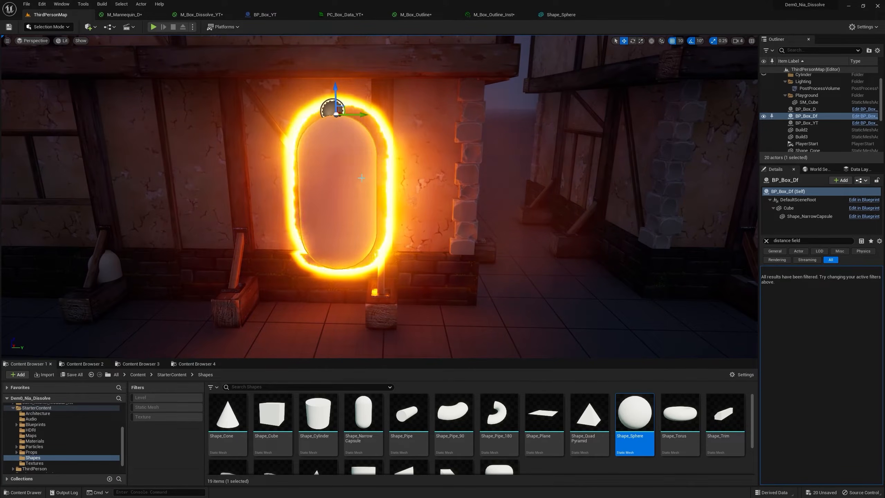
pyautogui.click(790, 209)
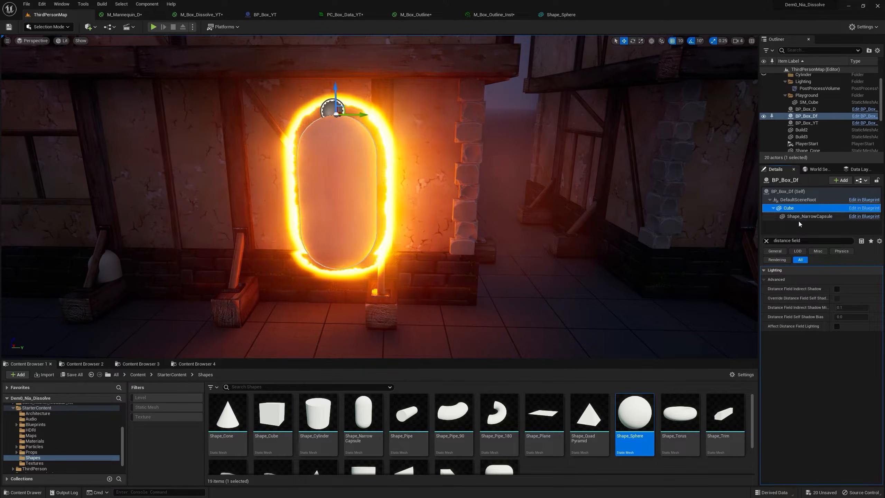
pyautogui.scroll(10, 770, 242)
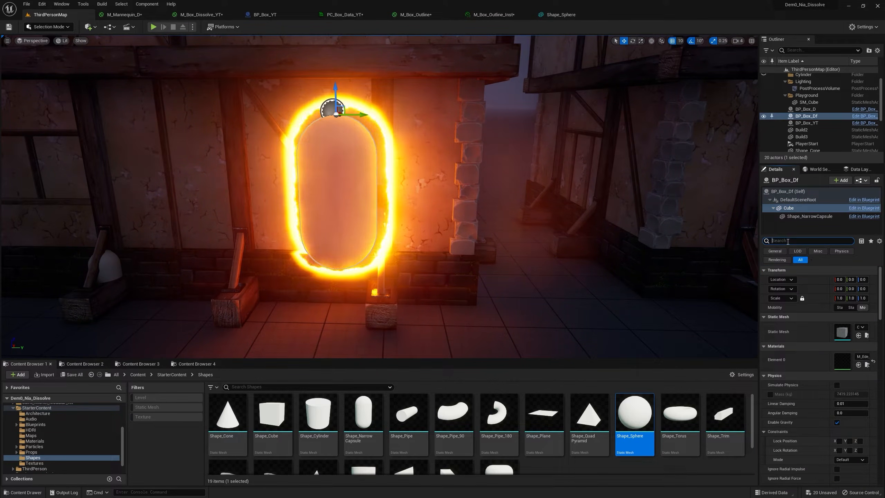
pyautogui.write('vis')
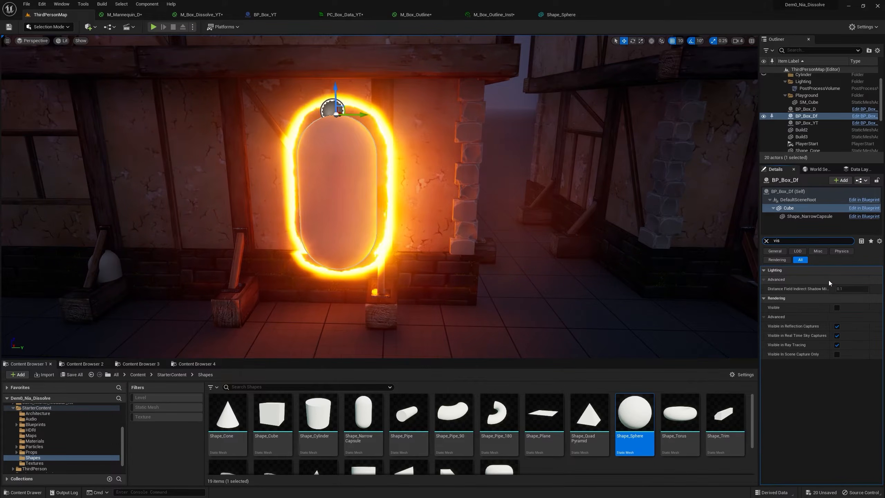
pyautogui.click(836, 307)
# Move BP_Box_Df's Shape_NarrowCapsule component up the house wall and scale it up beyond the top of the box.
pyautogui.moveTo(465, 208); pyautogui.dragTo(458, 205, button='right')
pyautogui.press('s')
pyautogui.press('a')
pyautogui.click(458, 206)
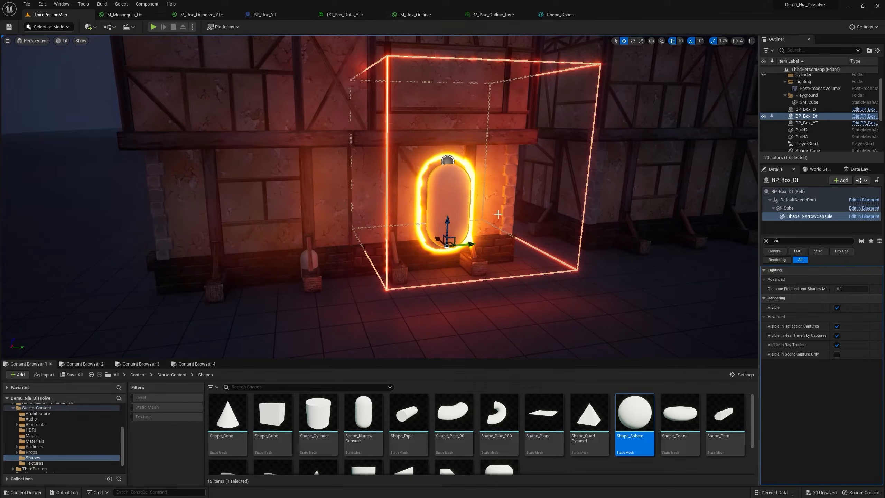
pyautogui.moveTo(446, 217); pyautogui.dragTo(457, 190)
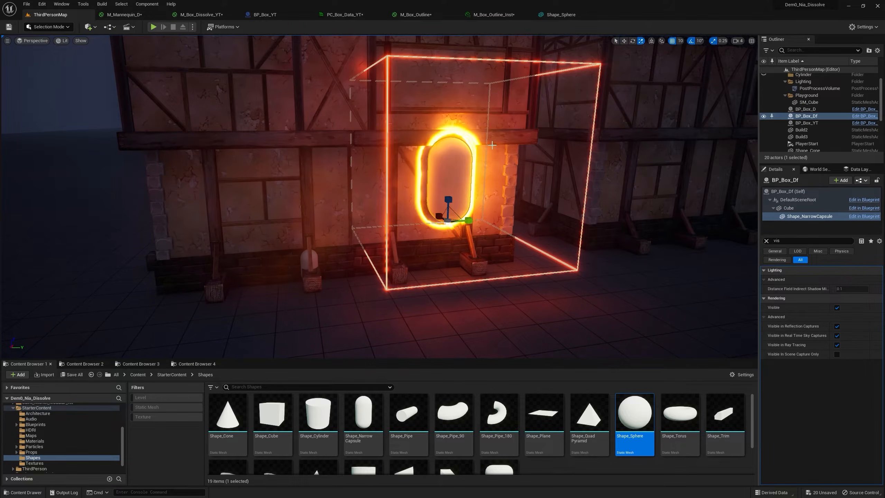
pyautogui.moveTo(448, 221); pyautogui.dragTo(486, 197)
pyautogui.moveTo(465, 178); pyautogui.dragTo(414, 157, button='right')
pyautogui.moveTo(415, 156); pyautogui.dragTo(428, 157, button='right')
pyautogui.moveTo(510, 231); pyautogui.dragTo(530, 218)
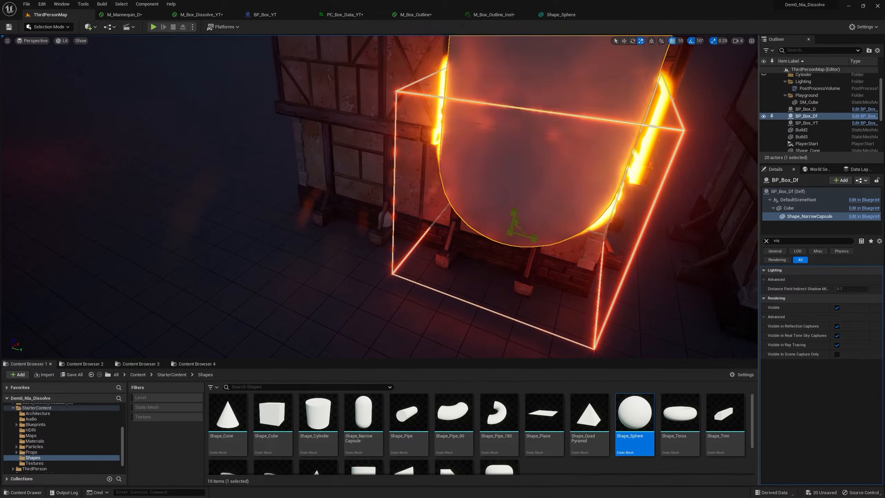
pyautogui.moveTo(530, 218); pyautogui.dragTo(581, 161, button='right')
# Place a Shape_Cone against the house wall beside the enlarged capsule, near the lower edge of the glowing box.
pyautogui.moveTo(228, 411); pyautogui.dragTo(486, 209)
pyautogui.moveTo(503, 265); pyautogui.dragTo(481, 269)
pyautogui.moveTo(481, 269); pyautogui.dragTo(521, 253, button='right')
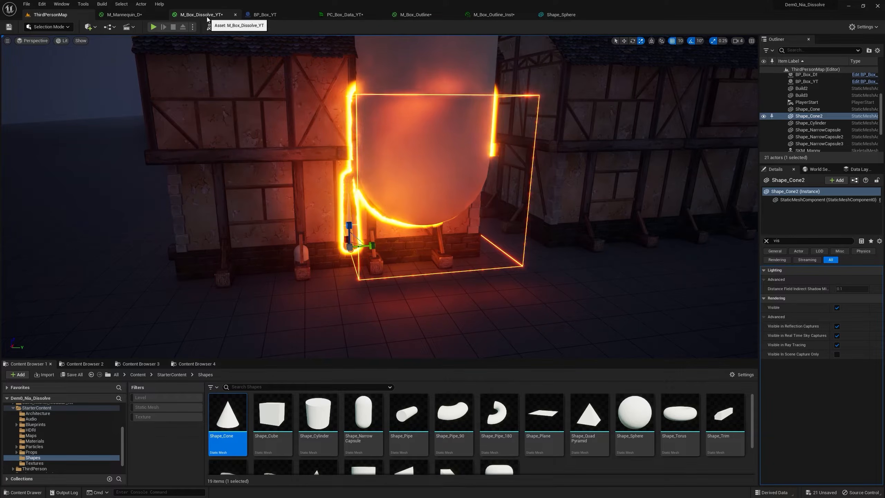
# Copy the DistanceToNearestSurface, Subtract, Divide and Saturate nodes from the DF Dissolve subgraph and return to the main material graph.
pyautogui.click(206, 17)
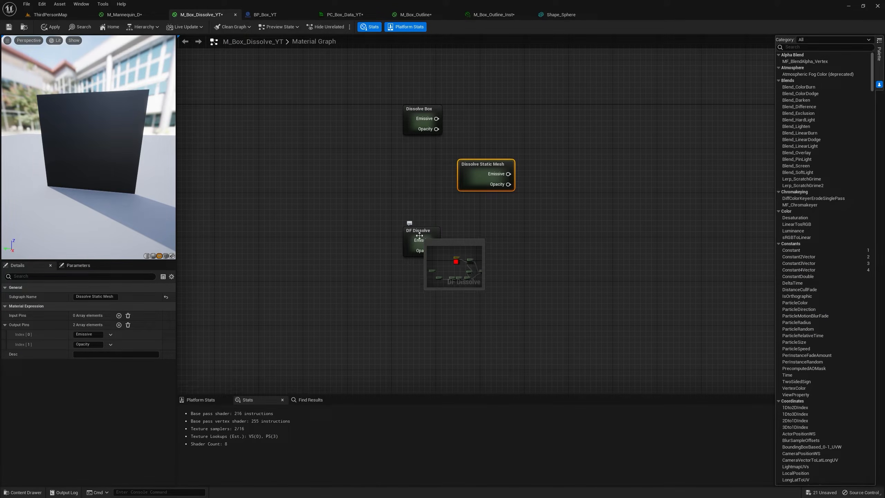
pyautogui.doubleClick(414, 233)
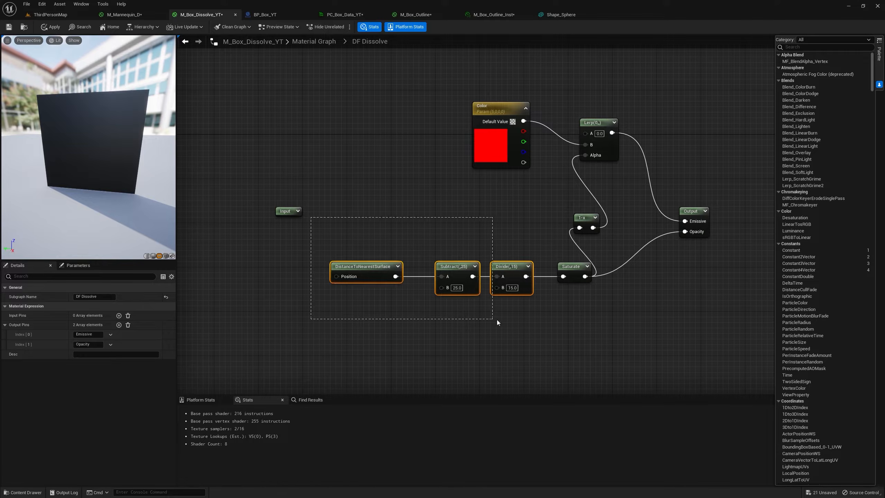
pyautogui.moveTo(566, 315); pyautogui.dragTo(566, 314)
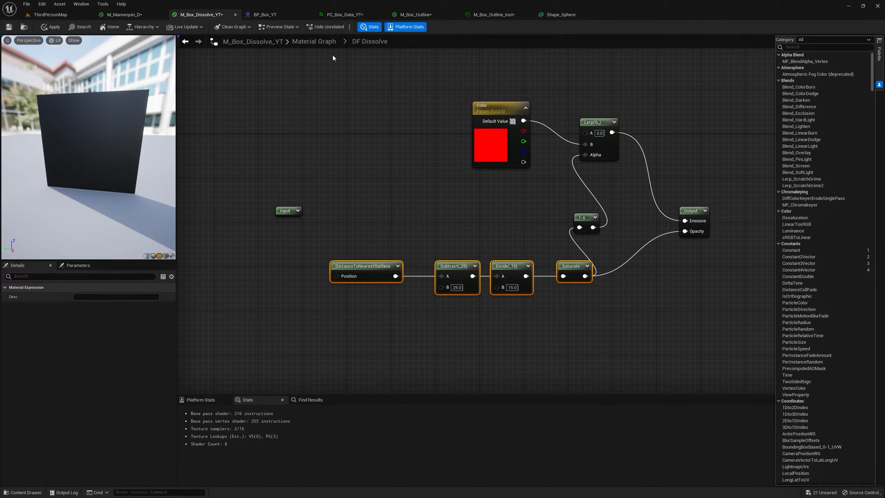
pyautogui.click(315, 42)
# Move Dissolve Static Mesh beside the M_Box_Dissolve_YT output node and connect its outputs to Emissive Color and Opacity Mask.
pyautogui.scroll(5, 452, 244)
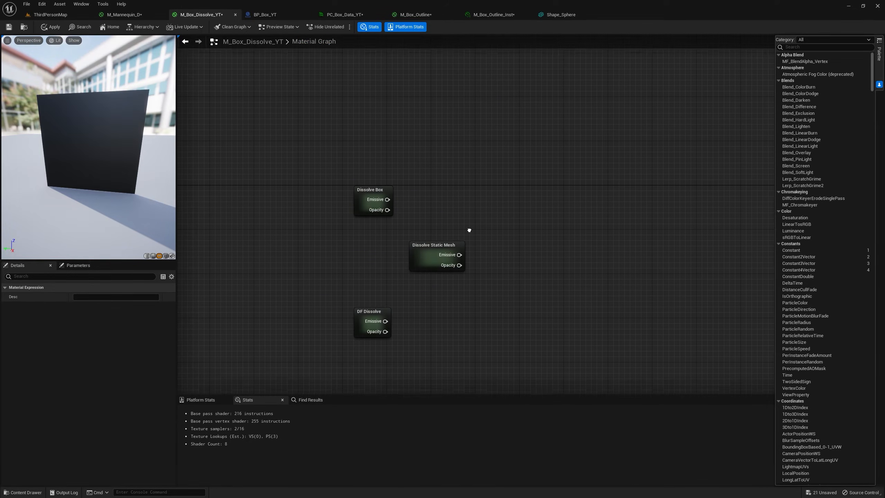
pyautogui.click(416, 187)
pyautogui.moveTo(417, 186); pyautogui.dragTo(688, 168)
pyautogui.moveTo(700, 167); pyautogui.dragTo(472, 181, button='right')
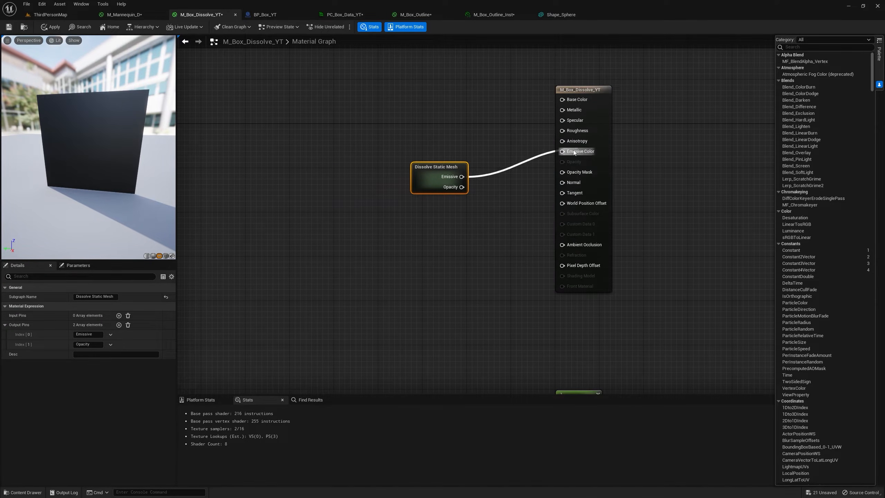
pyautogui.moveTo(574, 152); pyautogui.dragTo(574, 153)
pyautogui.moveTo(461, 187); pyautogui.dragTo(455, 194)
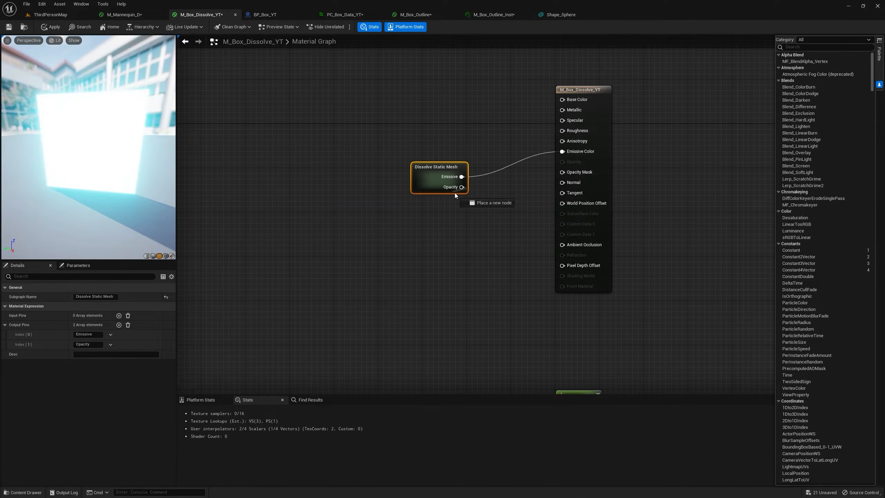
pyautogui.moveTo(565, 174); pyautogui.dragTo(565, 174)
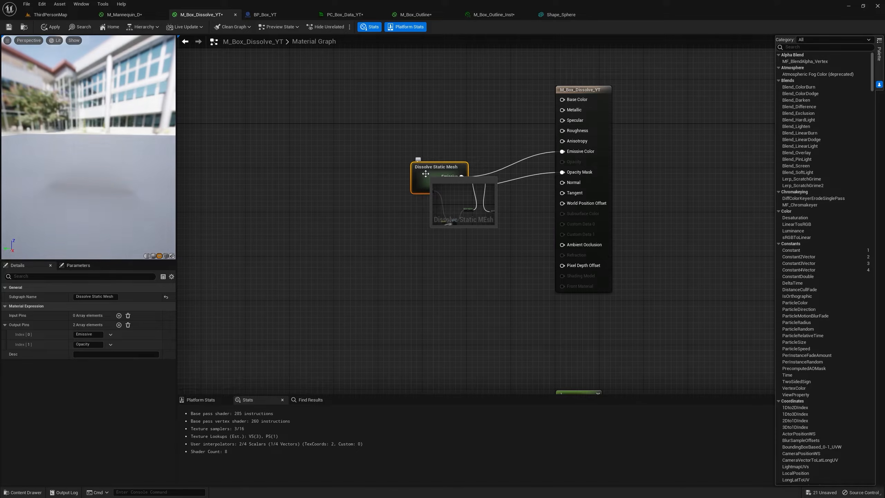
# Open the Dissolve Static Mesh subgraph and paste the DistanceToNearestSurface chain below the BoxMask-3D node.
pyautogui.doubleClick(426, 174)
pyautogui.moveTo(579, 213); pyautogui.dragTo(595, 195, button='right')
pyautogui.moveTo(624, 261); pyautogui.dragTo(499, 183)
pyautogui.moveTo(603, 243); pyautogui.dragTo(454, 236, button='right')
pyautogui.scroll(2, 454, 236)
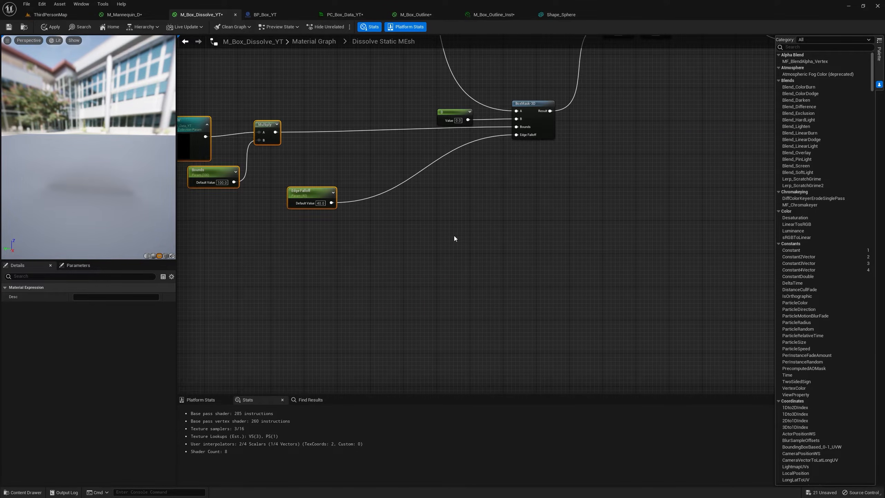
pyautogui.hotkey('ctrl', 'v')
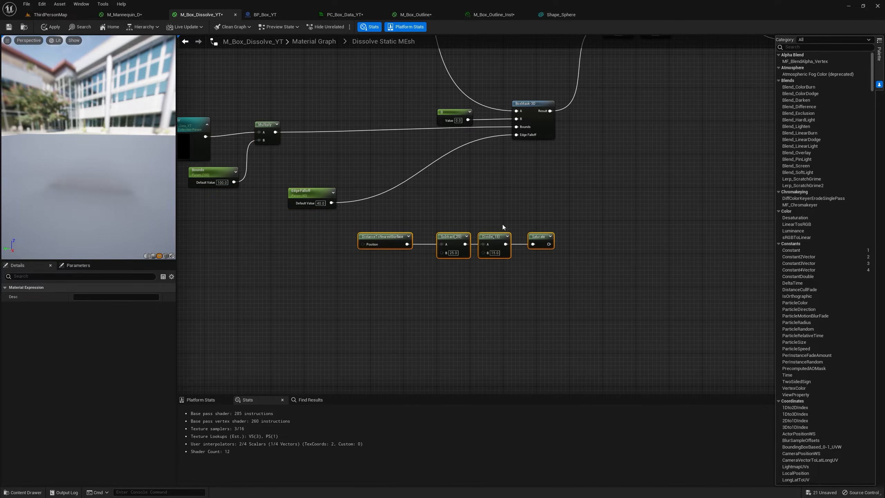
# Add a OneMinus node after the pasted Saturate node and align it with the chain.
pyautogui.scroll(2, 501, 224)
pyautogui.moveTo(502, 224); pyautogui.dragTo(395, 278, button='right')
pyautogui.moveTo(457, 305); pyautogui.dragTo(497, 295)
pyautogui.write('one')
pyautogui.press('Return')
pyautogui.moveTo(487, 303); pyautogui.dragTo(442, 380, button='right')
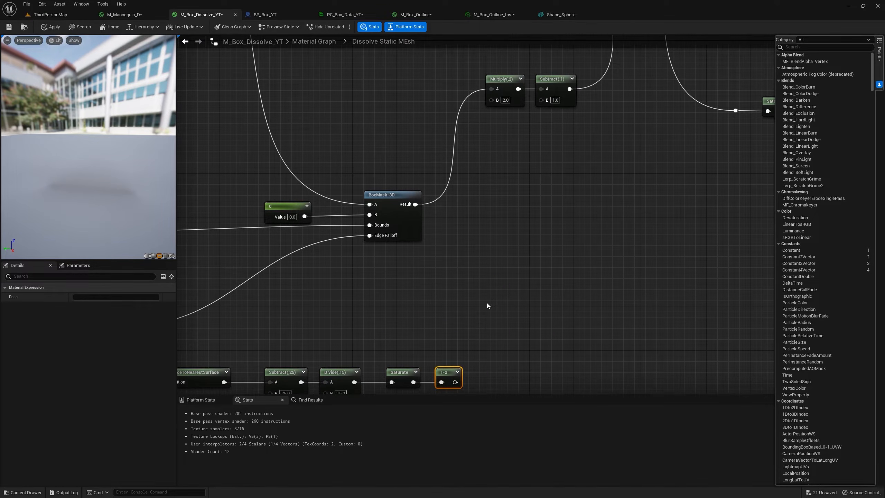
# Multiply the BoxMask-3D result by the distance-field OneMinus output and feed the product into the existing Multiply(,2) node.
pyautogui.press('m')
pyautogui.click(472, 218)
pyautogui.moveTo(416, 205); pyautogui.dragTo(481, 235)
pyautogui.moveTo(486, 225); pyautogui.dragTo(492, 90)
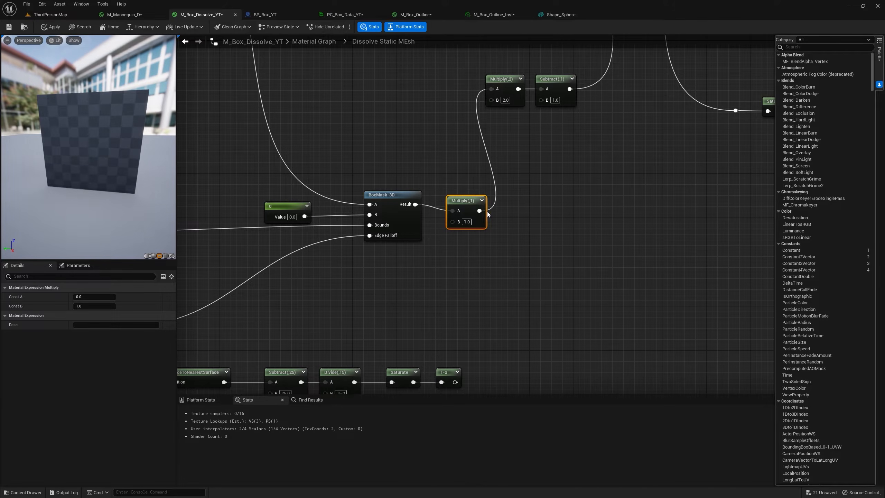
pyautogui.moveTo(454, 383); pyautogui.dragTo(457, 224)
# Remove the OneMinus node between Saturate and the Bias Multiply, insert one on Saturate's lower output branch, and apply the material.
pyautogui.moveTo(635, 213); pyautogui.dragTo(360, 220, button='right')
pyautogui.moveTo(556, 226); pyautogui.dragTo(374, 206, button='right')
pyautogui.moveTo(388, 169); pyautogui.dragTo(411, 220, button='right')
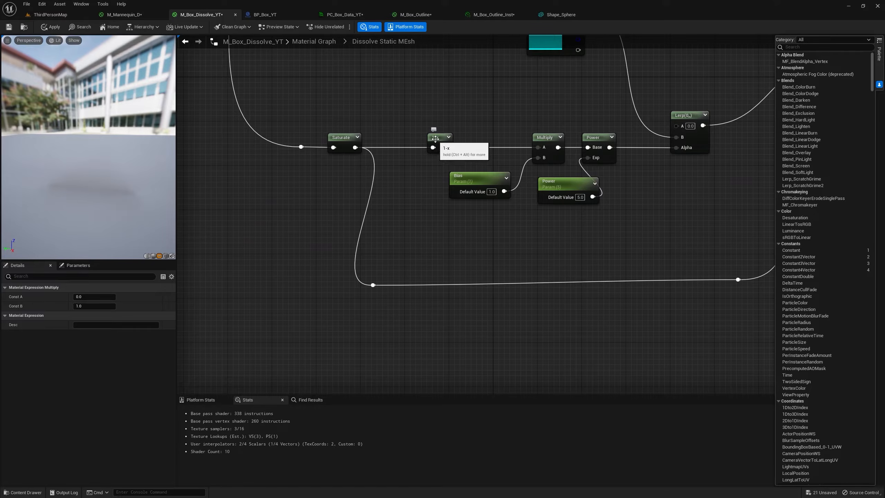
pyautogui.click(435, 139)
pyautogui.press('Delete')
pyautogui.moveTo(372, 285); pyautogui.dragTo(604, 250)
pyautogui.write('one')
pyautogui.press('Return')
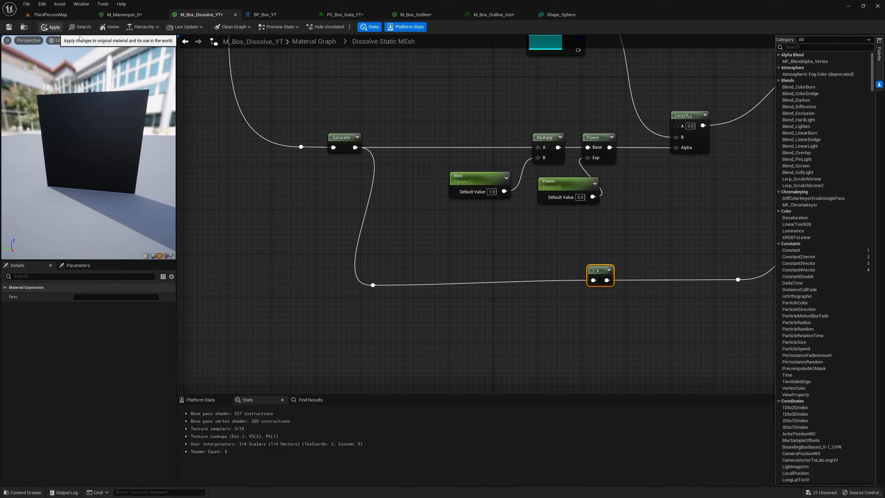
pyautogui.click(50, 27)
# Place a BP_Box_D blueprint from the D1 folder at the large capsule in ThirdPersonMap.
pyautogui.click(70, 15)
pyautogui.click(141, 363)
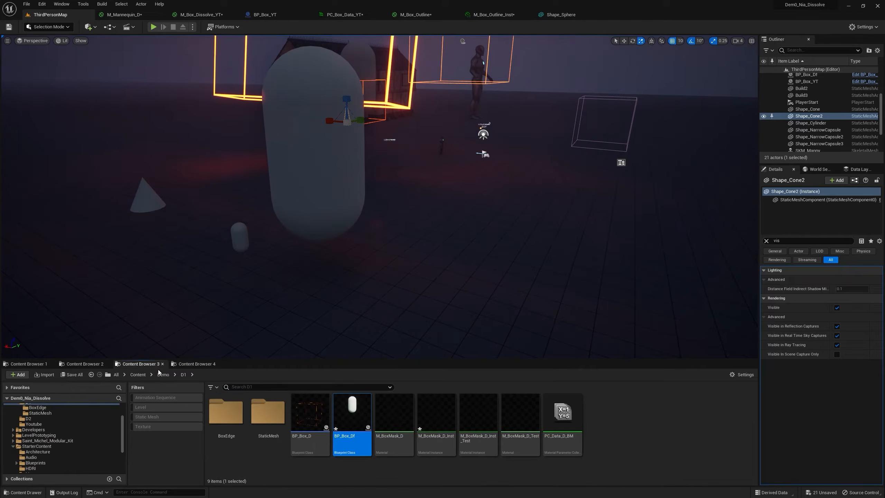
pyautogui.moveTo(302, 417); pyautogui.dragTo(400, 282)
pyautogui.press('f')
pyautogui.moveTo(369, 218); pyautogui.dragTo(418, 229, button='right')
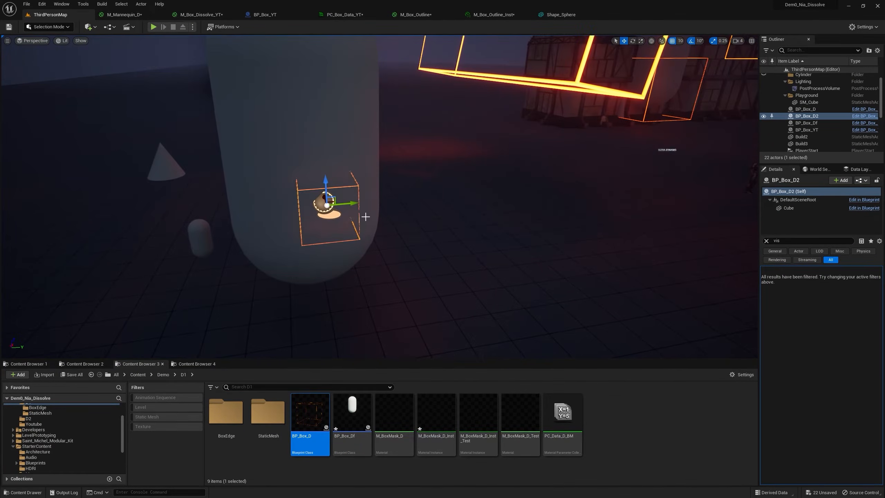
# Duplicate the BP_Box_D asset as BP_Box_D_DF and raise the BP_Box_D_DF actor beside the large capsule's lower end.
pyautogui.rightClick(314, 414)
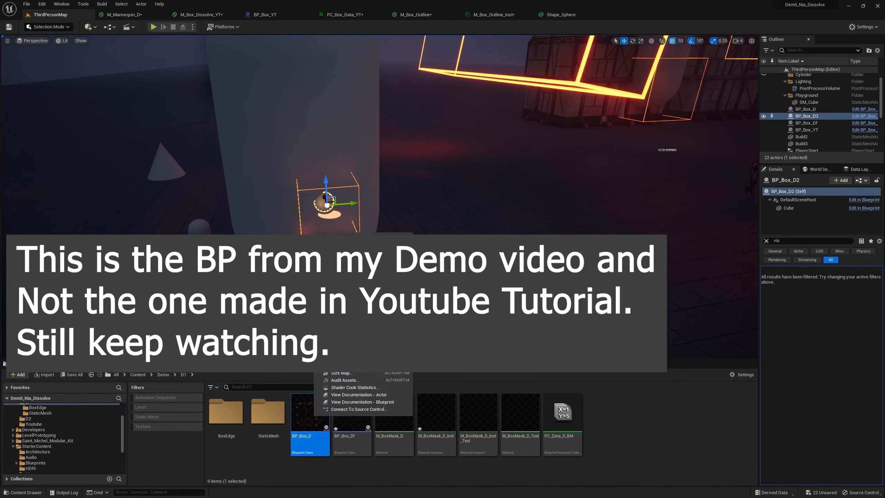
pyautogui.click(341, 274)
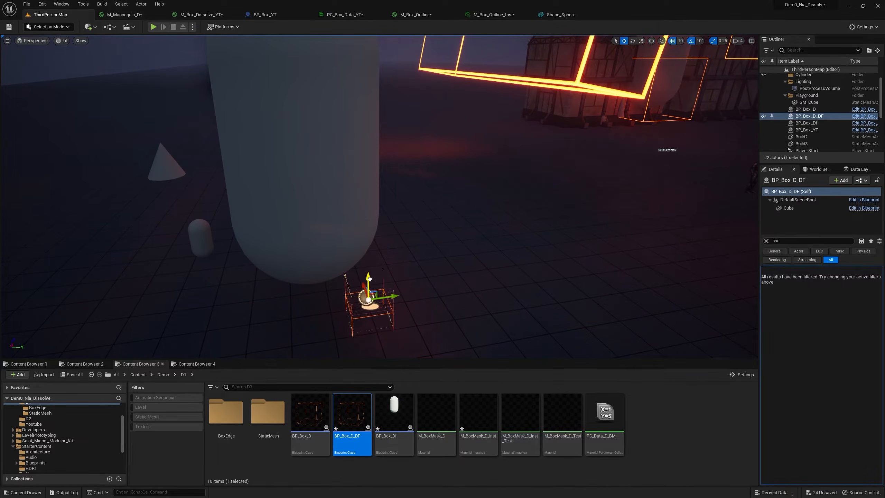
pyautogui.moveTo(369, 284); pyautogui.dragTo(379, 189)
# Add the Shape_NarrowCapsule mesh to BP_Box_D_DF, lower it to the cube's centre, compile, and return to ThirdPersonMap.
pyautogui.doubleClick(354, 414)
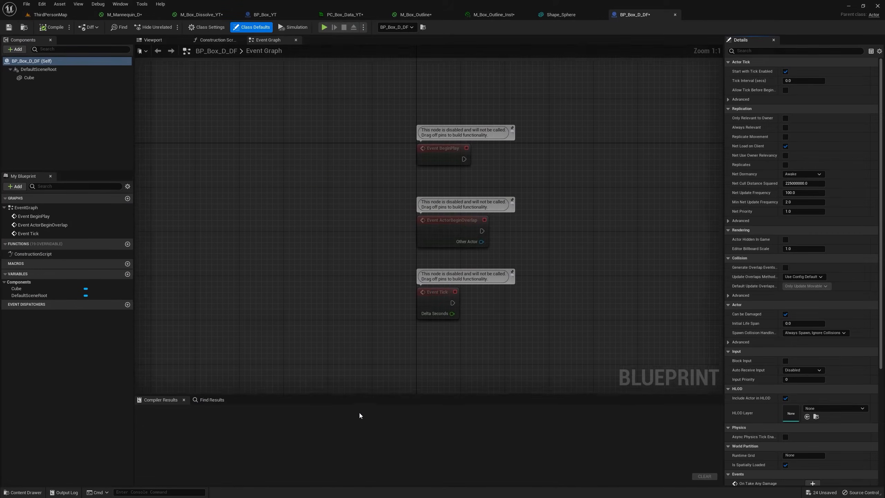
pyautogui.click(153, 40)
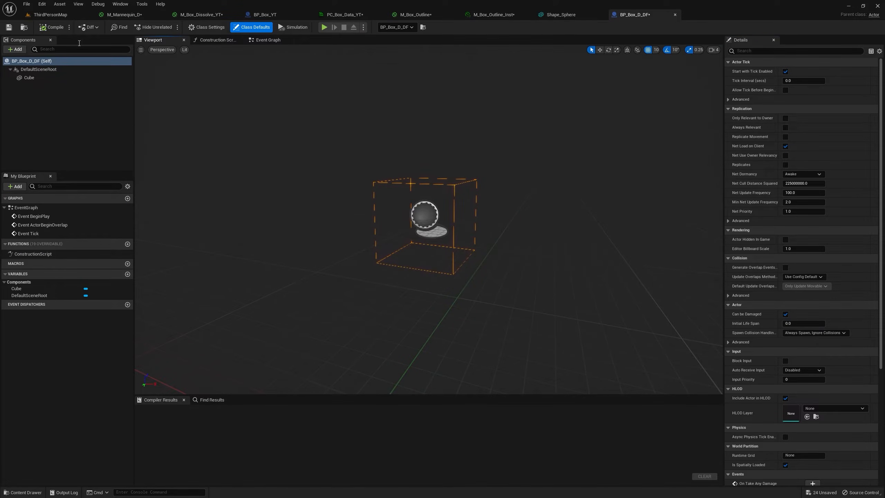
pyautogui.click(61, 15)
pyautogui.click(26, 363)
pyautogui.scroll(-1, 367, 418)
pyautogui.scroll(1, 367, 418)
pyautogui.moveTo(367, 409); pyautogui.dragTo(36, 77)
pyautogui.moveTo(431, 201); pyautogui.dragTo(432, 237)
pyautogui.click(52, 29)
pyautogui.click(60, 14)
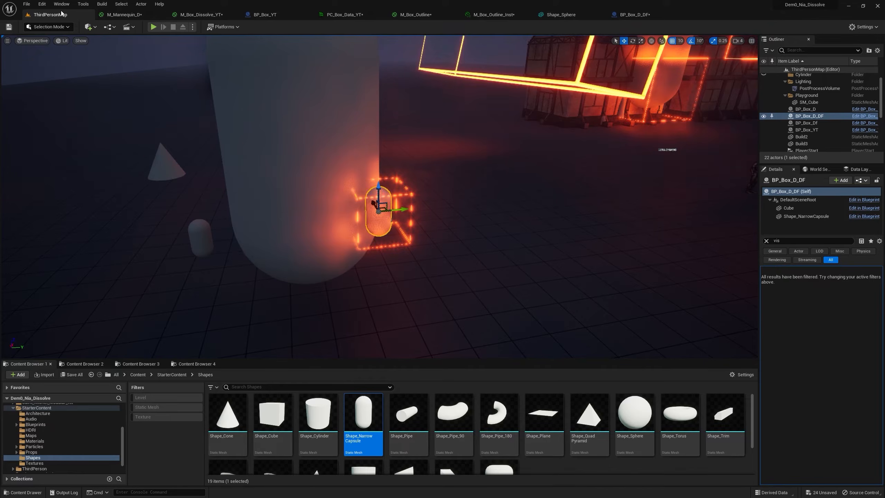
# Insert a OneMinus node between the mask Multiply and Multiply(,2) in the Dissolve Static Mesh subgraph and apply the material.
pyautogui.moveTo(355, 168); pyautogui.dragTo(377, 188, button='right')
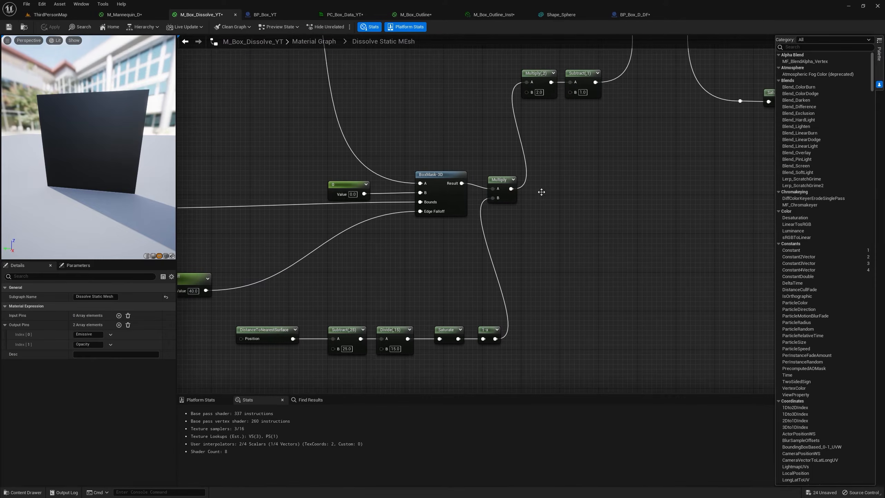
pyautogui.moveTo(544, 215); pyautogui.dragTo(615, 195)
pyautogui.write('oneminus')
pyautogui.press('Return')
pyautogui.moveTo(664, 145); pyautogui.dragTo(589, 100)
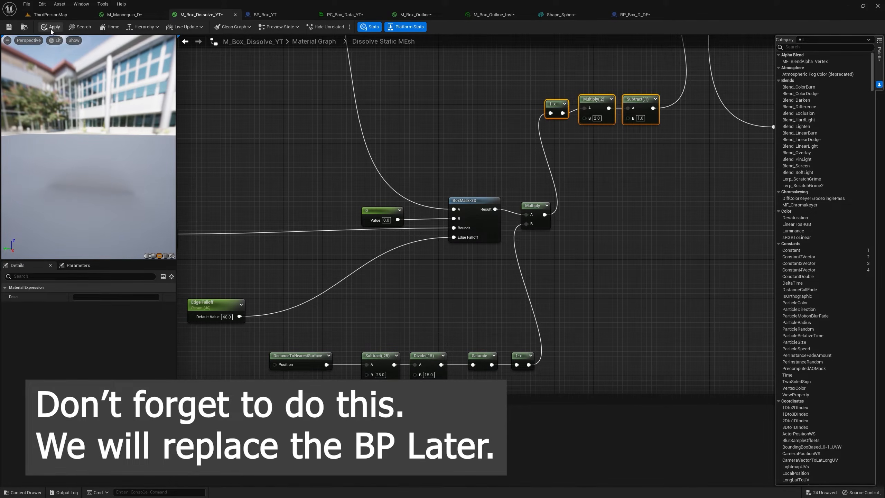
pyautogui.click(68, 29)
# Delete the BP_Box_D_DF actor from ThirdPersonMap and place BP_Box_YT from the Youtube folder at the dark shape instead.
pyautogui.click(50, 14)
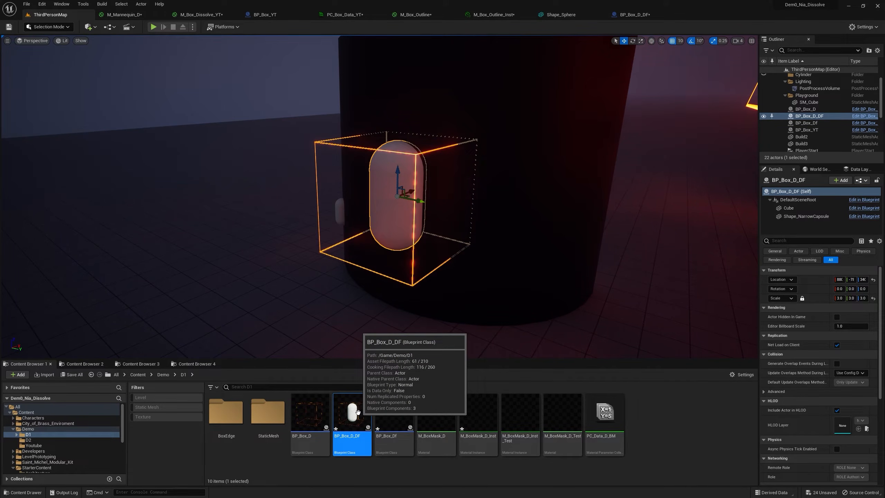
pyautogui.click(47, 444)
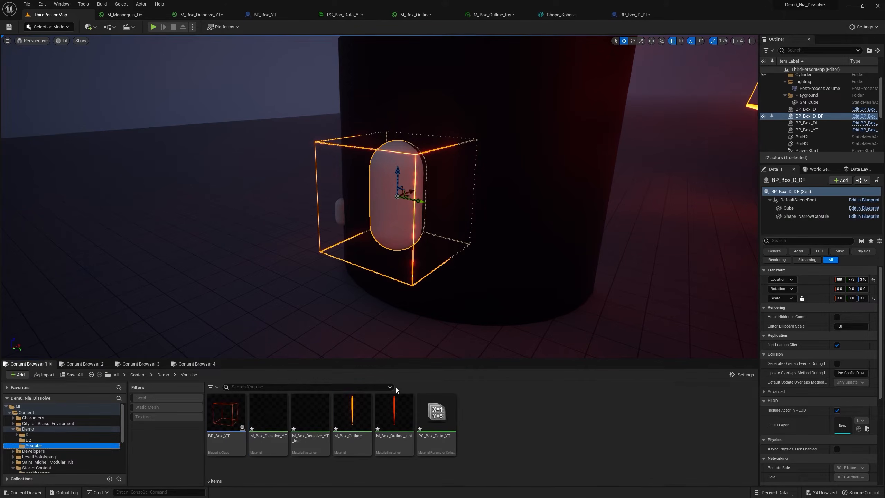
pyautogui.press('Delete')
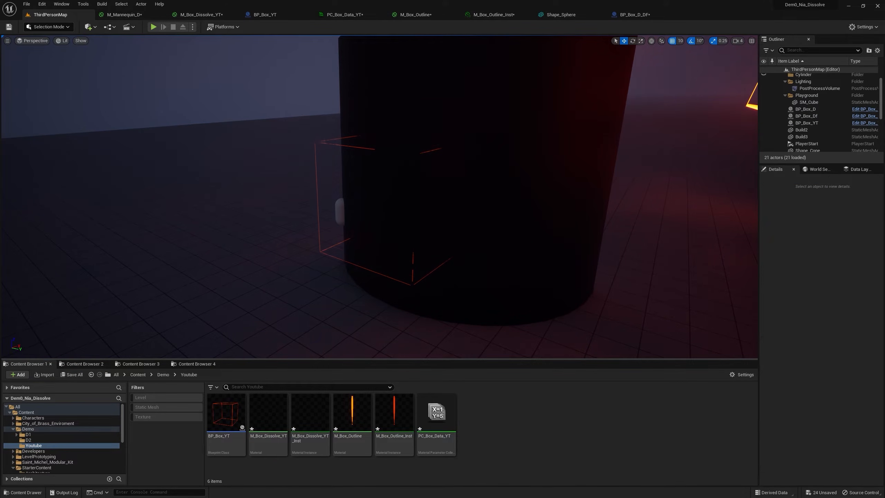
pyautogui.moveTo(401, 237); pyautogui.dragTo(401, 237, button='right')
pyautogui.moveTo(225, 415); pyautogui.dragTo(487, 120)
# Duplicate BP_Box_YT as BP_Box_YT_DF and add the Shape_NarrowCapsule mesh to the new blueprint's components.
pyautogui.rightClick(226, 407)
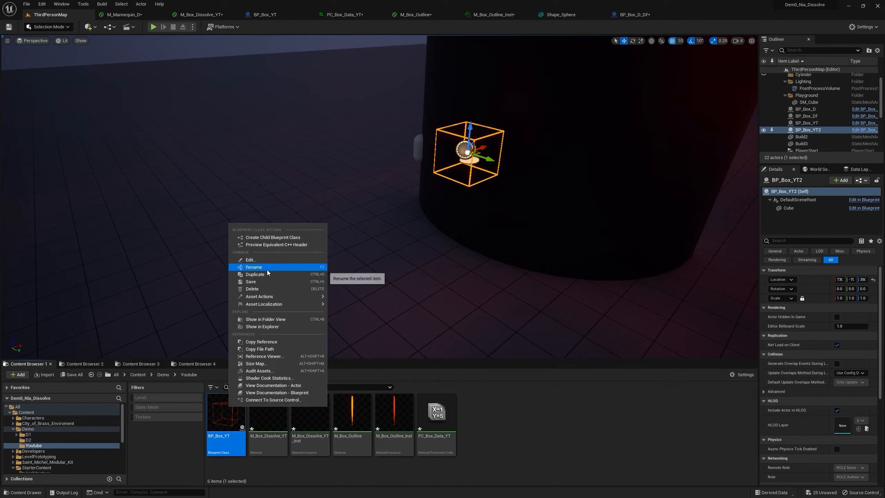
pyautogui.click(307, 283)
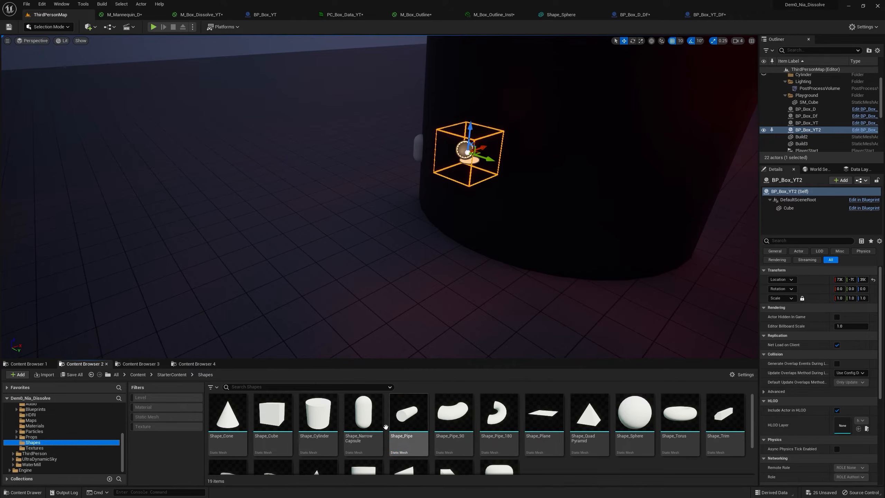
pyautogui.moveTo(363, 413); pyautogui.dragTo(705, 92)
pyautogui.moveTo(716, 34); pyautogui.dragTo(66, 78)
pyautogui.click(154, 39)
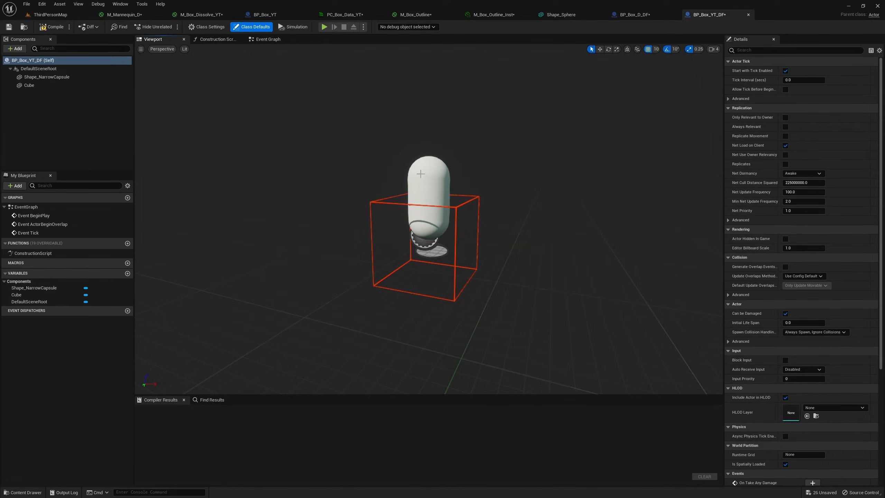
# Parent Shape_NarrowCapsule under Cube in BP_Box_YT_DF, move it down to Z -50 to centre it, and compile.
pyautogui.click(29, 85)
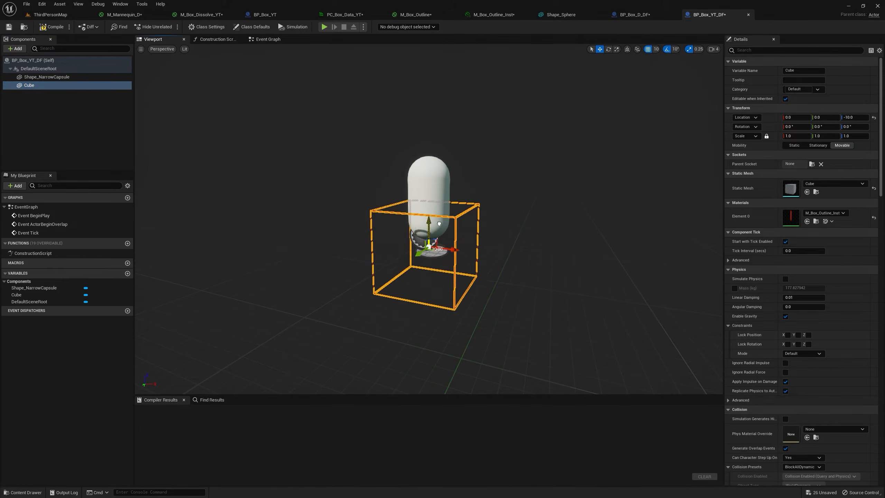
pyautogui.hotkey('ctrl', 'z')
pyautogui.moveTo(46, 77)
pyautogui.mouseDown()
pyautogui.moveTo(75, 88)
pyautogui.moveTo(42, 88)
pyautogui.mouseUp()
pyautogui.moveTo(430, 209); pyautogui.dragTo(430, 250)
pyautogui.click(57, 27)
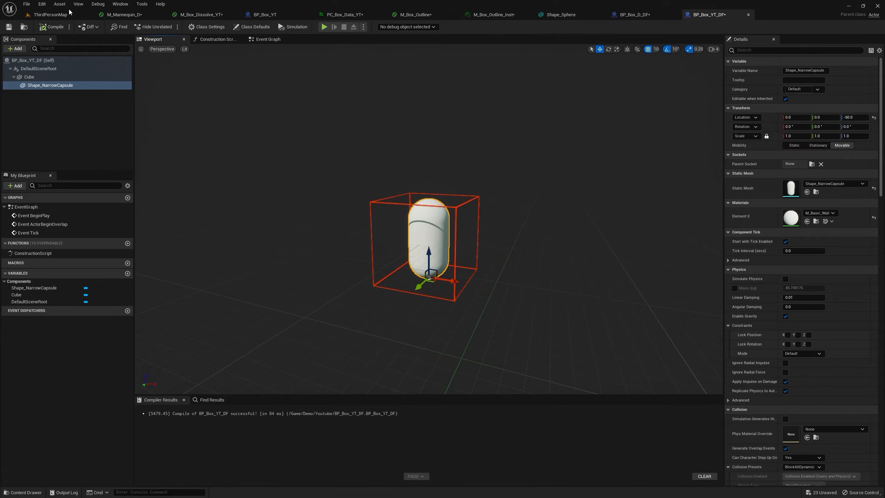
# Delete the BP_Box_YT2 actor from ThirdPersonMap and place BP_Box_YT_DF against the dark shape in its place.
pyautogui.click(50, 14)
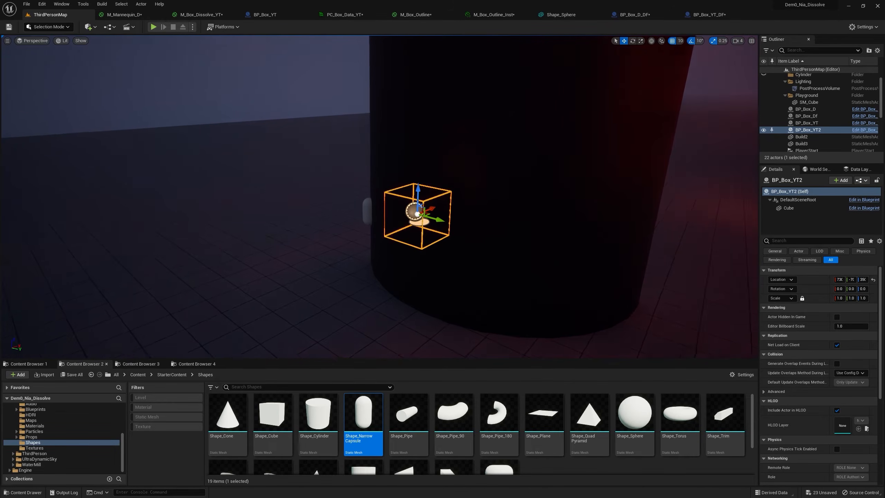
pyautogui.press('Delete')
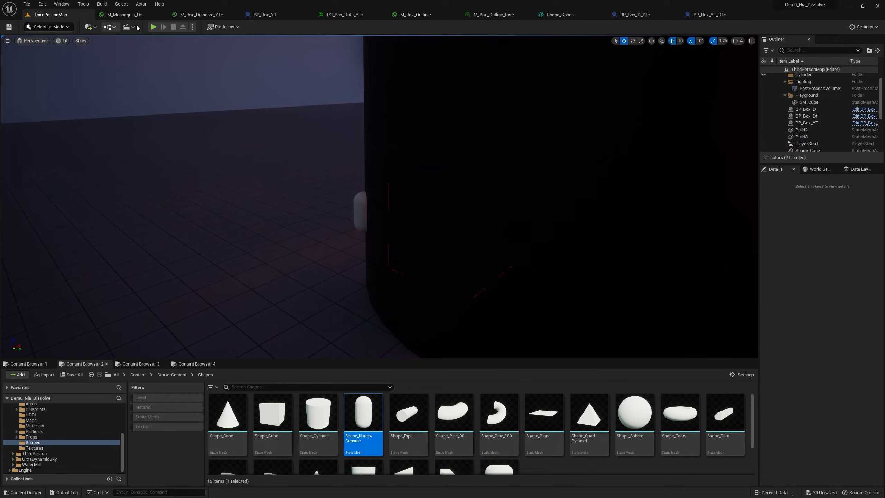
pyautogui.click(707, 14)
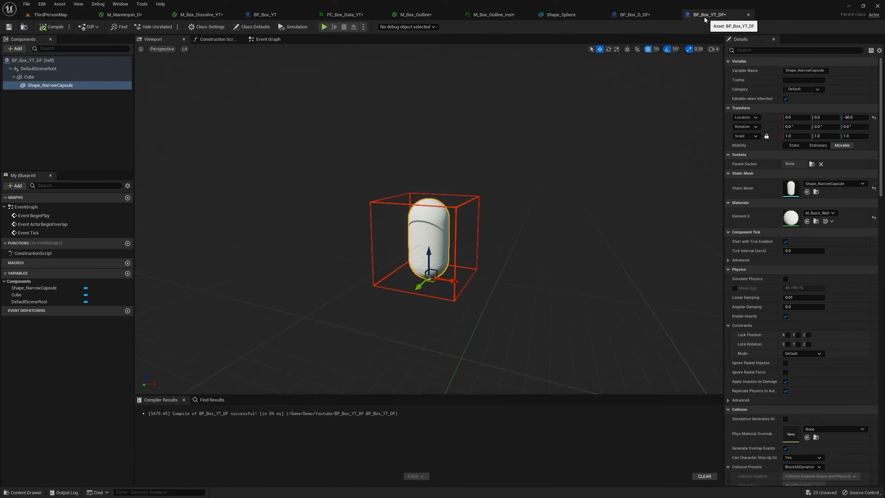
pyautogui.click(23, 26)
pyautogui.moveTo(272, 406); pyautogui.dragTo(425, 299)
pyautogui.press('f')
pyautogui.moveTo(491, 237); pyautogui.dragTo(505, 236)
pyautogui.press('f')
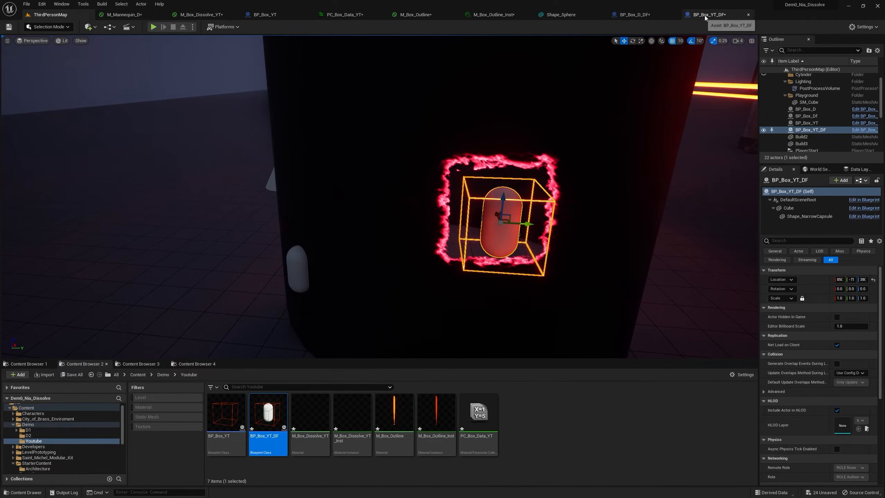
# Disable Affect Distance Field Lighting on the Cube component of BP_Box_YT_DF.
pyautogui.click(703, 16)
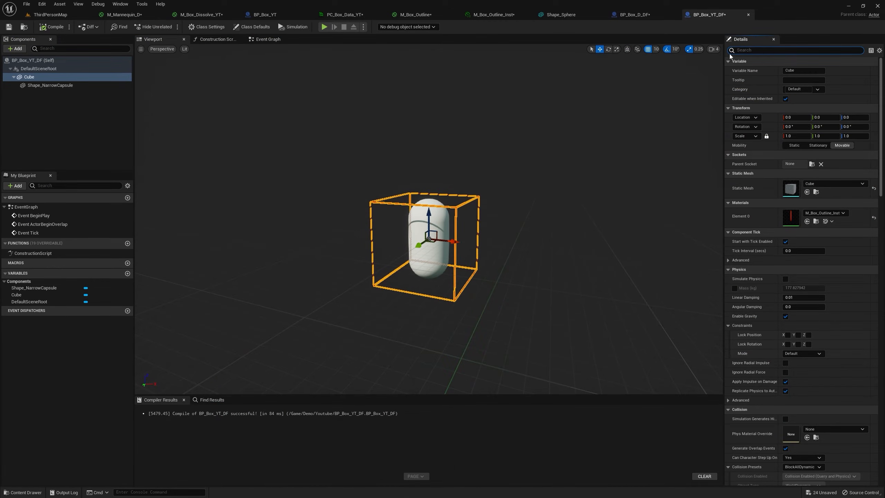
pyautogui.write('ce')
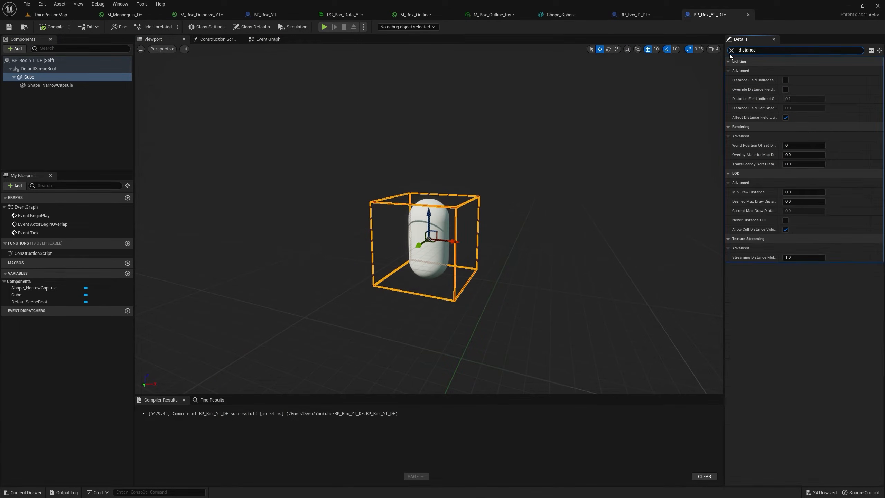
pyautogui.write(' fie')
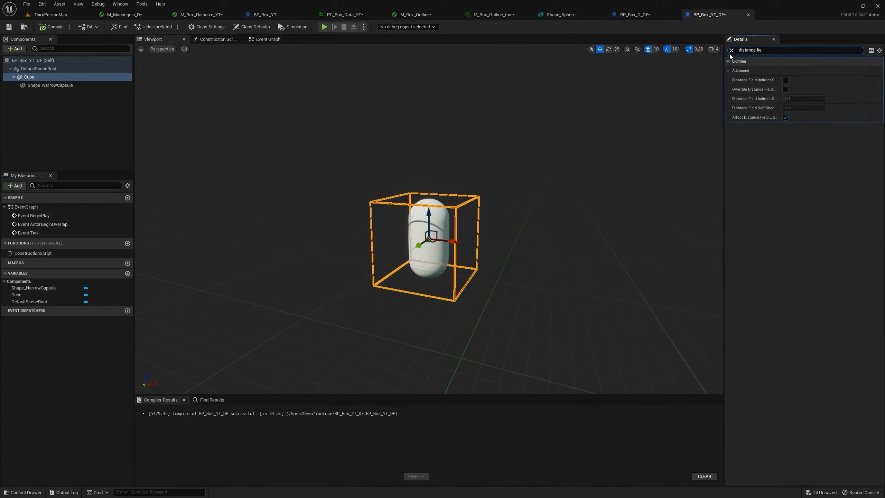
pyautogui.click(785, 118)
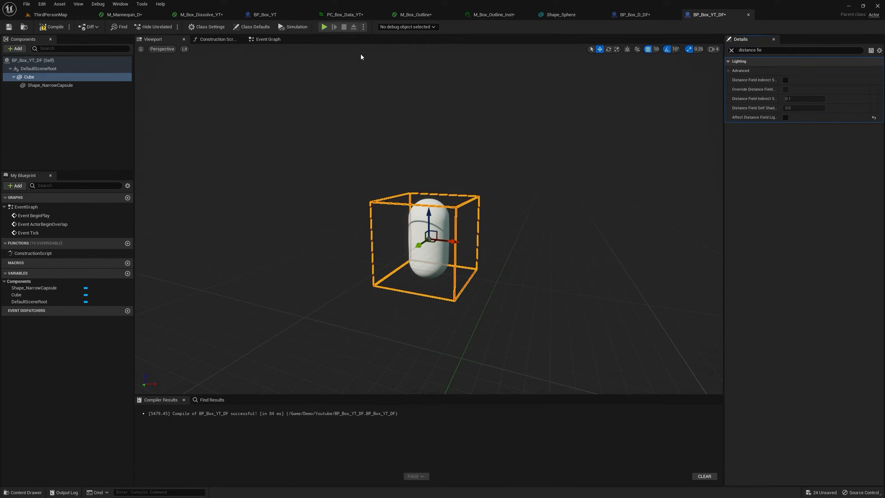
pyautogui.click(15, 49)
pyautogui.write('box')
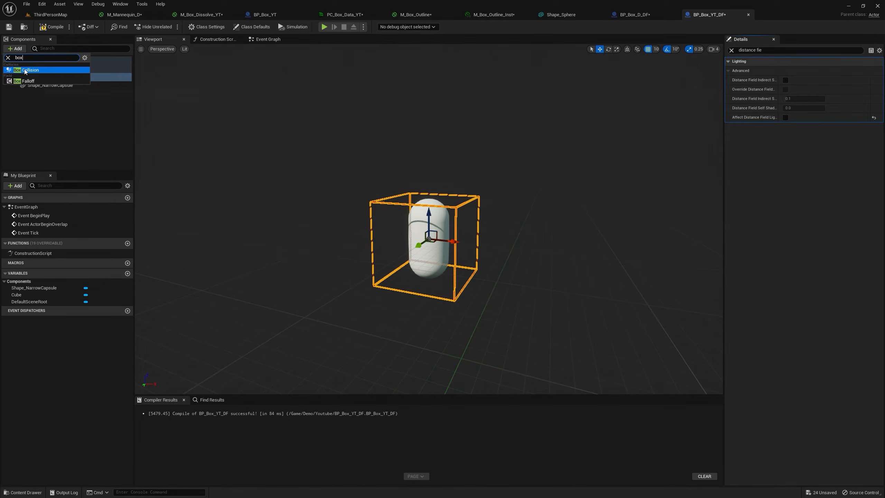
pyautogui.click(26, 70)
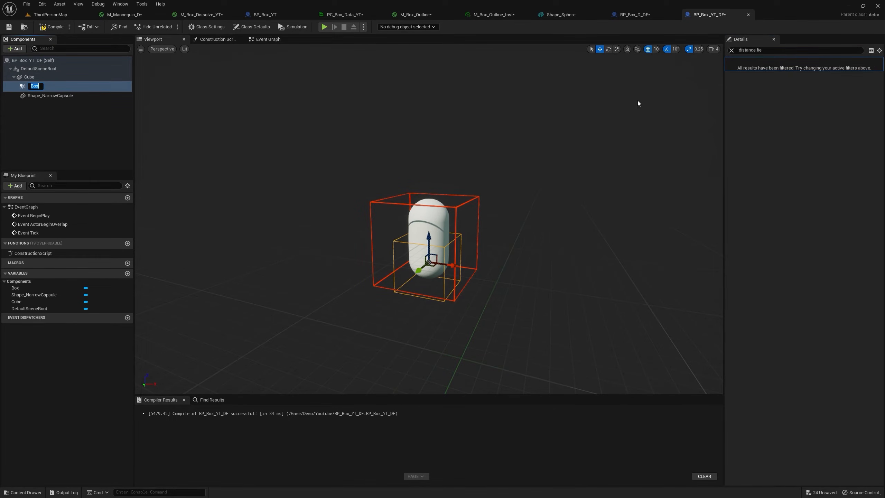
pyautogui.click(53, 136)
pyautogui.click(36, 86)
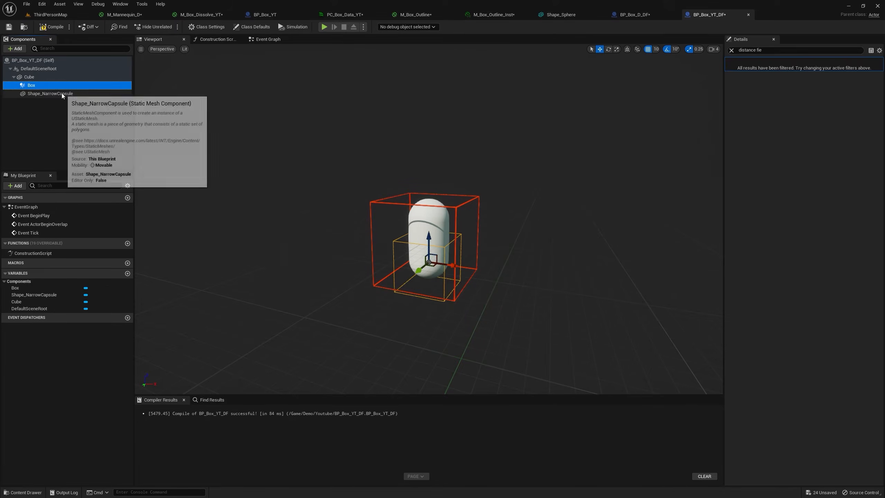
pyautogui.press('Delete')
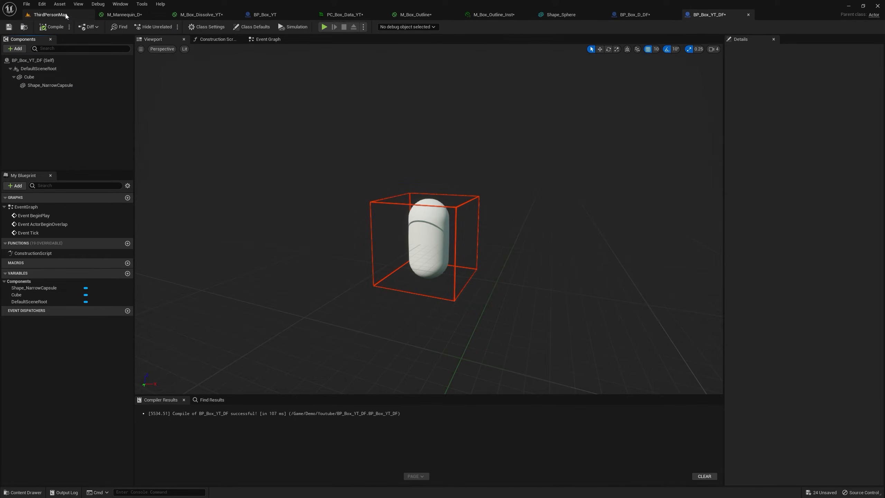
# Scale the BP_Box_YT_DF actor in ThirdPersonMap uniformly to 3.2 and inspect the dissolve edge around its capsule.
pyautogui.click(50, 15)
pyautogui.moveTo(486, 169); pyautogui.dragTo(425, 170, button='right')
pyautogui.scroll(4, 486, 168)
pyautogui.scroll(-4, 486, 168)
pyautogui.moveTo(477, 205); pyautogui.dragTo(493, 194)
pyautogui.press('s')
pyautogui.moveTo(493, 194); pyautogui.dragTo(557, 189, button='right')
pyautogui.press('r')
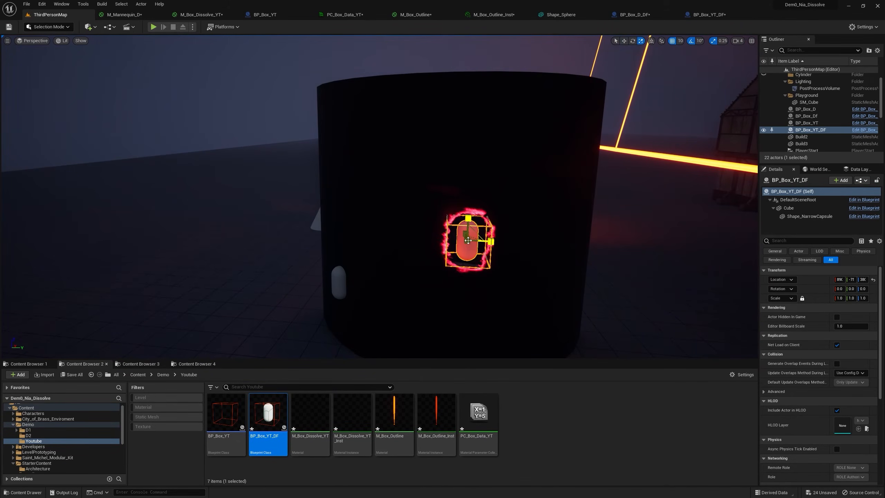
pyautogui.moveTo(467, 237); pyautogui.dragTo(558, 181)
pyautogui.moveTo(237, 264); pyautogui.dragTo(227, 266, button='right')
pyautogui.press('s')
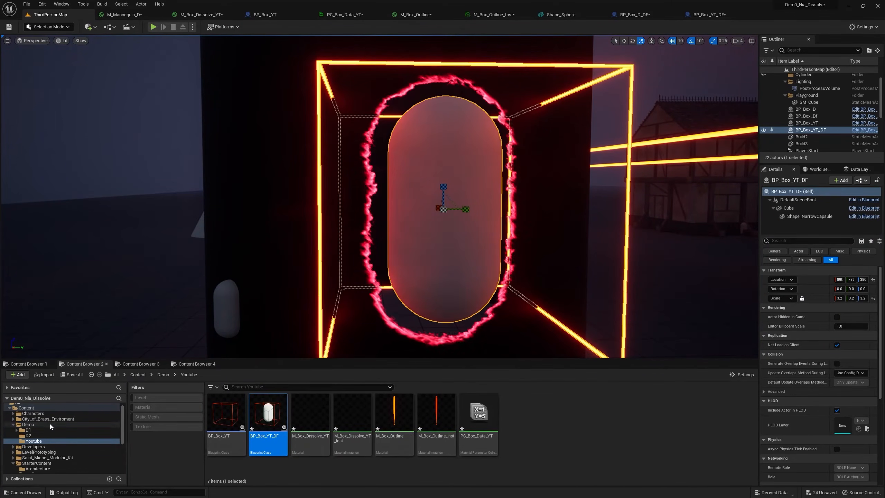
pyautogui.scroll(-3, 44, 456)
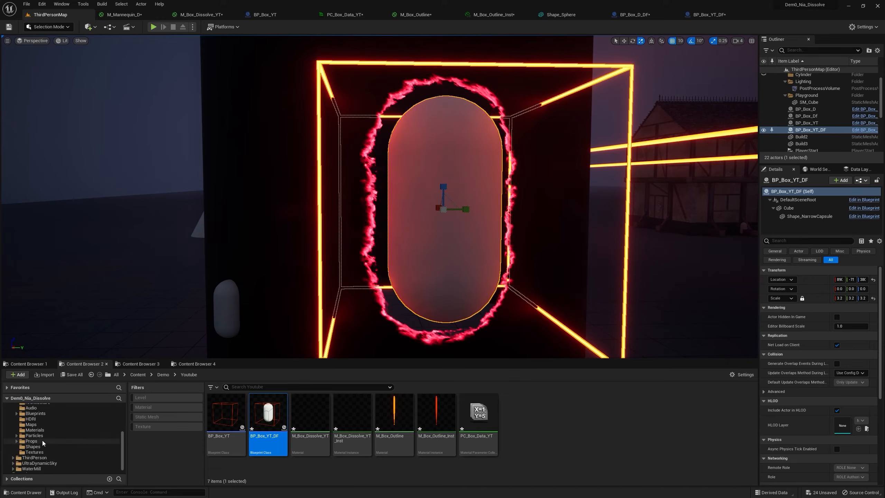
# Replace the Shape_NarrowCapsule component's static mesh with Shape_Cone from the StarterContent Shapes folder.
pyautogui.scroll(2, 40, 433)
pyautogui.click(36, 418)
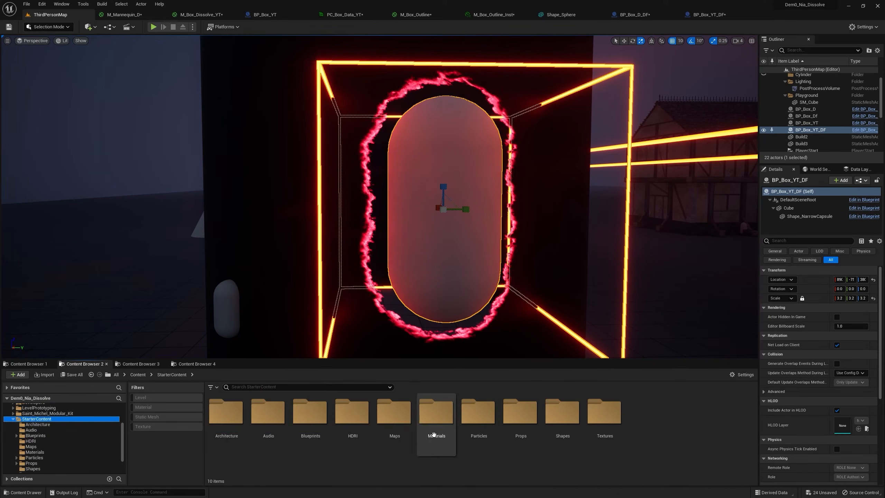
pyautogui.doubleClick(570, 436)
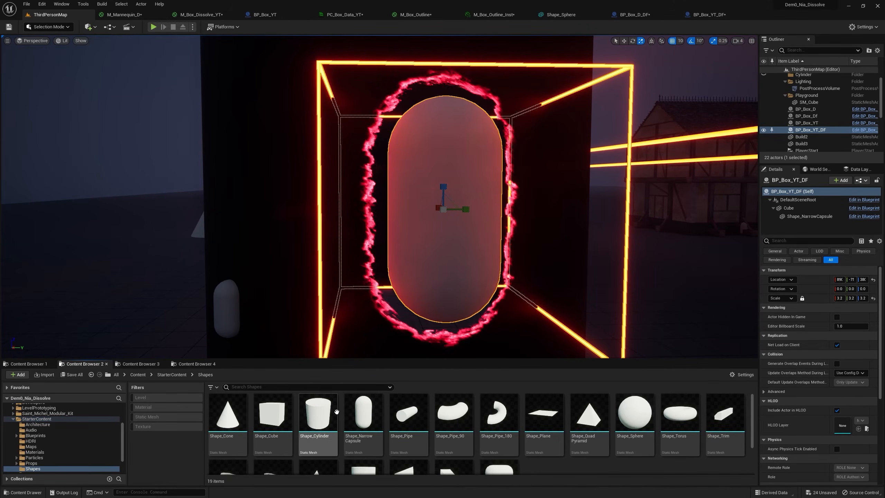
pyautogui.click(239, 414)
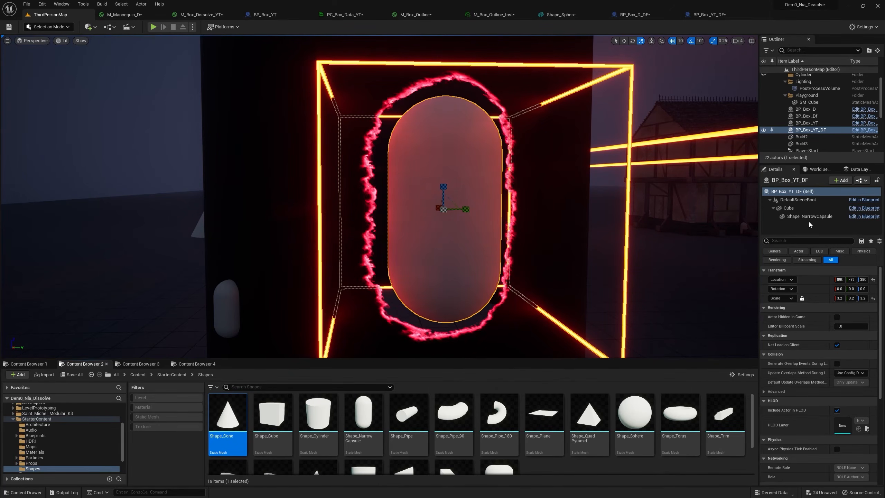
pyautogui.click(808, 217)
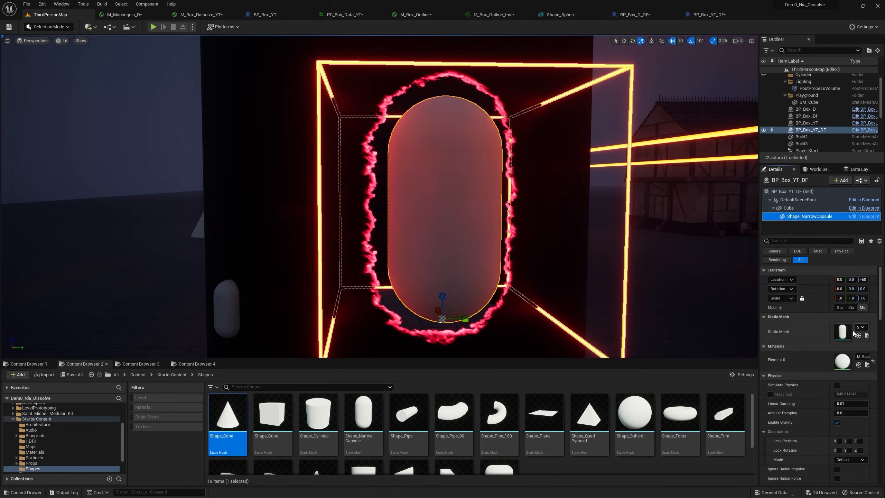
pyautogui.click(858, 336)
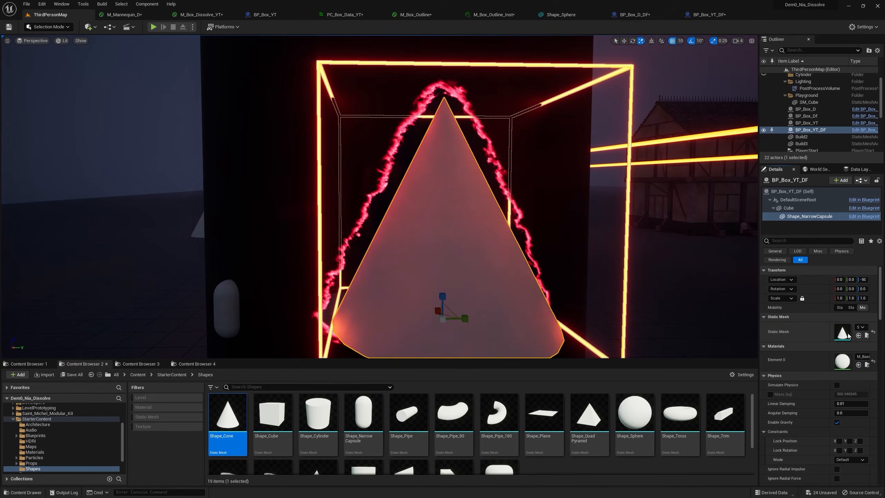
# Scale the cone component along Y to about 0.7 and inspect the dissolve edge around it.
pyautogui.moveTo(380, 197)
pyautogui.mouseDown(button='right')
pyautogui.moveTo(331, 199)
pyautogui.moveTo(390, 202)
pyautogui.mouseUp(button='right')
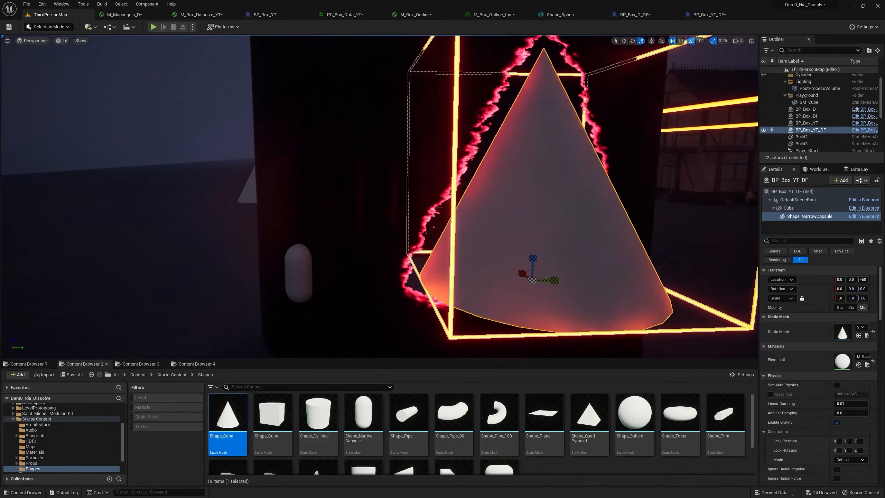
pyautogui.press('s')
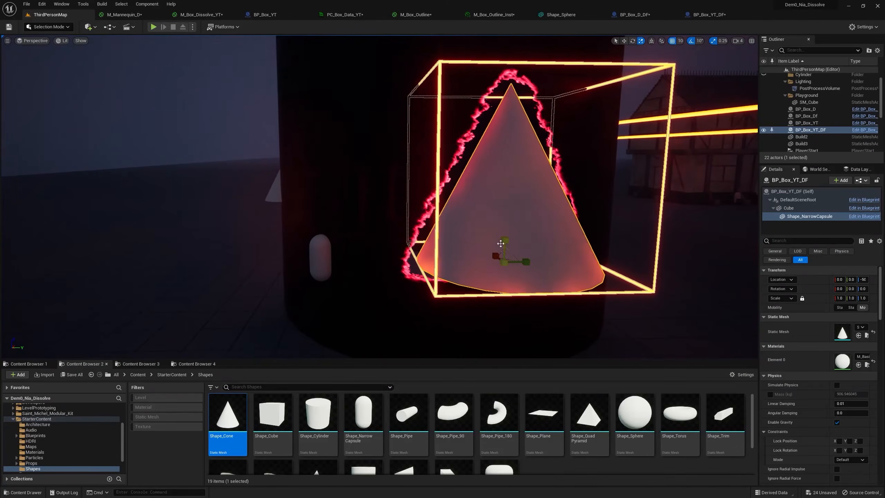
pyautogui.moveTo(524, 261)
pyautogui.mouseDown()
pyautogui.moveTo(558, 261)
pyautogui.moveTo(484, 260)
pyautogui.moveTo(534, 262)
pyautogui.mouseUp()
pyautogui.moveTo(607, 137); pyautogui.dragTo(585, 136, button='right')
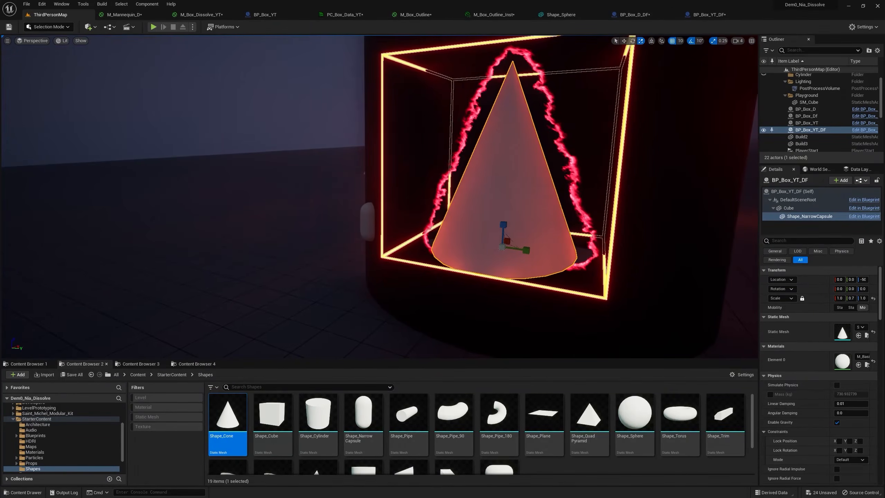
pyautogui.moveTo(645, 195); pyautogui.dragTo(659, 199, button='right')
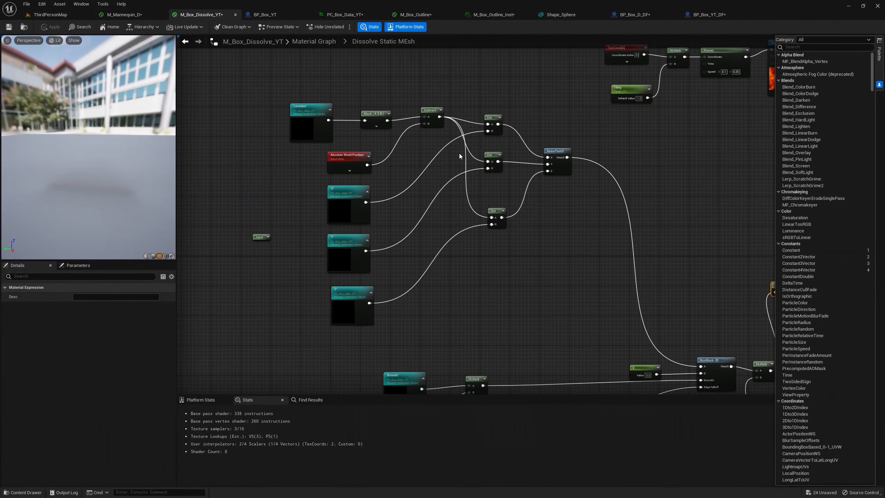
# Examine the Dissolve Static Mesh subgraph of M_Box_Dissolve_YT, from the box mask and distance-field nodes through to the Emissive and Opacity outputs.
pyautogui.scroll(-1, 550, 225)
pyautogui.moveTo(593, 237); pyautogui.dragTo(480, 196, button='right')
pyautogui.moveTo(574, 347); pyautogui.dragTo(561, 244, button='right')
pyautogui.scroll(3, 561, 246)
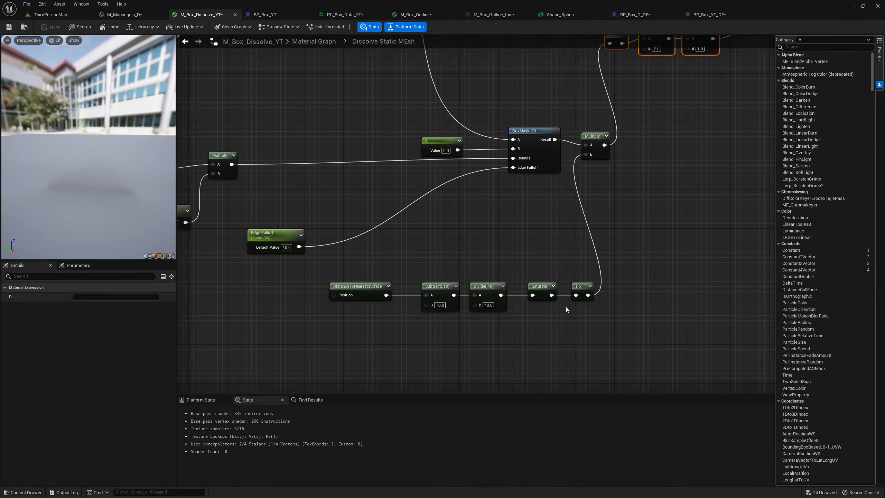
pyautogui.scroll(1, 599, 307)
pyautogui.moveTo(564, 280); pyautogui.dragTo(500, 376, button='right')
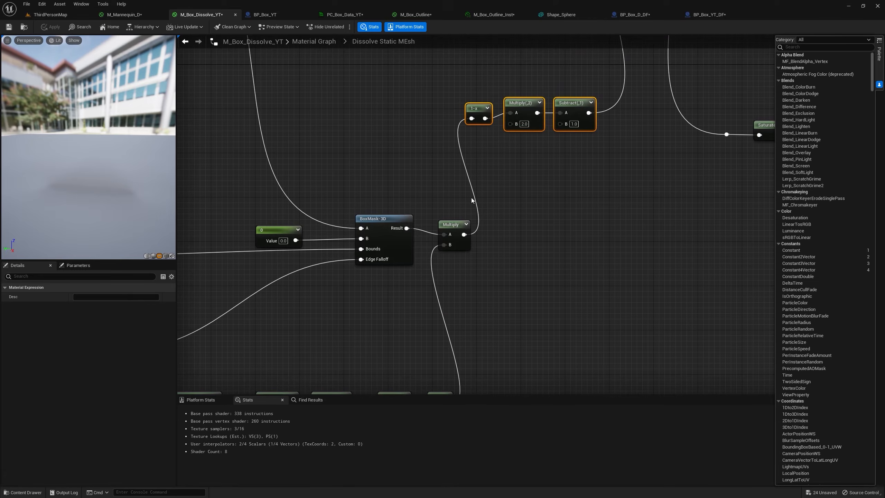
pyautogui.moveTo(479, 106); pyautogui.dragTo(201, 225, button='right')
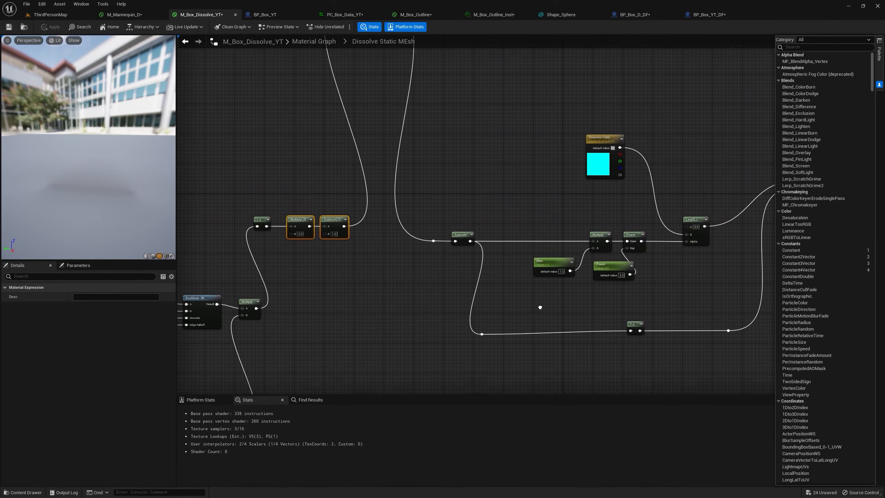
pyautogui.moveTo(599, 341); pyautogui.dragTo(518, 308, button='right')
pyautogui.click(587, 272)
pyautogui.press('Home')
pyautogui.moveTo(586, 271); pyautogui.dragTo(411, 236, button='right')
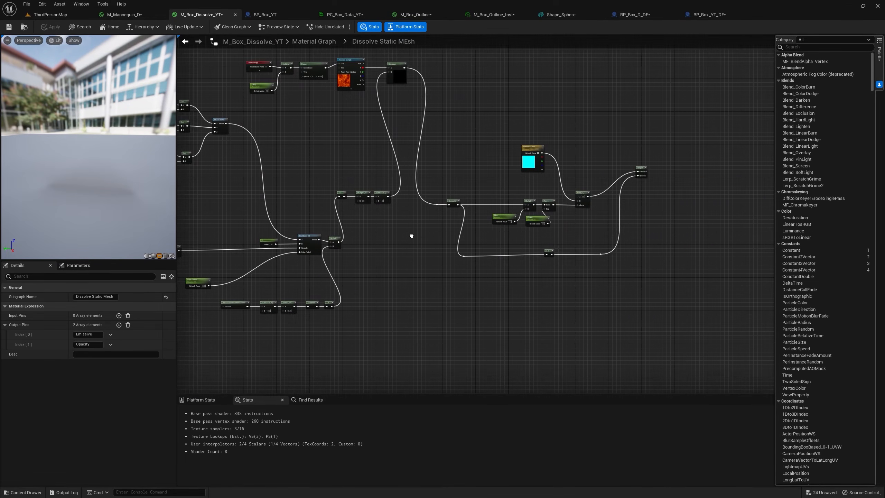
# In the main material graph, gather the other dissolve nodes beside Dissolve Static Mesh and copy the Dissolve Static Mesh node.
pyautogui.click(306, 42)
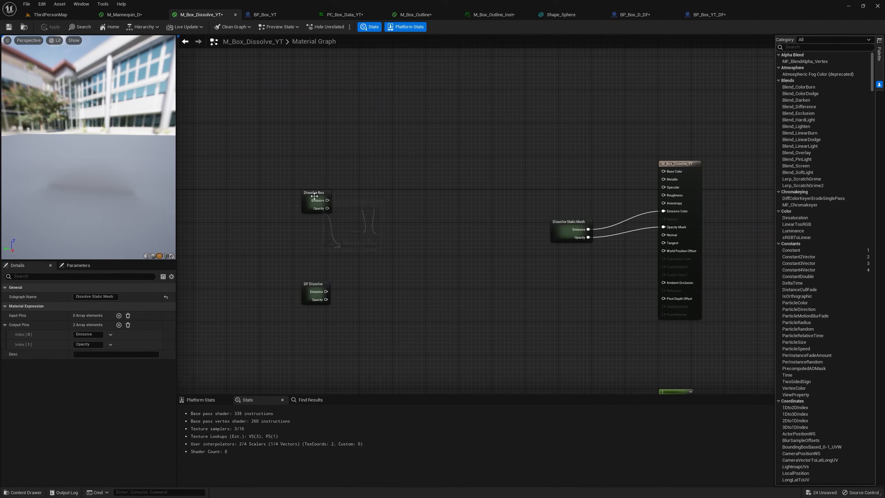
pyautogui.scroll(2, 579, 235)
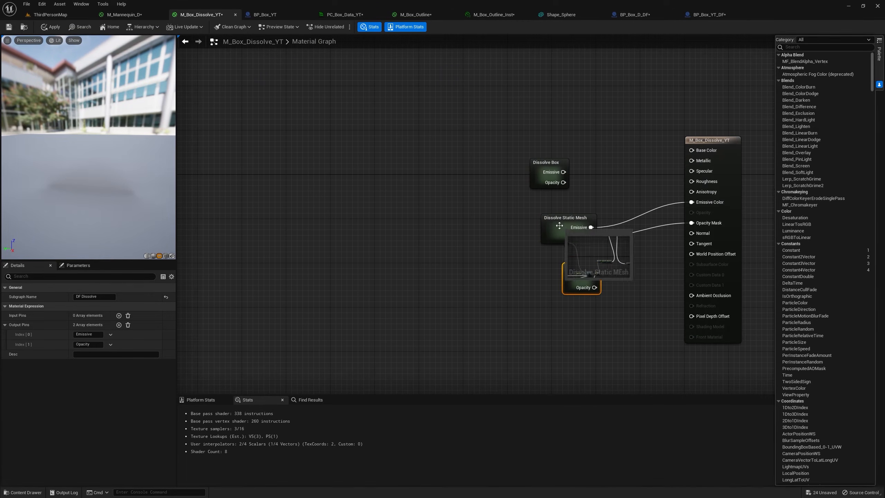
pyautogui.rightClick(557, 226)
pyautogui.click(578, 297)
# Select the mannequin in ThirdPersonMap, open its MI_Manny_02_D material instance and bring up the parent material M_Mannequin_D.
pyautogui.click(50, 14)
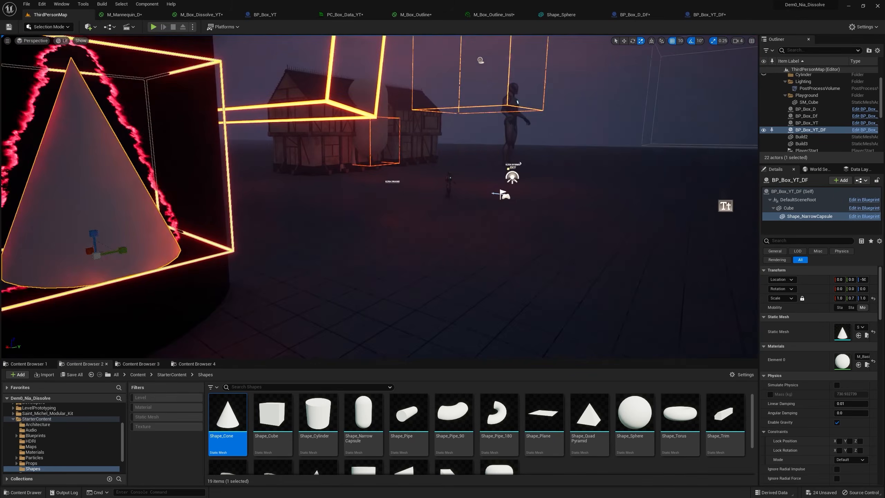
pyautogui.moveTo(380, 195); pyautogui.dragTo(334, 216, button='right')
pyautogui.press('w')
pyautogui.moveTo(608, 222); pyautogui.dragTo(590, 222, button='right')
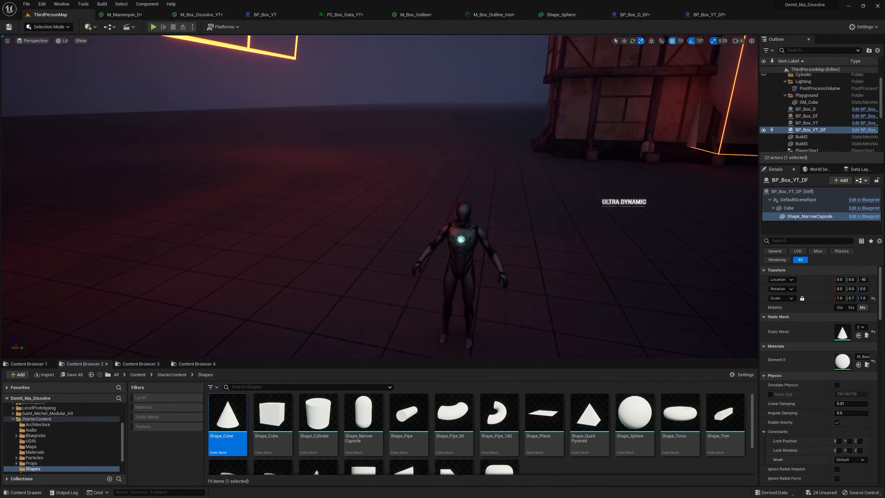
pyautogui.click(464, 250)
pyautogui.doubleClick(845, 406)
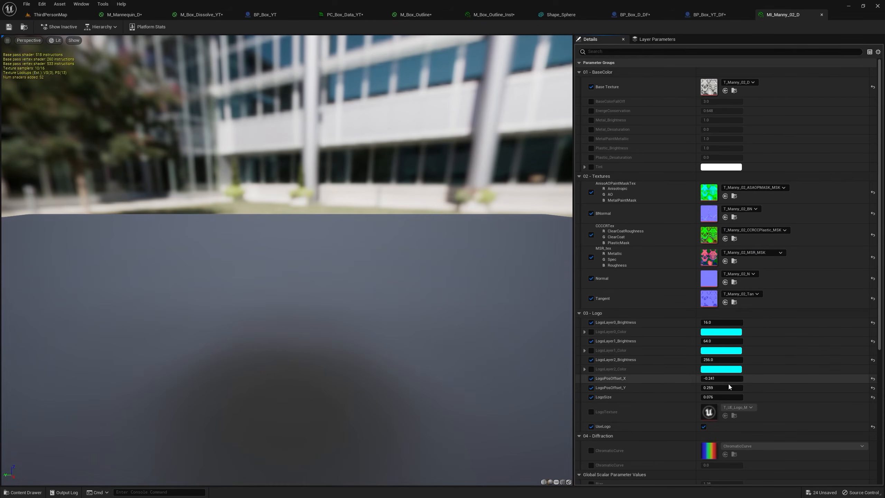
pyautogui.scroll(-10, 728, 382)
pyautogui.scroll(-3, 714, 396)
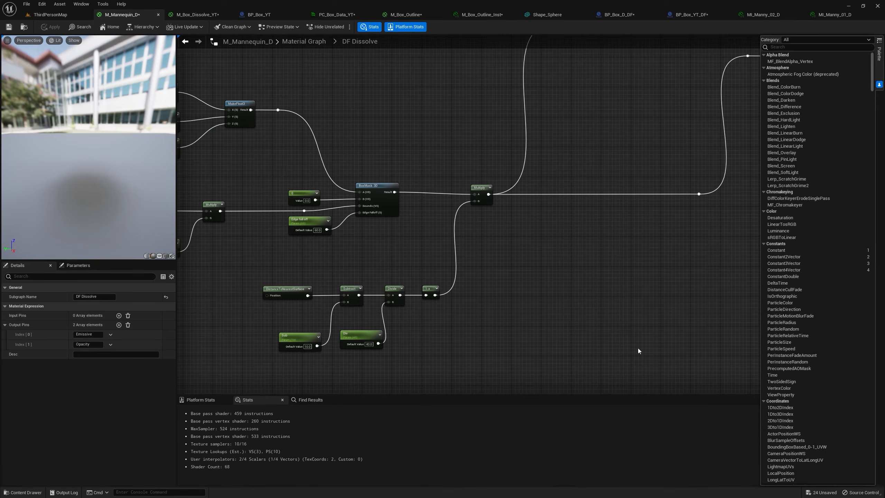
pyautogui.moveTo(639, 349); pyautogui.dragTo(502, 338, button='right')
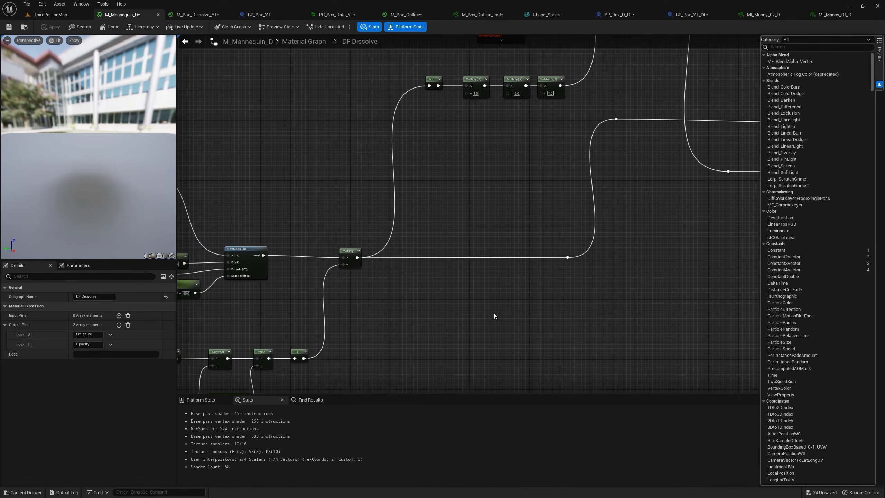
# Paste the Dissolve Static Mesh node into the main M_Mannequin_D graph near DF Dissolve and try wiring its Emissive output.
pyautogui.click(303, 41)
pyautogui.scroll(5, 305, 164)
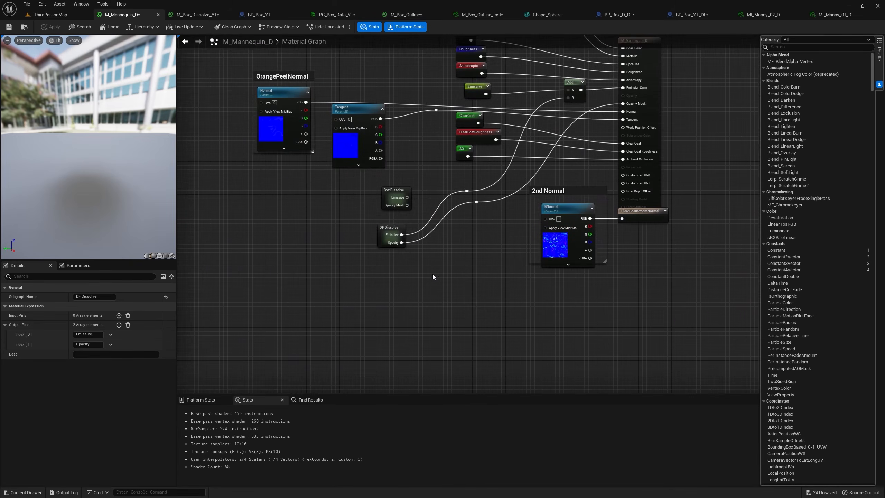
pyautogui.hotkey('ctrl', 'v')
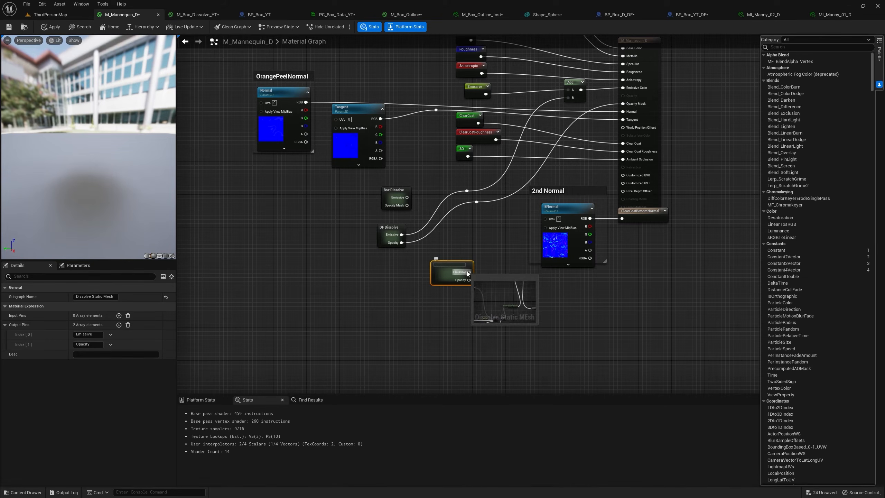
pyautogui.moveTo(468, 272); pyautogui.dragTo(480, 209)
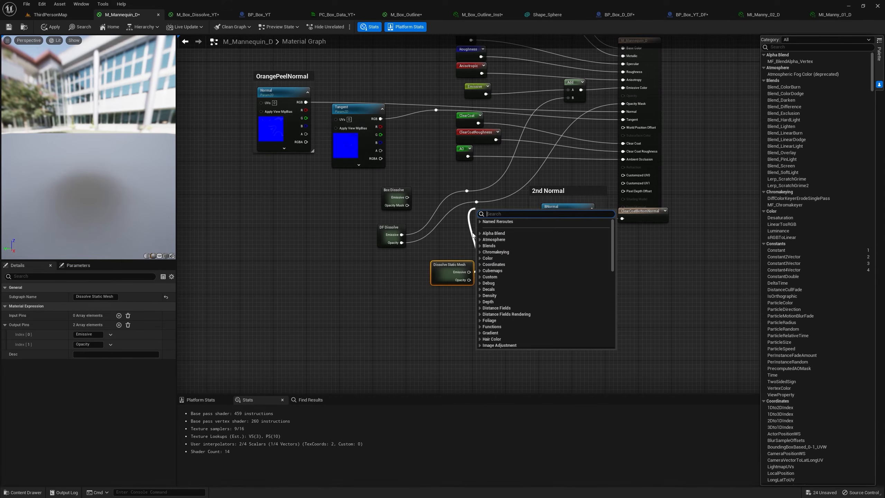
pyautogui.moveTo(452, 262); pyautogui.dragTo(449, 275)
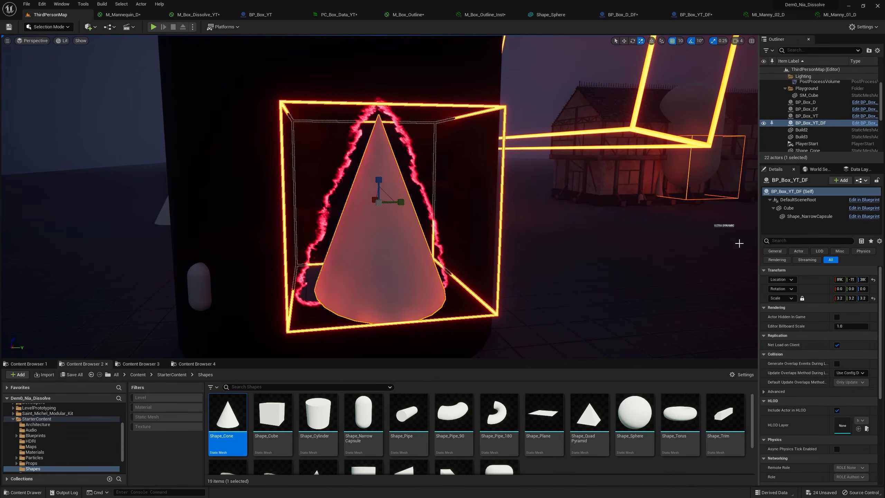
# Disable Render in Main Pass and Render in Depth Pass on the Shape_NarrowCapsule component of BP_Box_YT_DF.
pyautogui.click(802, 217)
pyautogui.click(787, 241)
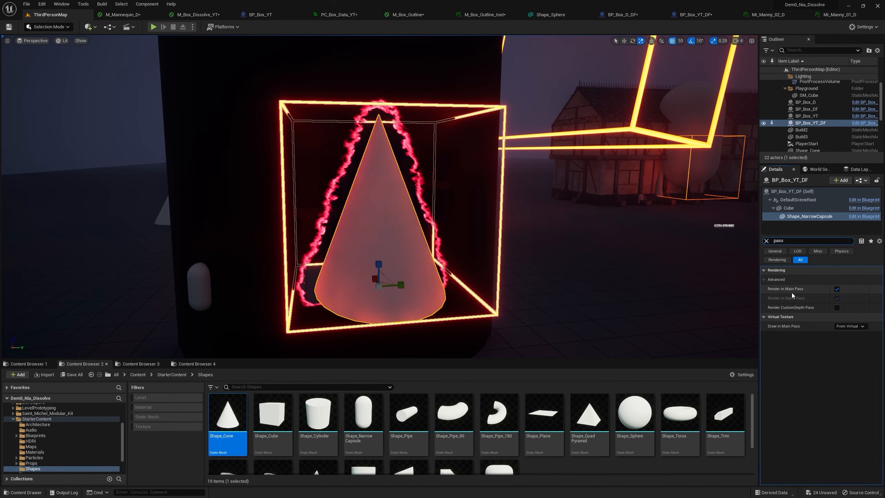
pyautogui.click(837, 290)
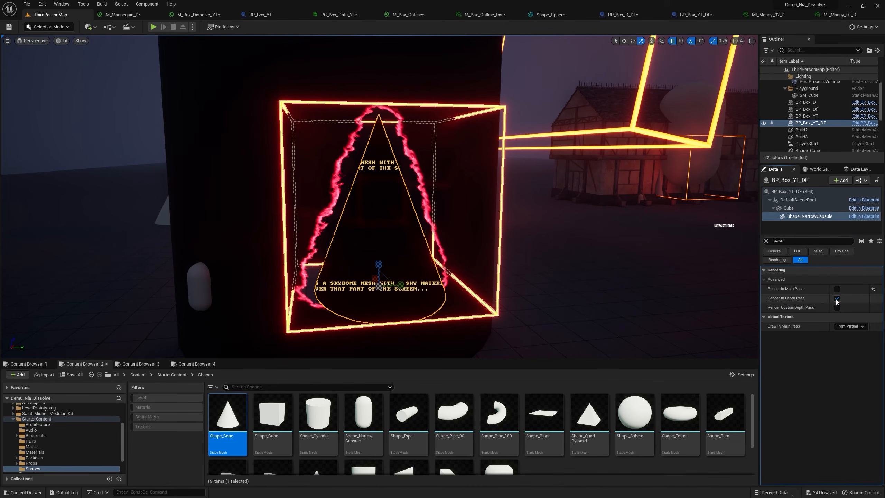
pyautogui.click(838, 299)
pyautogui.moveTo(476, 242); pyautogui.dragTo(439, 241, button='right')
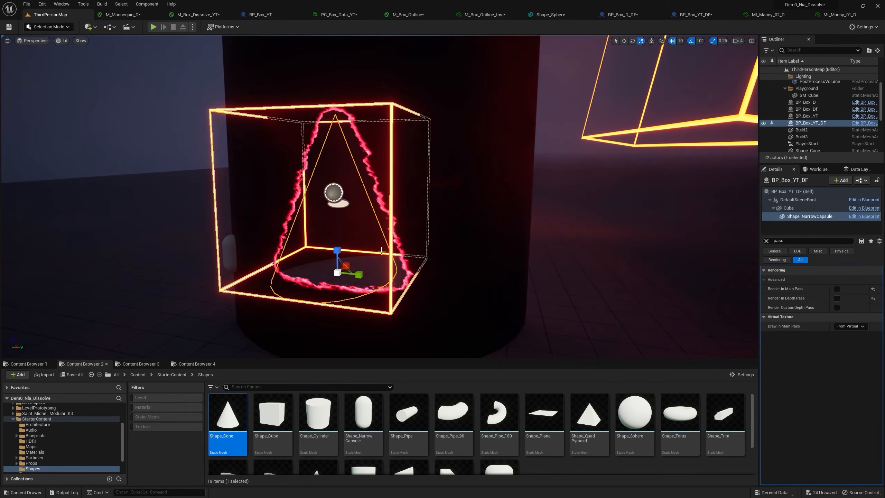
# Re-enable Render in Main Pass and test the component's Visible option by turning it off and on.
pyautogui.click(836, 289)
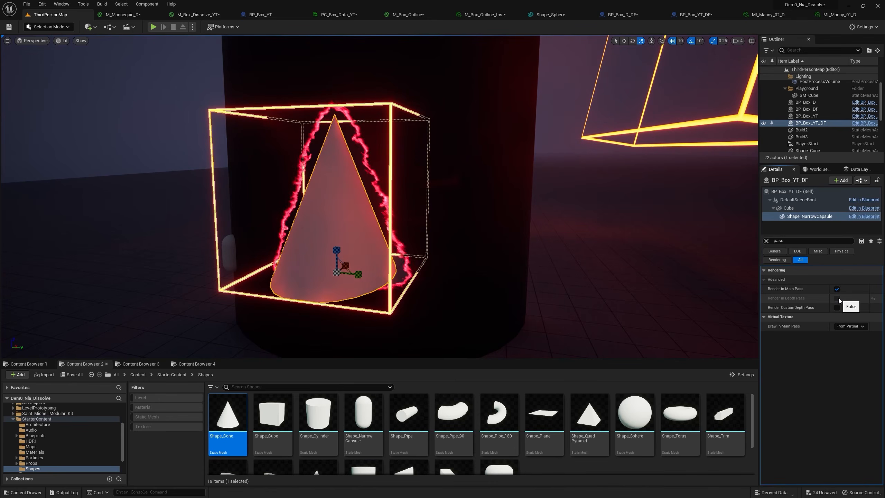
pyautogui.click(766, 241)
pyautogui.write('vi')
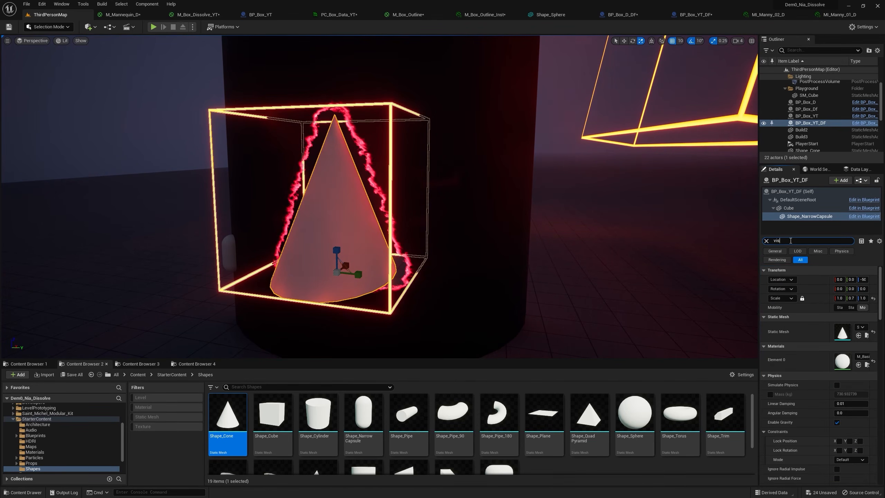
pyautogui.write('s')
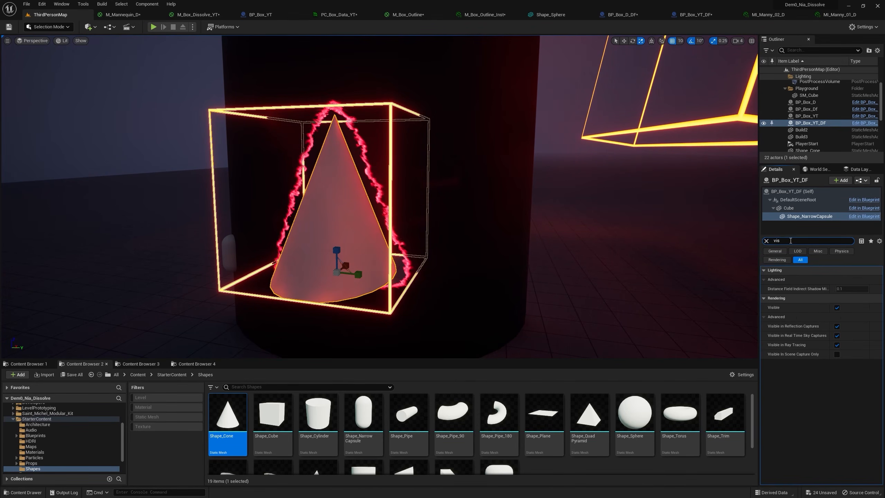
pyautogui.click(838, 308)
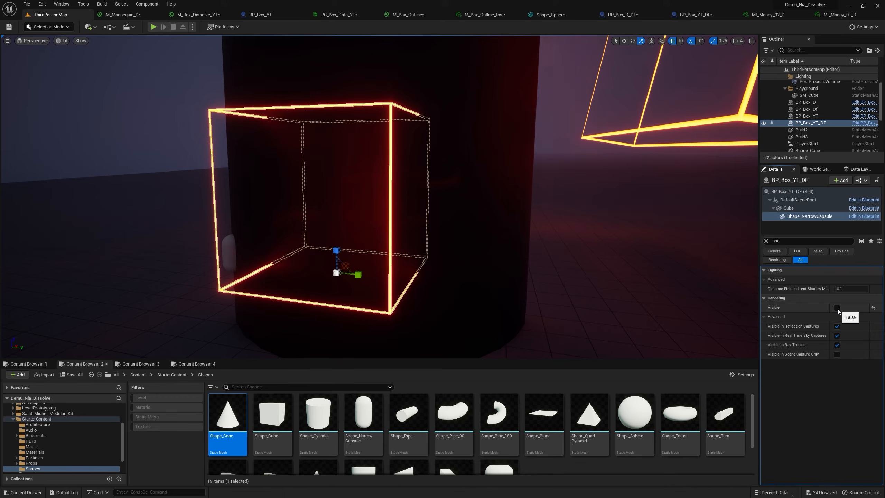
pyautogui.click(836, 307)
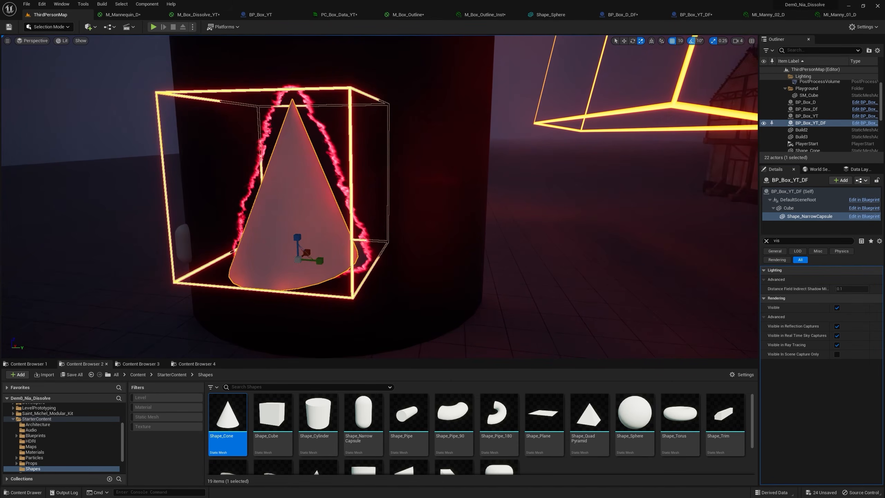
pyautogui.moveTo(560, 252); pyautogui.dragTo(575, 258, button='right')
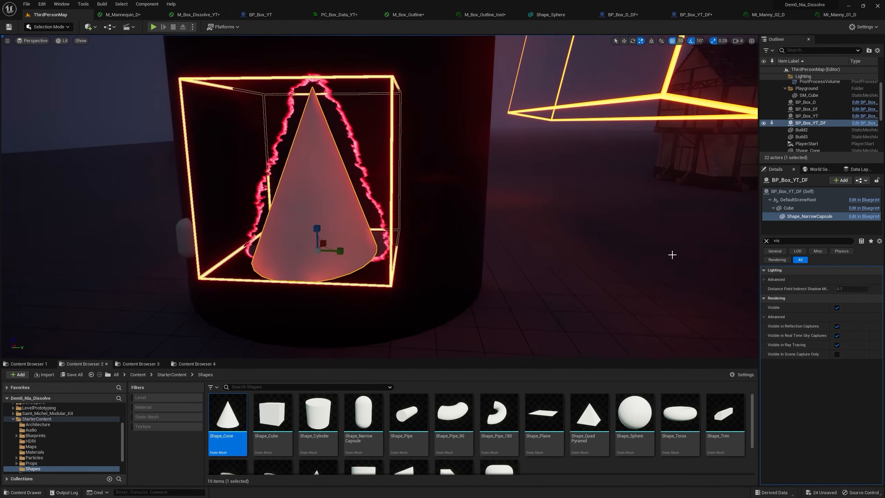
# Disable Render in Main Pass on the cone component again and compare Render in Depth Pass on and off, leaving it off.
pyautogui.write('pass')
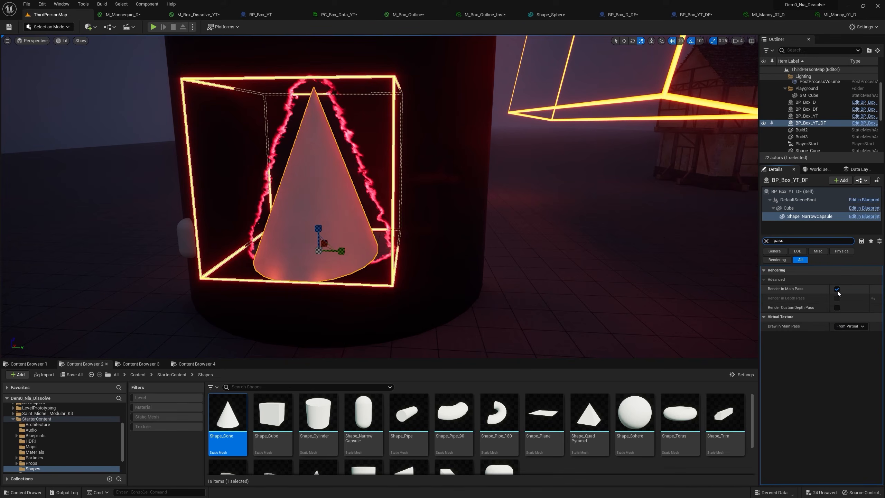
pyautogui.click(836, 289)
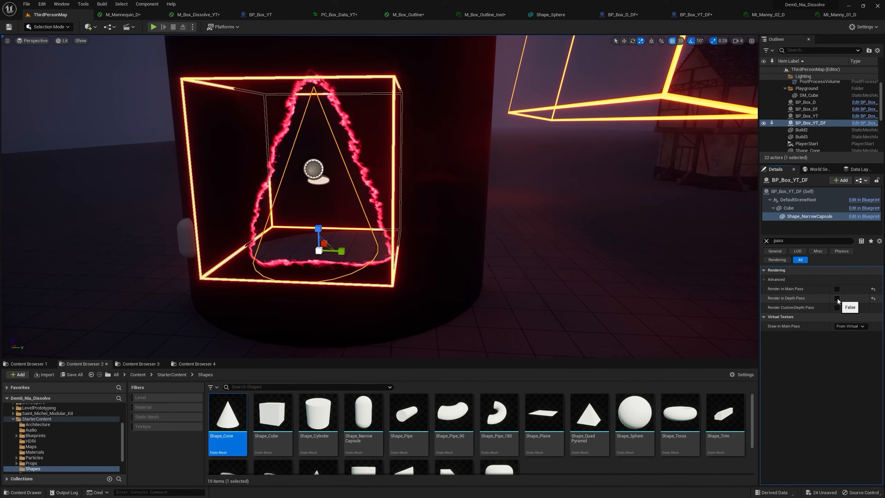
pyautogui.click(837, 298)
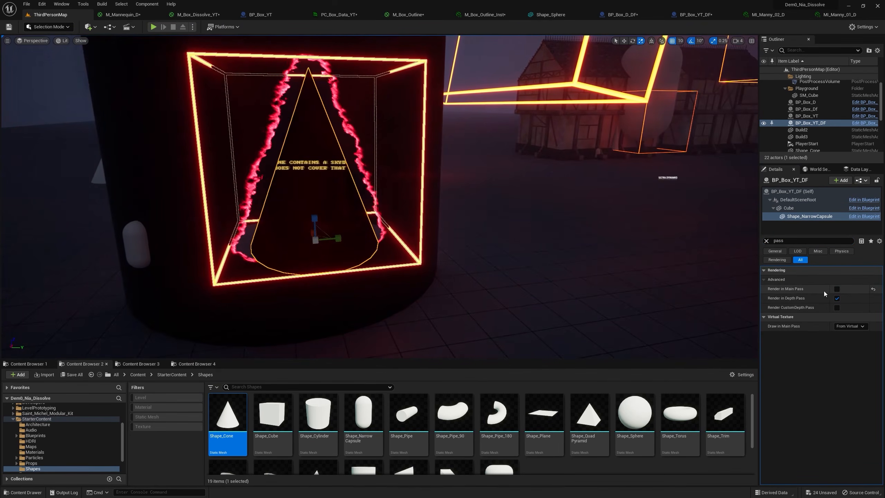
pyautogui.click(837, 299)
pyautogui.press('w')
pyautogui.moveTo(537, 256); pyautogui.dragTo(651, 42, button='right')
pyautogui.press('s')
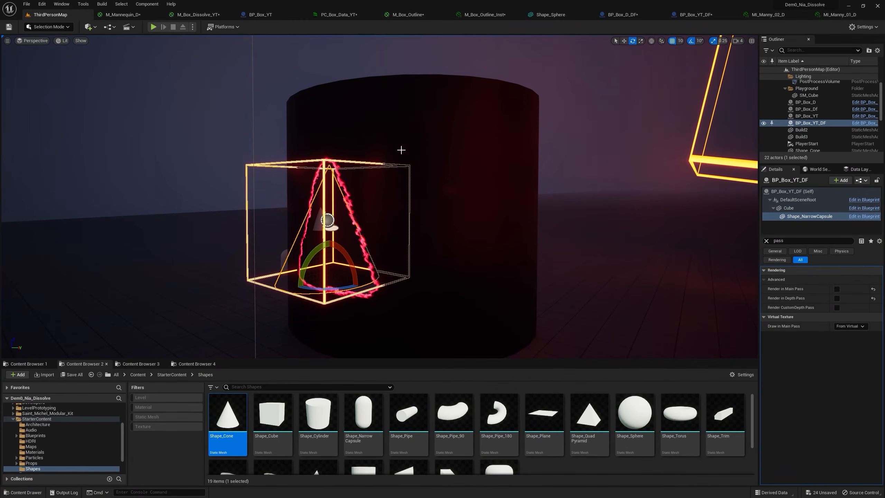
# Select the whole BP_Box_YT_DF actor, rotate it against the dark cylinder and inspect its cone-shaped opening.
pyautogui.click(793, 192)
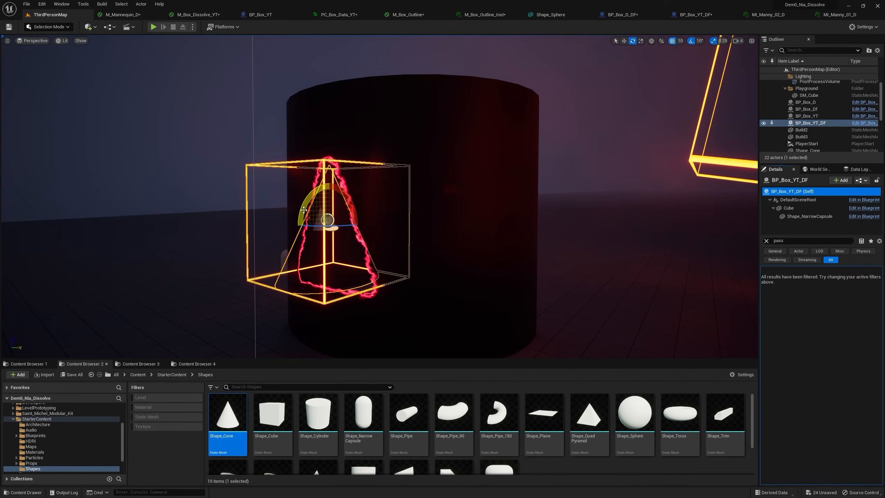
pyautogui.moveTo(354, 239); pyautogui.dragTo(331, 274)
pyautogui.moveTo(618, 59); pyautogui.dragTo(451, 192, button='right')
pyautogui.press('w')
pyautogui.moveTo(444, 253); pyautogui.dragTo(502, 229, button='right')
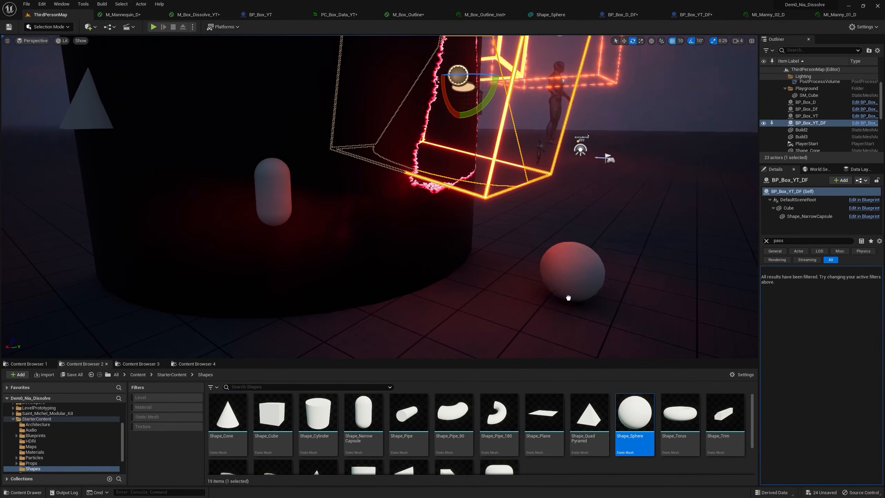
pyautogui.moveTo(568, 297); pyautogui.dragTo(607, 261)
pyautogui.moveTo(607, 261); pyautogui.dragTo(550, 246, button='right')
pyautogui.press('d')
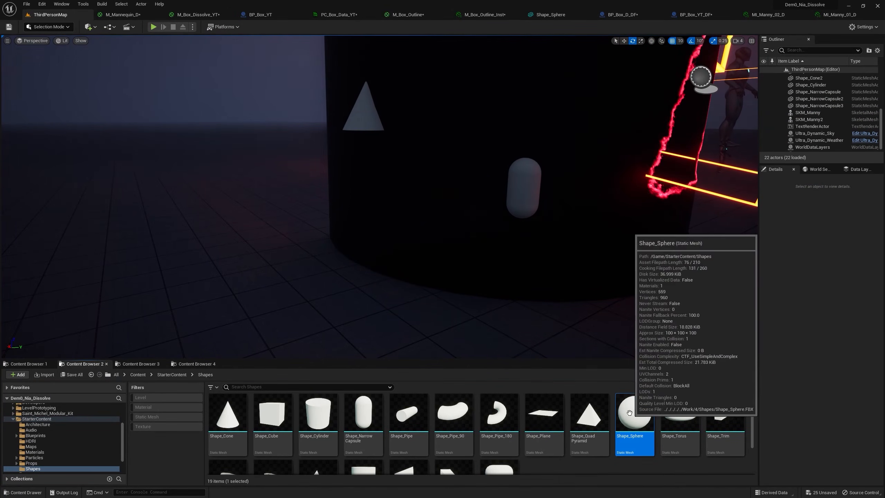
# Place a Shape_Sphere mesh in ThirdPersonMap near the dark cylinder.
pyautogui.moveTo(631, 416); pyautogui.dragTo(386, 293)
pyautogui.moveTo(335, 340); pyautogui.dragTo(335, 340)
pyautogui.moveTo(579, 286); pyautogui.dragTo(530, 289, button='right')
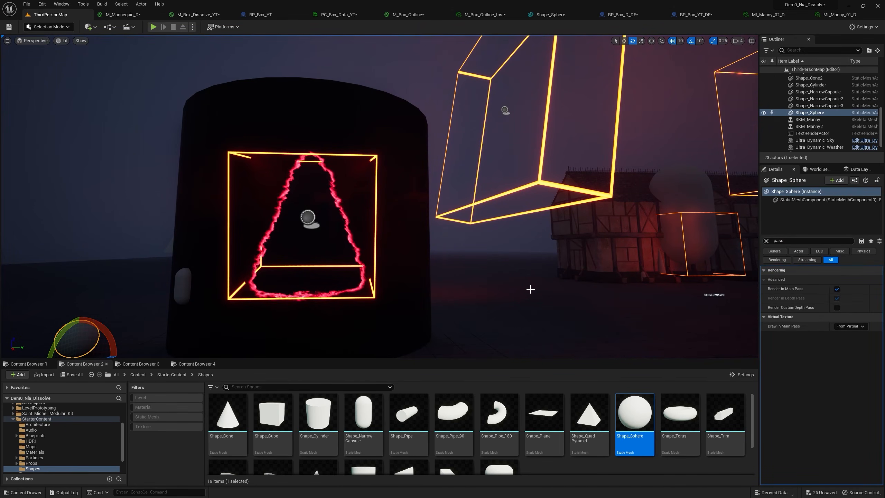